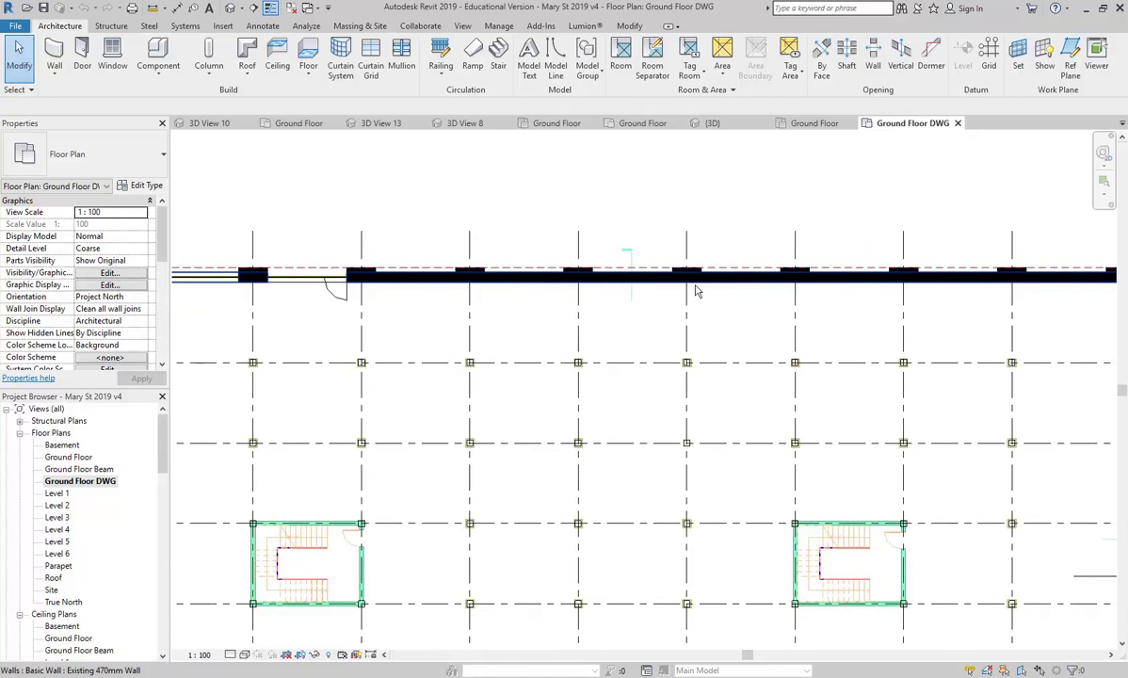
- Examine the Ground Floor DWG plan, including its outer walls, column grid and the two linked stair cores
{"action": "key", "text": "z"}
{"action": "key", "text": "f"}
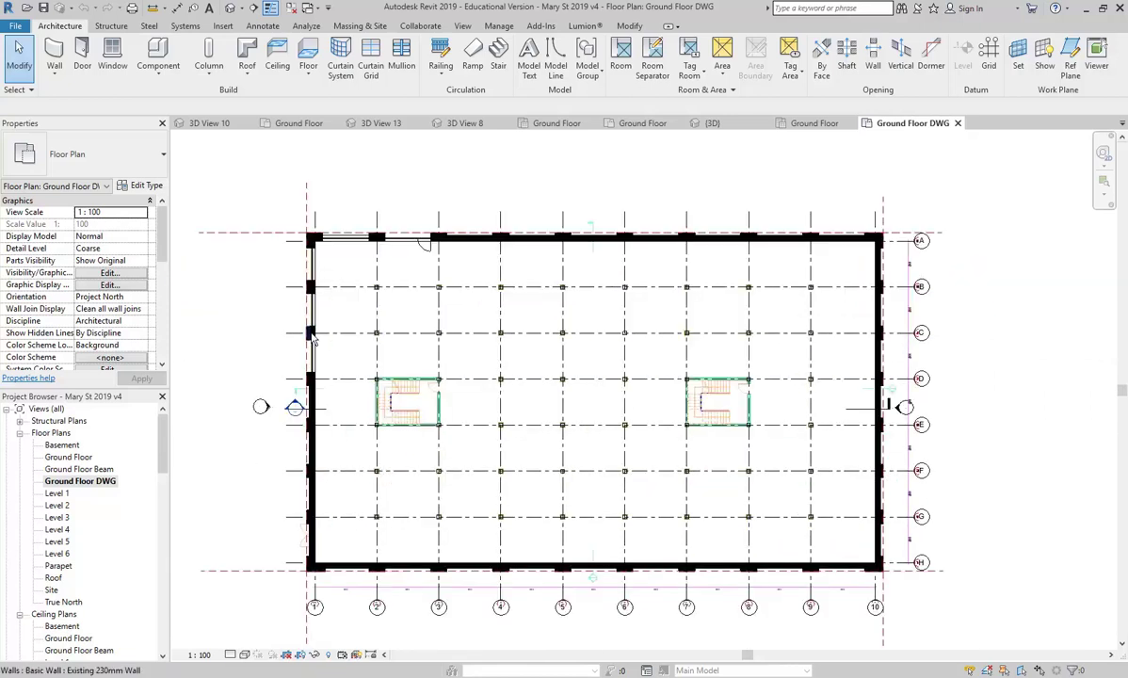
{"action": "scroll", "coordinate": [299, 247], "scroll_direction": "up", "scroll_amount": 3}
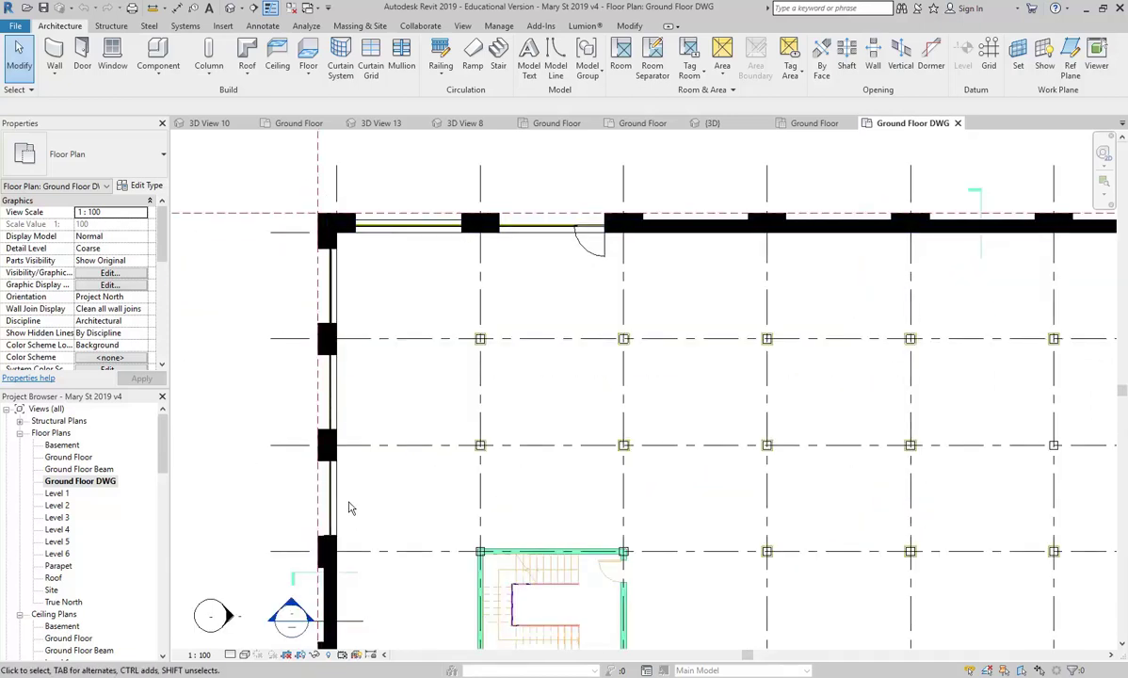
{"action": "scroll", "coordinate": [360, 504], "scroll_direction": "down", "scroll_amount": 3}
{"action": "middle_click_drag", "start_coordinate": [474, 366], "coordinate": [426, 352]}
{"action": "middle_click_drag", "start_coordinate": [340, 493], "coordinate": [382, 397]}
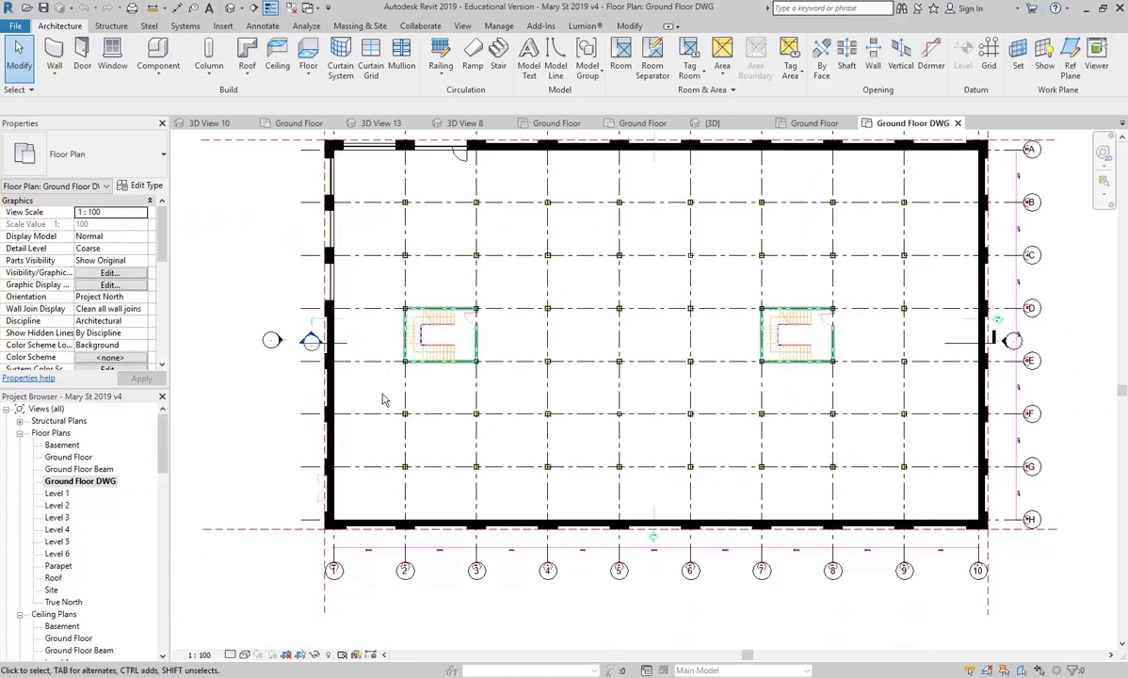
{"action": "scroll", "coordinate": [284, 471], "scroll_direction": "up", "scroll_amount": 1}
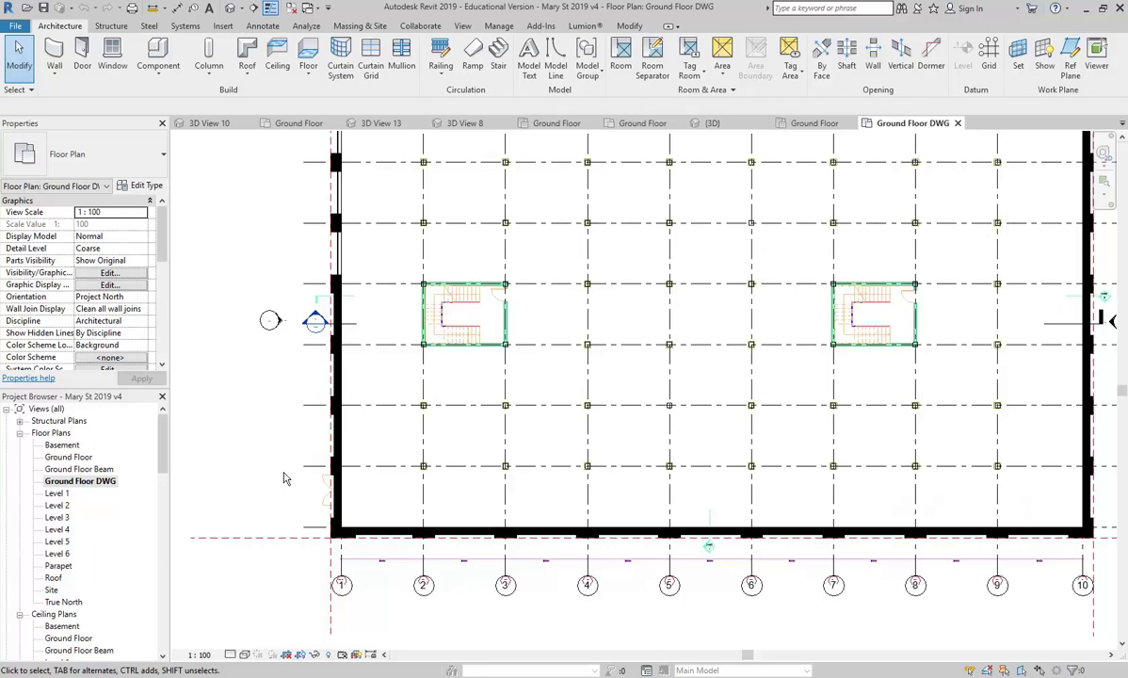
{"action": "scroll", "coordinate": [251, 435], "scroll_direction": "up", "scroll_amount": 2}
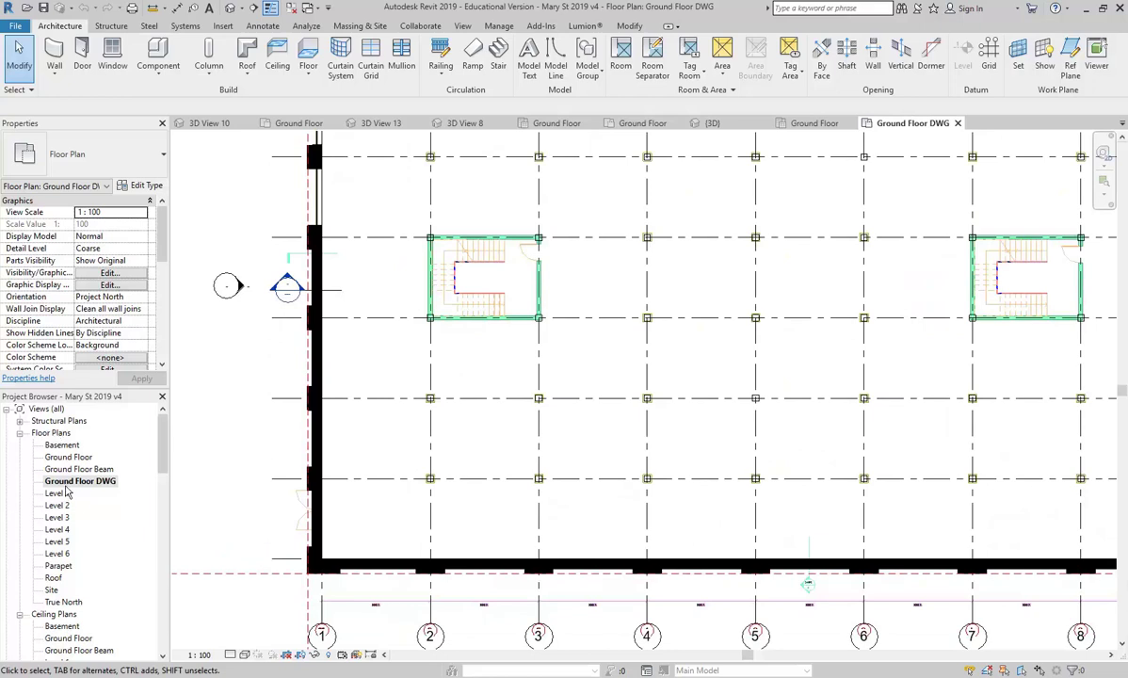
{"action": "scroll", "coordinate": [559, 363], "scroll_direction": "up", "scroll_amount": 3}
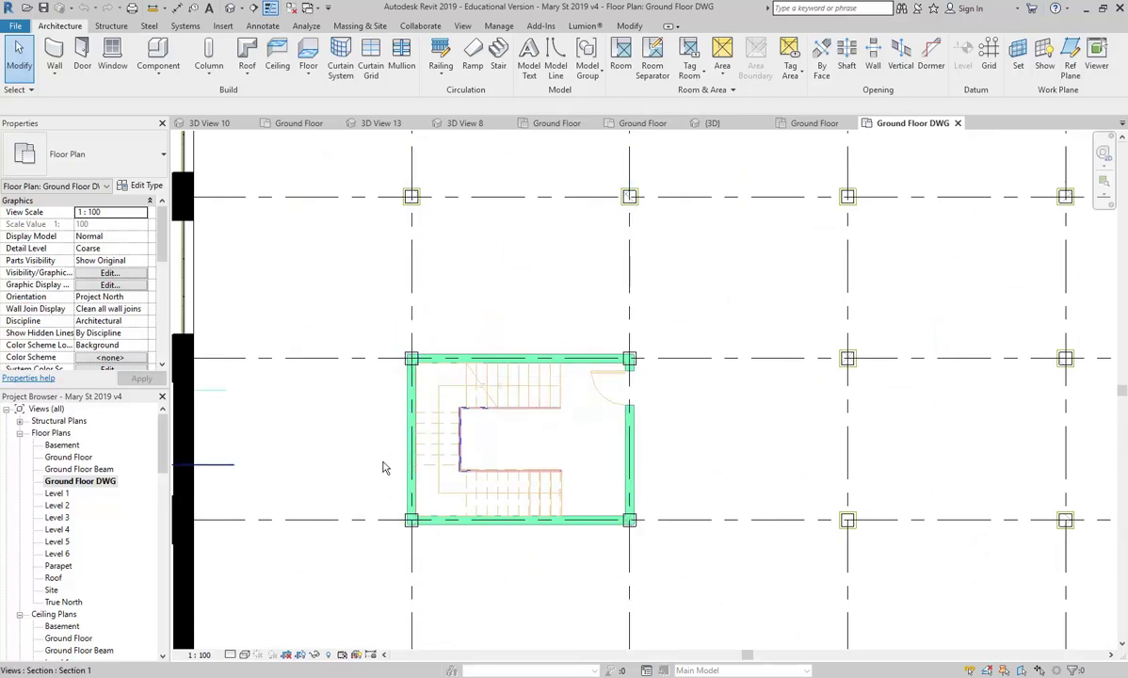
{"action": "scroll", "coordinate": [410, 458], "scroll_direction": "down", "scroll_amount": 4}
{"action": "middle_click_drag", "start_coordinate": [526, 494], "coordinate": [403, 433]}
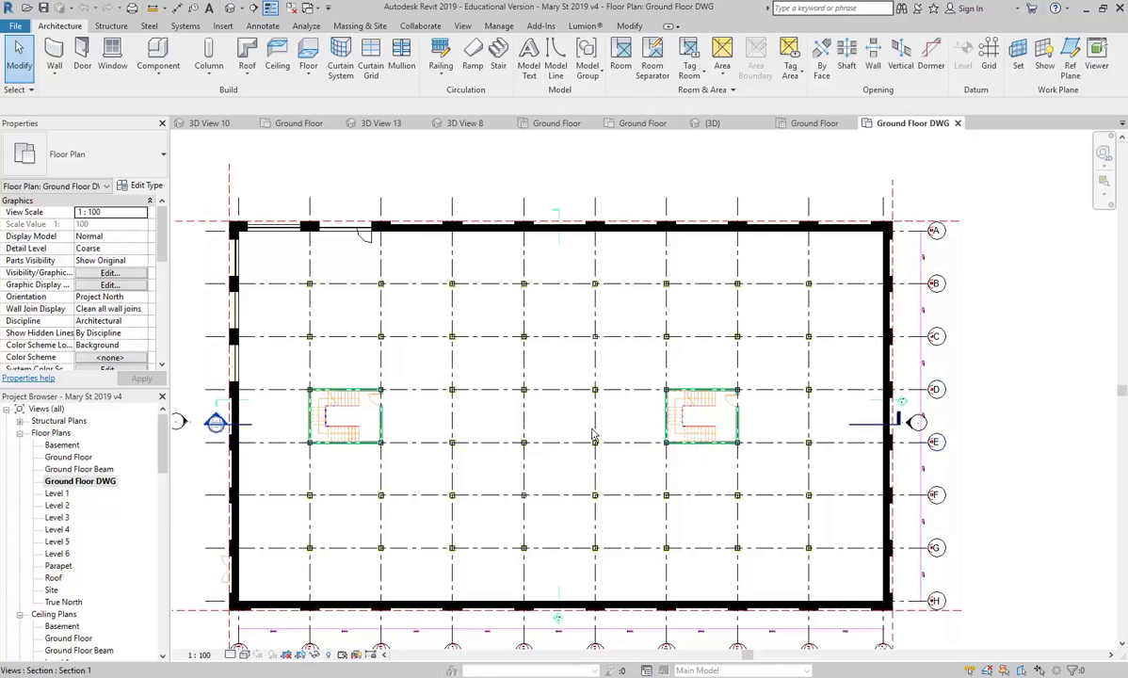
- Start an architectural wall in rectangle draw mode with the Generic 200mm Wall type
{"action": "left_click", "coordinate": [53, 77]}
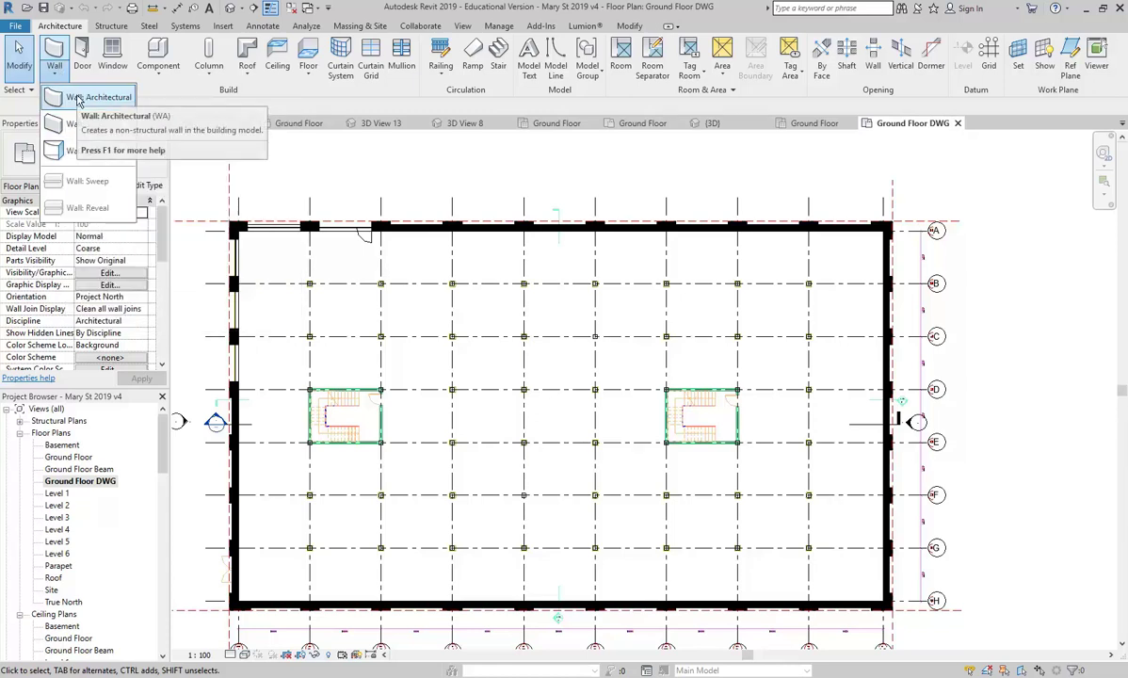
{"action": "left_click", "coordinate": [78, 98]}
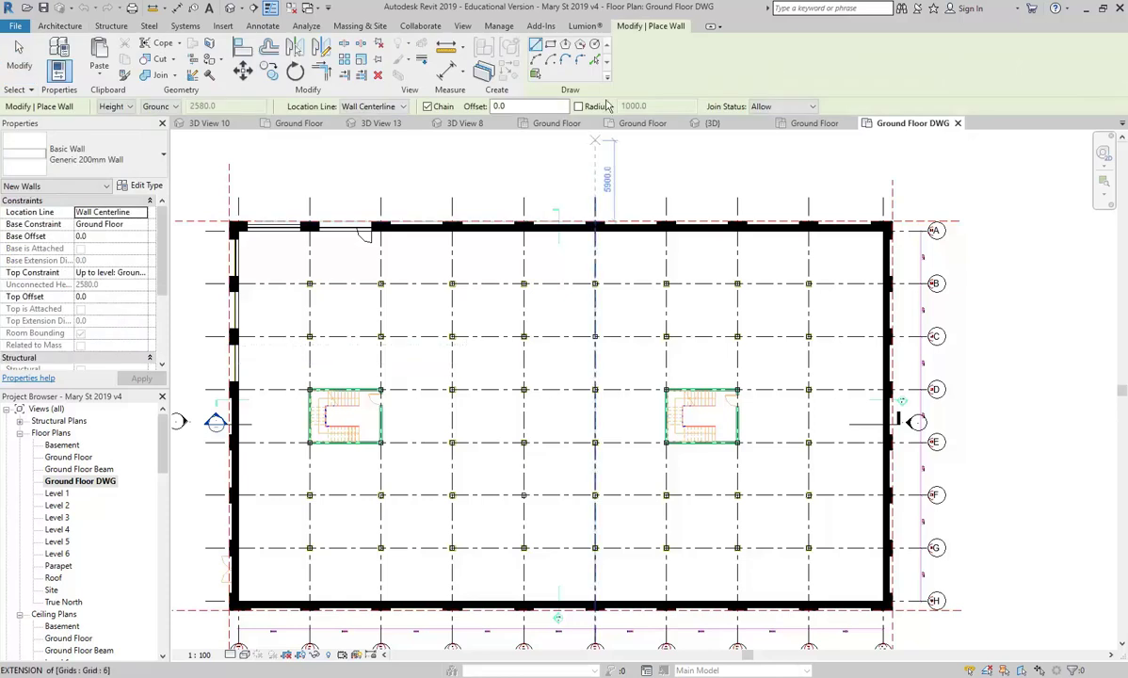
{"action": "left_click", "coordinate": [552, 47]}
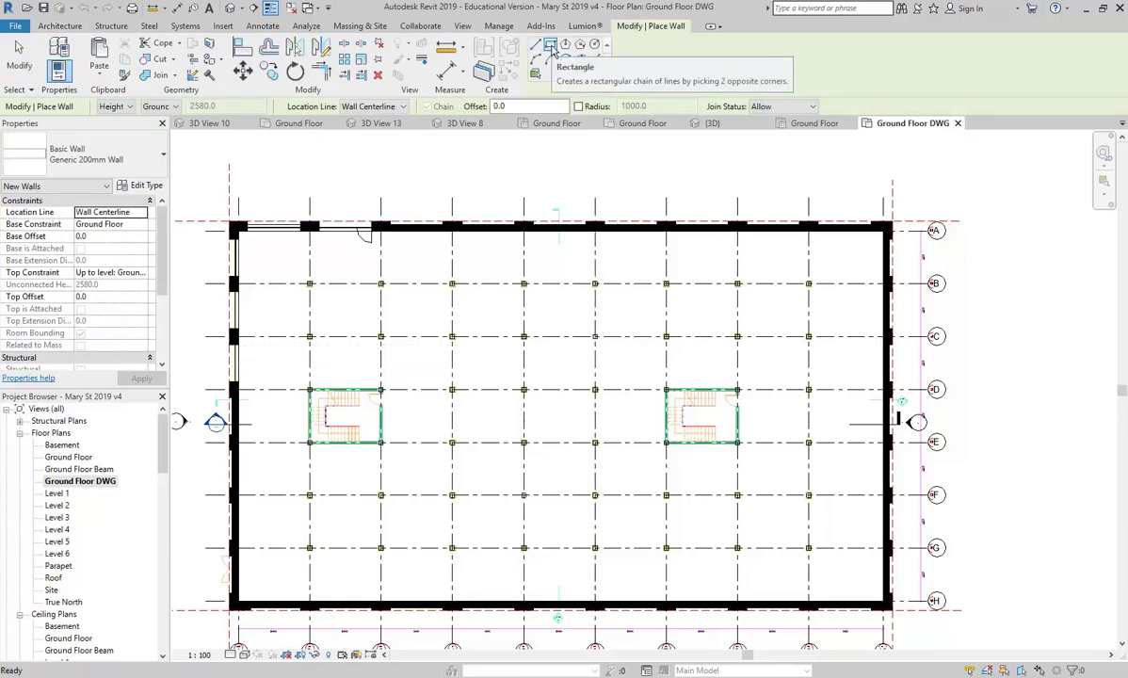
{"action": "left_click", "coordinate": [132, 155]}
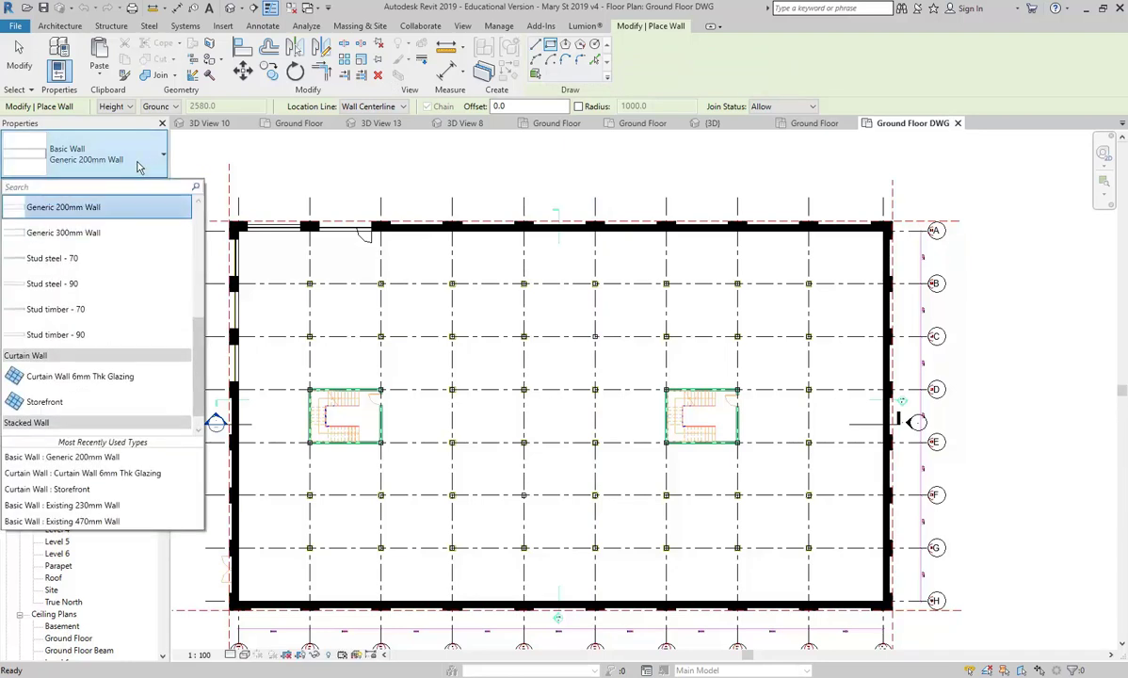
{"action": "left_click", "coordinate": [137, 165]}
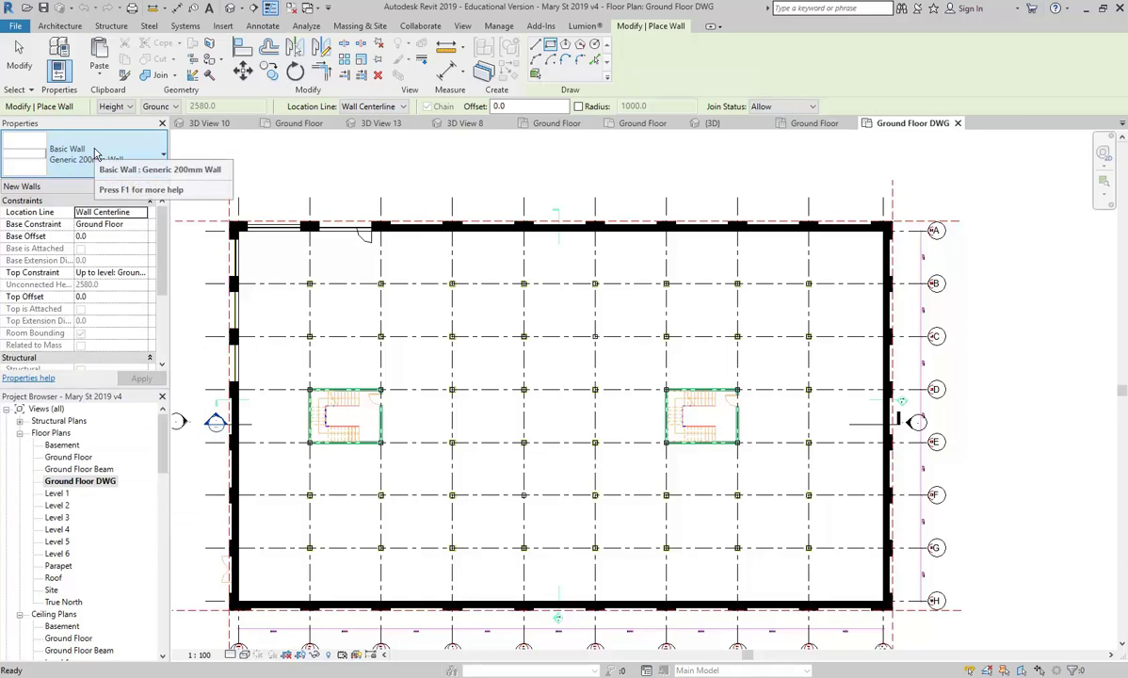
{"action": "left_click", "coordinate": [95, 153]}
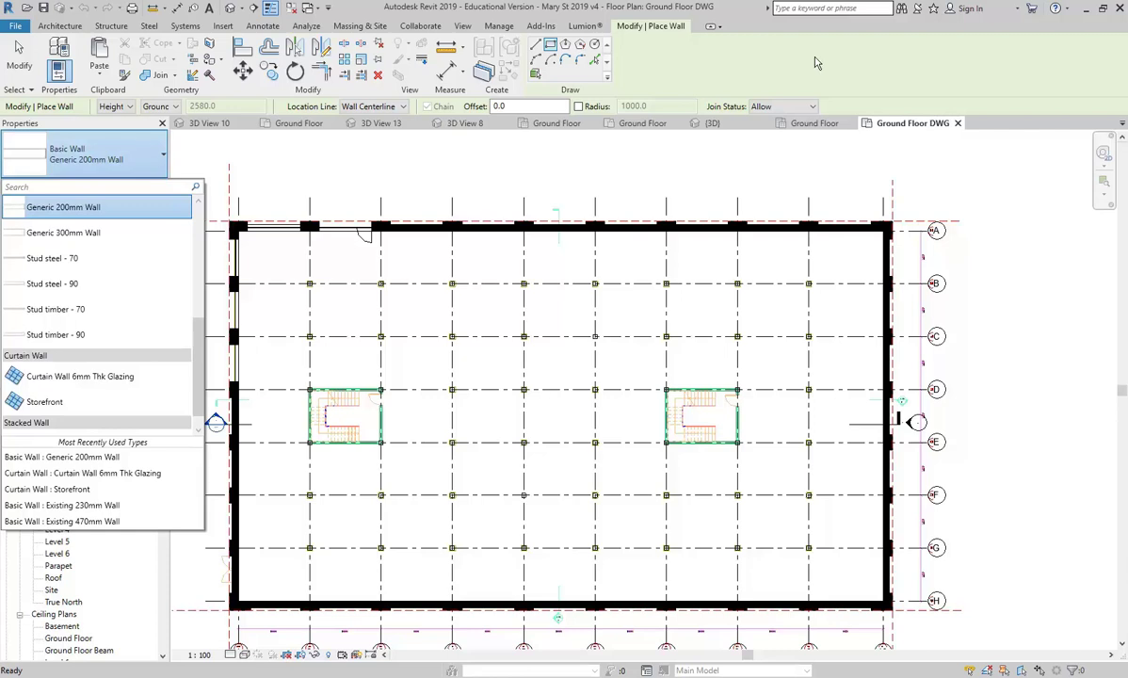
{"action": "left_click", "coordinate": [708, 68]}
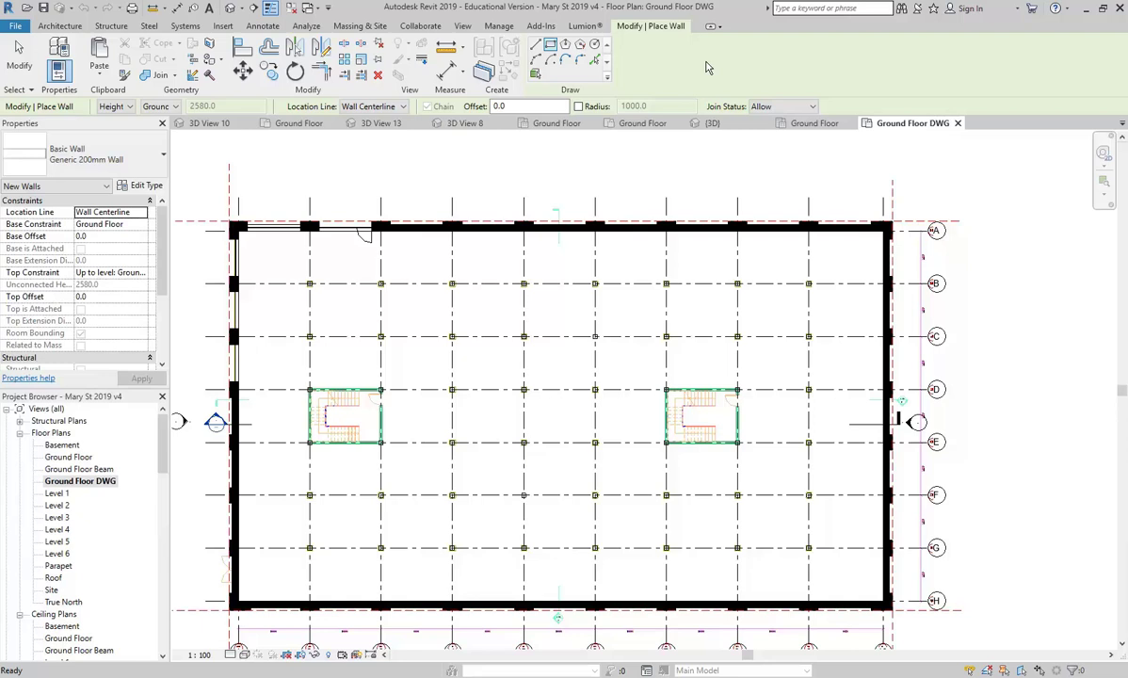
{"action": "left_click", "coordinate": [105, 162]}
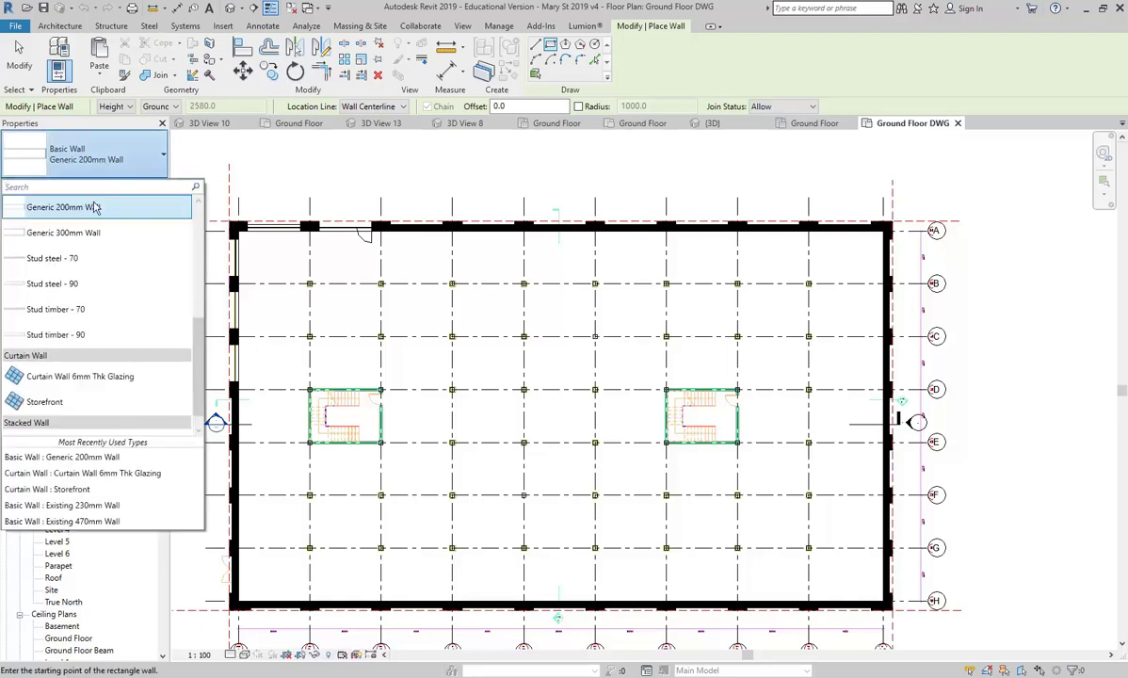
{"action": "scroll", "coordinate": [193, 382], "scroll_direction": "up", "scroll_amount": 2}
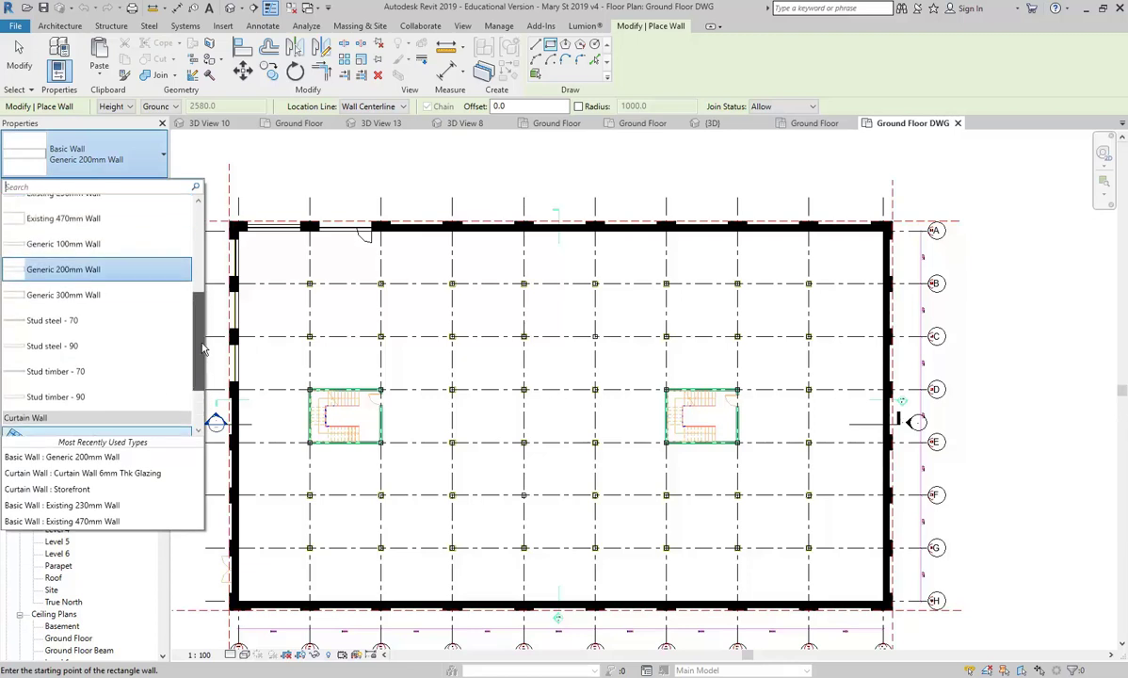
{"action": "left_click", "coordinate": [54, 271]}
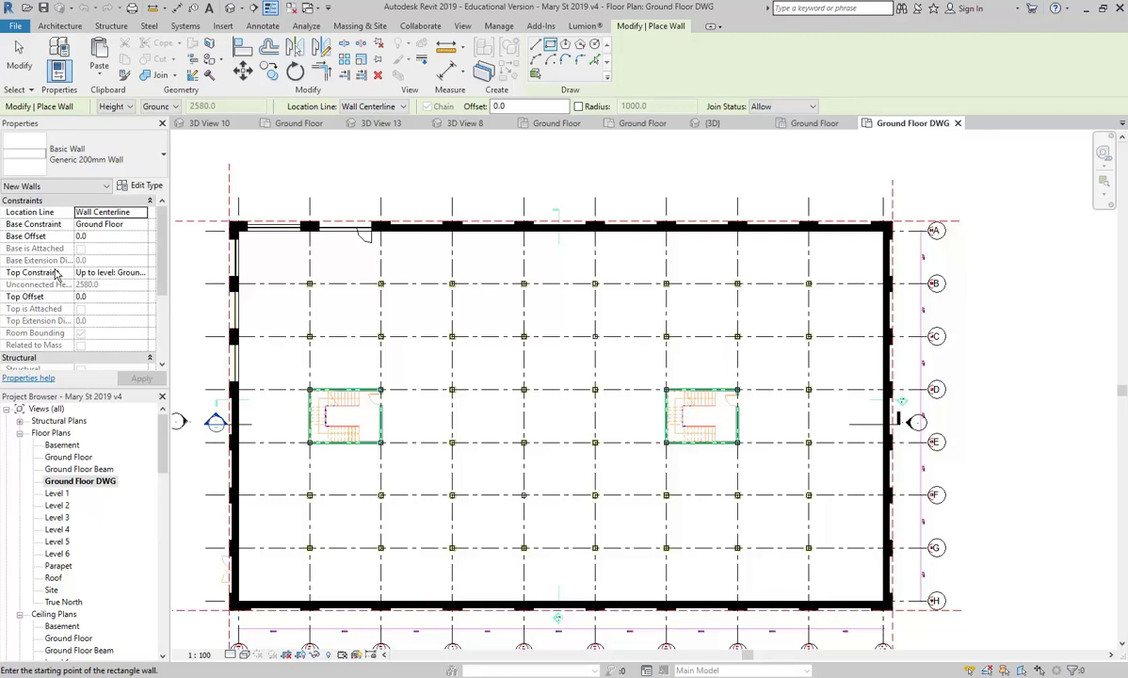
{"action": "left_click", "coordinate": [92, 162]}
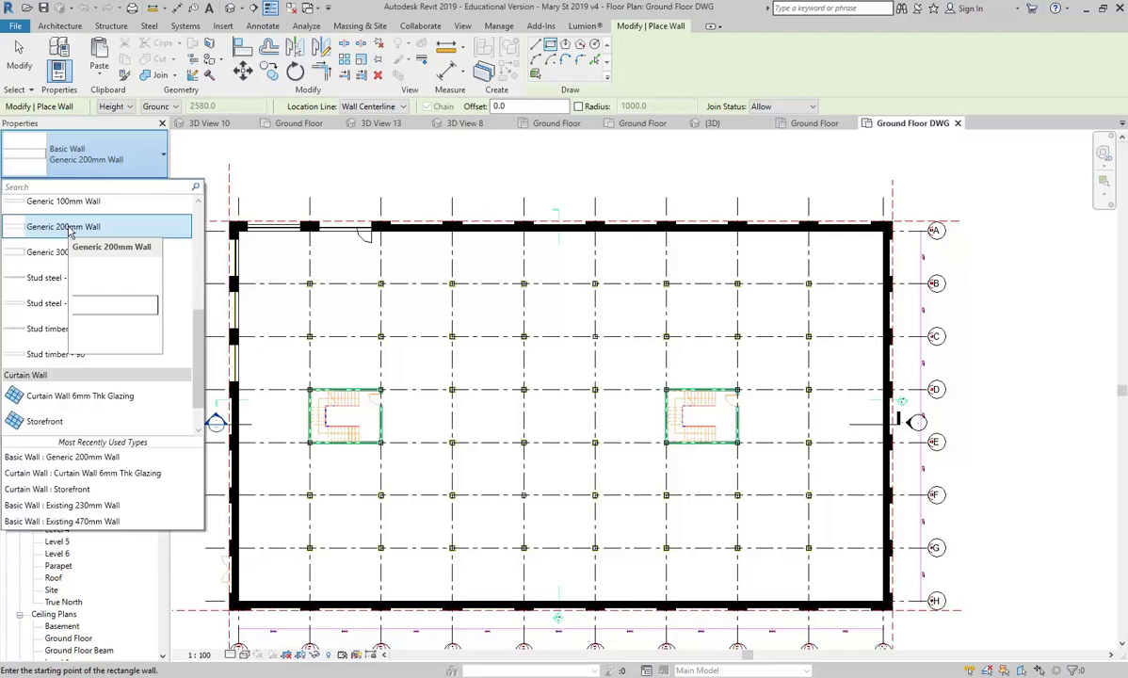
{"action": "left_click", "coordinate": [84, 167]}
{"action": "left_click", "coordinate": [84, 168]}
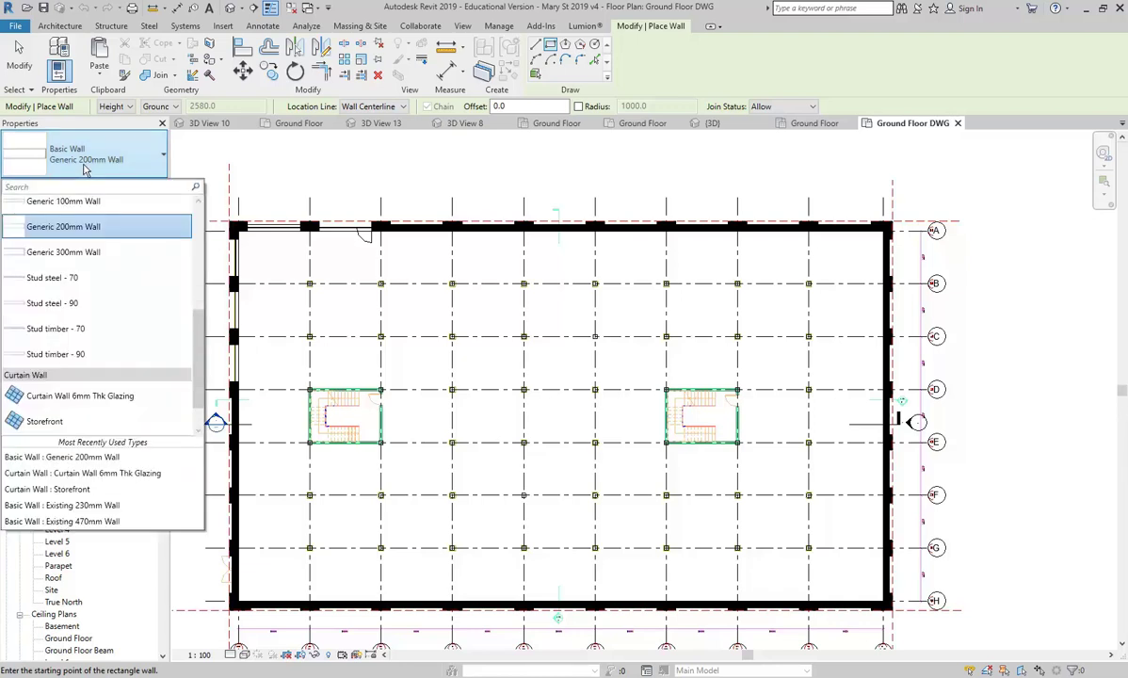
{"action": "left_click", "coordinate": [84, 168]}
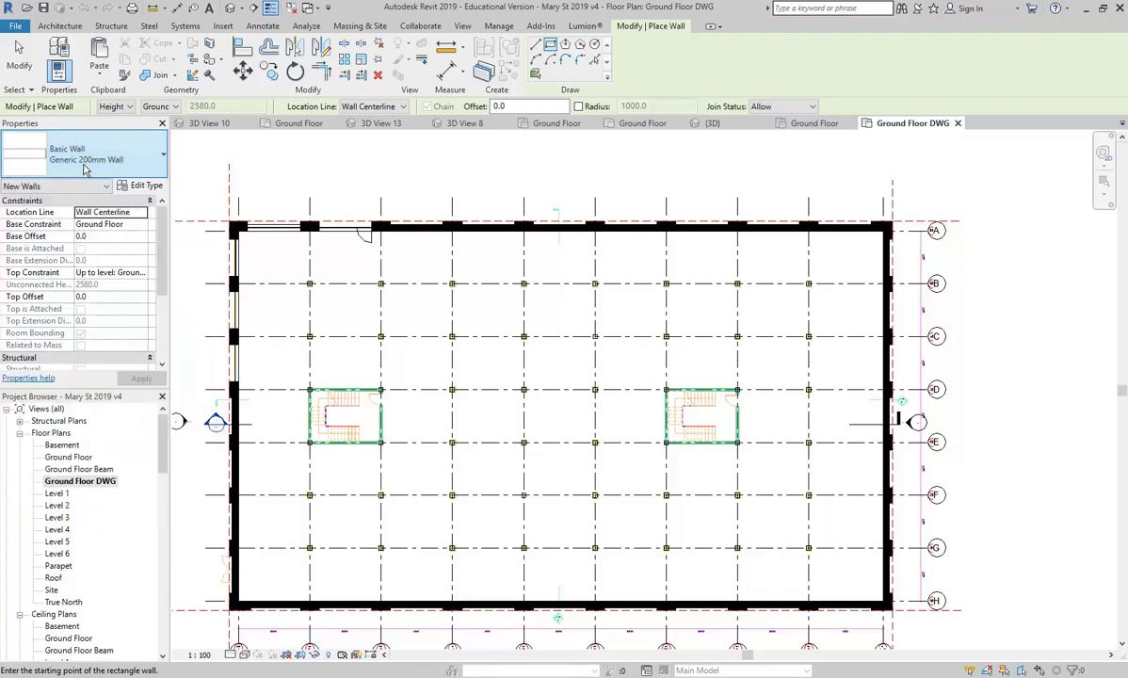
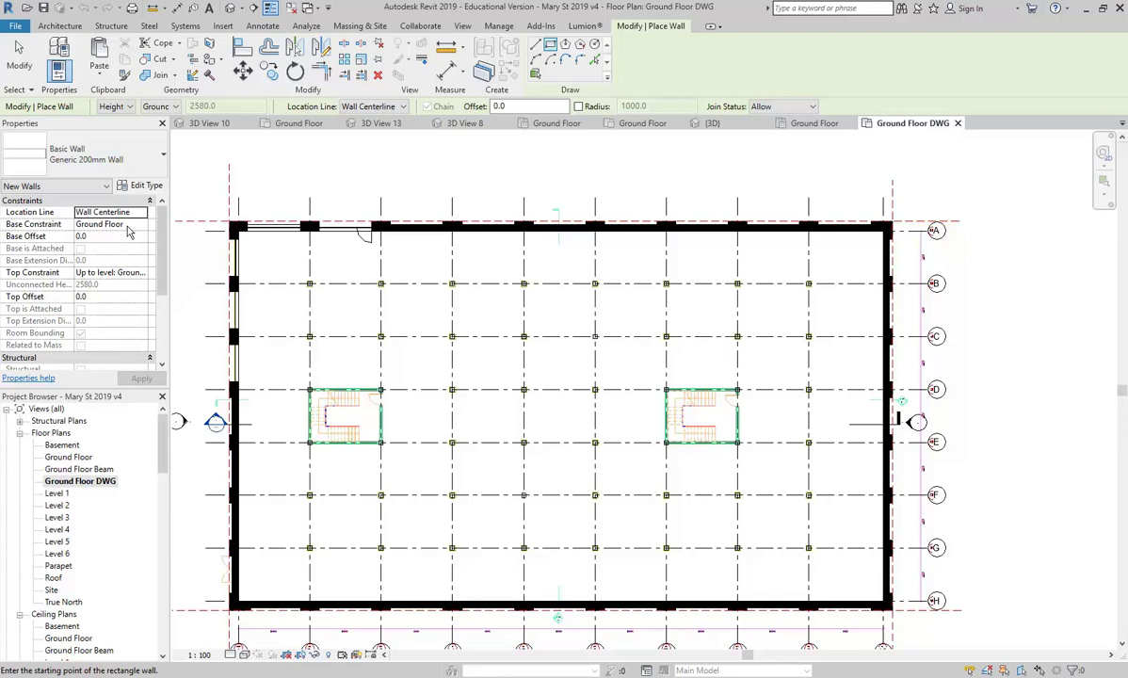
- Set the top constraint to Roof and draw a rectangle of walls around the stair core between grids 2–3 and D–E
{"action": "left_click", "coordinate": [141, 272]}
{"action": "scroll", "coordinate": [110, 329], "scroll_direction": "down", "scroll_amount": 3}
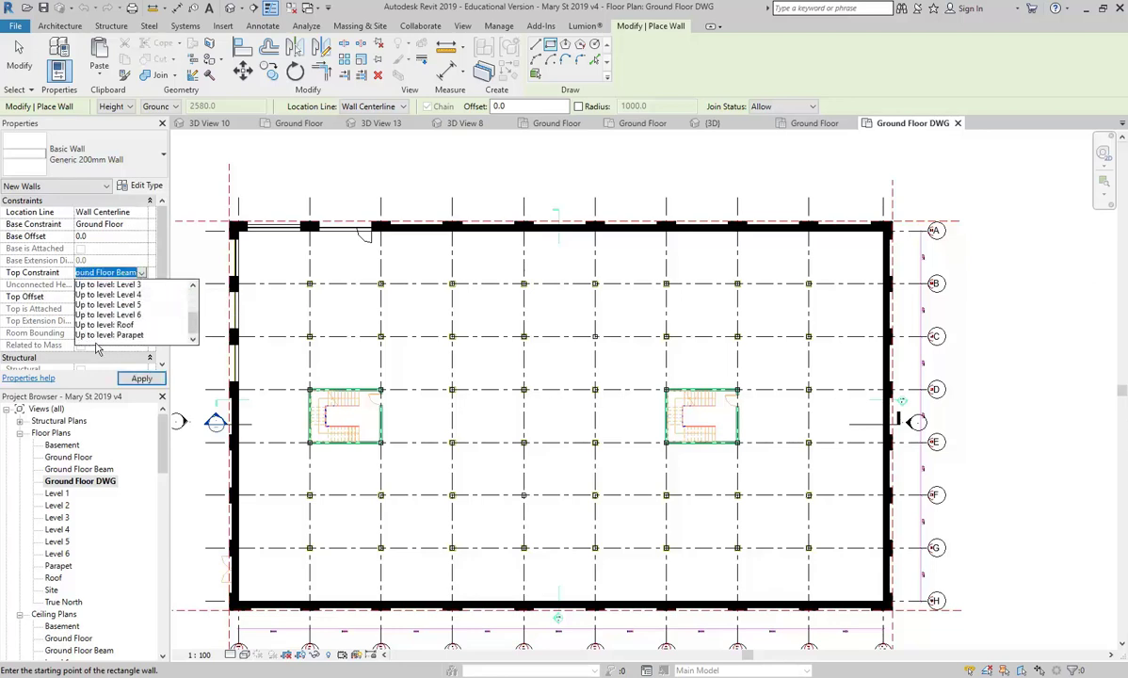
{"action": "left_click", "coordinate": [98, 325]}
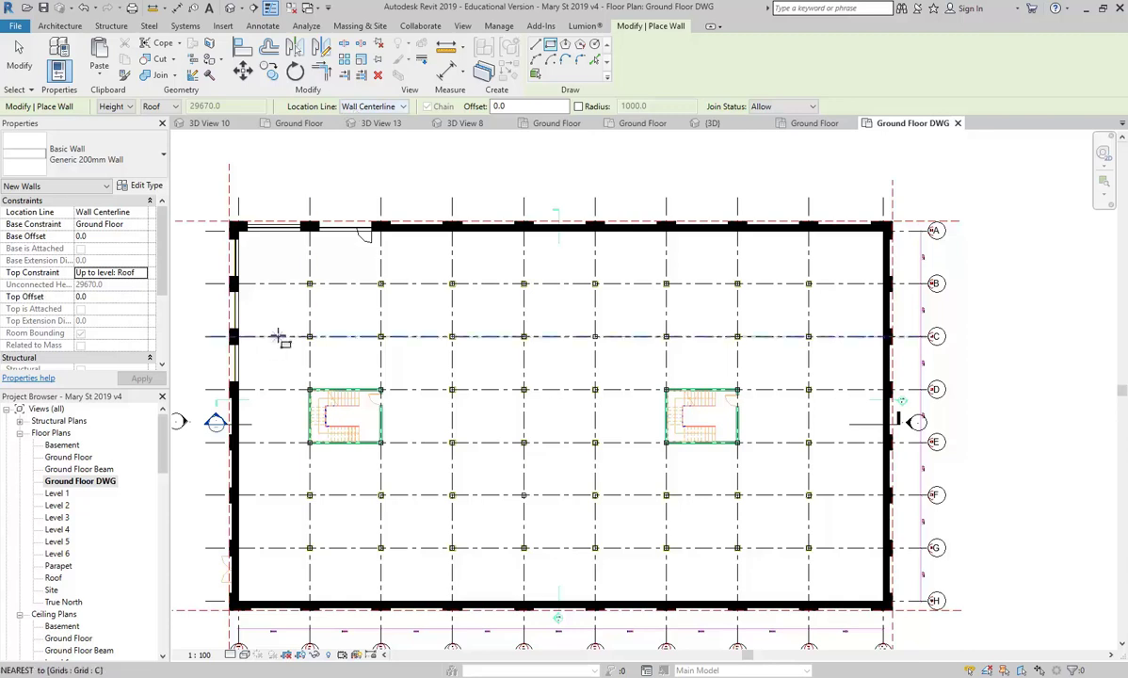
{"action": "scroll", "coordinate": [320, 339], "scroll_direction": "up", "scroll_amount": 3}
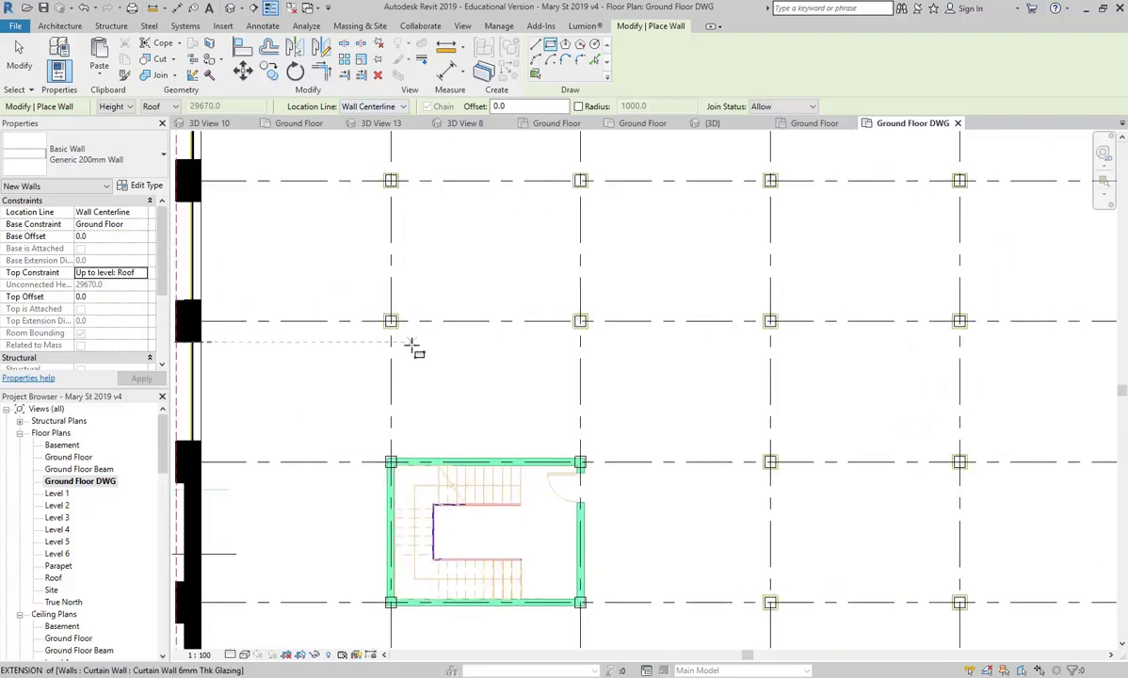
{"action": "scroll", "coordinate": [405, 377], "scroll_direction": "up", "scroll_amount": 3}
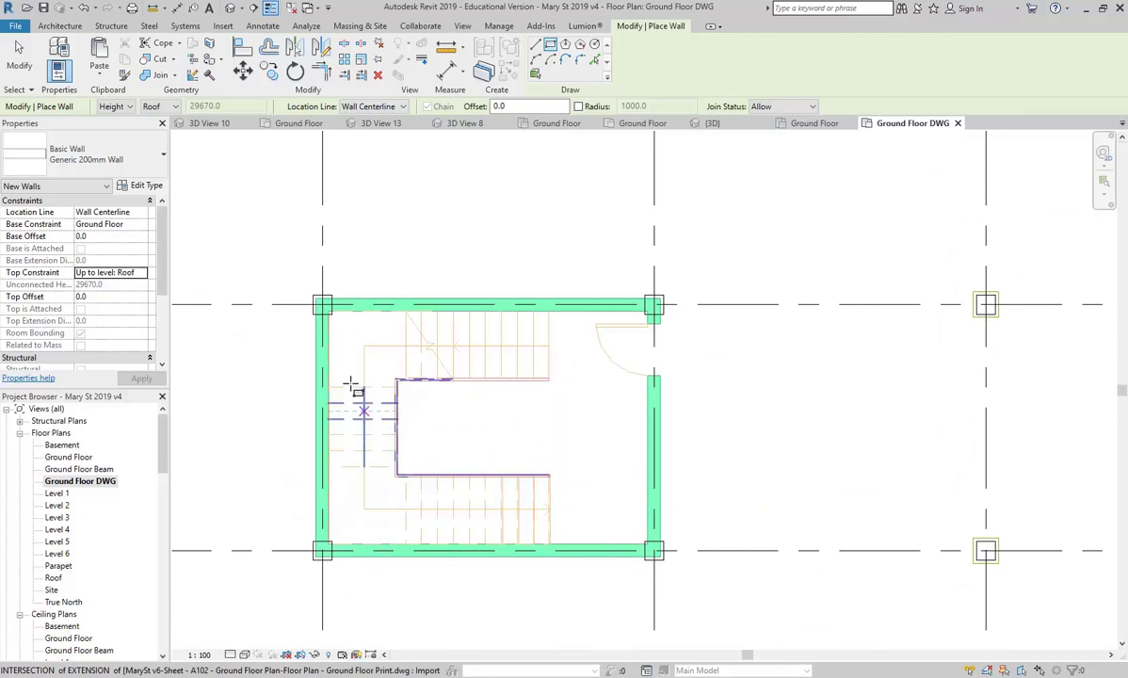
{"action": "left_click", "coordinate": [322, 305]}
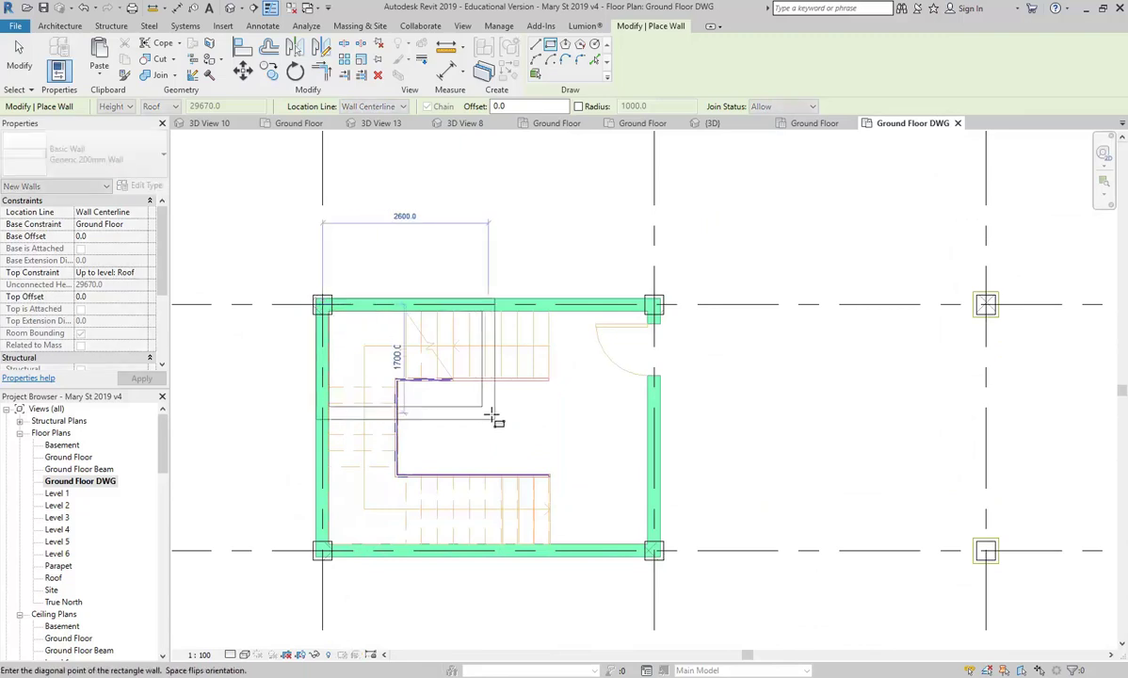
{"action": "left_click", "coordinate": [657, 556]}
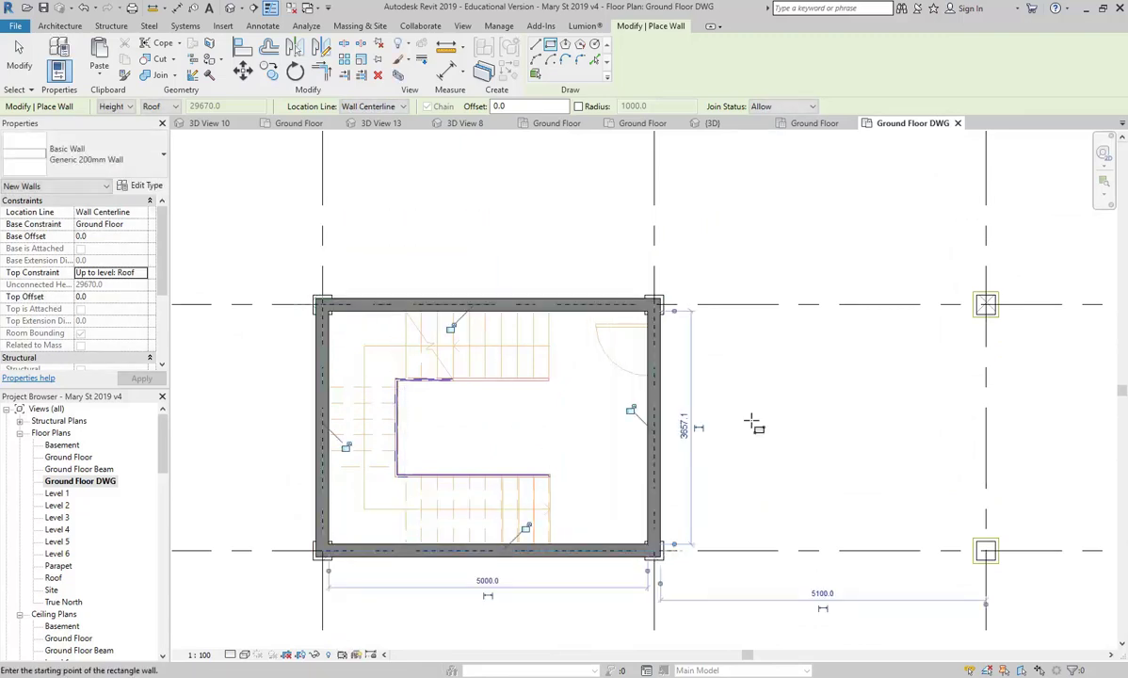
{"action": "scroll", "coordinate": [662, 449], "scroll_direction": "down", "scroll_amount": 3}
{"action": "key", "text": "Escape"}
{"action": "key", "text": "Escape"}
{"action": "middle_click_drag", "start_coordinate": [698, 494], "coordinate": [580, 467]}
{"action": "scroll", "coordinate": [579, 466], "scroll_direction": "down", "scroll_amount": 2}
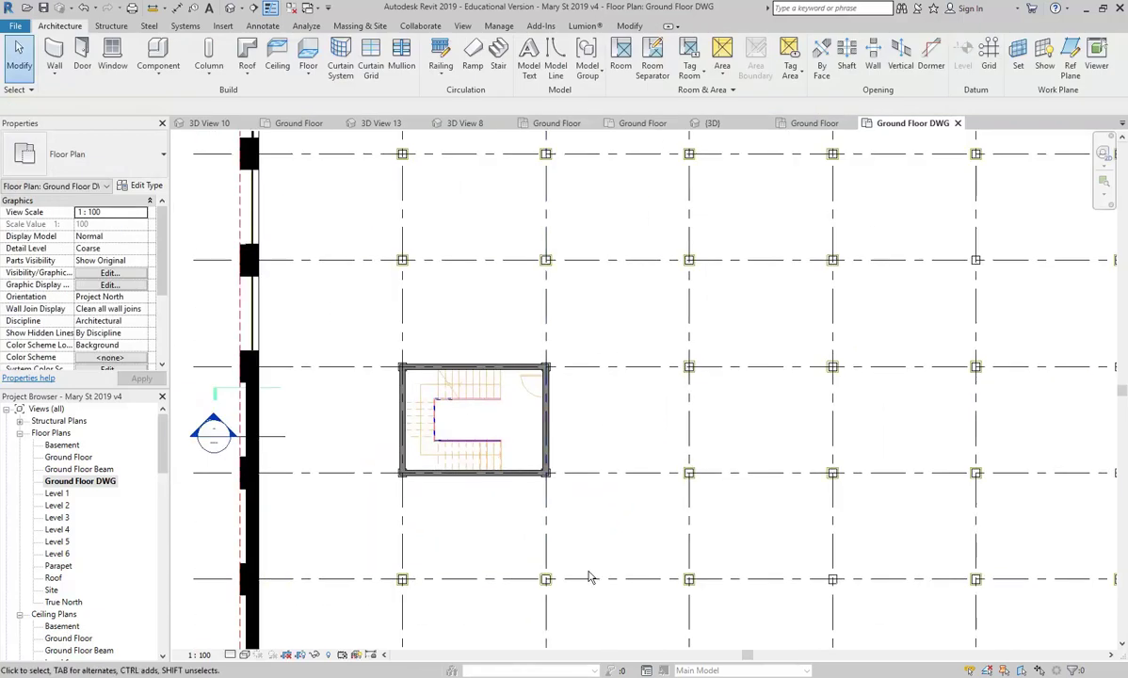
- View the Level 2 and Level 5 floor plans to check the new stair core walls
{"action": "double_click", "coordinate": [56, 506]}
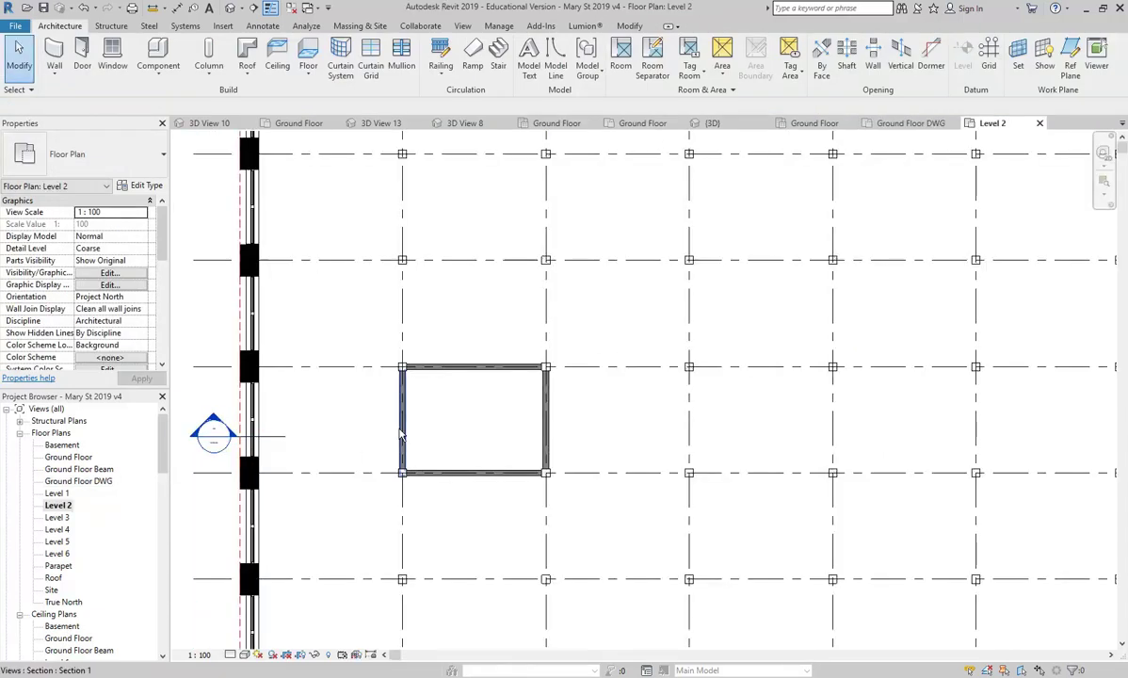
{"action": "double_click", "coordinate": [56, 542]}
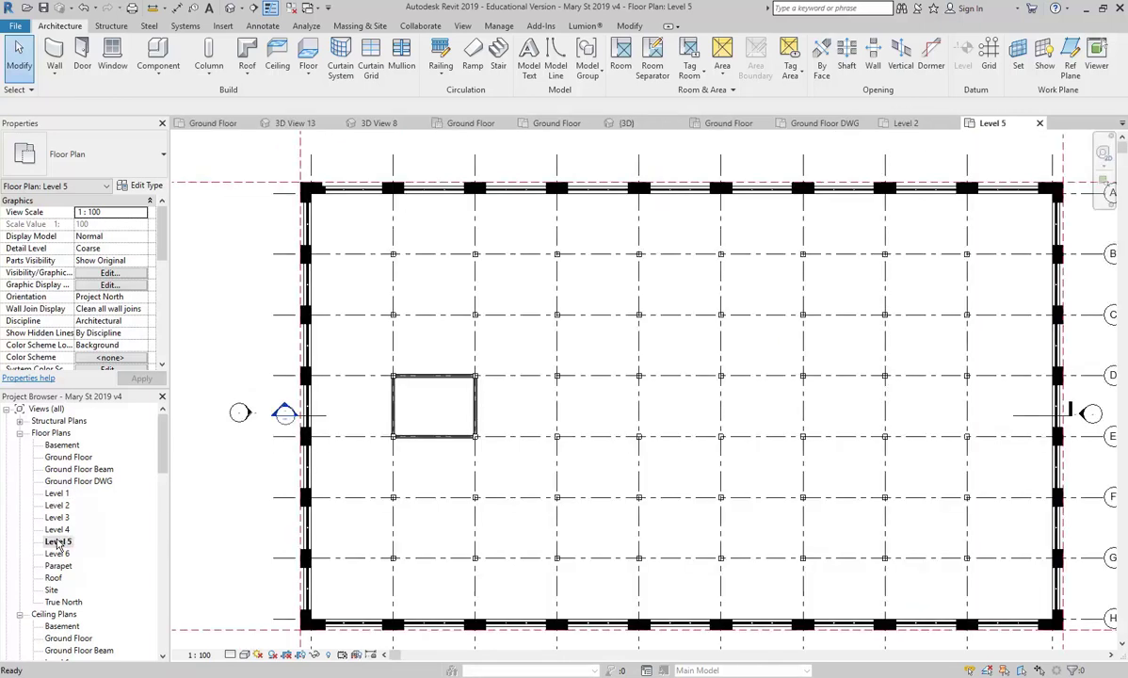
- Inspect the stair core on the Ground Floor plan and open the Section 1 view from its section marker
{"action": "double_click", "coordinate": [67, 457]}
{"action": "scroll", "coordinate": [471, 425], "scroll_direction": "up", "scroll_amount": 4}
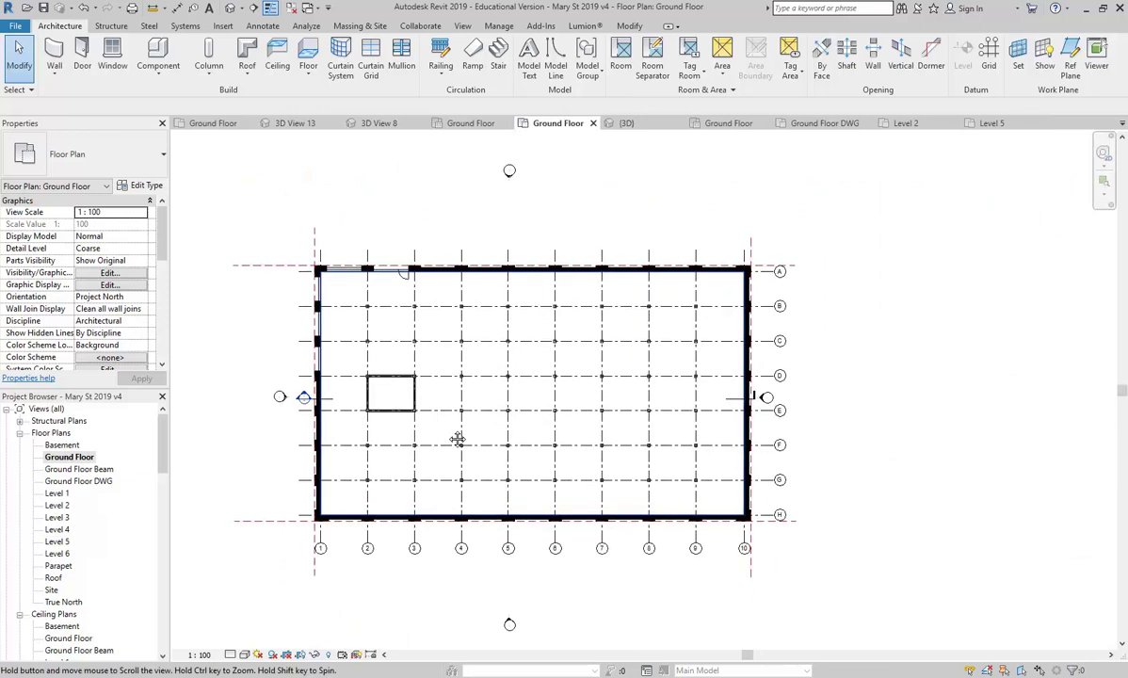
{"action": "scroll", "coordinate": [430, 443], "scroll_direction": "up", "scroll_amount": 4}
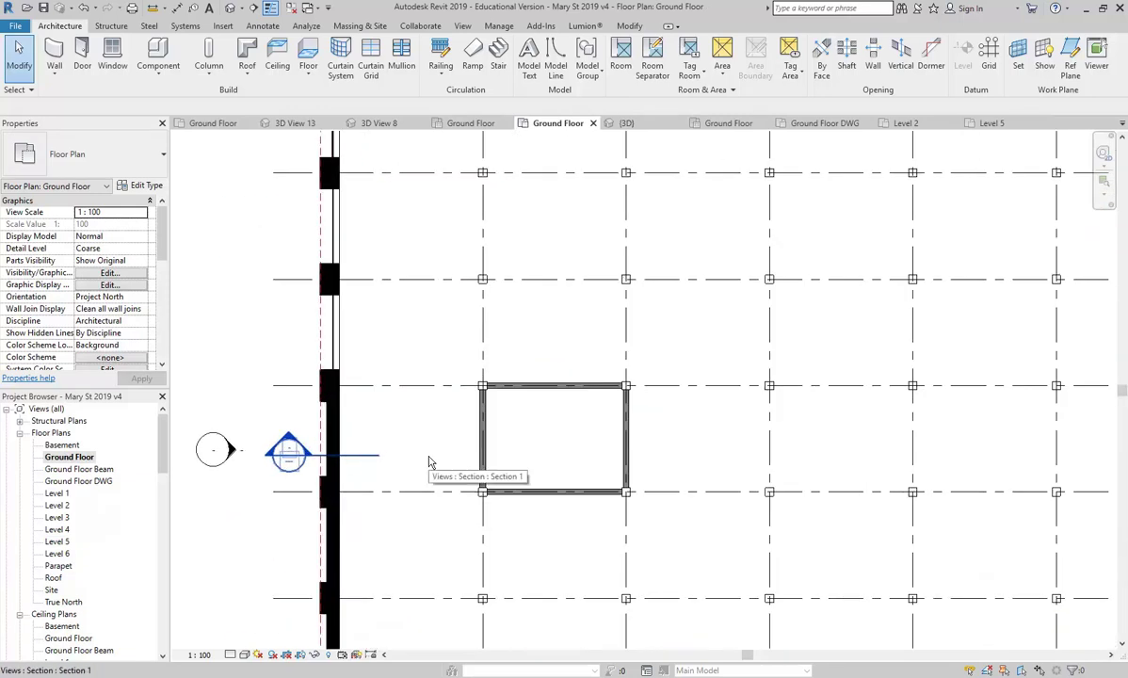
{"action": "scroll", "coordinate": [405, 442], "scroll_direction": "up", "scroll_amount": 2}
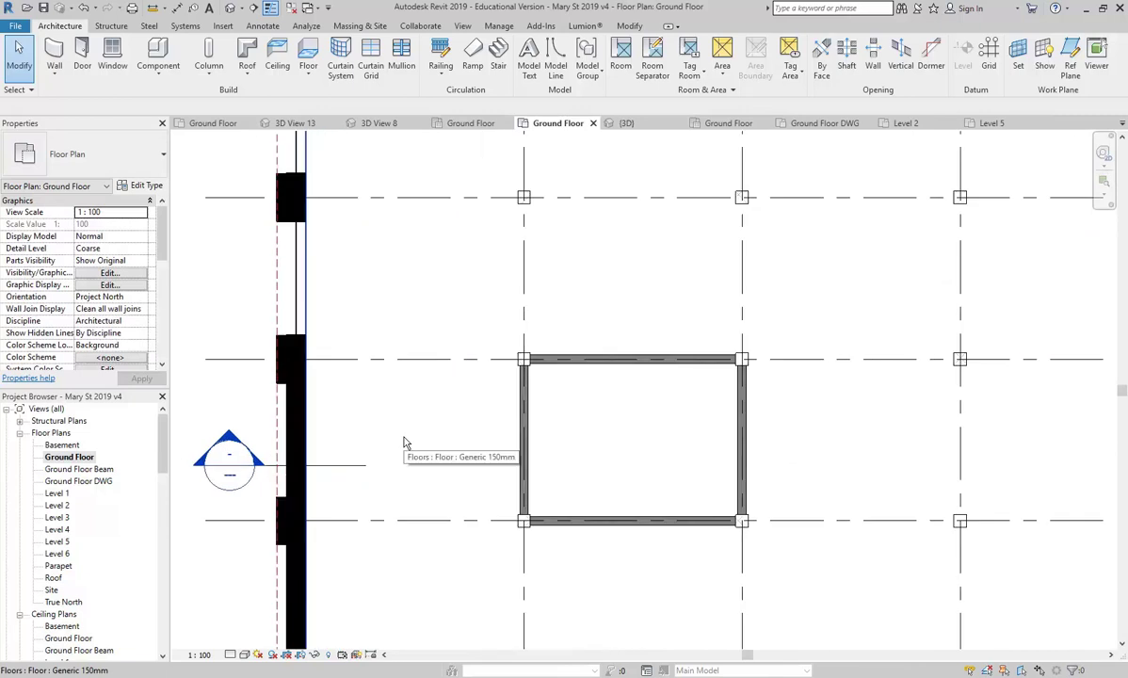
{"action": "scroll", "coordinate": [405, 442], "scroll_direction": "down", "scroll_amount": 3}
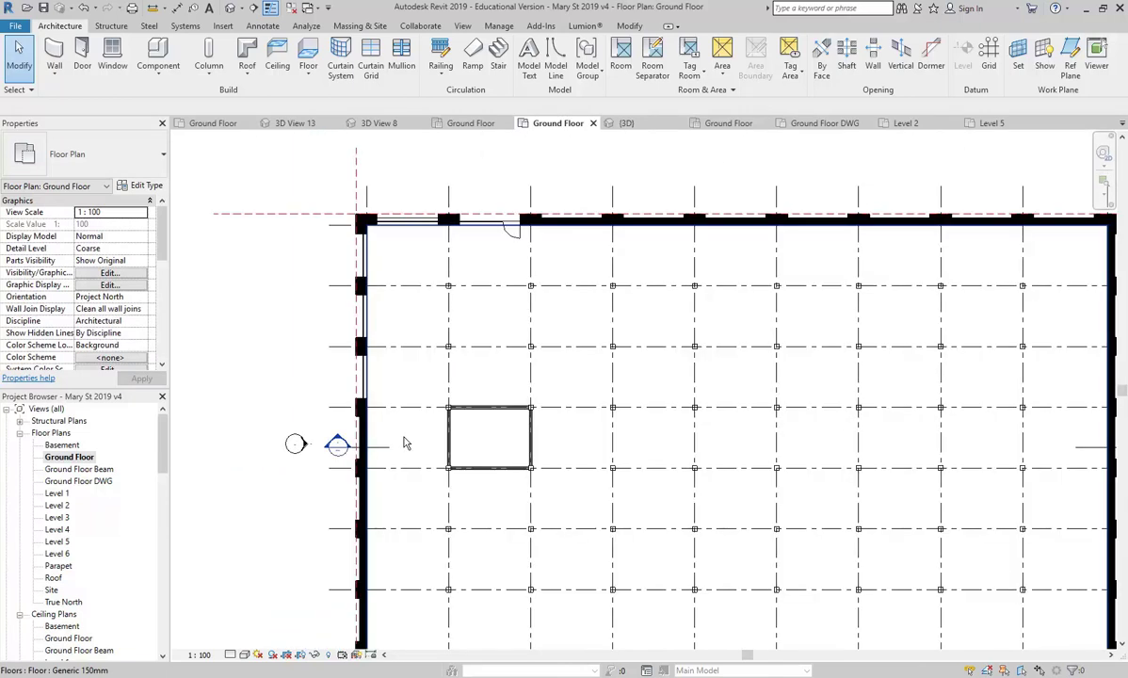
{"action": "double_click", "coordinate": [336, 442]}
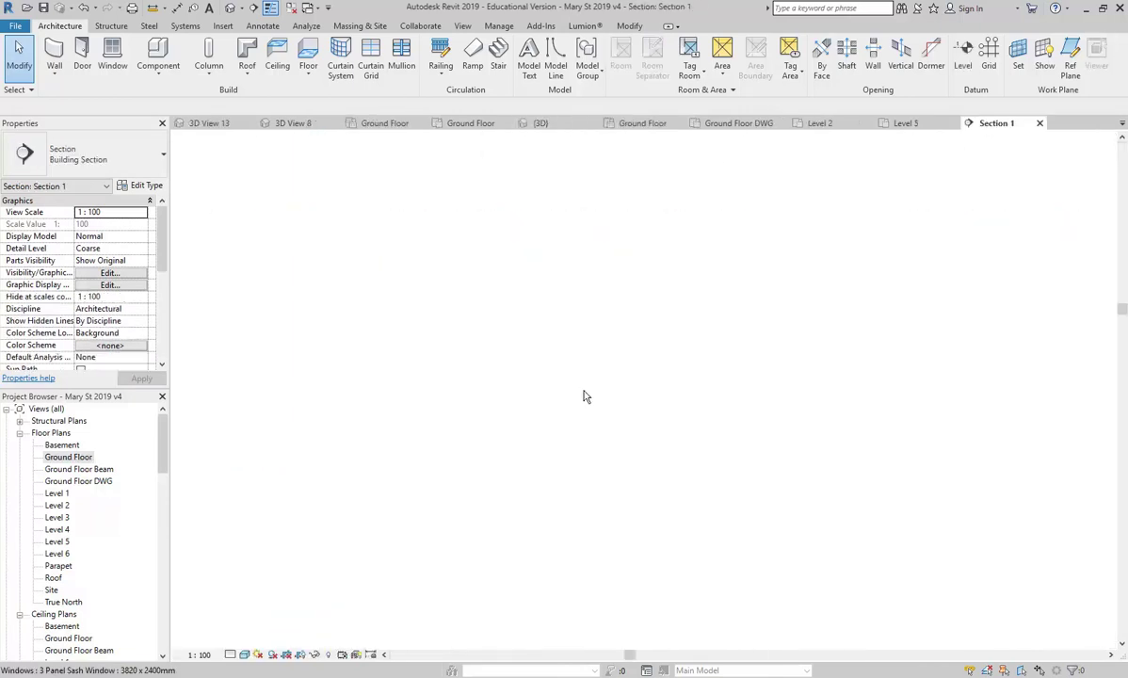
- Check the stair core walls' vertical extent in Section 1 and return to the Ground Floor plan
{"action": "scroll", "coordinate": [570, 414], "scroll_direction": "up", "scroll_amount": 3}
{"action": "scroll", "coordinate": [418, 442], "scroll_direction": "down", "scroll_amount": 2}
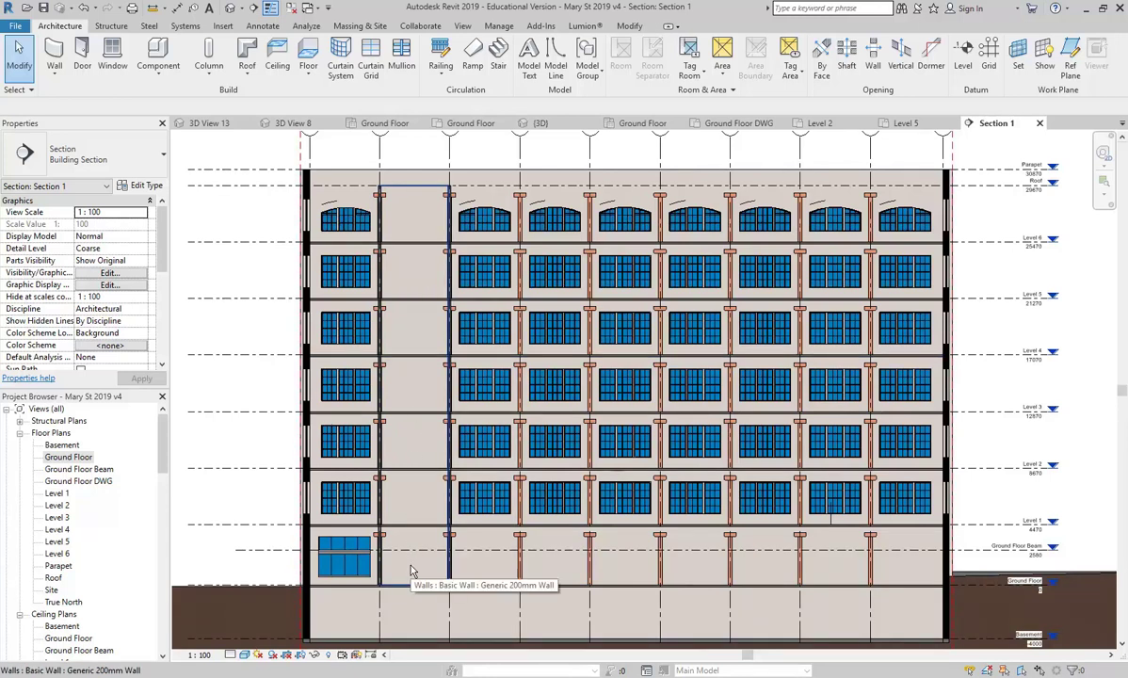
{"action": "double_click", "coordinate": [68, 457]}
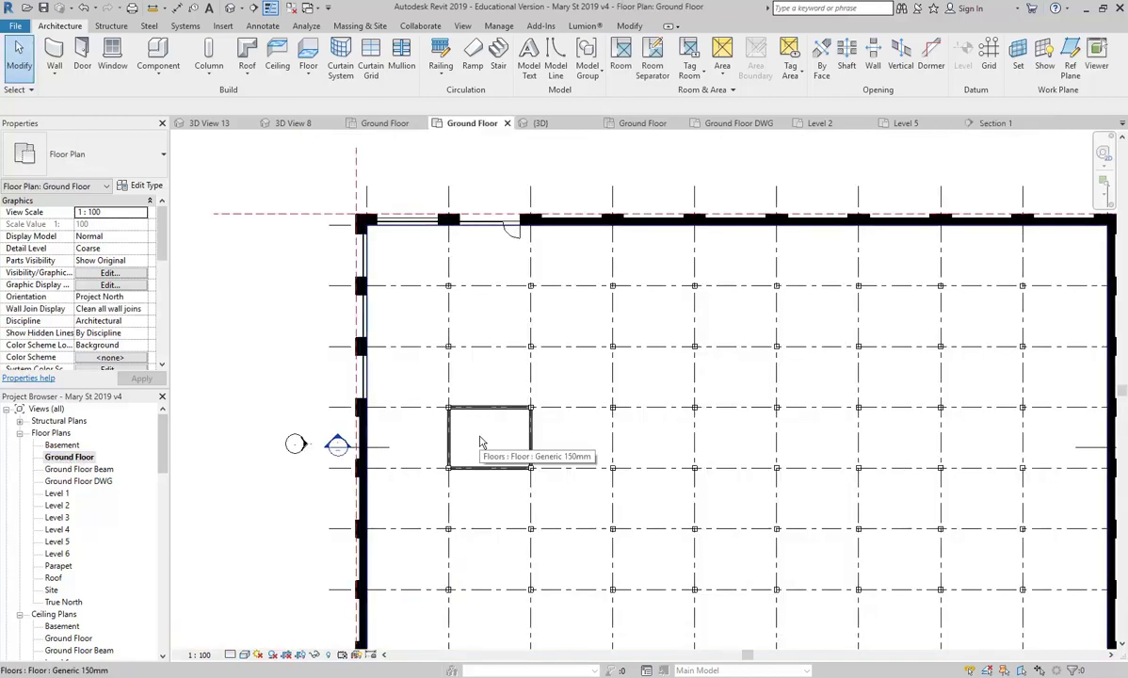
- Draw a Generic 200mm Wall up to Roof along grid D, from the stair core corner at grid 2 to the existing exterior wall
{"action": "middle_click_drag", "start_coordinate": [480, 443], "coordinate": [478, 517]}
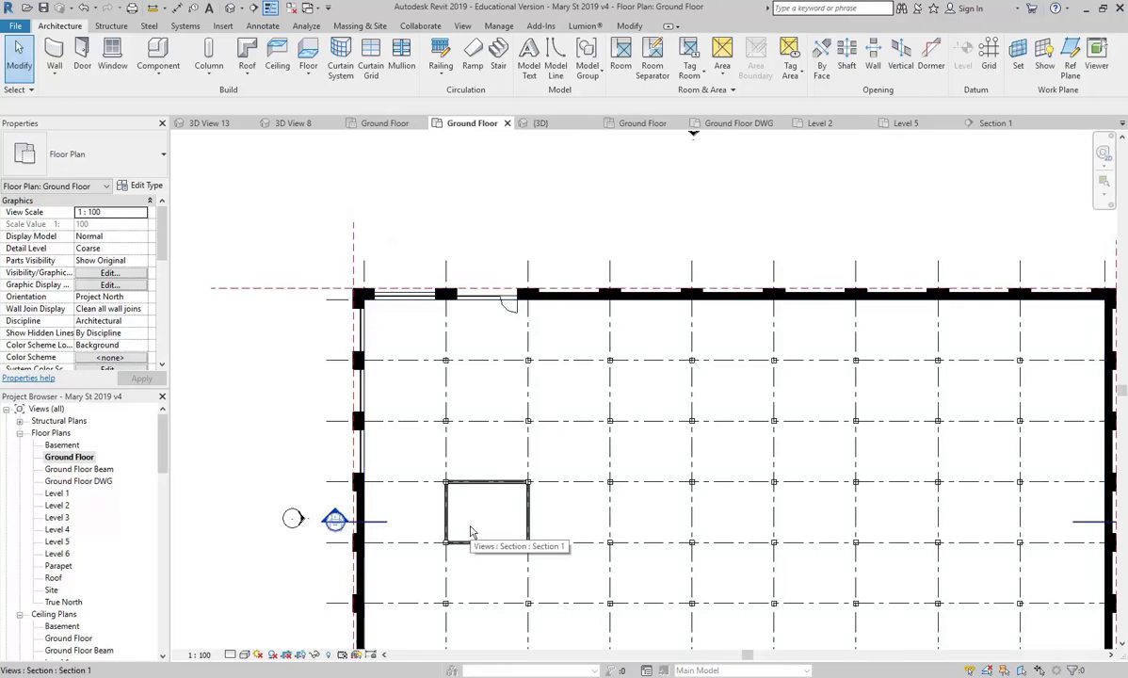
{"action": "scroll", "coordinate": [480, 504], "scroll_direction": "up", "scroll_amount": 2}
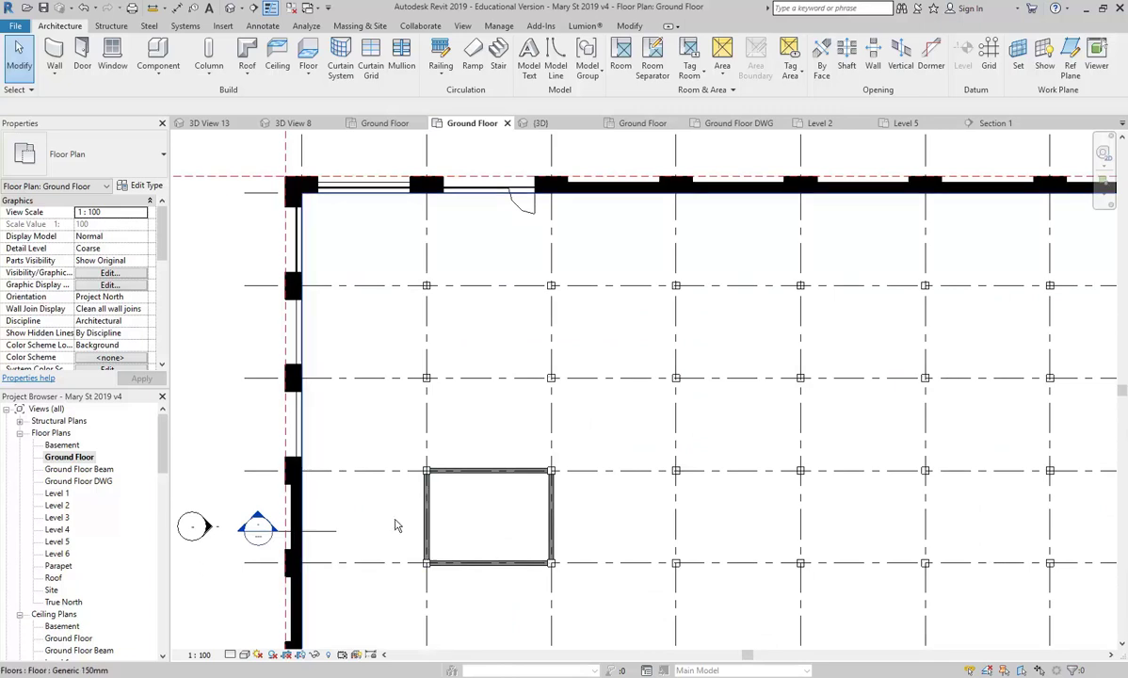
{"action": "scroll", "coordinate": [442, 517], "scroll_direction": "up", "scroll_amount": 3}
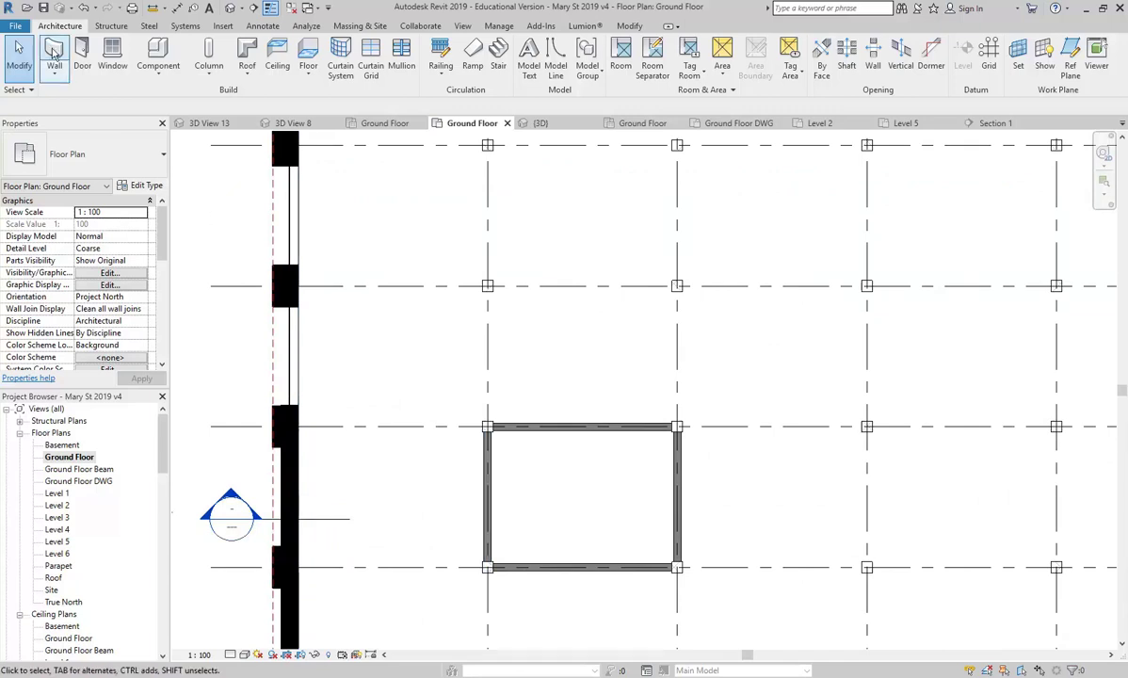
{"action": "left_click", "coordinate": [55, 51]}
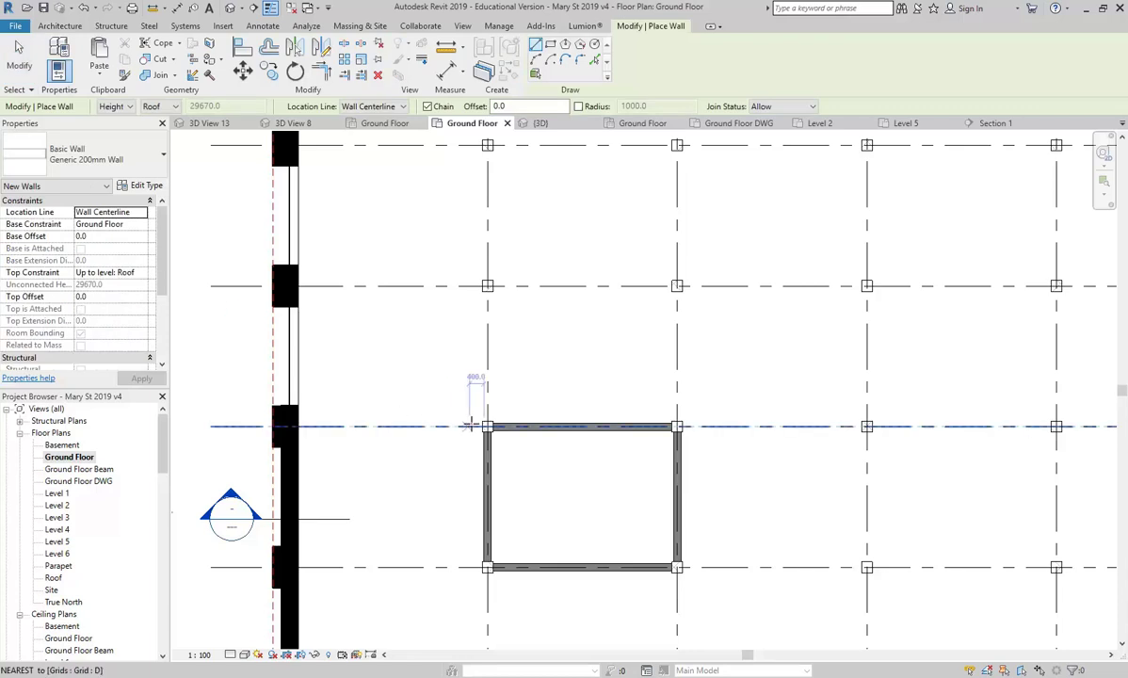
{"action": "scroll", "coordinate": [486, 425], "scroll_direction": "up", "scroll_amount": 3}
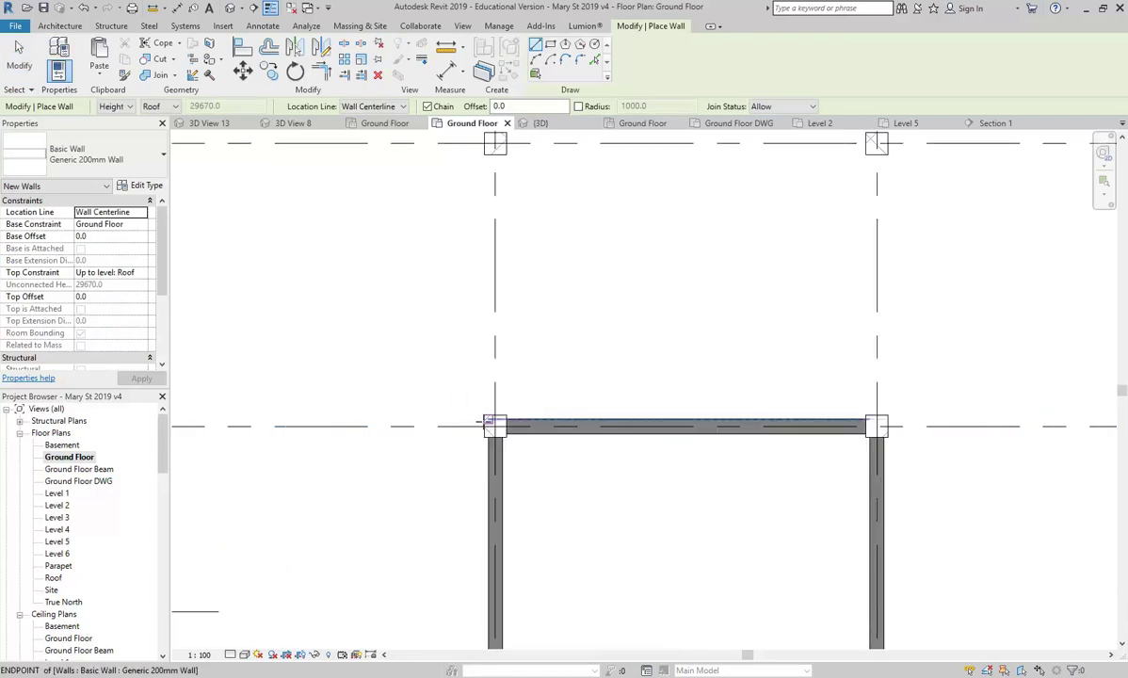
{"action": "left_click", "coordinate": [487, 425]}
{"action": "scroll", "coordinate": [347, 425], "scroll_direction": "down", "scroll_amount": 3}
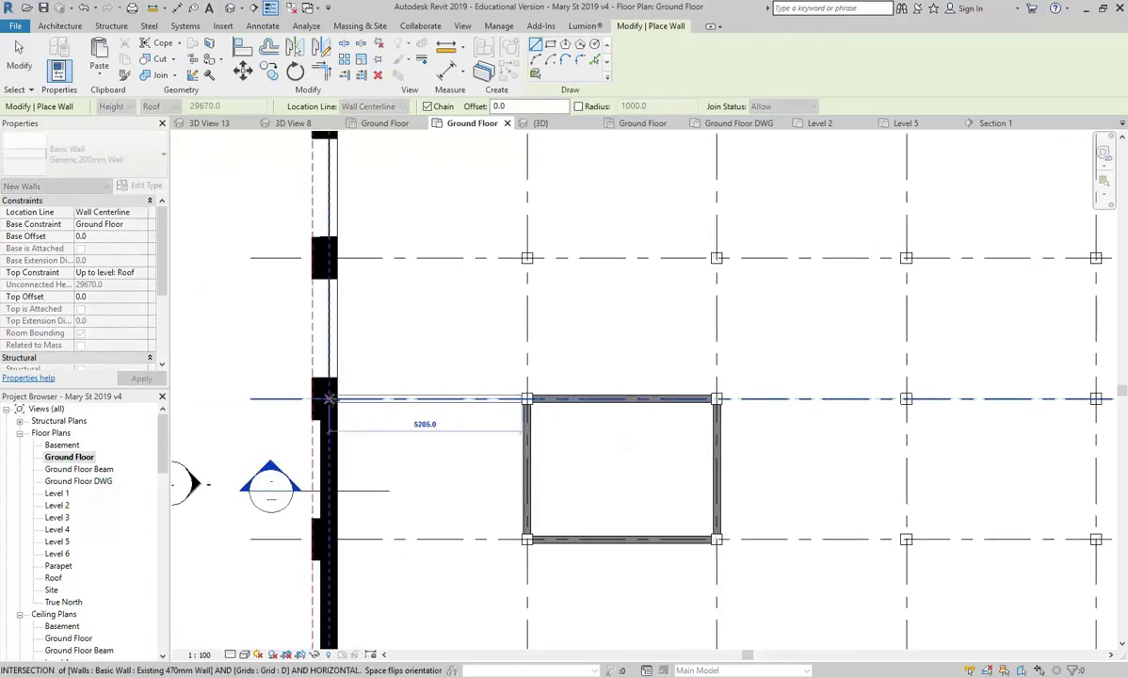
- Draw a second, parallel wall from the midpoint of the core's grid 2 wall to the exterior wall, and end the wall command
{"action": "key", "text": "Escape"}
{"action": "left_click", "coordinate": [527, 469]}
{"action": "left_click", "coordinate": [329, 469]}
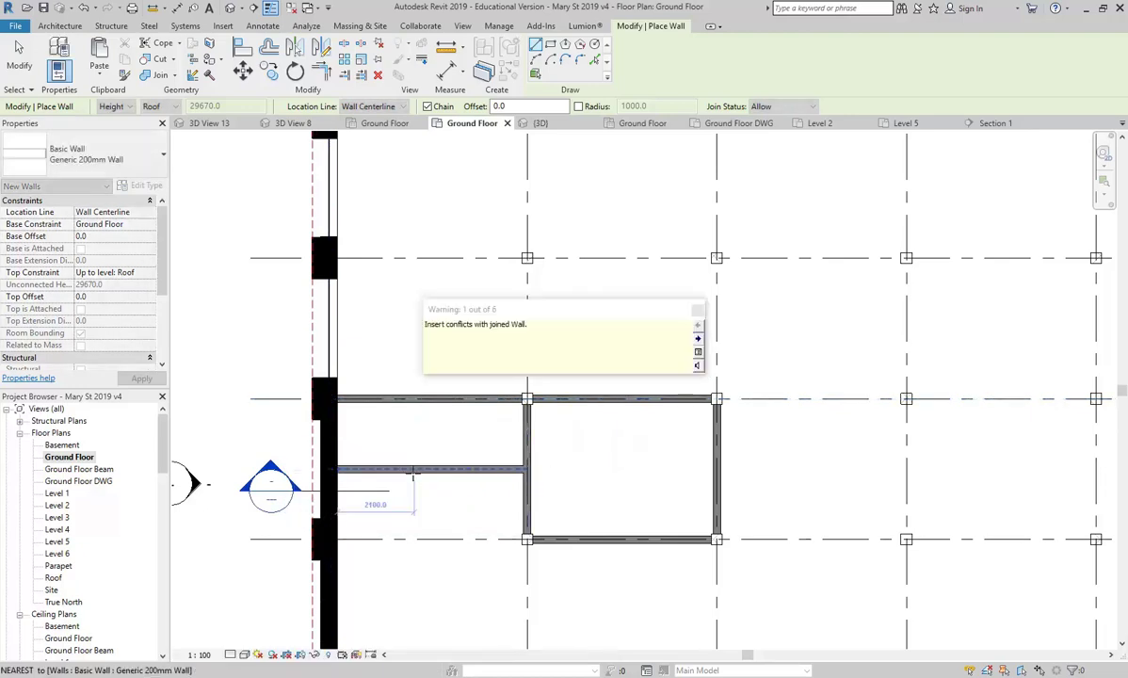
{"action": "key", "text": "Escape"}
{"action": "key", "text": "Escape"}
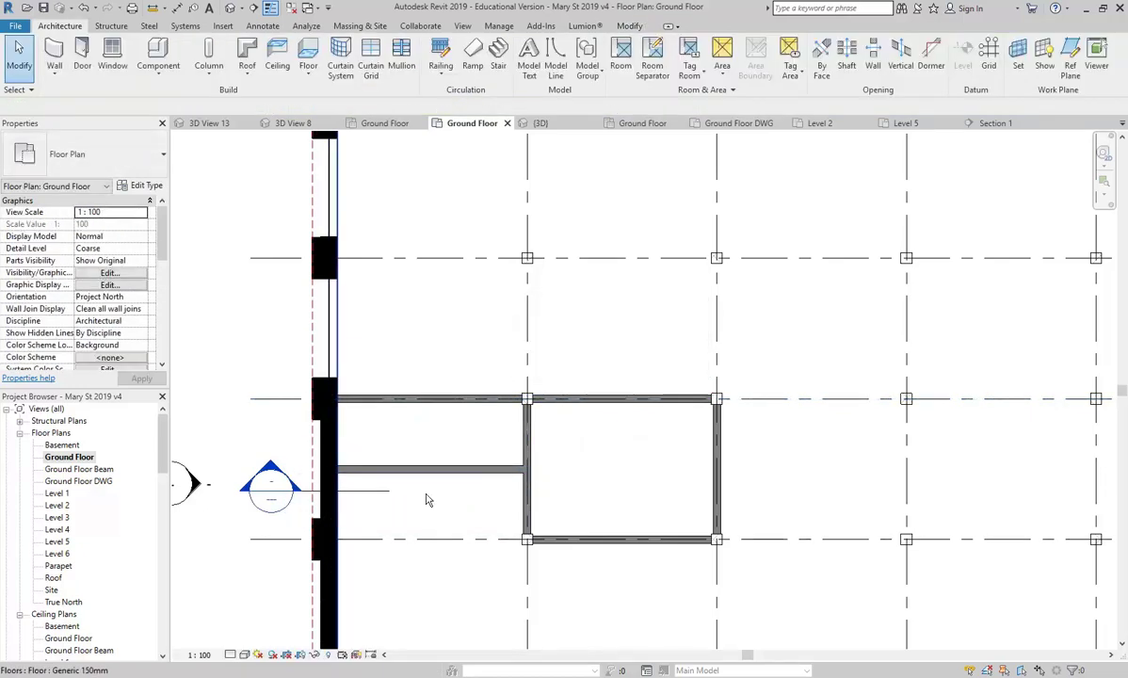
- Inspect the two new walls between the exterior wall and the stair core on the Ground Floor plan
{"action": "scroll", "coordinate": [443, 422], "scroll_direction": "up", "scroll_amount": 2}
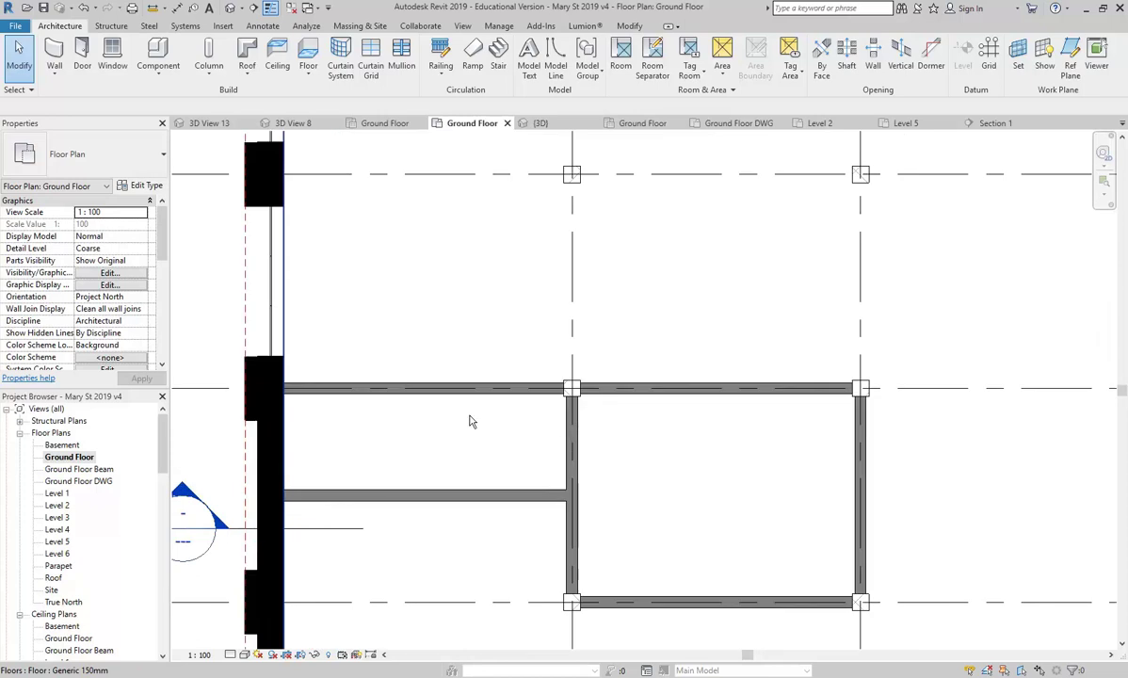
{"action": "scroll", "coordinate": [471, 421], "scroll_direction": "down", "scroll_amount": 2}
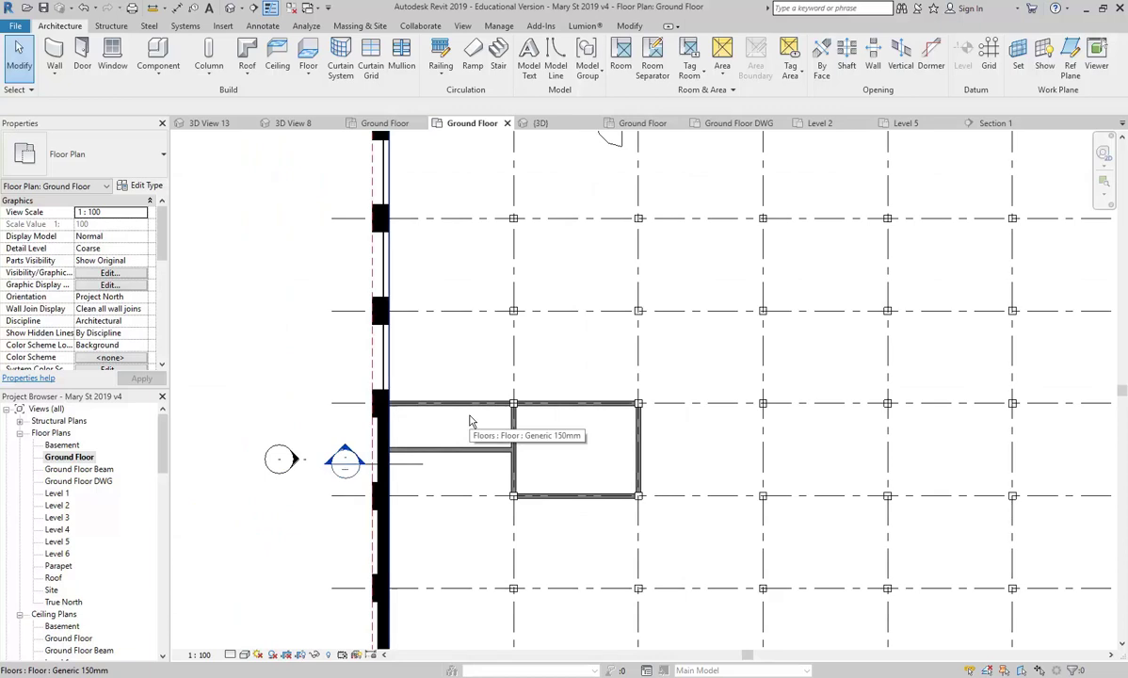
{"action": "scroll", "coordinate": [428, 365], "scroll_direction": "down", "scroll_amount": 4}
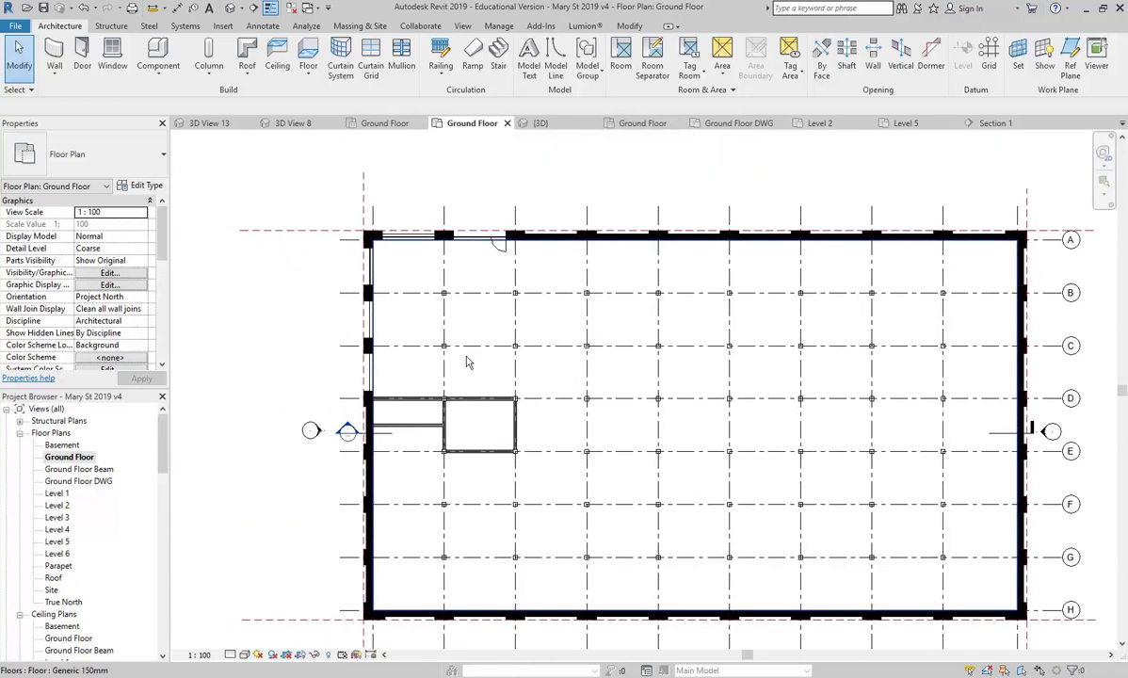
{"action": "scroll", "coordinate": [384, 405], "scroll_direction": "up", "scroll_amount": 4}
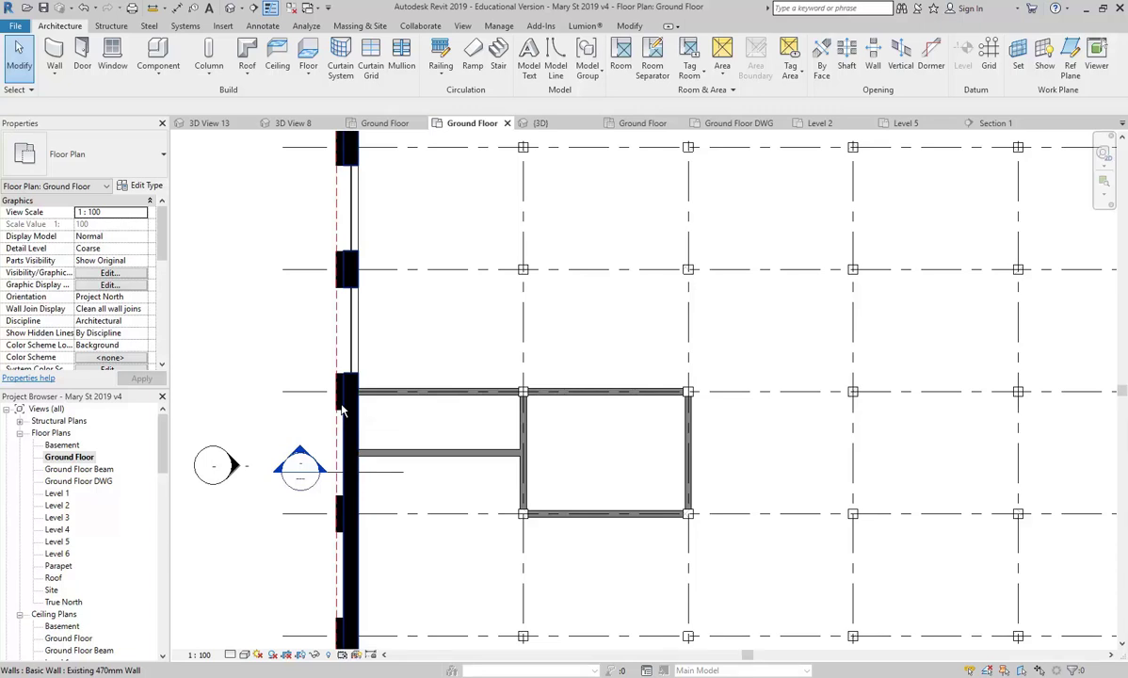
{"action": "middle_click_drag", "start_coordinate": [341, 410], "coordinate": [400, 385]}
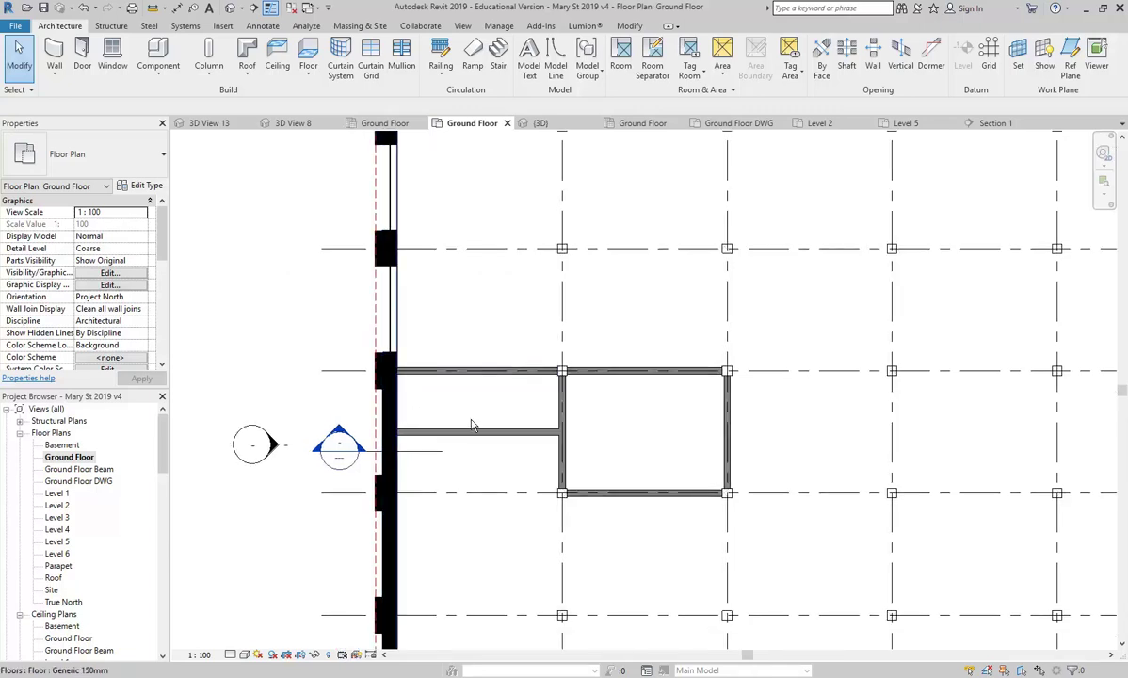
{"action": "scroll", "coordinate": [476, 431], "scroll_direction": "up", "scroll_amount": 1}
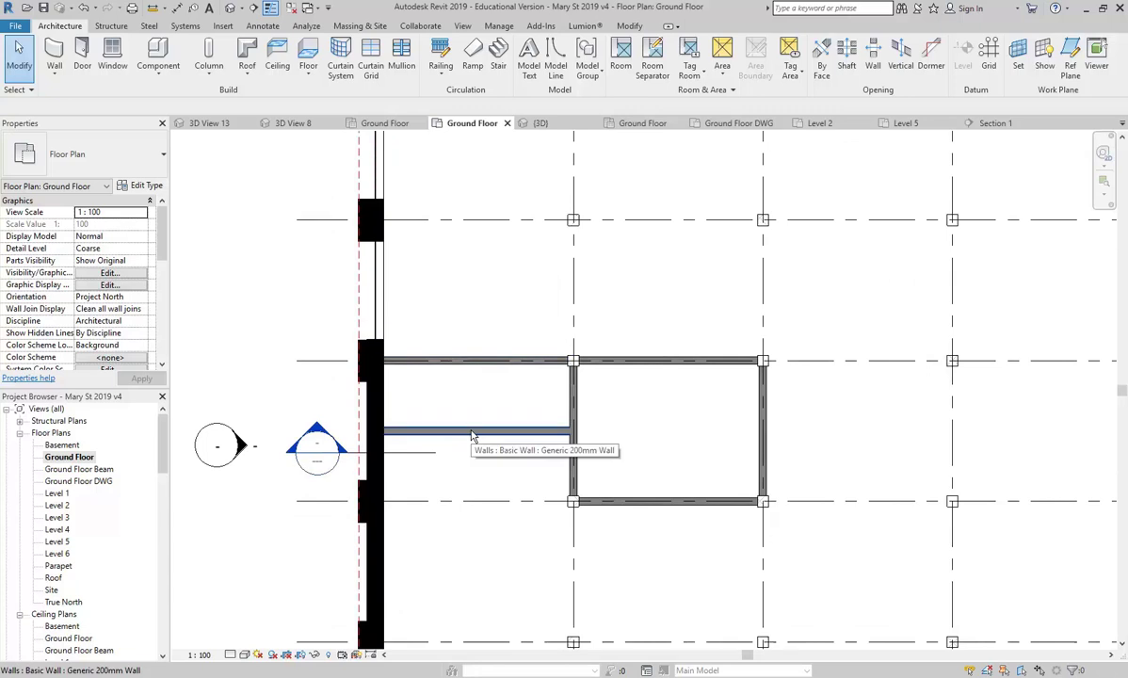
{"action": "scroll", "coordinate": [473, 435], "scroll_direction": "down", "scroll_amount": 1}
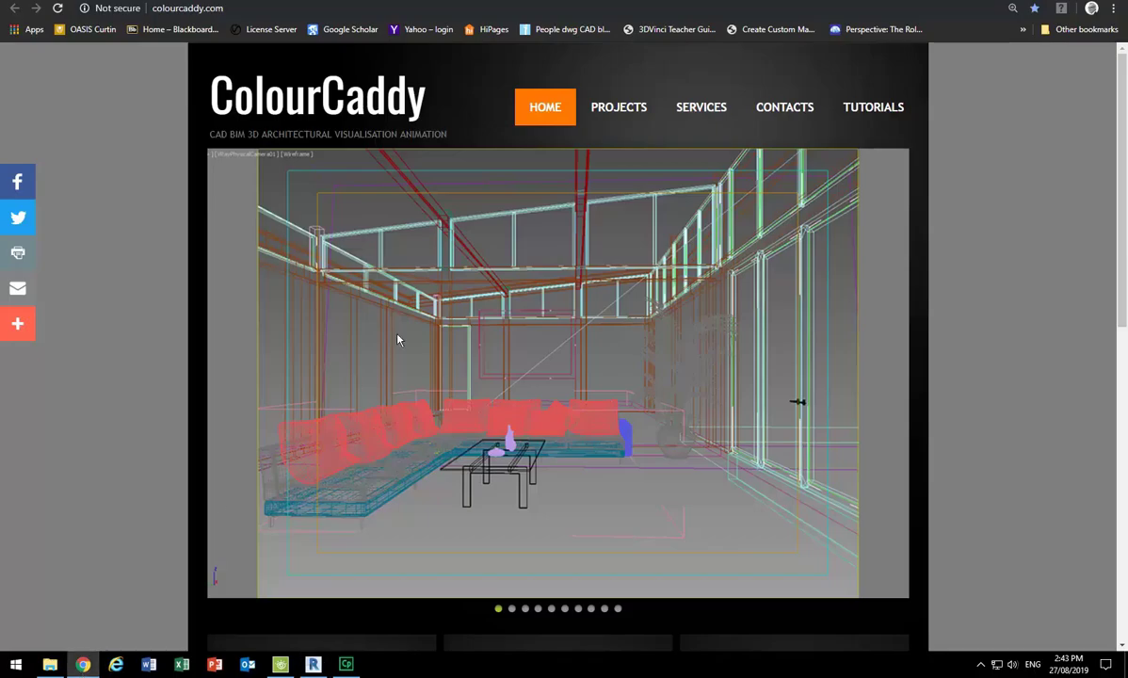
- Switch to the Chrome browser and open Google Maps in a new tab
{"action": "left_click", "coordinate": [501, 11]}
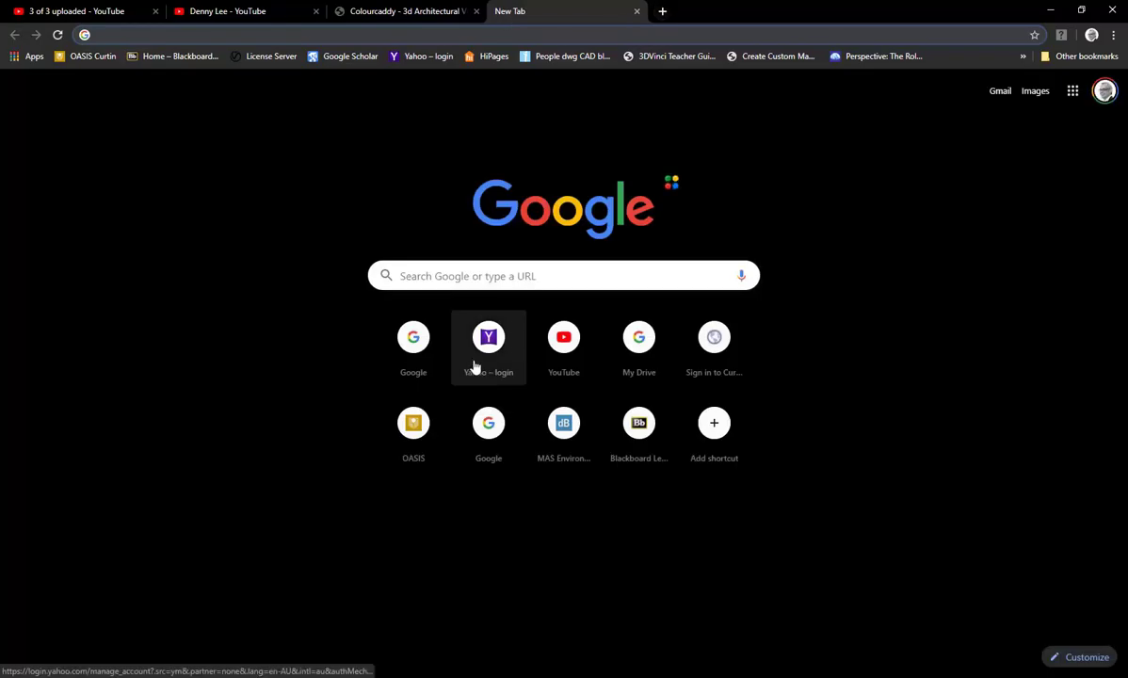
{"action": "left_click", "coordinate": [415, 349]}
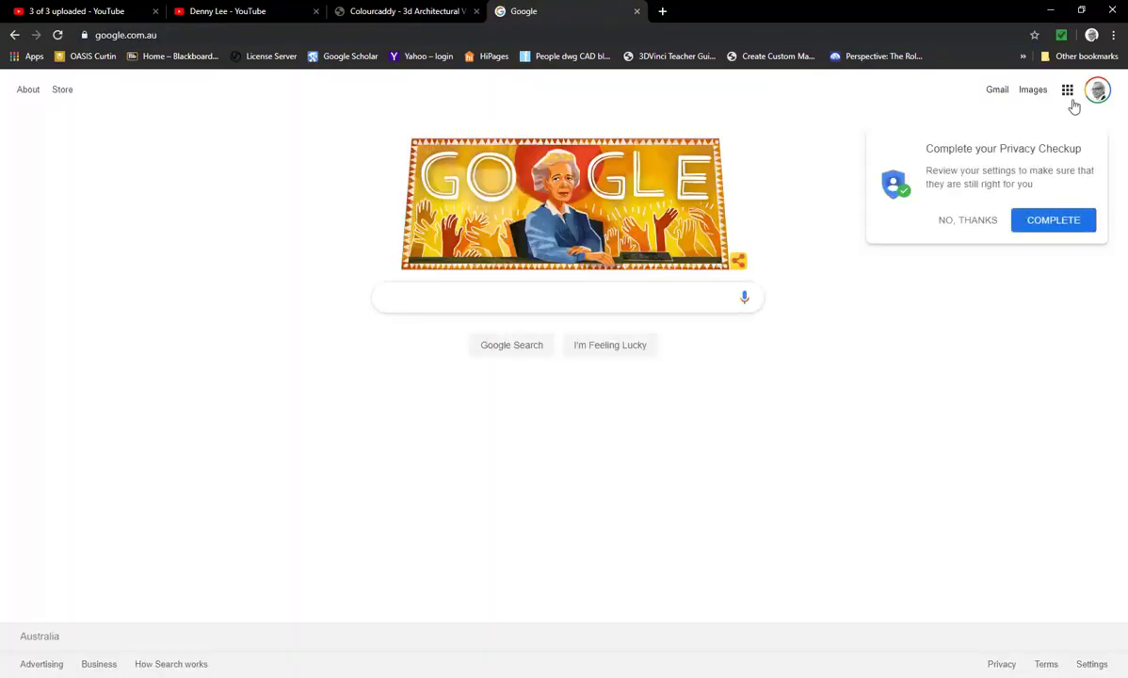
{"action": "left_click", "coordinate": [1067, 89]}
{"action": "left_click", "coordinate": [996, 156]}
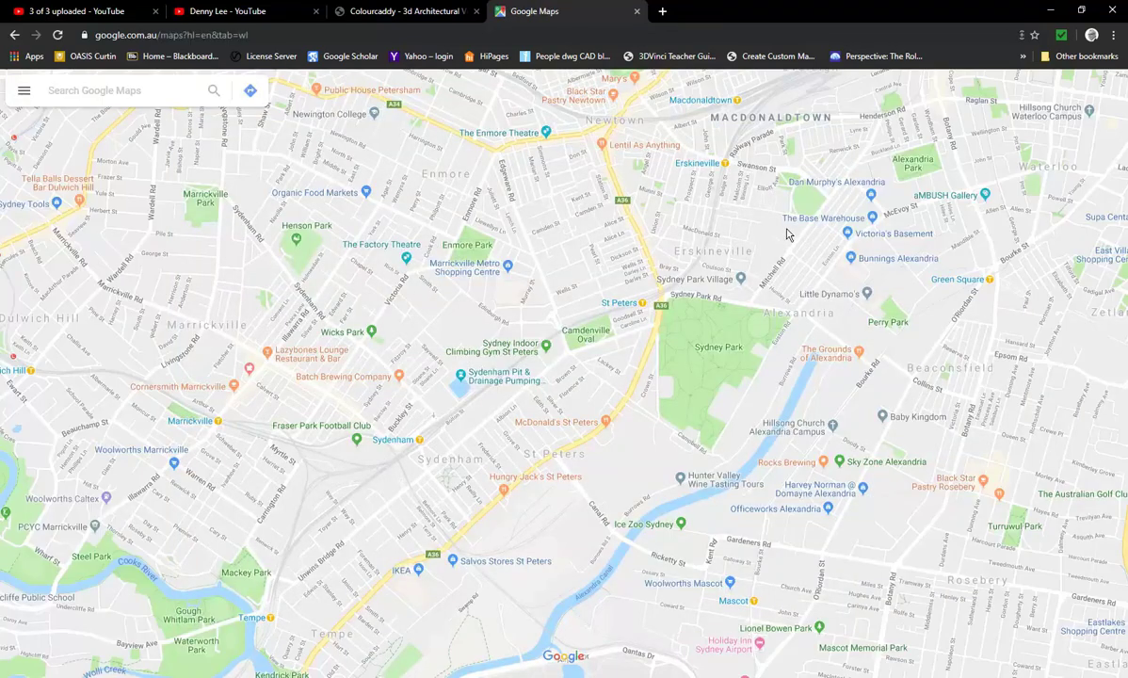
- Locate Mary St in Surry Hills on the map and enter Street View at its Reservoir St corner
{"action": "left_click_drag", "start_coordinate": [782, 243], "coordinate": [435, 534]}
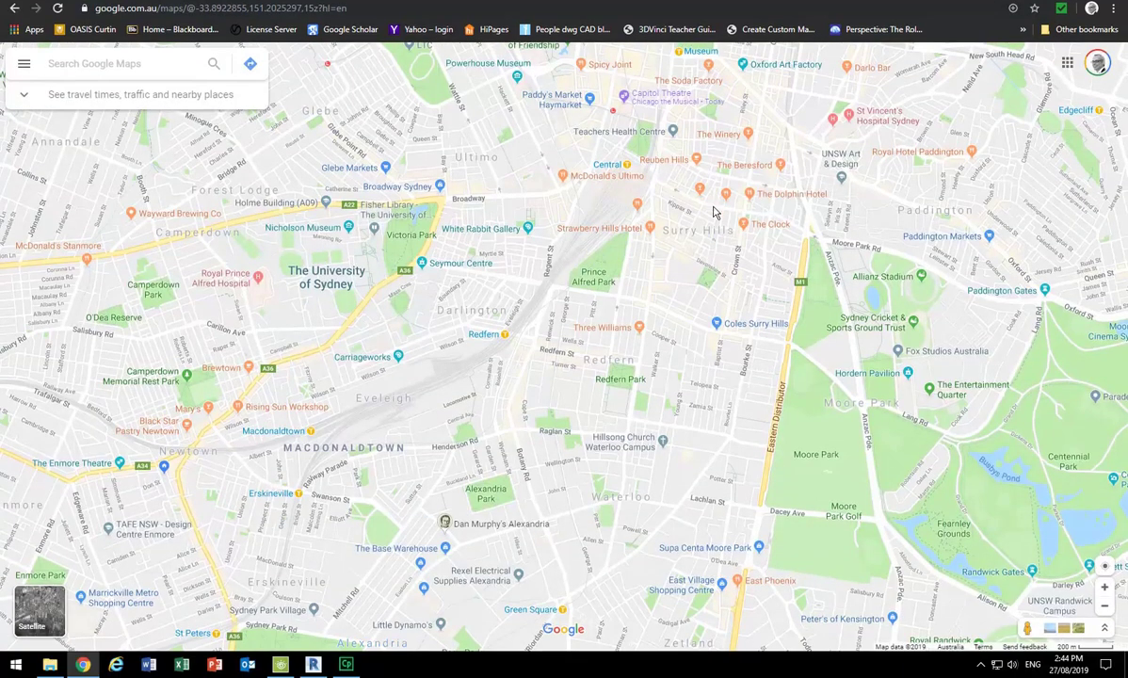
{"action": "scroll", "coordinate": [721, 179], "scroll_direction": "up", "scroll_amount": 3}
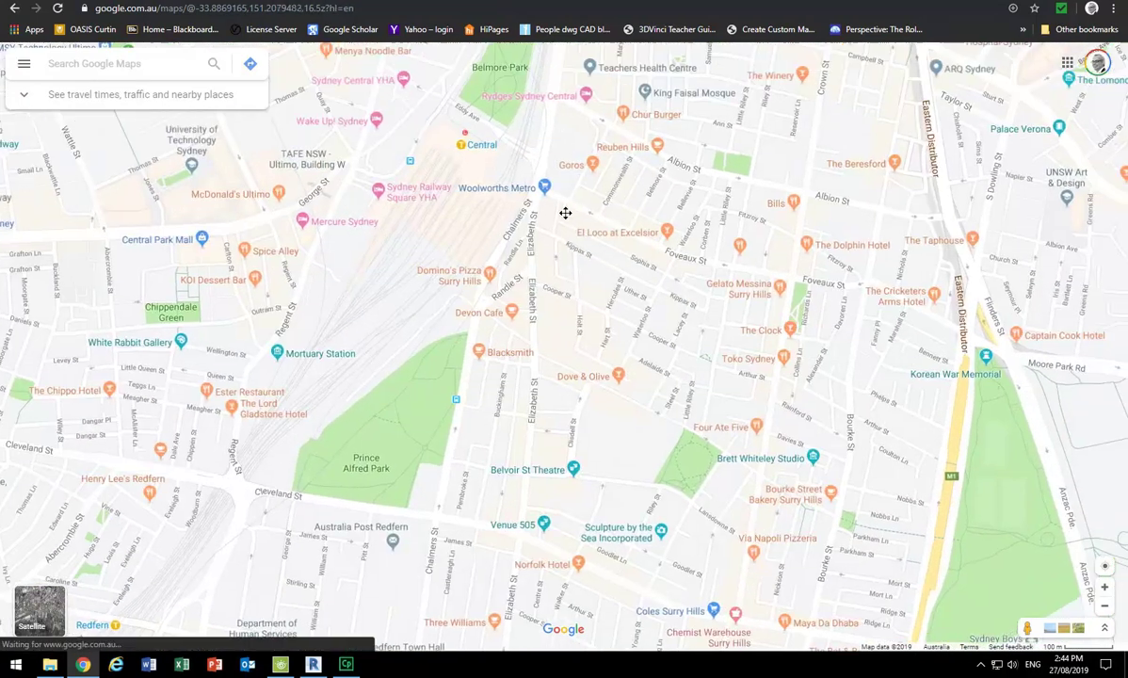
{"action": "left_click_drag", "start_coordinate": [565, 213], "coordinate": [556, 230]}
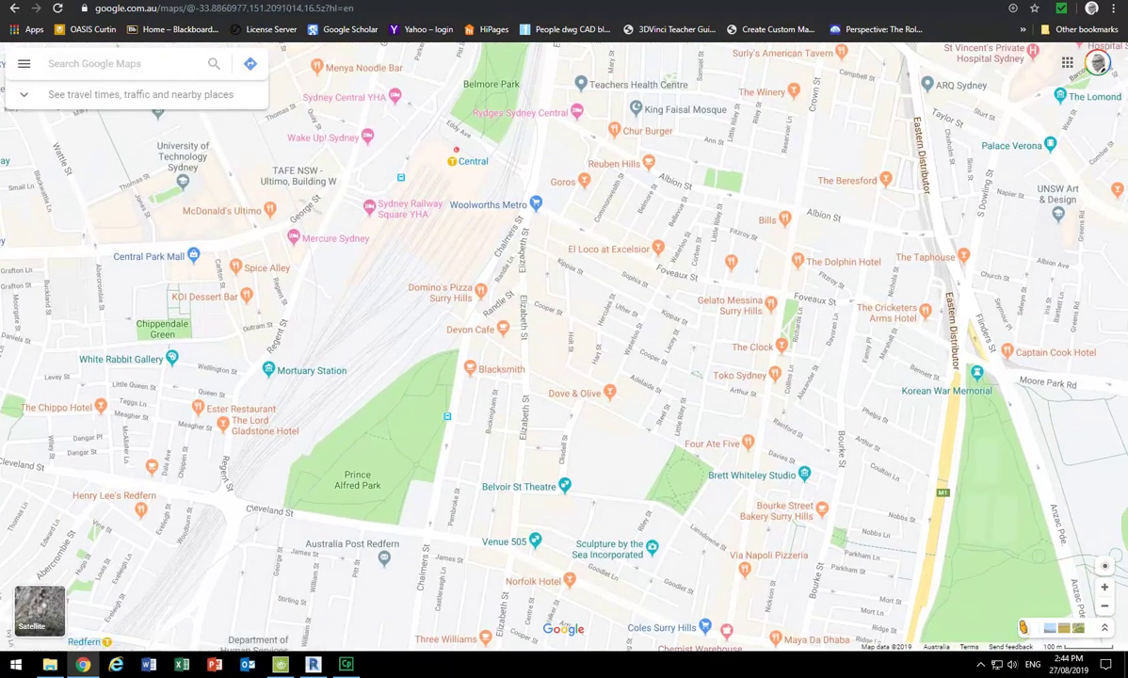
{"action": "left_click_drag", "start_coordinate": [613, 222], "coordinate": [501, 403]}
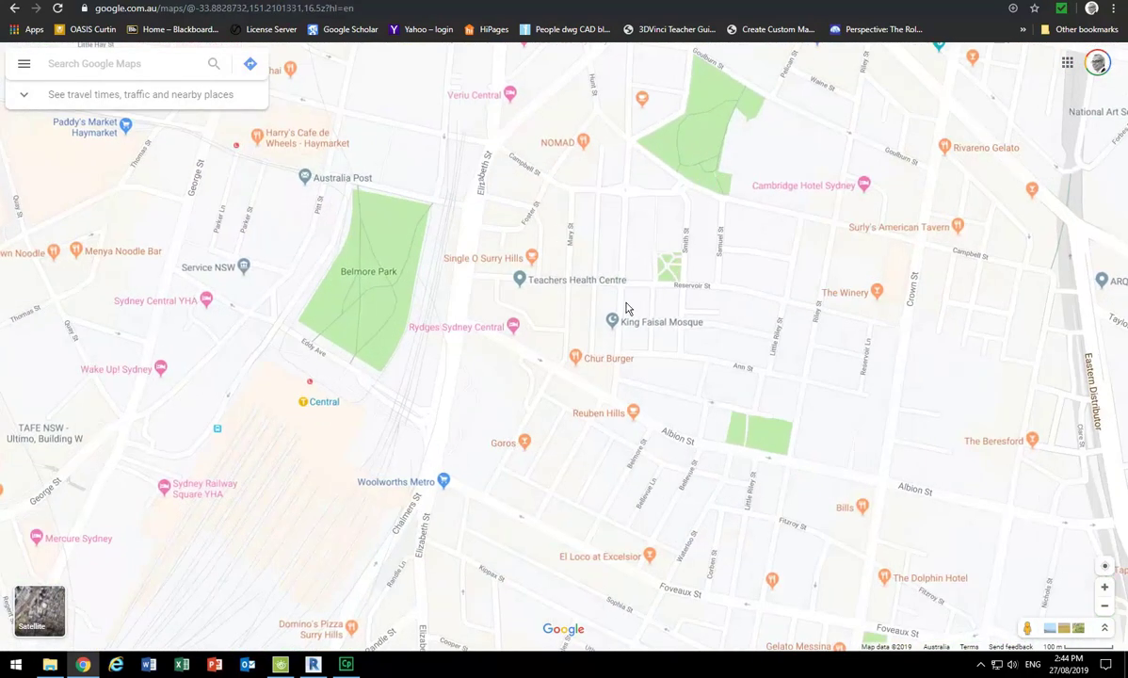
{"action": "left_click_drag", "start_coordinate": [1026, 628], "coordinate": [568, 244]}
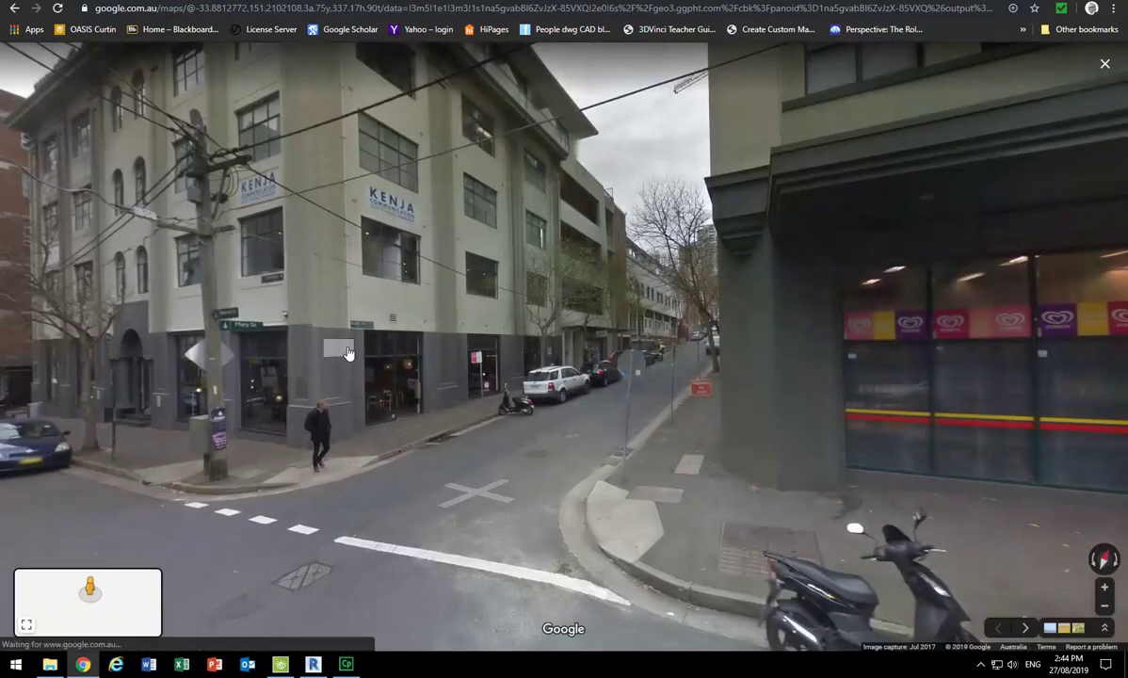
- Move along Mary St in Street View and examine the brick building's street-level entrances and the recessed doors beside Teachers Federation House
{"action": "left_click", "coordinate": [341, 354]}
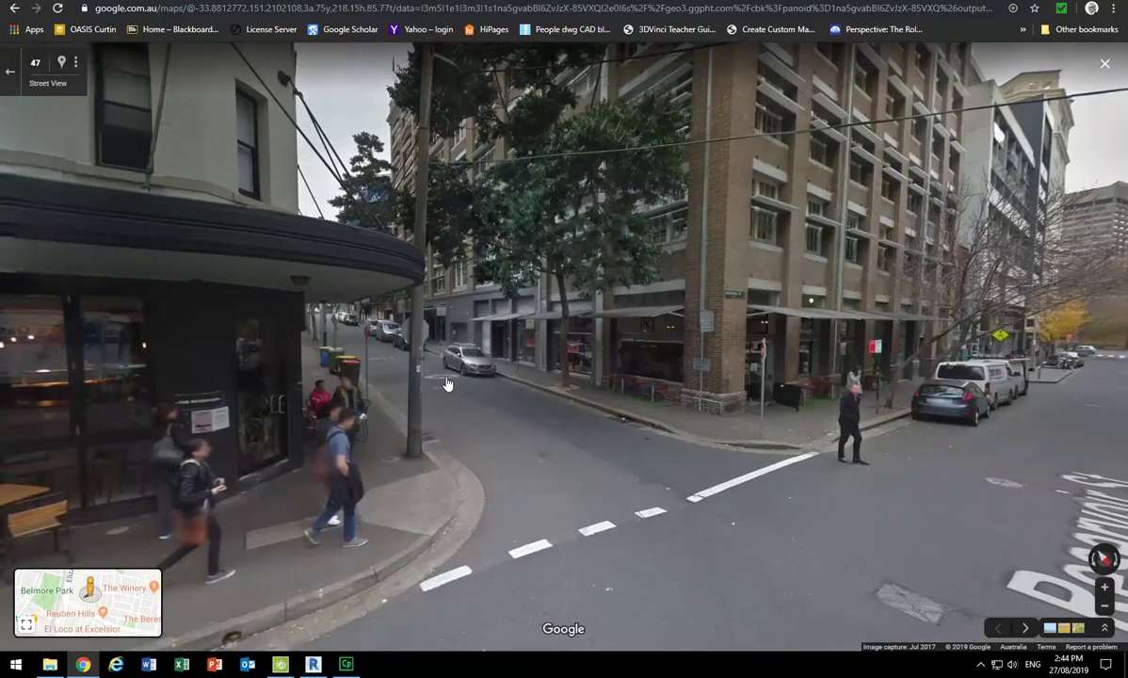
{"action": "left_click", "coordinate": [447, 385]}
{"action": "left_click", "coordinate": [397, 461]}
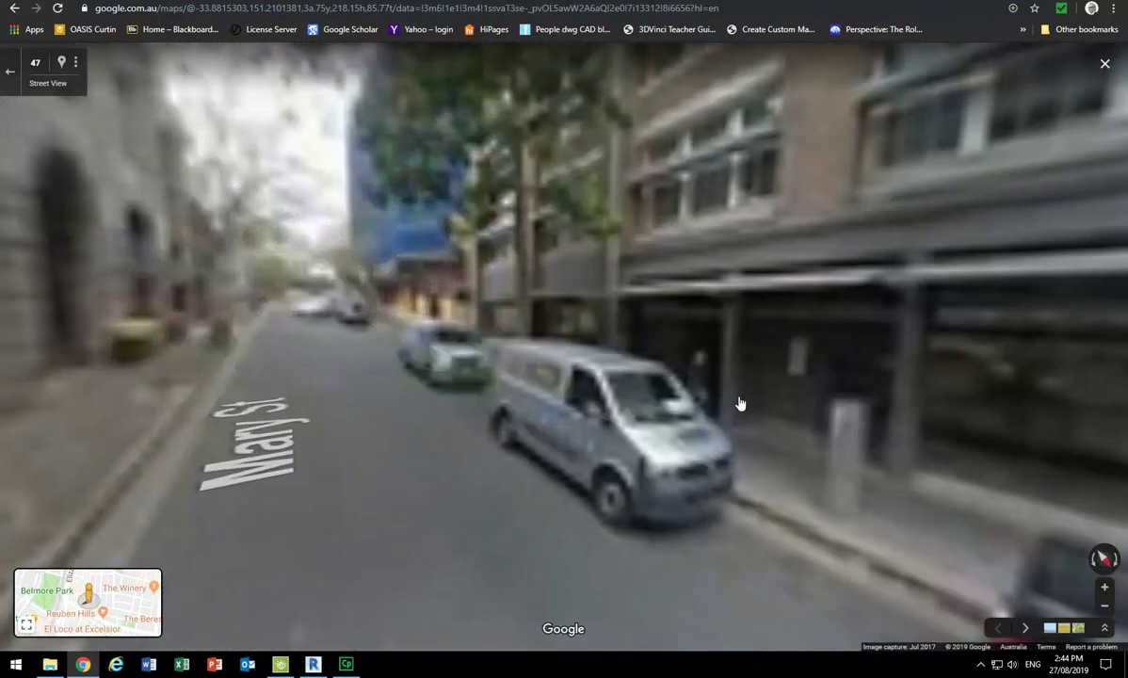
{"action": "left_click", "coordinate": [403, 468]}
{"action": "left_click", "coordinate": [657, 370]}
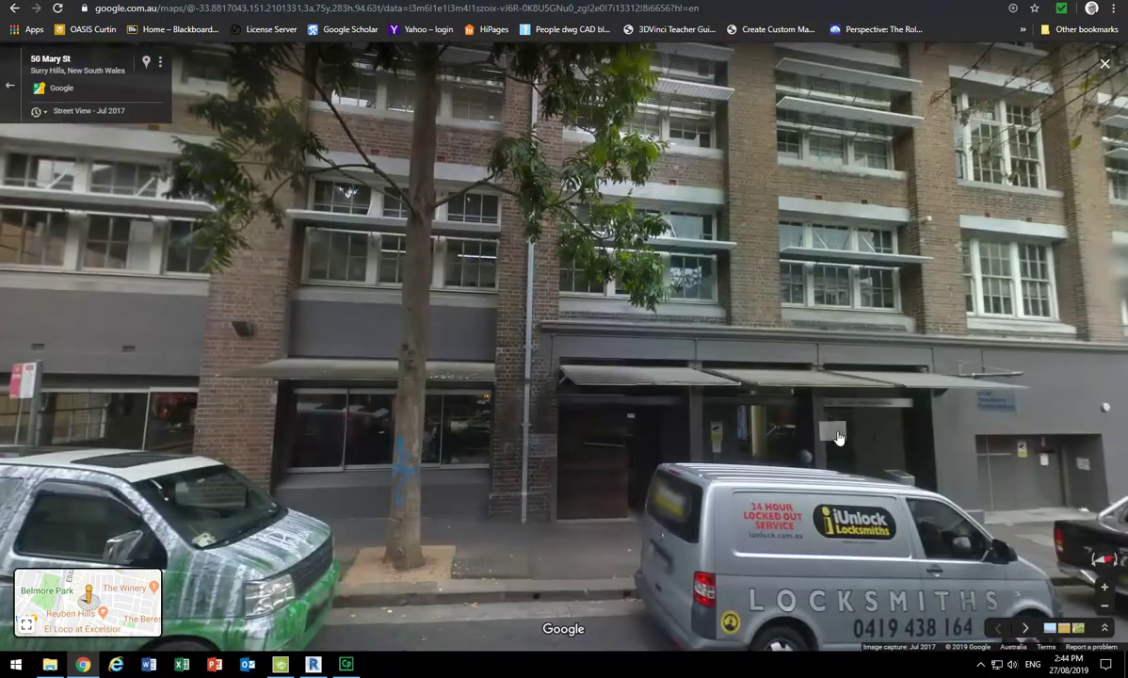
{"action": "left_click", "coordinate": [839, 440]}
{"action": "left_click", "coordinate": [896, 521]}
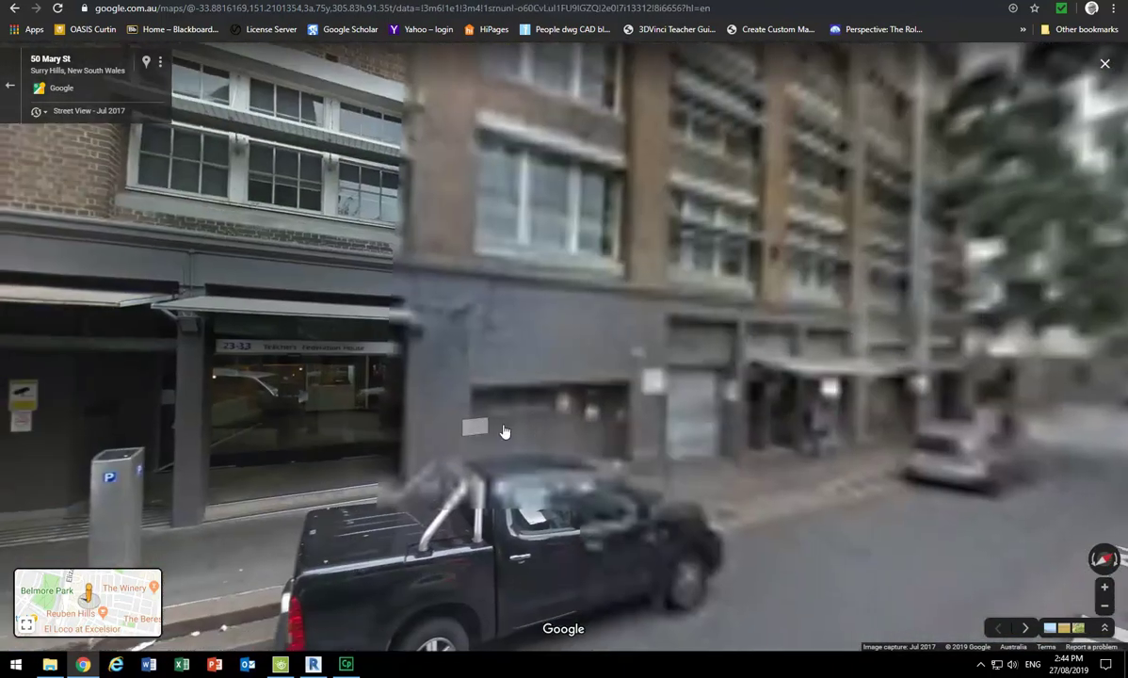
{"action": "left_click", "coordinate": [519, 416]}
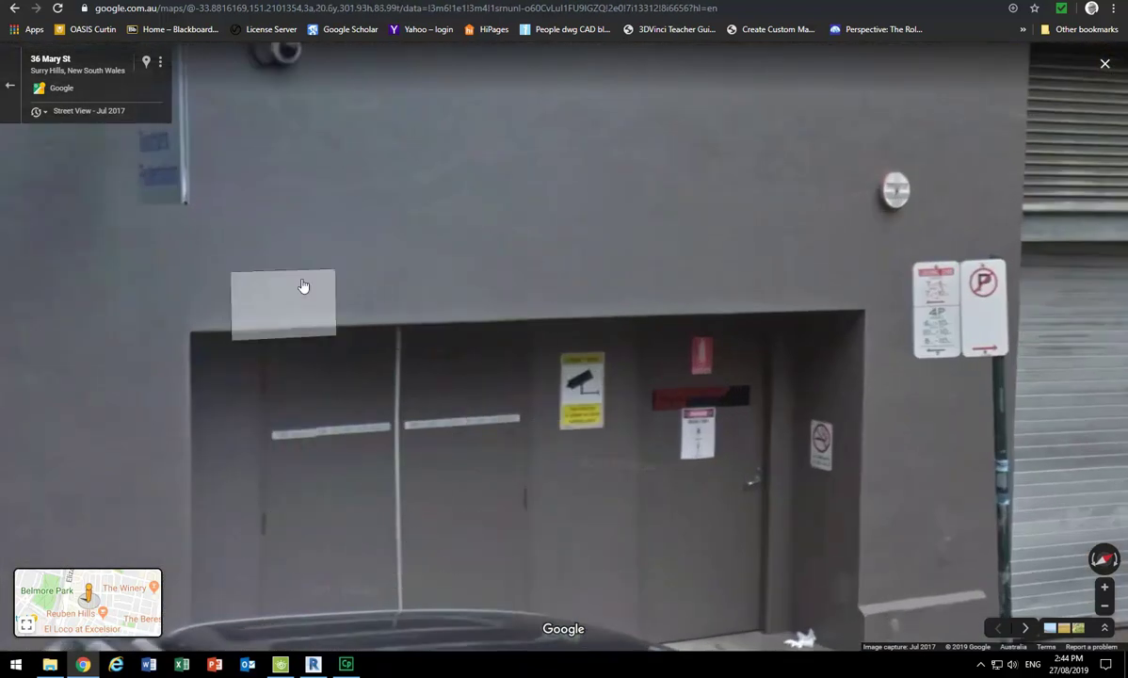
{"action": "scroll", "coordinate": [520, 354], "scroll_direction": "down", "scroll_amount": 1}
{"action": "scroll", "coordinate": [520, 354], "scroll_direction": "down", "scroll_amount": 3}
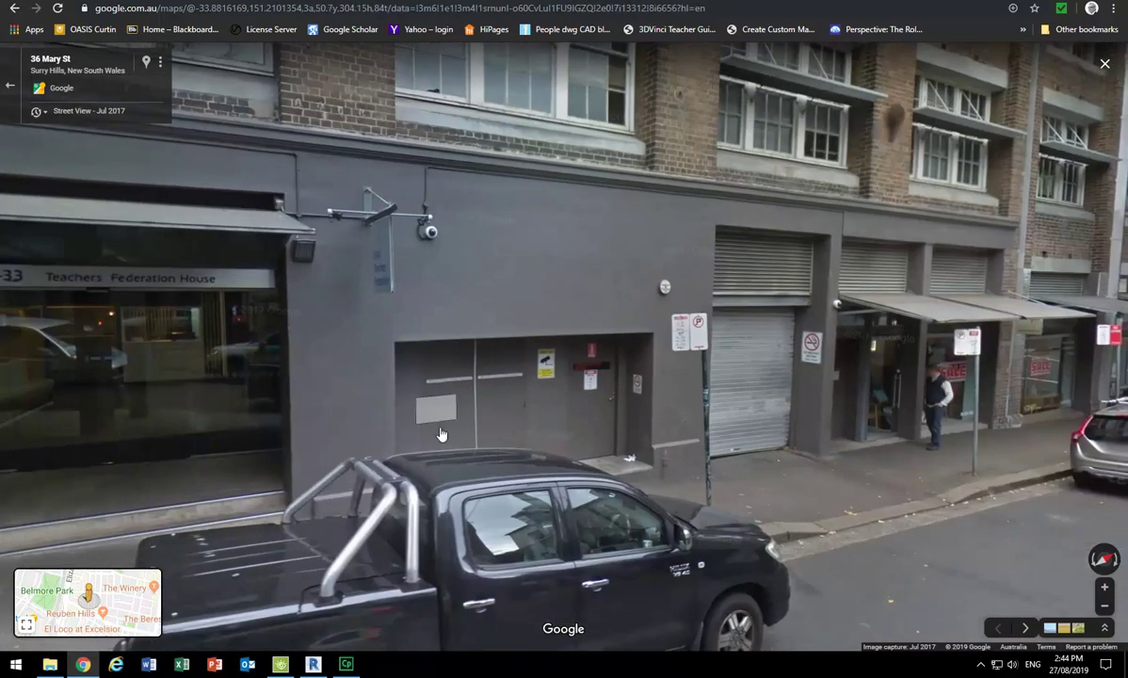
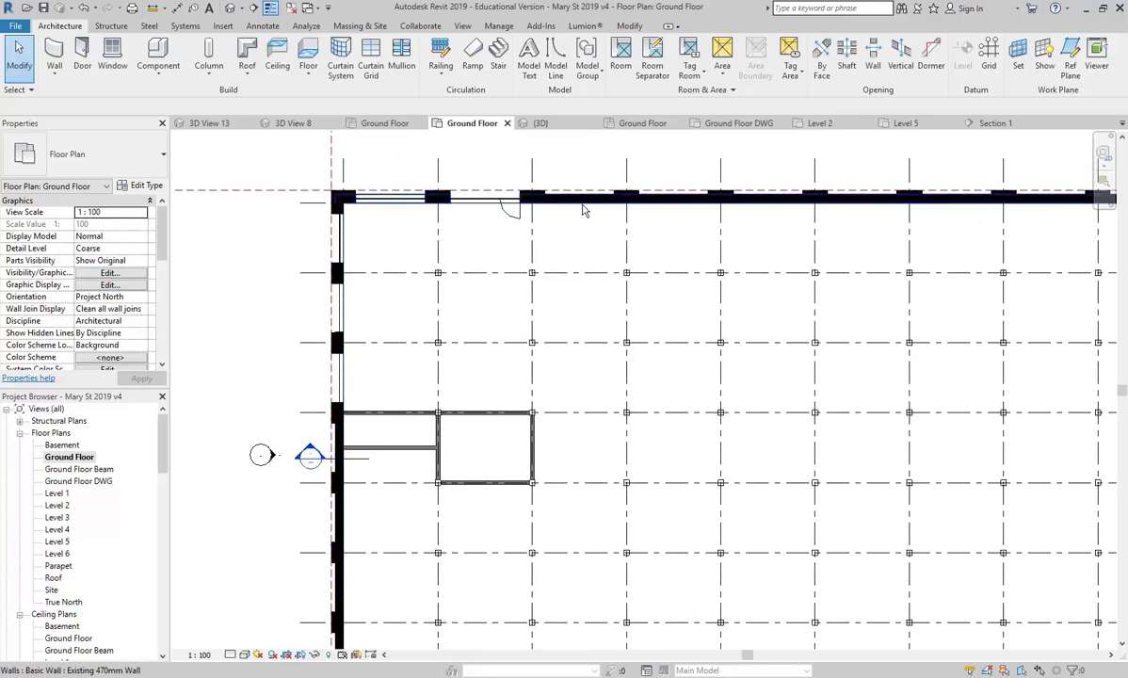
- Draw a rectangular core of Generic 200mm walls between grids 8-9 and E-F, with Basement as the base constraint, up to Roof
{"action": "scroll", "coordinate": [422, 377], "scroll_direction": "down", "scroll_amount": 4}
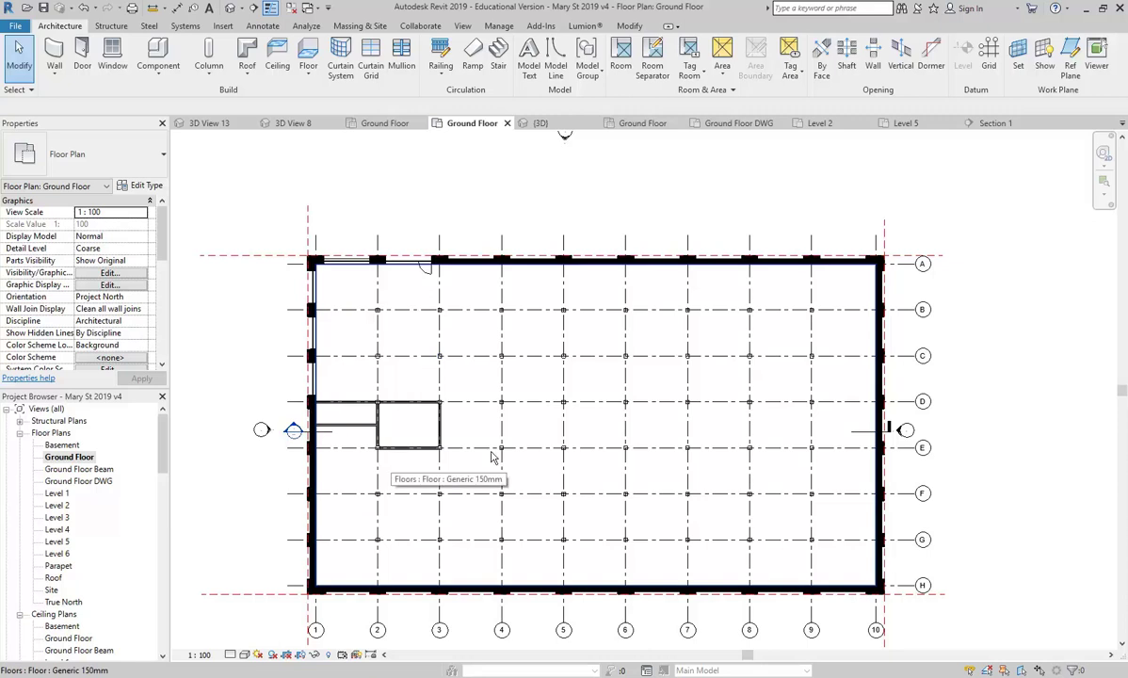
{"action": "middle_click_drag", "start_coordinate": [812, 435], "coordinate": [569, 403]}
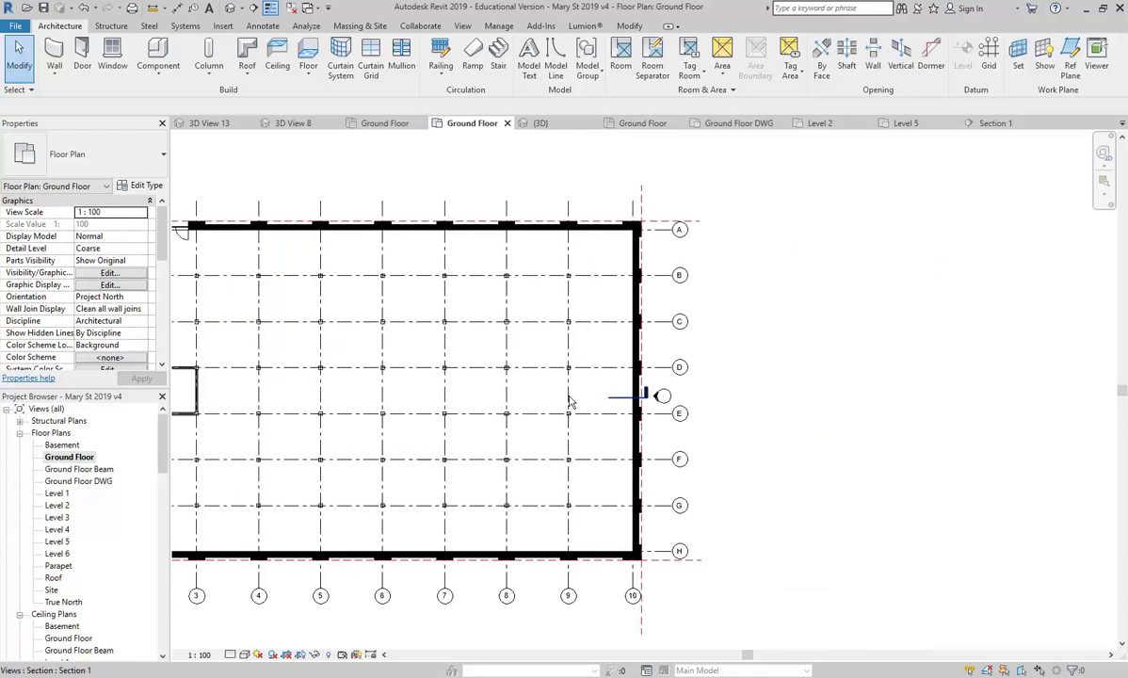
{"action": "scroll", "coordinate": [569, 403], "scroll_direction": "up", "scroll_amount": 2}
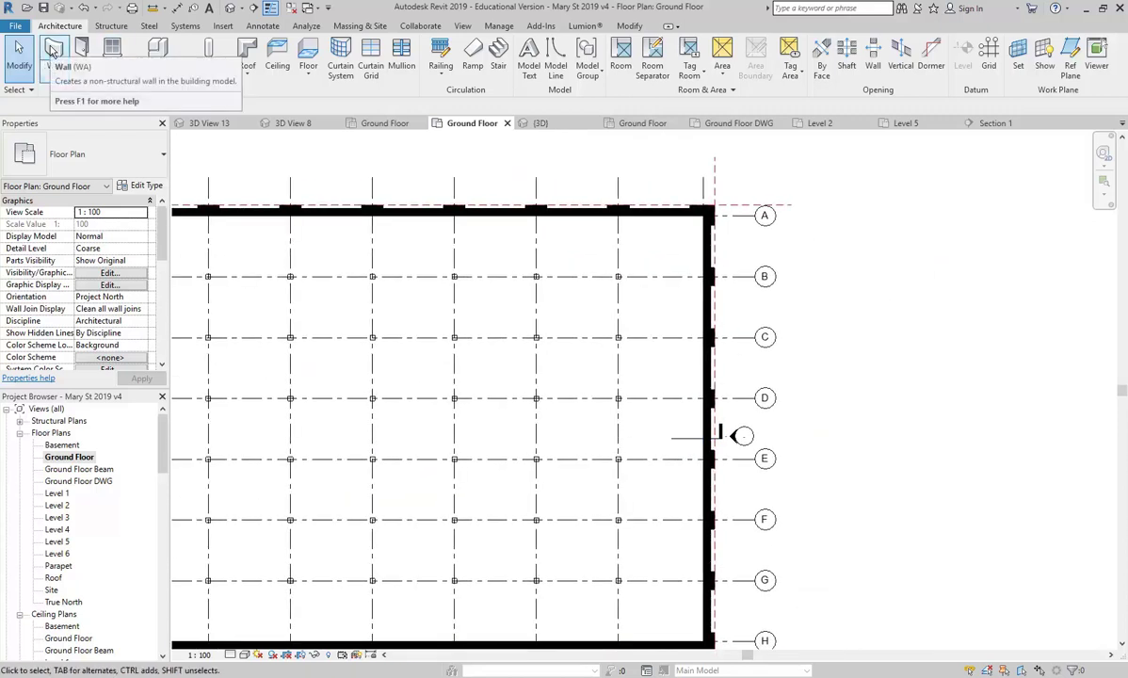
{"action": "left_click", "coordinate": [54, 47]}
{"action": "left_click", "coordinate": [550, 46]}
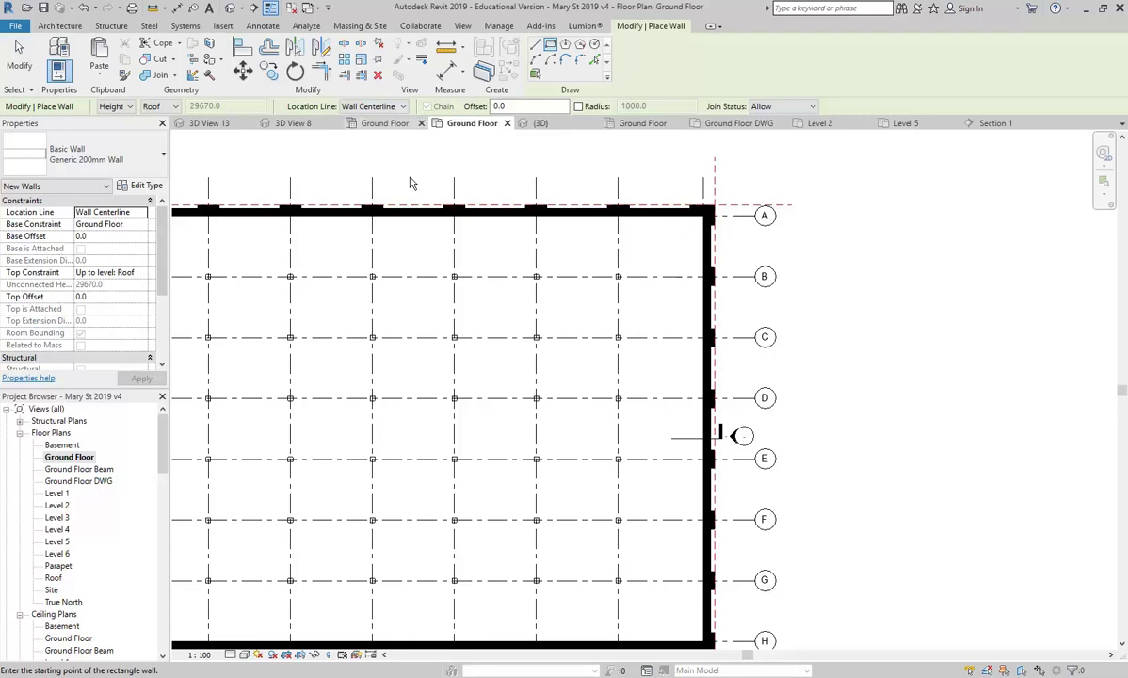
{"action": "middle_click_drag", "start_coordinate": [496, 448], "coordinate": [508, 474]}
{"action": "scroll", "coordinate": [509, 476], "scroll_direction": "up", "scroll_amount": 2}
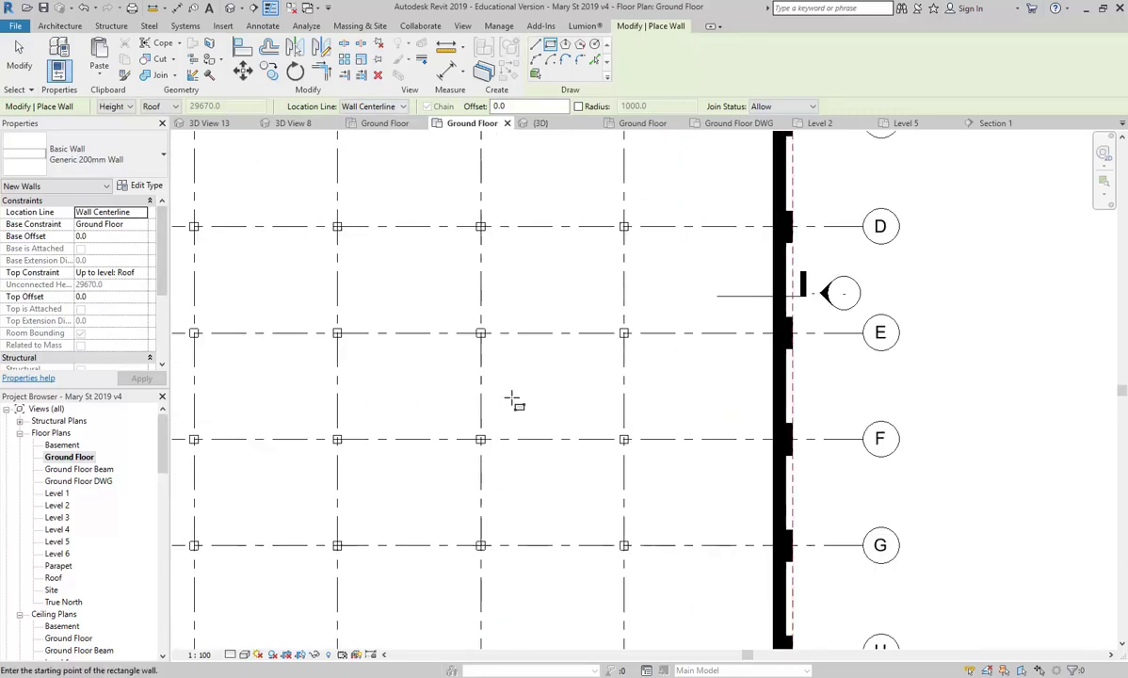
{"action": "scroll", "coordinate": [506, 365], "scroll_direction": "up", "scroll_amount": 3}
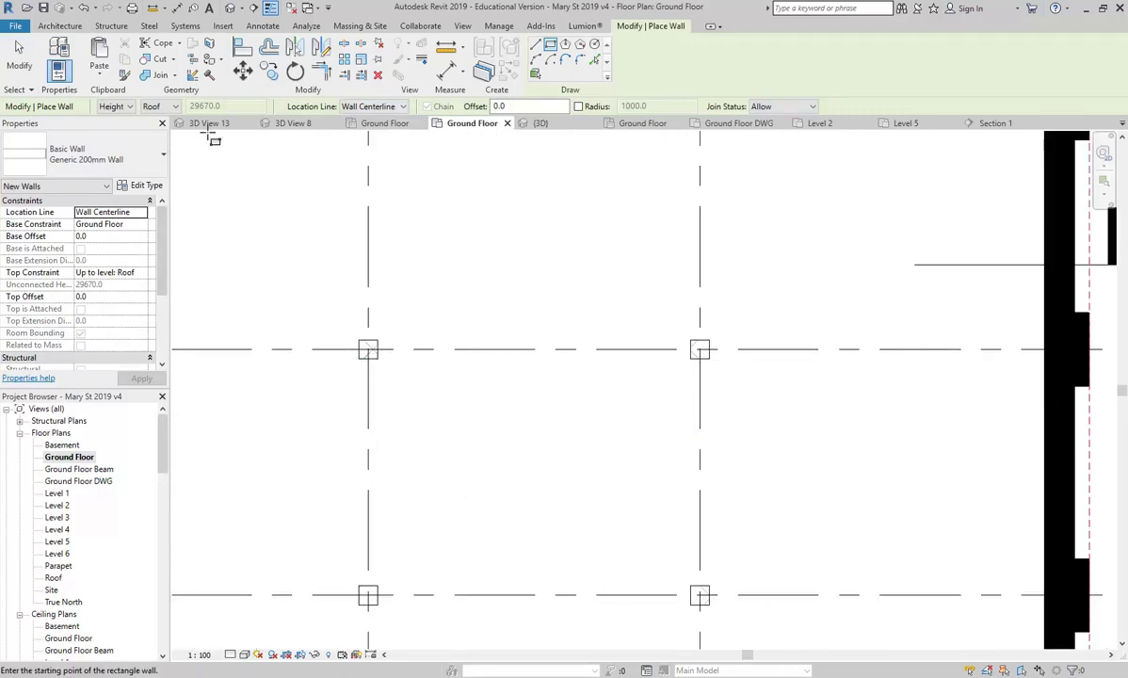
{"action": "left_click", "coordinate": [136, 224]}
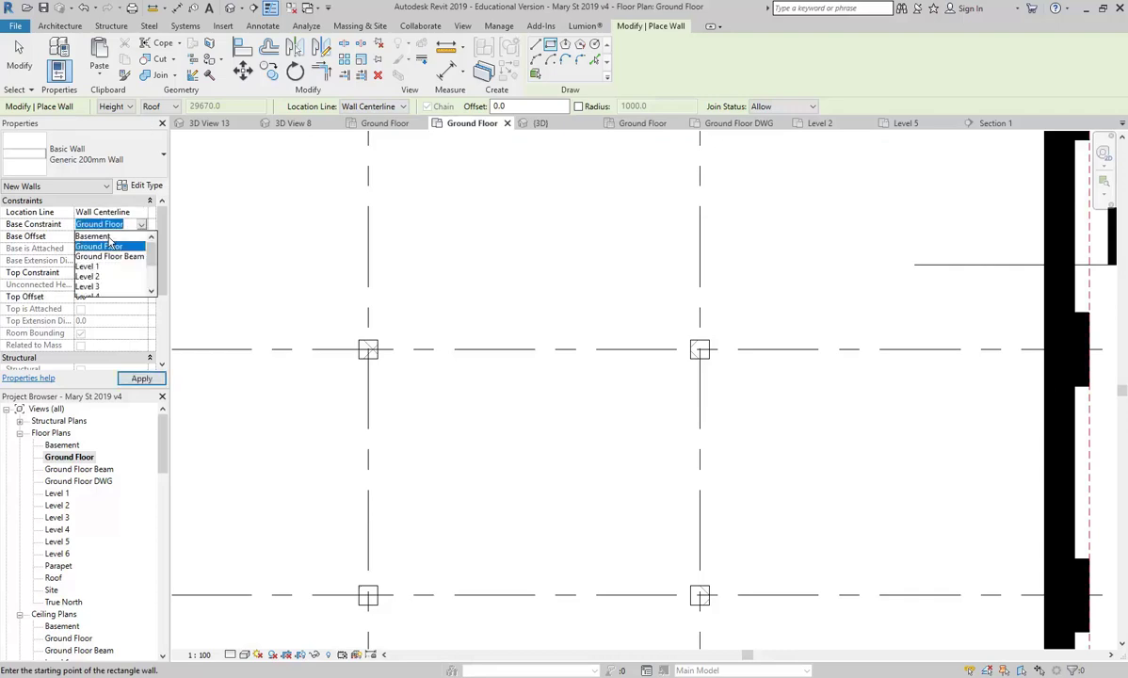
{"action": "left_click", "coordinate": [102, 236]}
{"action": "left_click", "coordinate": [368, 349]}
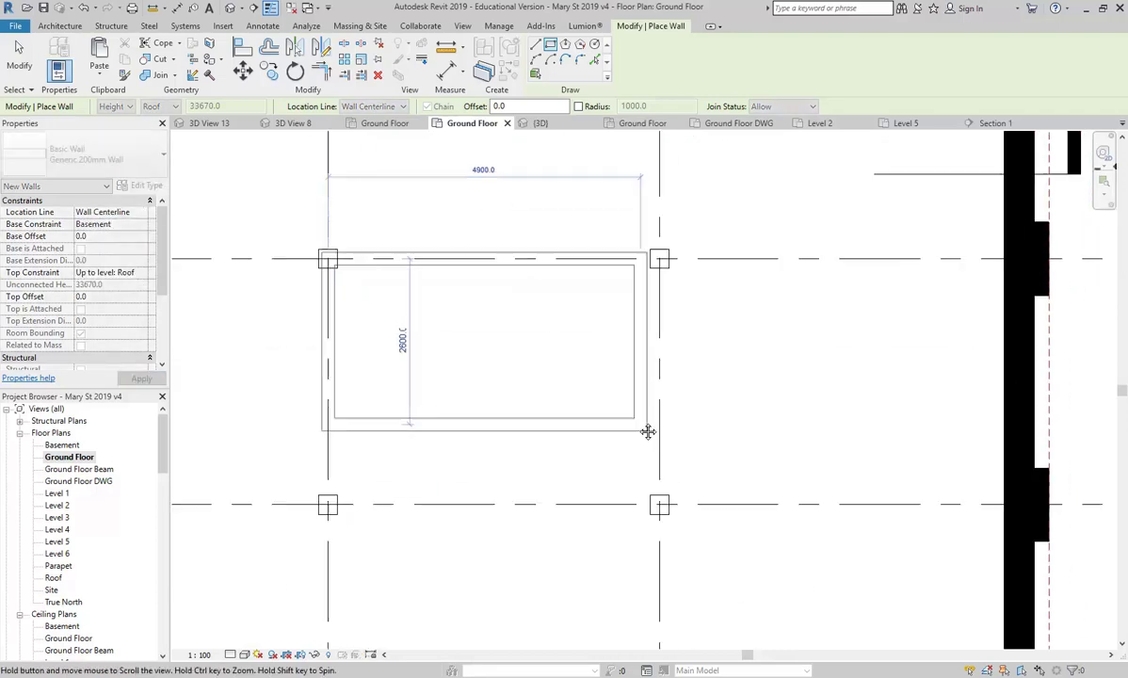
{"action": "scroll", "coordinate": [650, 431], "scroll_direction": "up", "scroll_amount": 2}
{"action": "left_click", "coordinate": [669, 546]}
{"action": "scroll", "coordinate": [564, 385], "scroll_direction": "down", "scroll_amount": 6}
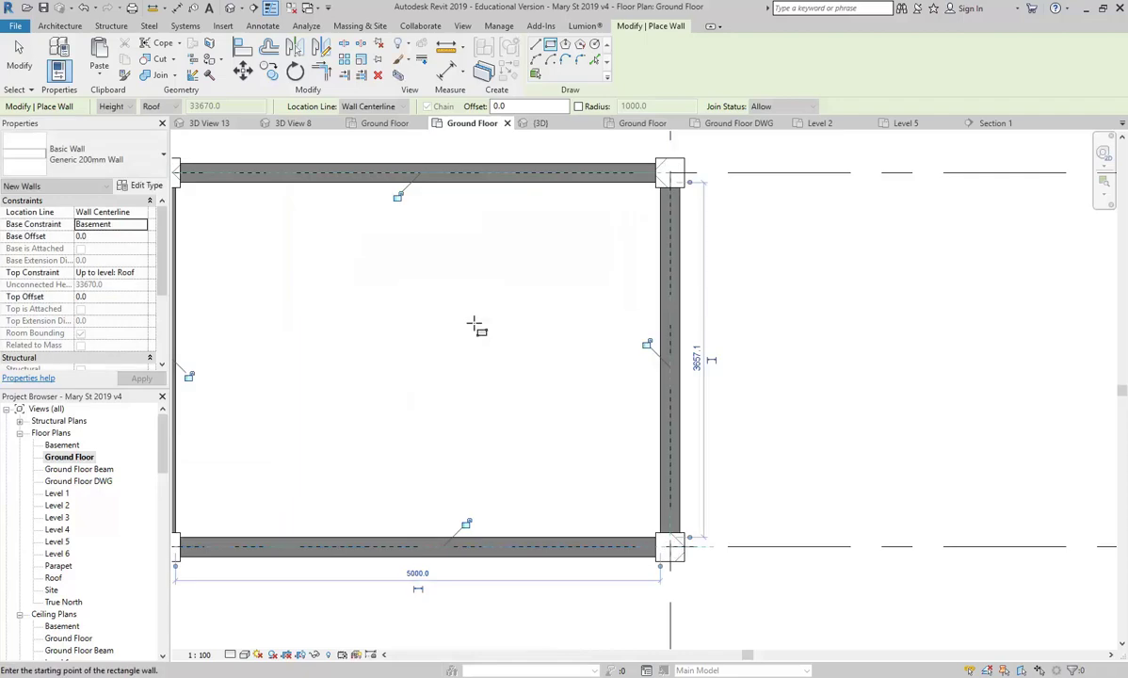
{"action": "key", "text": "Escape"}
{"action": "key", "text": "Escape"}
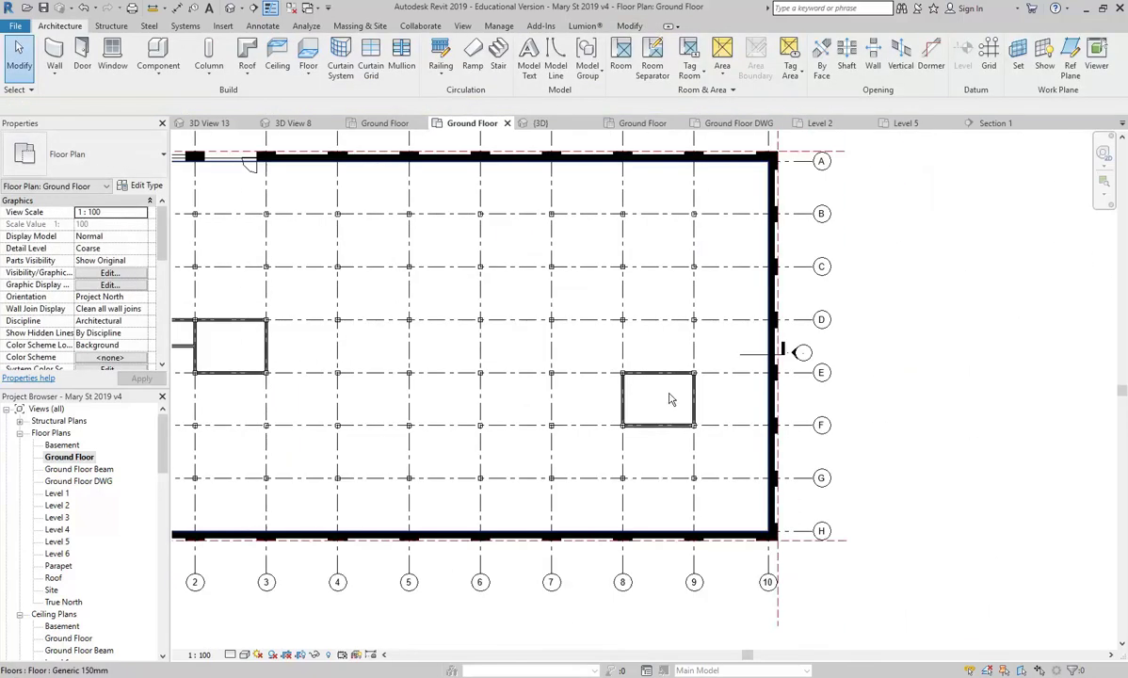
- Move the section line between grids E and F so it cuts the new core, and check the core walls in Section 1
{"action": "middle_click_drag", "start_coordinate": [648, 403], "coordinate": [723, 390]}
{"action": "left_click", "coordinate": [815, 383]}
{"action": "left_click_drag", "start_coordinate": [820, 388], "coordinate": [827, 388]}
{"action": "right_click", "coordinate": [835, 387]}
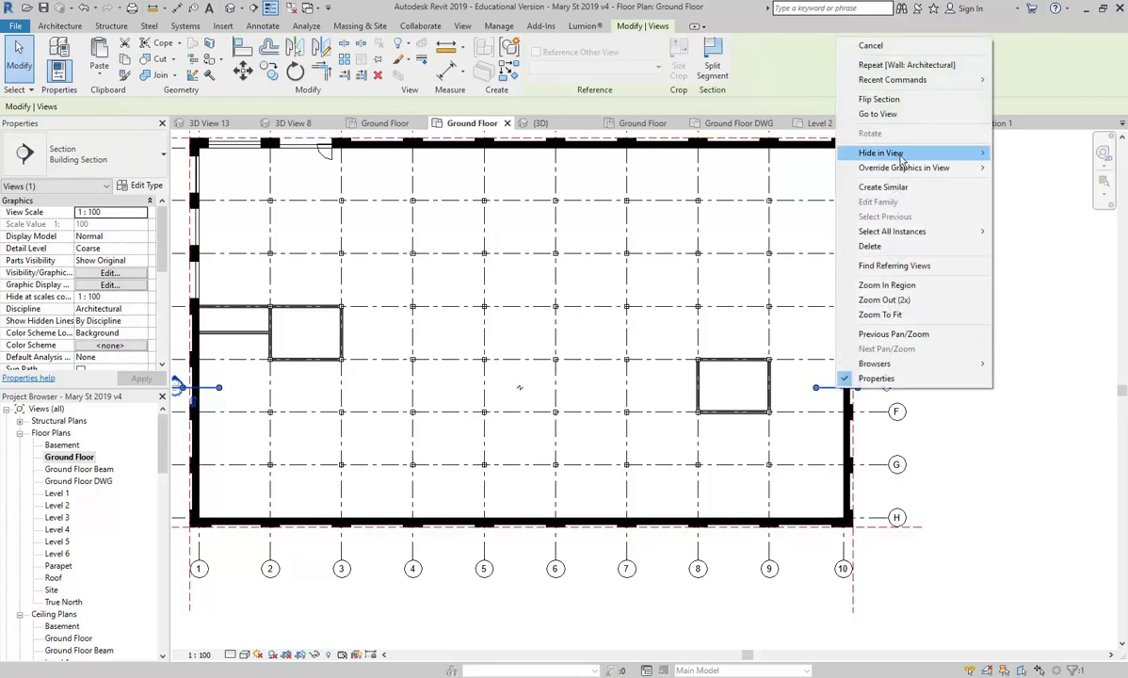
{"action": "left_click", "coordinate": [878, 114]}
{"action": "scroll", "coordinate": [617, 330], "scroll_direction": "up", "scroll_amount": 5}
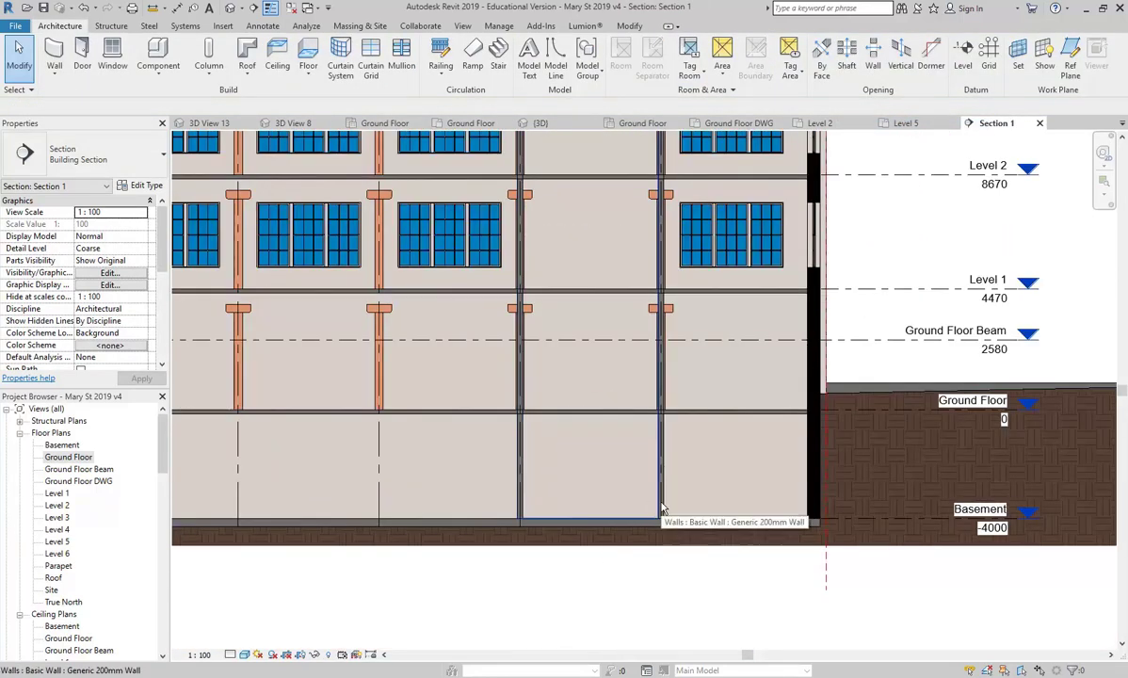
{"action": "scroll", "coordinate": [662, 513], "scroll_direction": "down", "scroll_amount": 3}
- Review the new core near grid 9 on the Ground Floor and Basement floor plans
{"action": "double_click", "coordinate": [66, 457]}
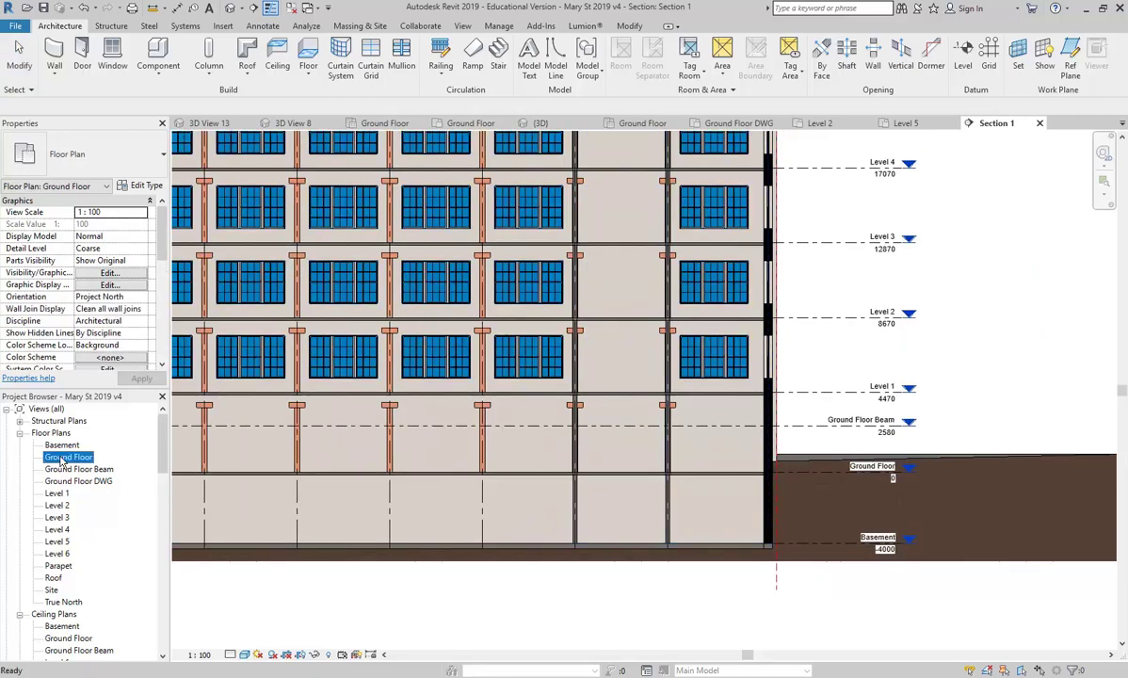
{"action": "scroll", "coordinate": [584, 475], "scroll_direction": "up", "scroll_amount": 3}
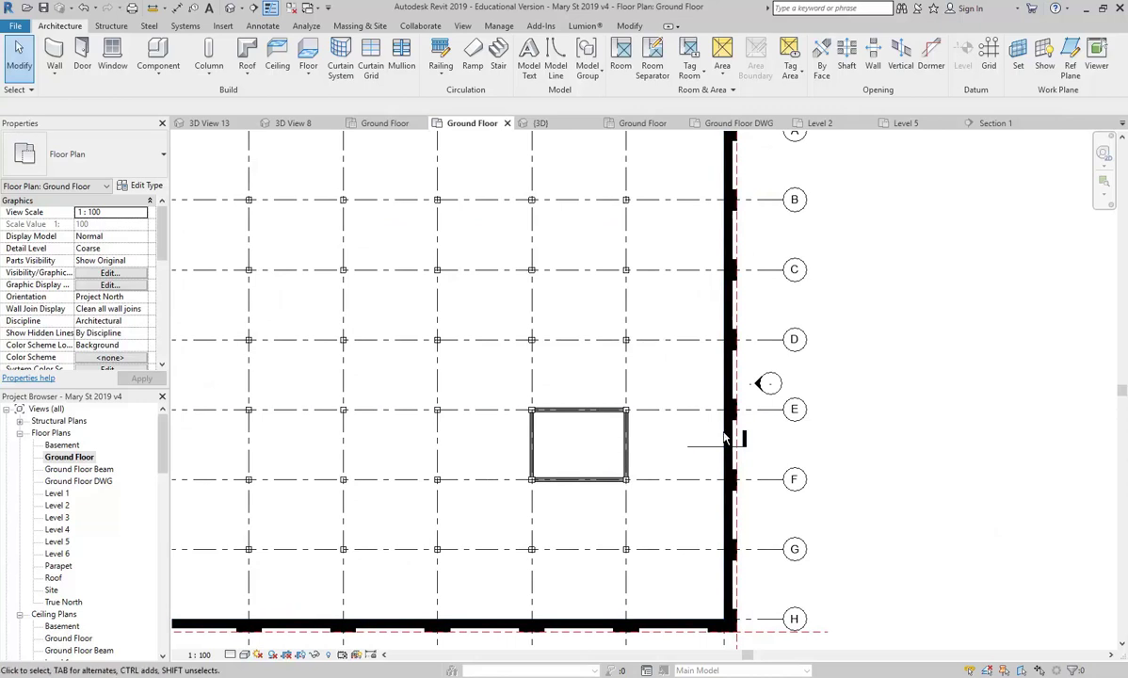
{"action": "double_click", "coordinate": [62, 445]}
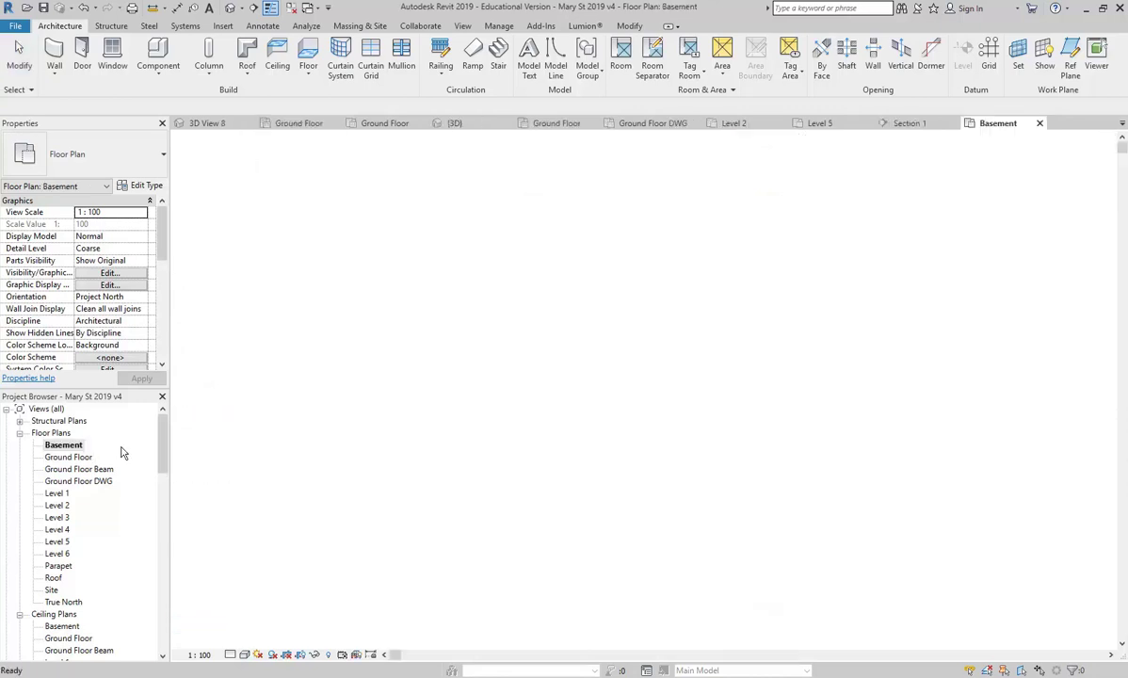
{"action": "scroll", "coordinate": [368, 447], "scroll_direction": "down", "scroll_amount": 2}
{"action": "middle_click_drag", "start_coordinate": [368, 446], "coordinate": [599, 449]}
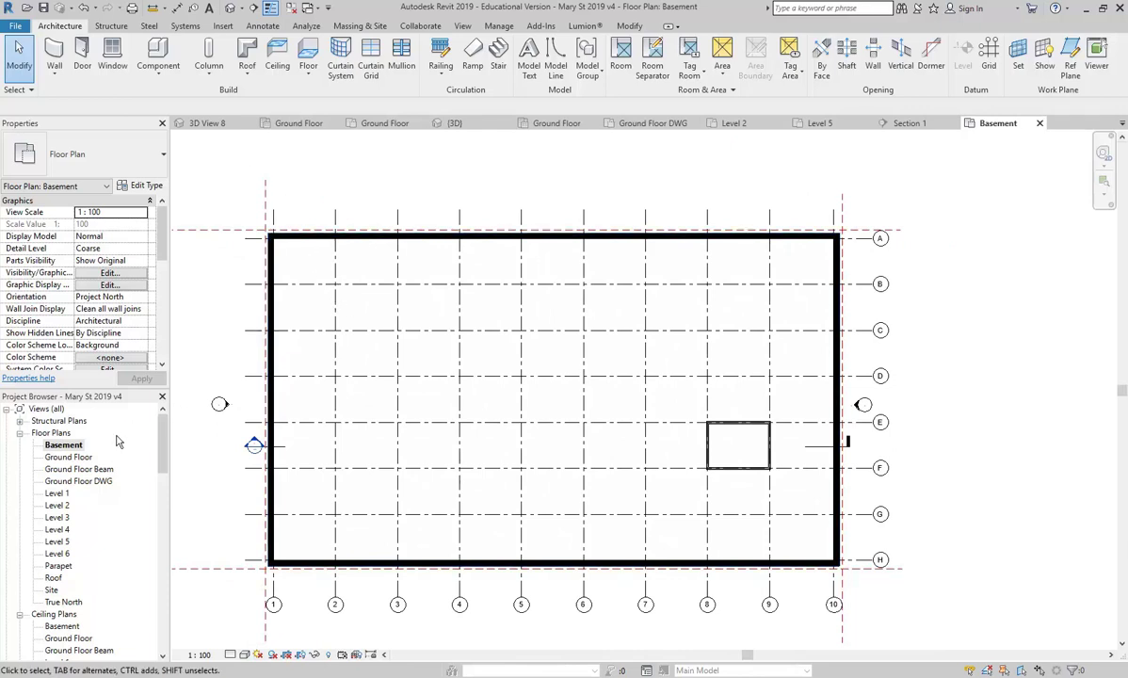
- Select everything on the Ground Floor plan, filter the selection to Structural Columns only, and copy them to the clipboard
{"action": "double_click", "coordinate": [76, 458]}
{"action": "scroll", "coordinate": [692, 423], "scroll_direction": "down", "scroll_amount": 3}
{"action": "scroll", "coordinate": [403, 363], "scroll_direction": "down", "scroll_amount": 1}
{"action": "middle_click_drag", "start_coordinate": [364, 365], "coordinate": [291, 360]}
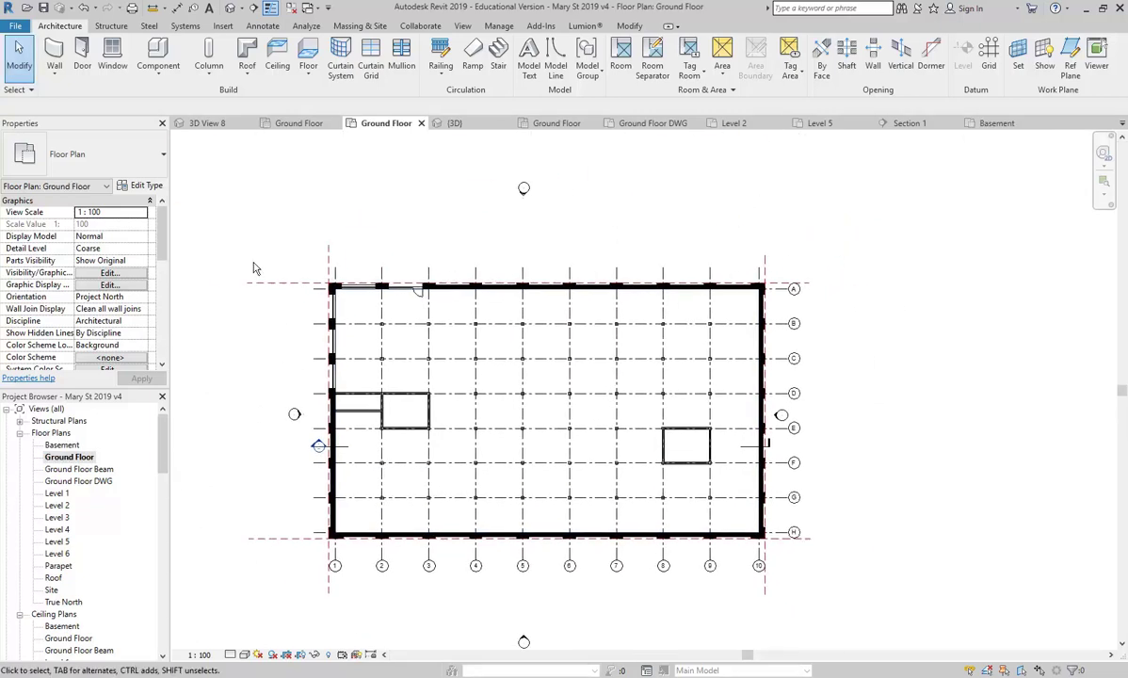
{"action": "left_click_drag", "start_coordinate": [207, 212], "coordinate": [917, 644]}
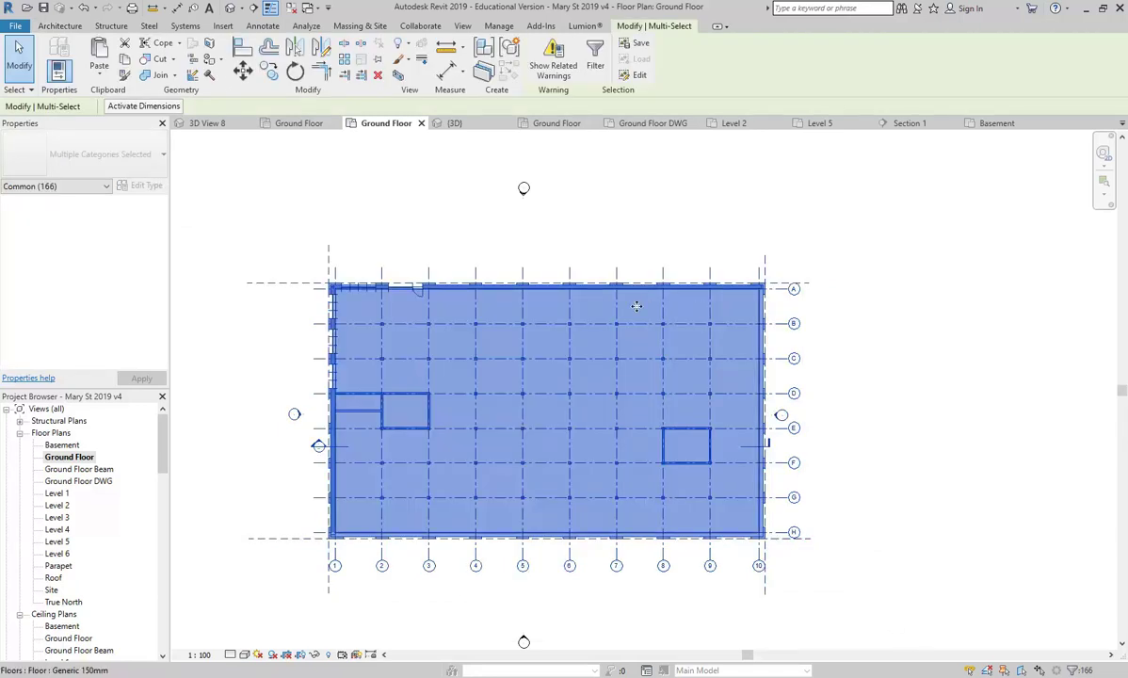
{"action": "left_click", "coordinate": [595, 54]}
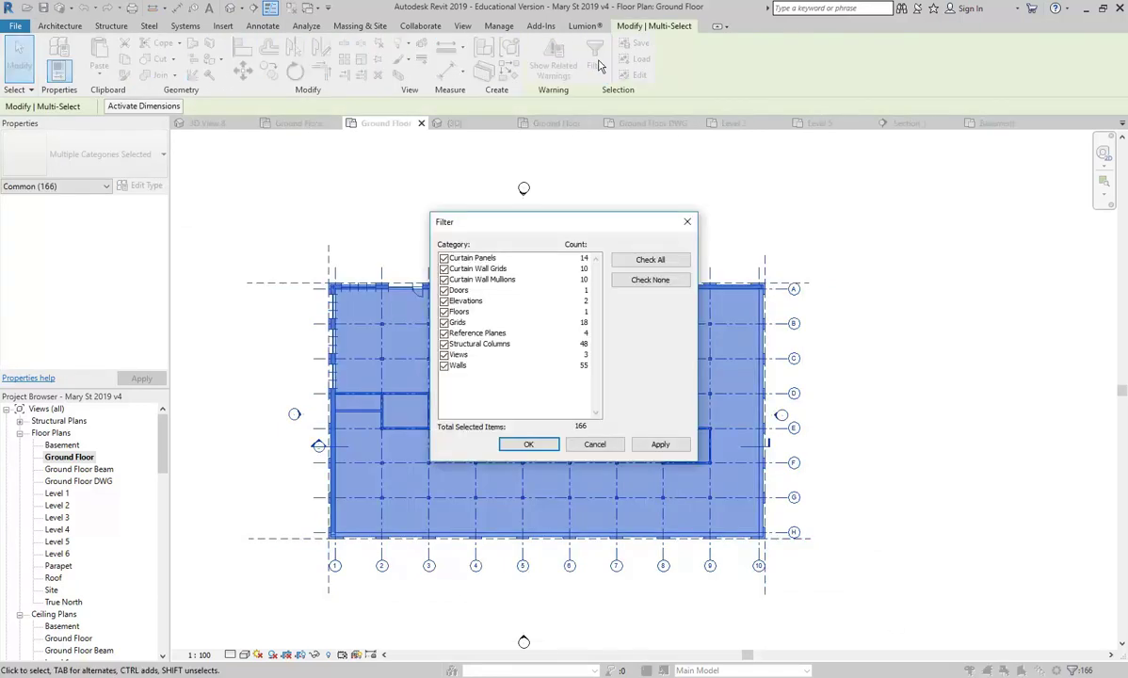
{"action": "left_click", "coordinate": [650, 282]}
{"action": "left_click", "coordinate": [444, 344]}
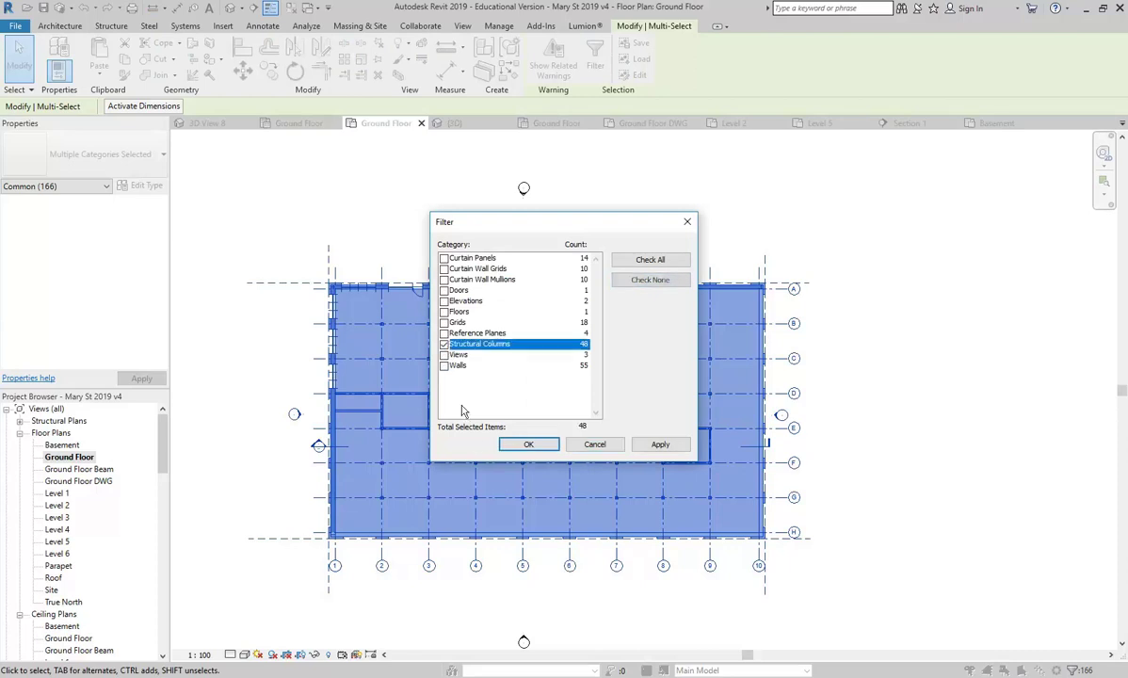
{"action": "left_click", "coordinate": [526, 445]}
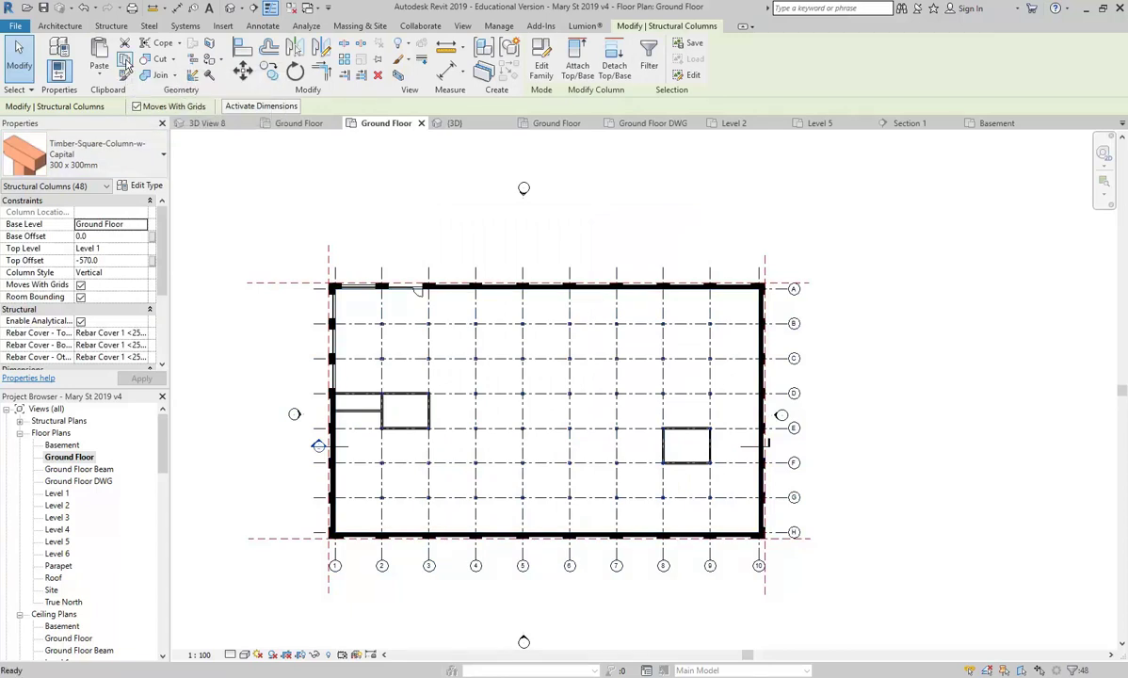
- Paste the copied columns into the Basement floor plan, aligned to the current view
{"action": "double_click", "coordinate": [60, 445]}
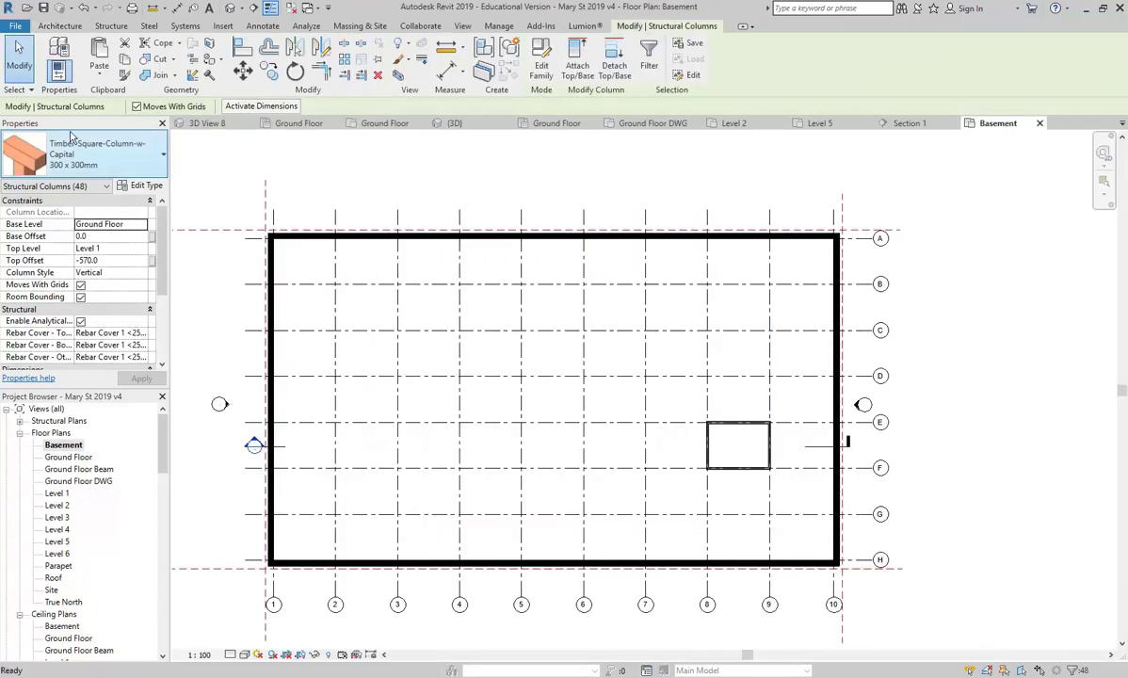
{"action": "left_click", "coordinate": [100, 77]}
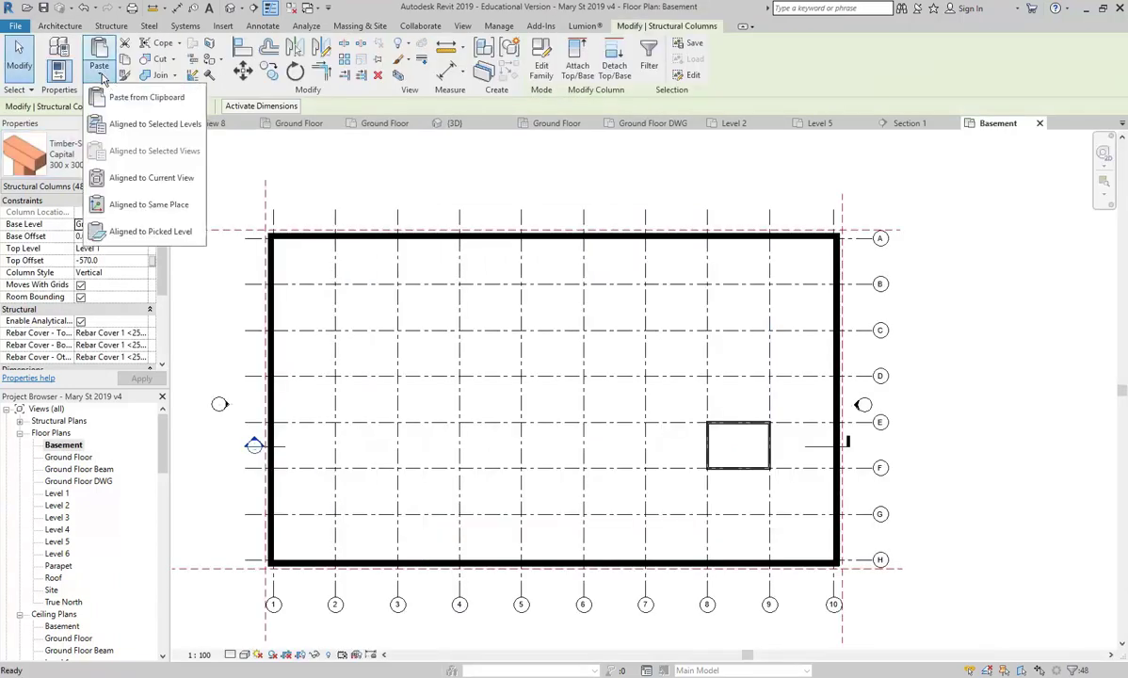
{"action": "left_click", "coordinate": [122, 181]}
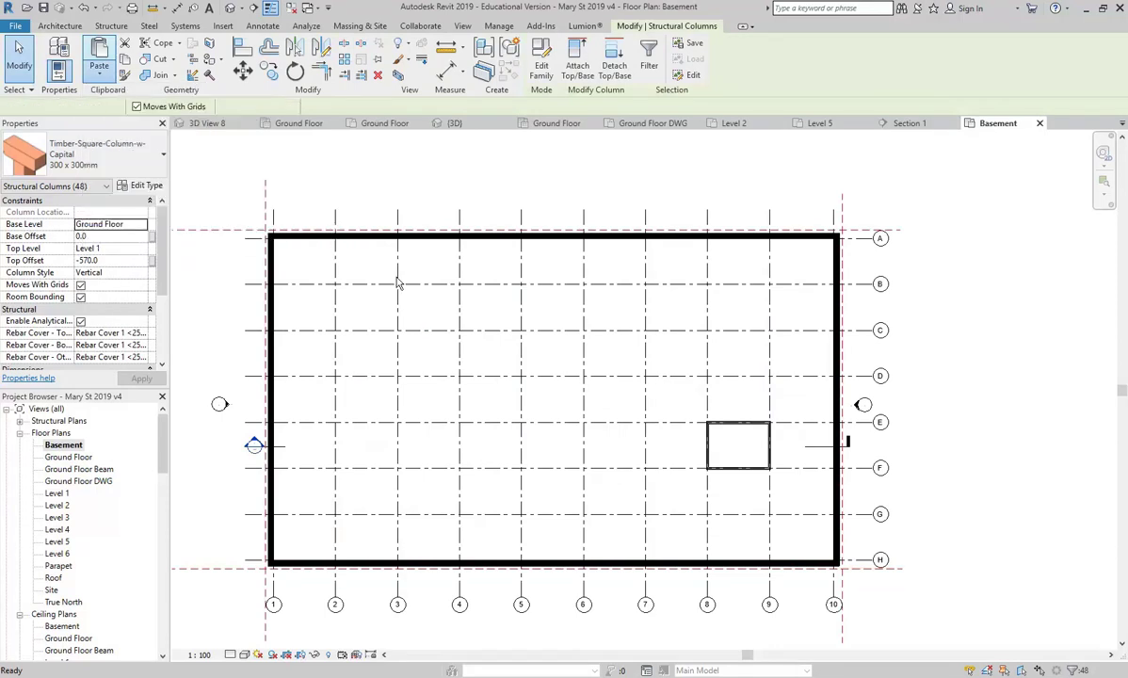
- Load the Concrete-Square-Column family from the metric library's concrete structural columns and apply its 300 x 300mm type to the pasted basement columns
{"action": "scroll", "coordinate": [364, 293], "scroll_direction": "up", "scroll_amount": 5}
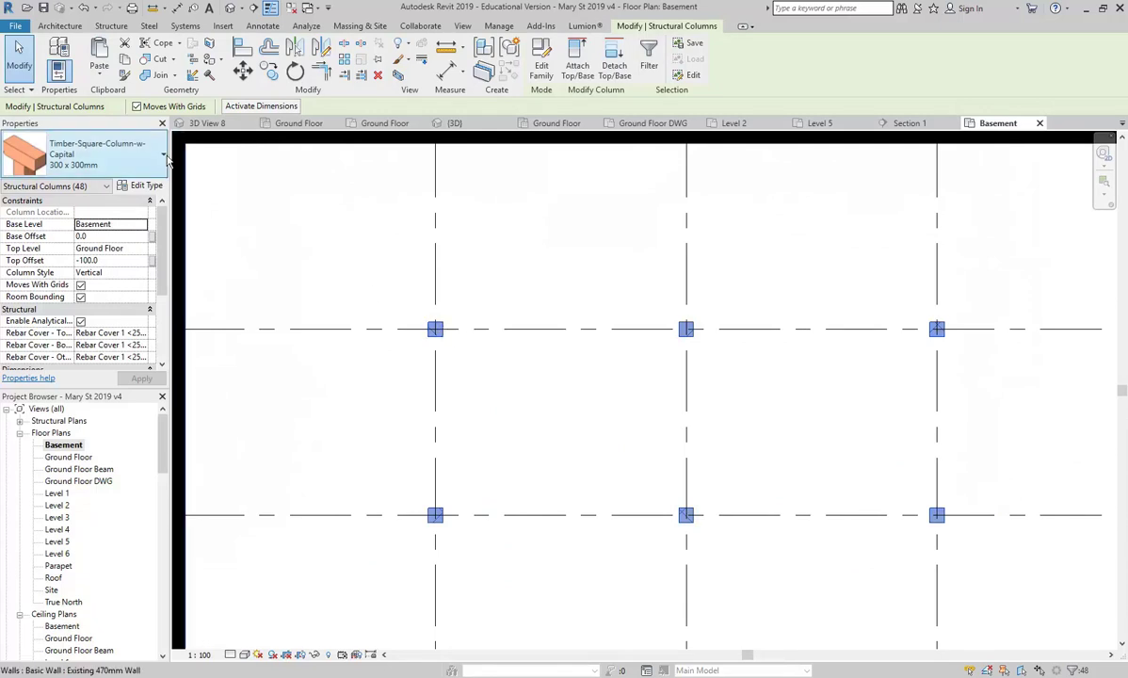
{"action": "left_click", "coordinate": [134, 165]}
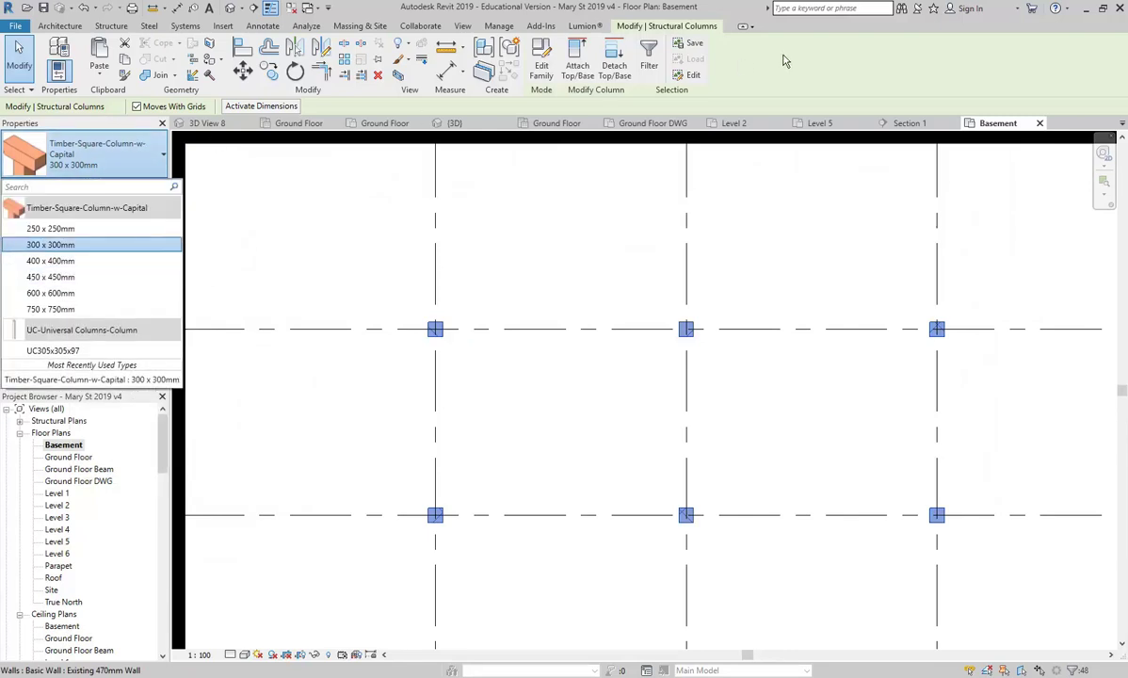
{"action": "left_click", "coordinate": [141, 185]}
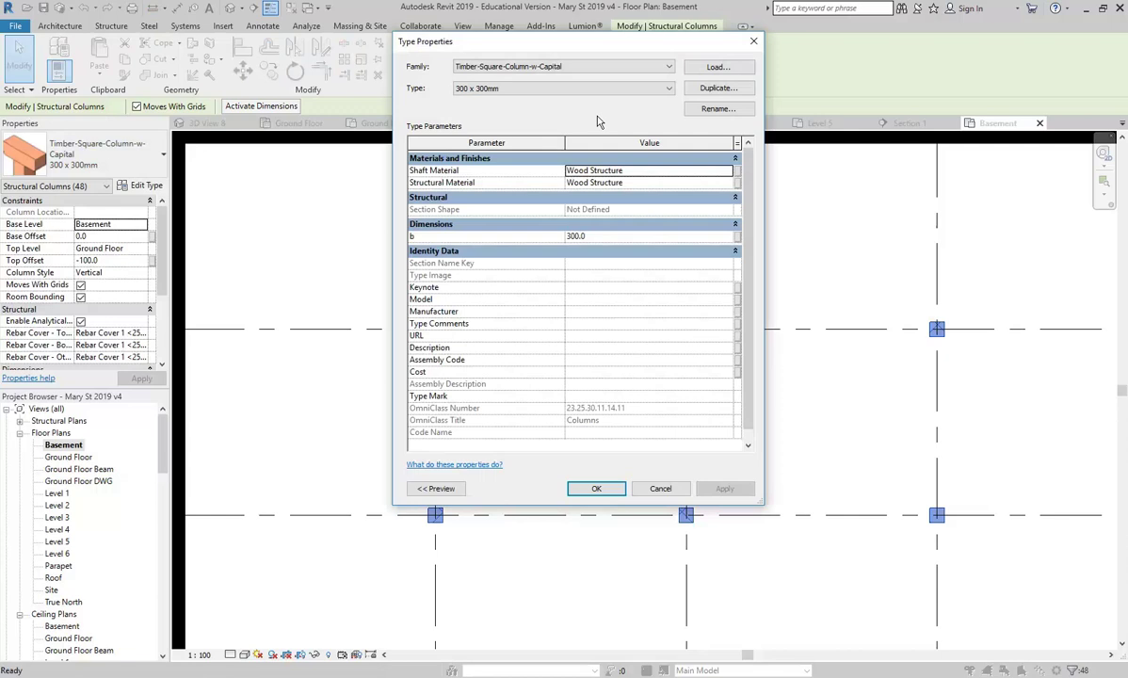
{"action": "left_click", "coordinate": [716, 68]}
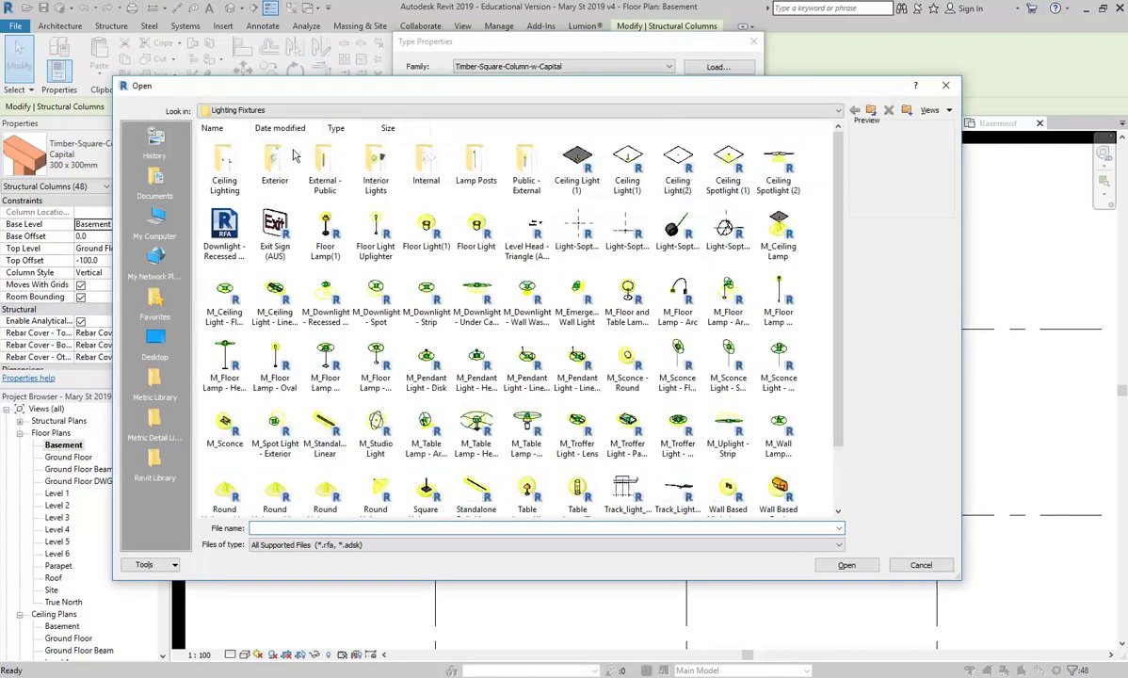
{"action": "left_click", "coordinate": [155, 377]}
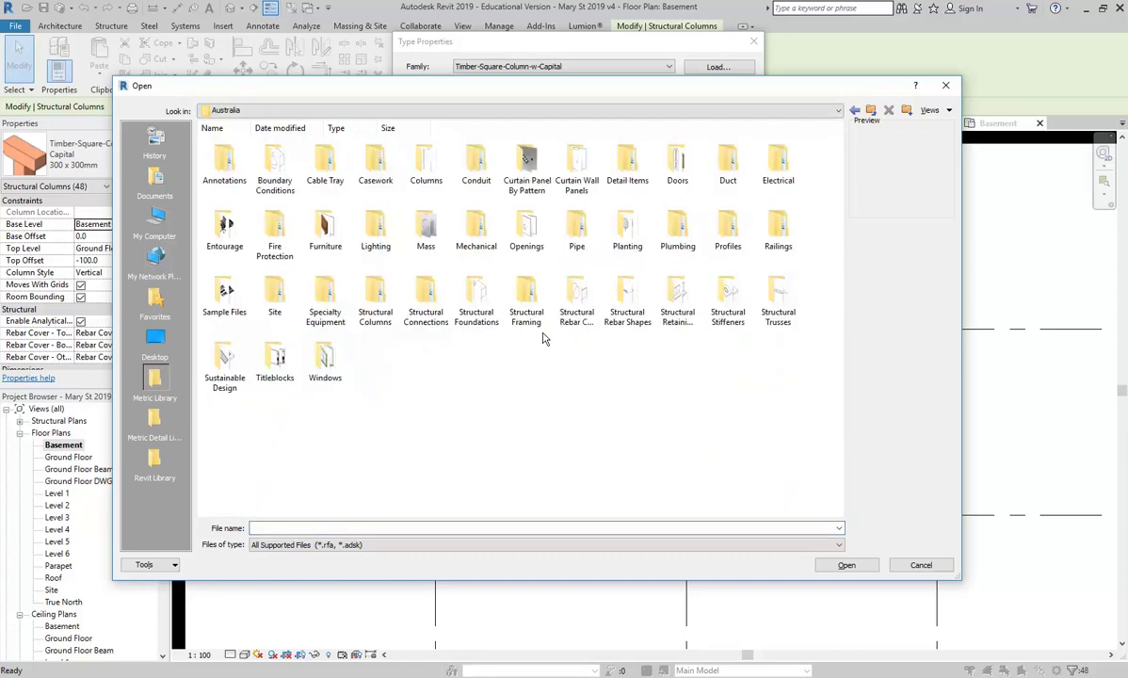
{"action": "double_click", "coordinate": [374, 299]}
{"action": "double_click", "coordinate": [222, 153]}
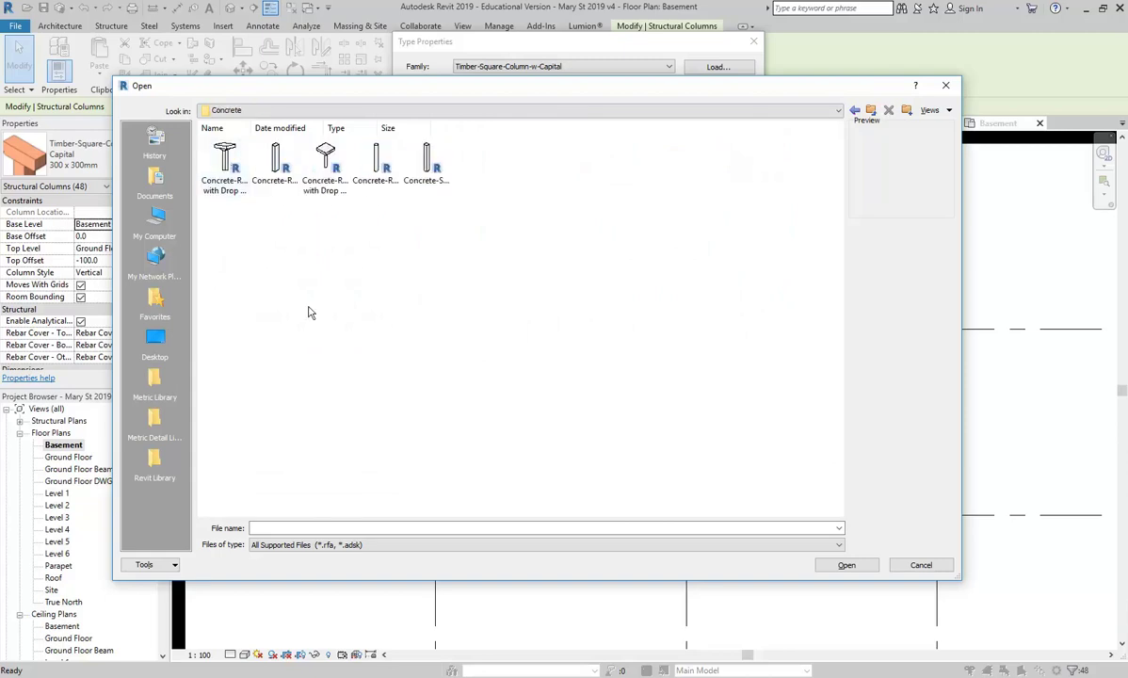
{"action": "left_click", "coordinate": [272, 183]}
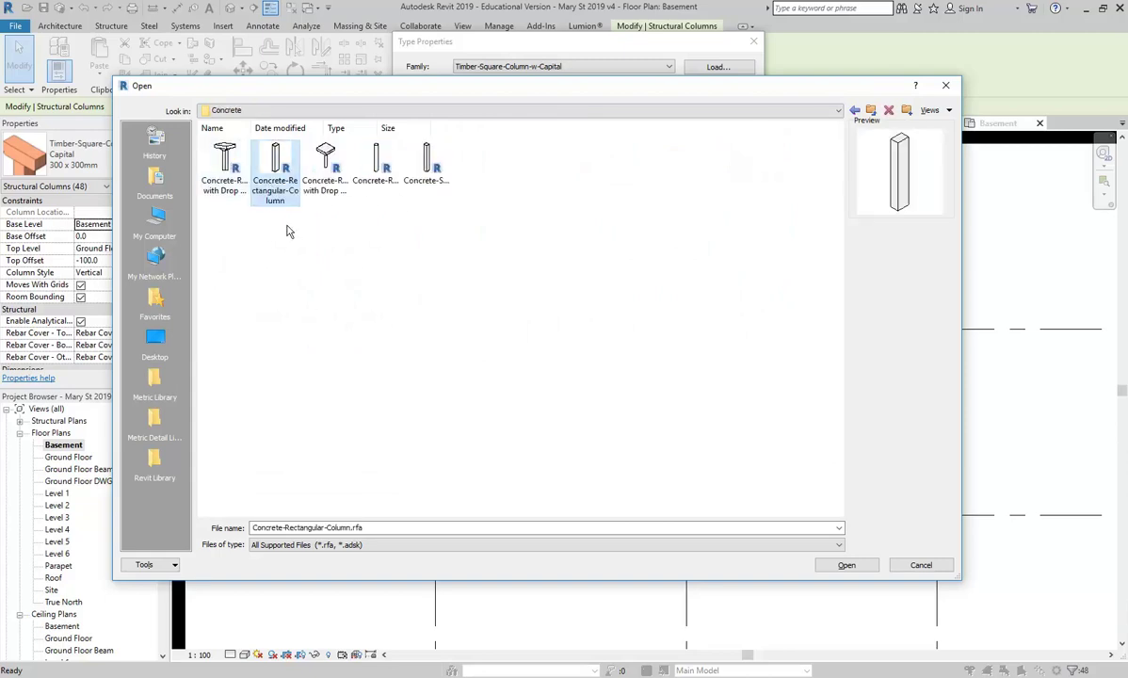
{"action": "left_click", "coordinate": [376, 162]}
{"action": "left_click", "coordinate": [423, 161]}
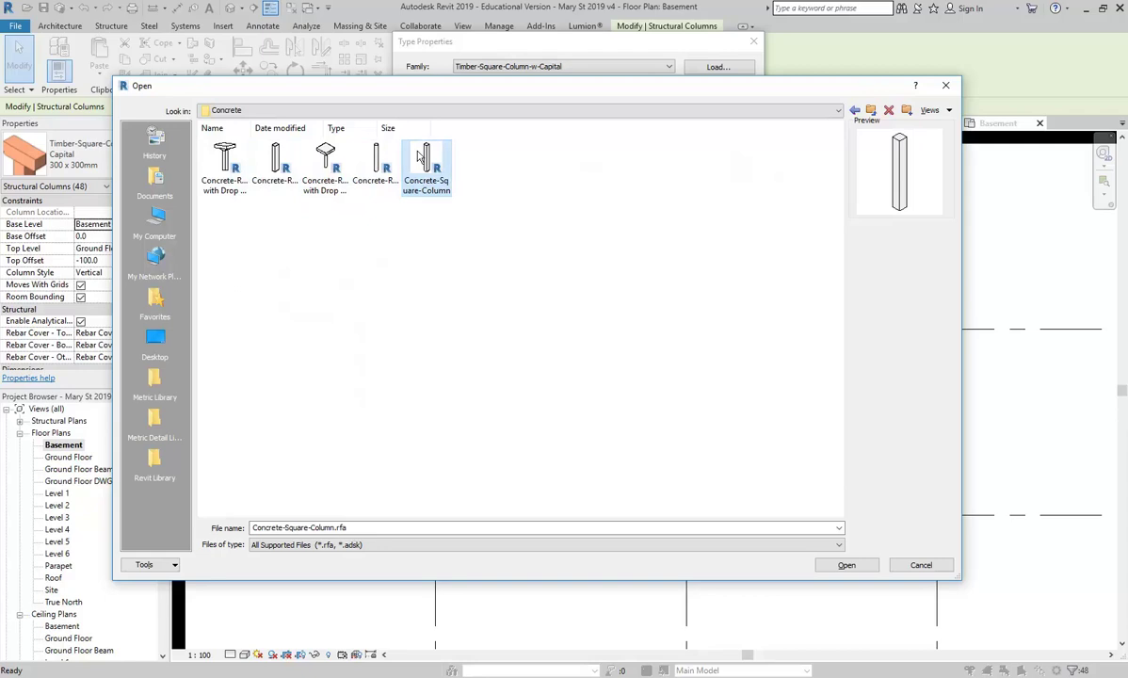
{"action": "double_click", "coordinate": [421, 157]}
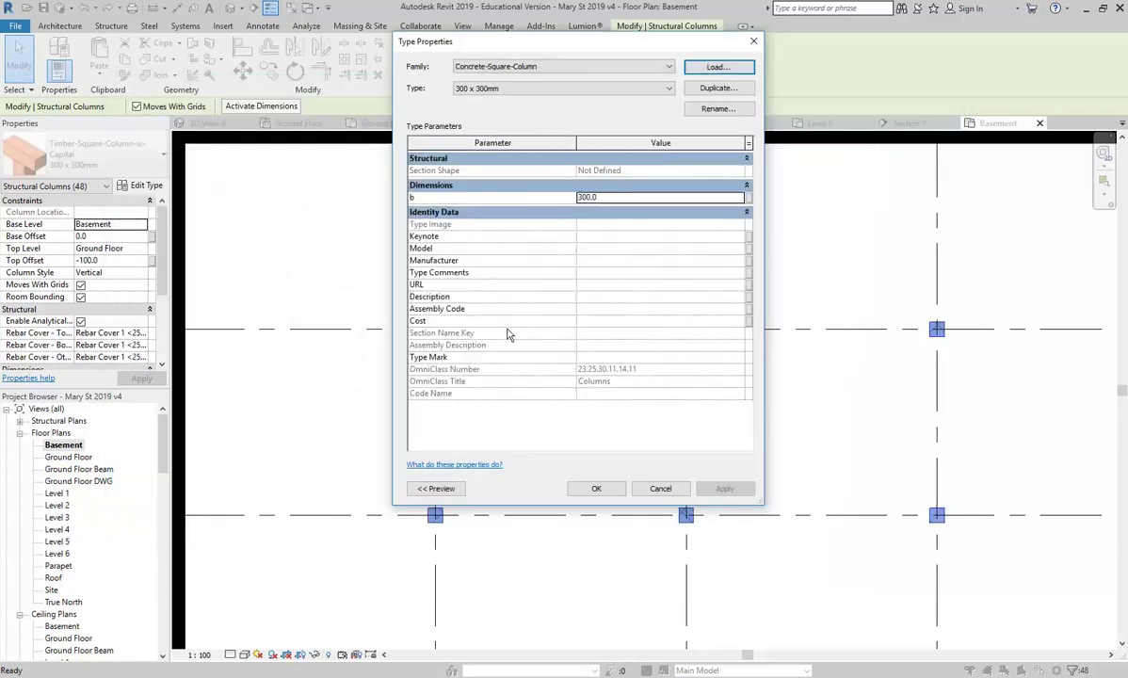
{"action": "left_click", "coordinate": [596, 488]}
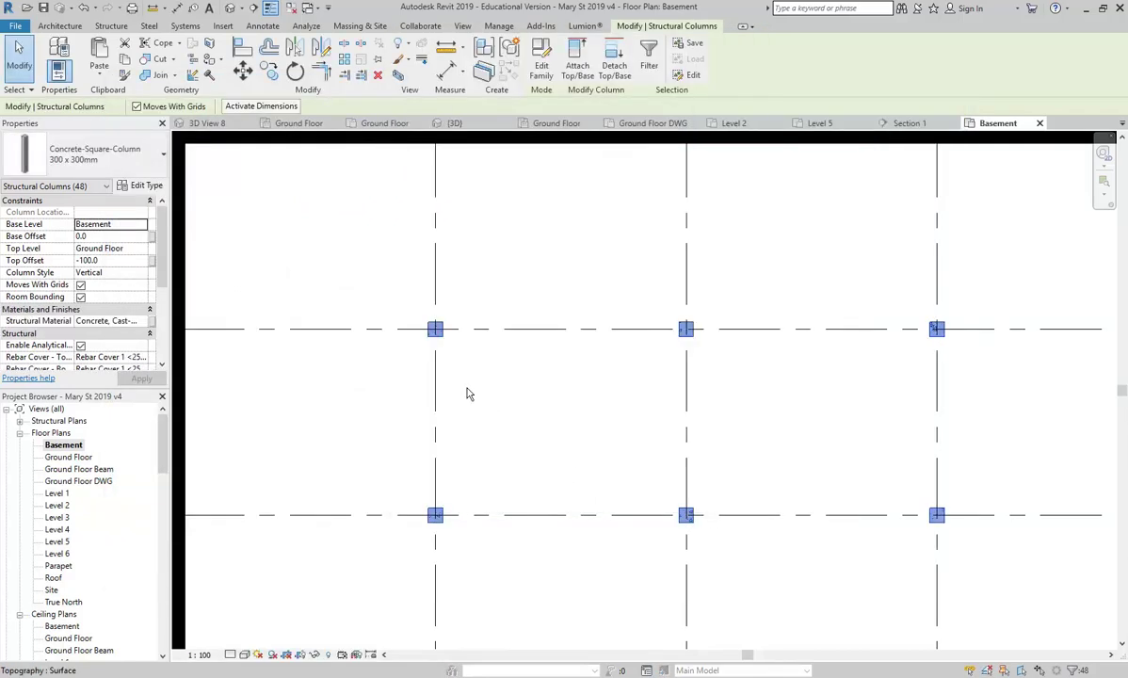
- Review the pasted concrete columns on the Basement plan around the core between grids E and F
{"action": "scroll", "coordinate": [469, 393], "scroll_direction": "down", "scroll_amount": 5}
{"action": "scroll", "coordinate": [531, 405], "scroll_direction": "up", "scroll_amount": 2}
{"action": "scroll", "coordinate": [725, 412], "scroll_direction": "up", "scroll_amount": 2}
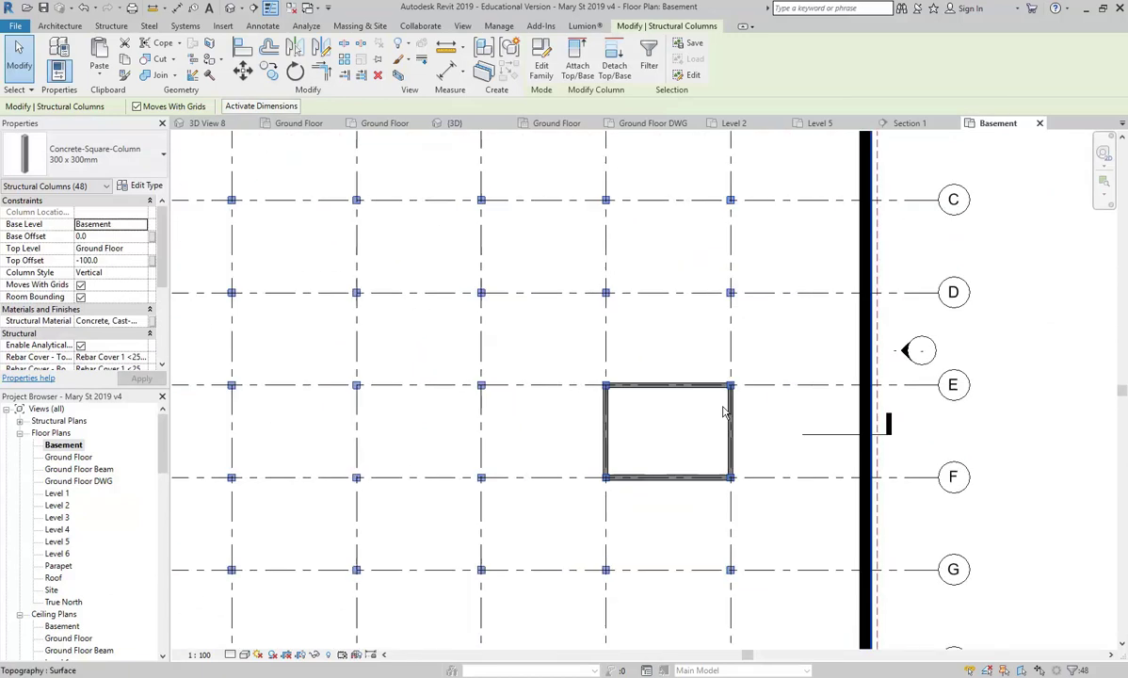
{"action": "key", "text": "Escape"}
{"action": "middle_click_drag", "start_coordinate": [592, 398], "coordinate": [458, 416]}
{"action": "scroll", "coordinate": [373, 456], "scroll_direction": "up", "scroll_amount": 2}
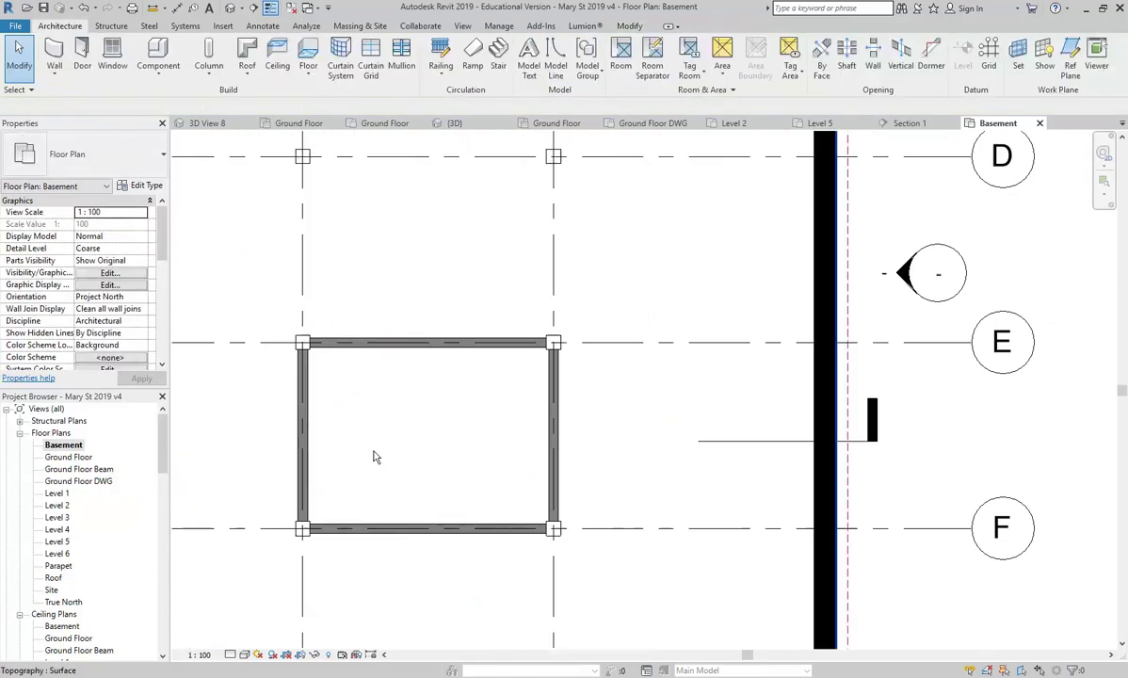
{"action": "middle_click_drag", "start_coordinate": [428, 461], "coordinate": [390, 466]}
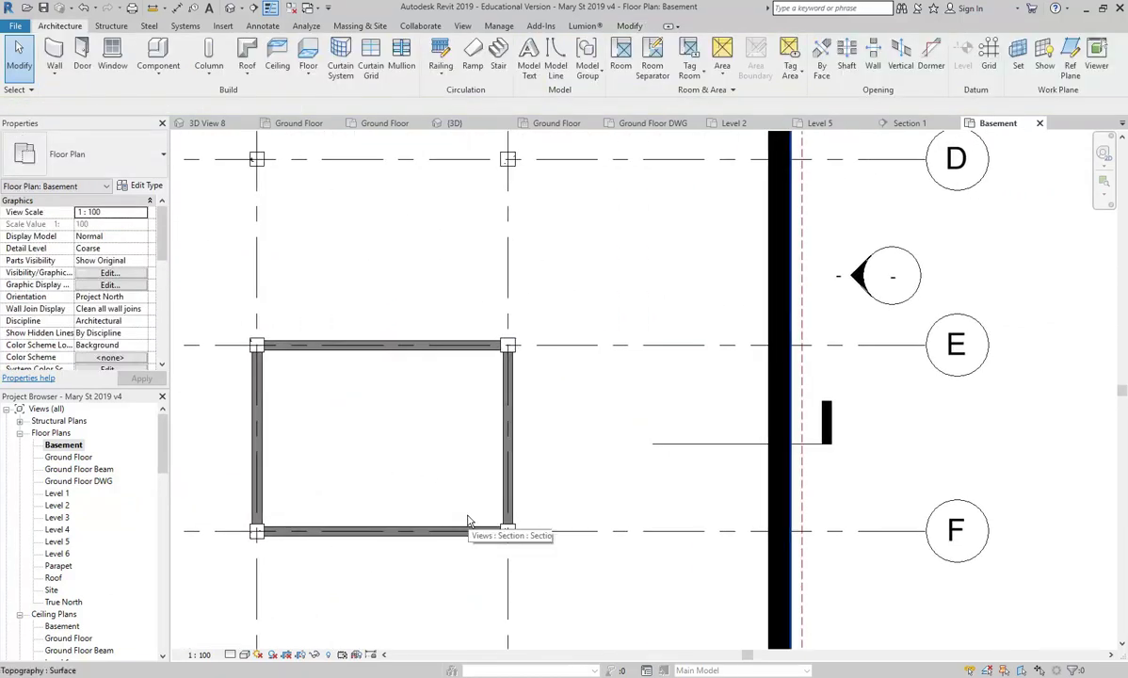
{"action": "middle_click_drag", "start_coordinate": [426, 467], "coordinate": [343, 438]}
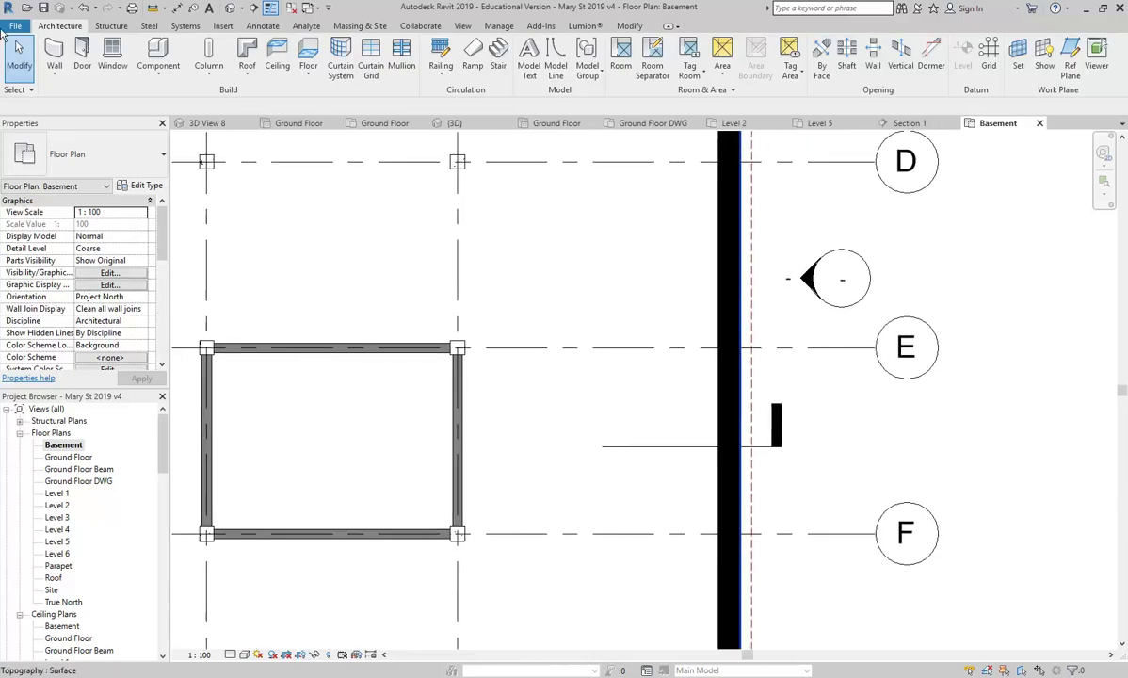
- Draw a Generic 200mm wall from the core's grid 9 side straight across to the basement wall at grid 10, between grids E and F
{"action": "left_click", "coordinate": [54, 49]}
{"action": "middle_click_drag", "start_coordinate": [569, 433], "coordinate": [524, 423]}
{"action": "scroll", "coordinate": [524, 423], "scroll_direction": "up", "scroll_amount": 2}
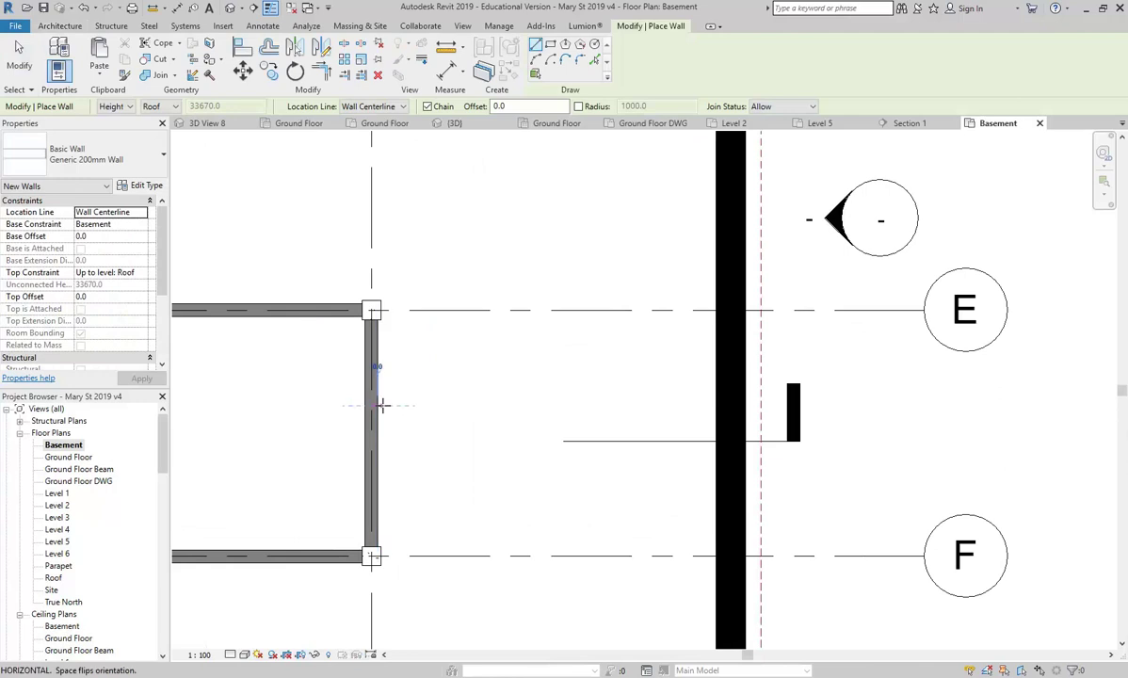
{"action": "left_click", "coordinate": [381, 405]}
{"action": "left_click", "coordinate": [715, 405]}
{"action": "middle_click_drag", "start_coordinate": [549, 483], "coordinate": [528, 420]}
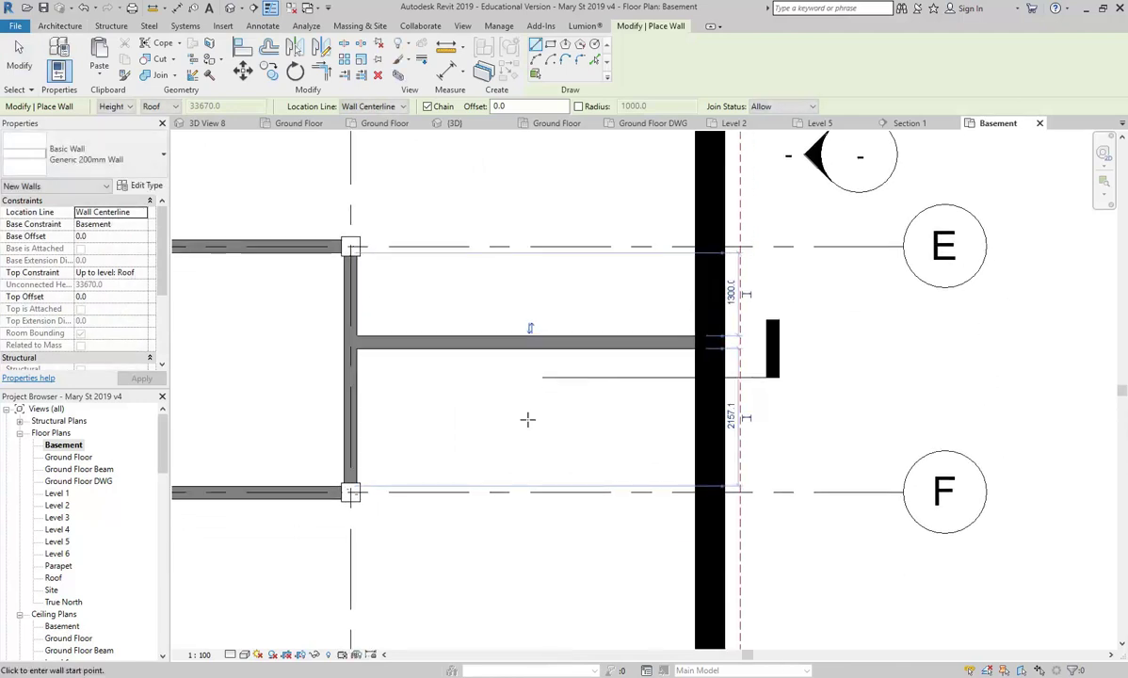
{"action": "key", "text": "Escape"}
{"action": "key", "text": "Escape"}
{"action": "scroll", "coordinate": [410, 447], "scroll_direction": "down", "scroll_amount": 2}
{"action": "middle_click_drag", "start_coordinate": [399, 474], "coordinate": [587, 474]}
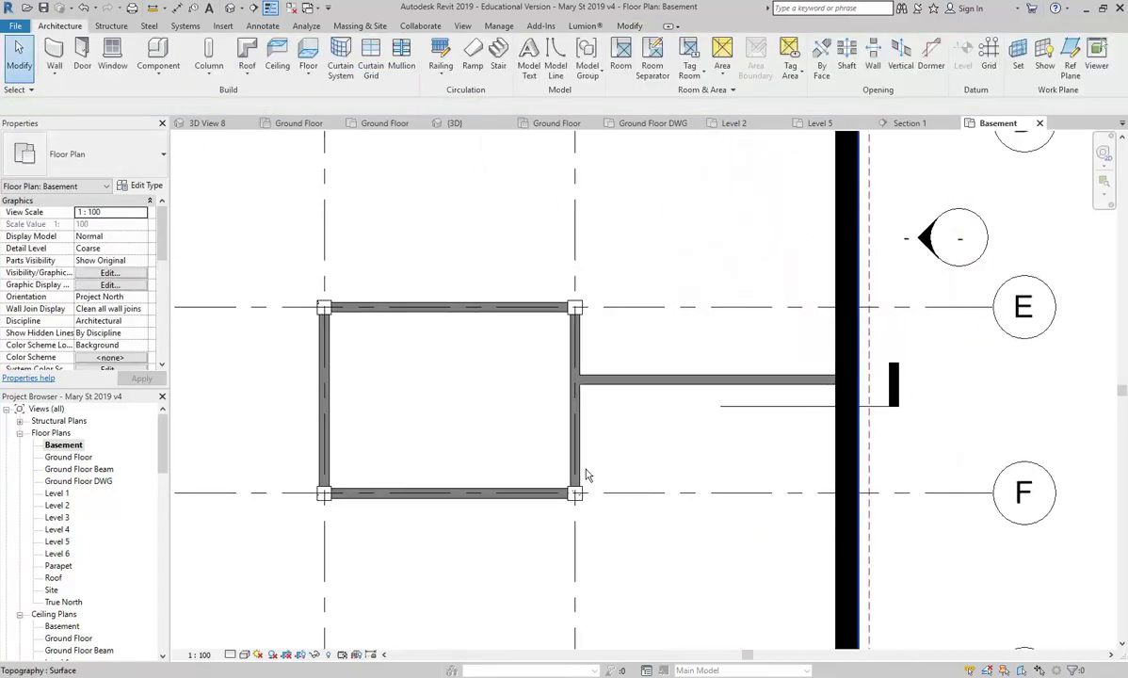
- Draw a second wall along grid F from the core's corner column at grid 9 to the basement wall at grid 10
{"action": "left_click", "coordinate": [54, 49]}
{"action": "scroll", "coordinate": [697, 452], "scroll_direction": "up", "scroll_amount": 2}
{"action": "left_click", "coordinate": [513, 515]}
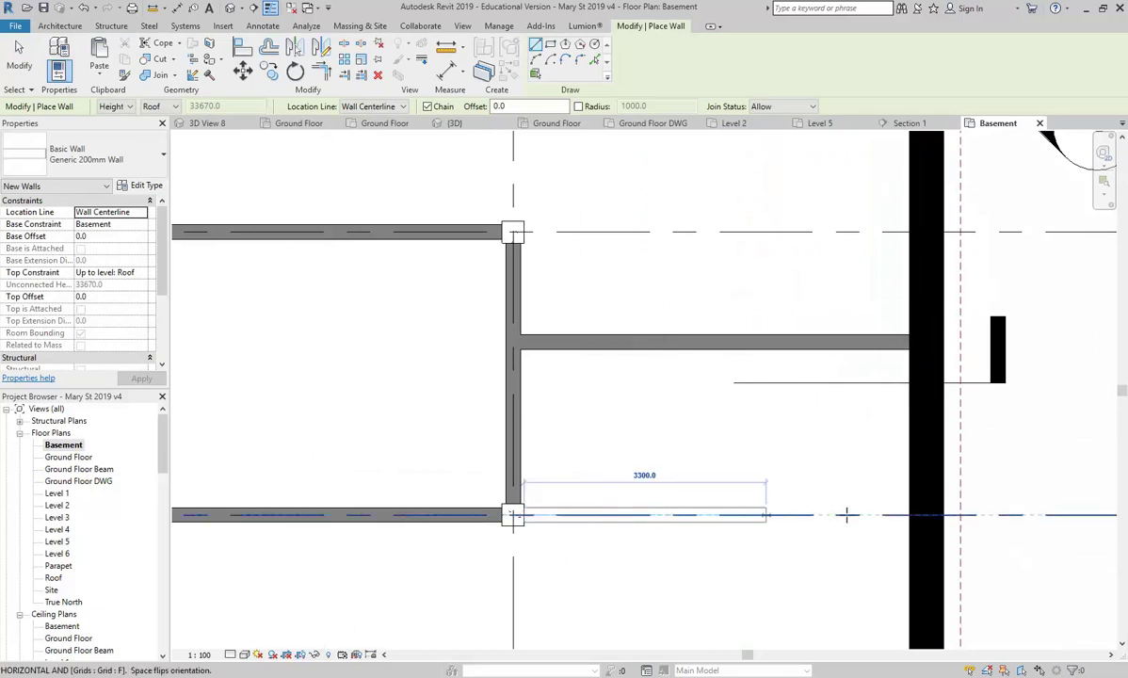
{"action": "left_click", "coordinate": [911, 515]}
{"action": "key", "text": "Escape"}
{"action": "key", "text": "Escape"}
{"action": "scroll", "coordinate": [665, 388], "scroll_direction": "down", "scroll_amount": 3}
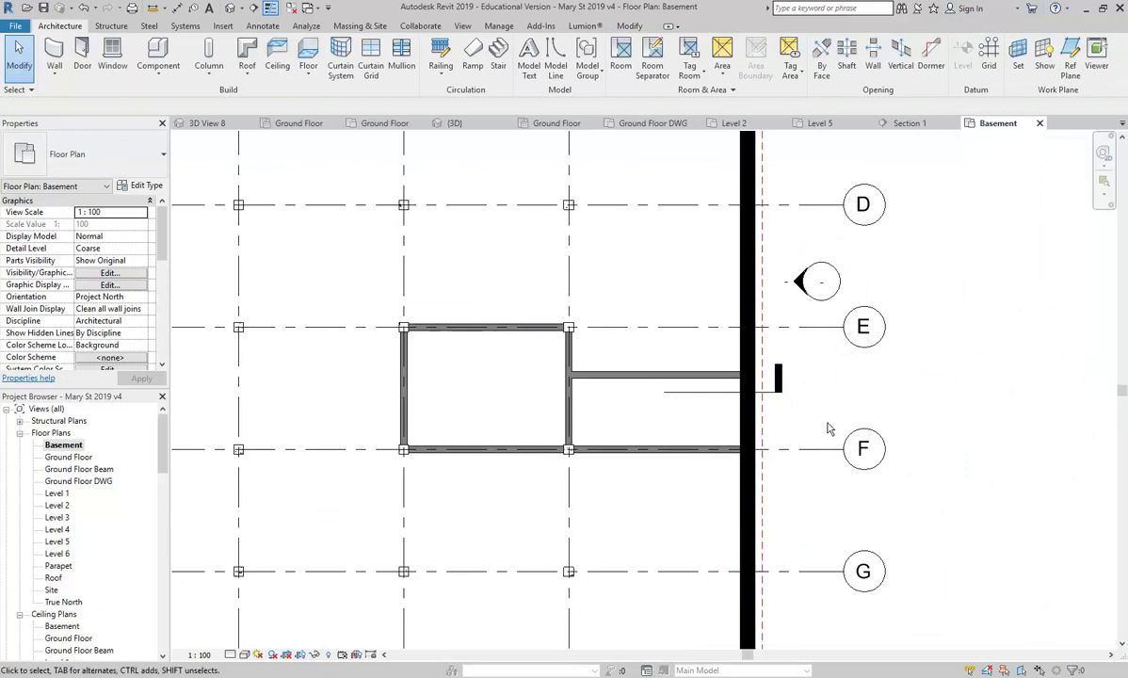
- Move the core's four walls two bays along, from grids 8–9 to grids 6–7, keeping them between grids E and F
{"action": "middle_click_drag", "start_coordinate": [499, 385], "coordinate": [574, 403]}
{"action": "scroll", "coordinate": [587, 405], "scroll_direction": "down", "scroll_amount": 3}
{"action": "scroll", "coordinate": [584, 406], "scroll_direction": "up", "scroll_amount": 1}
{"action": "scroll", "coordinate": [583, 406], "scroll_direction": "up", "scroll_amount": 1}
{"action": "left_click", "coordinate": [522, 421]}
{"action": "scroll", "coordinate": [635, 403], "scroll_direction": "up", "scroll_amount": 2}
{"action": "left_click", "coordinate": [591, 356], "text": "ctrl"}
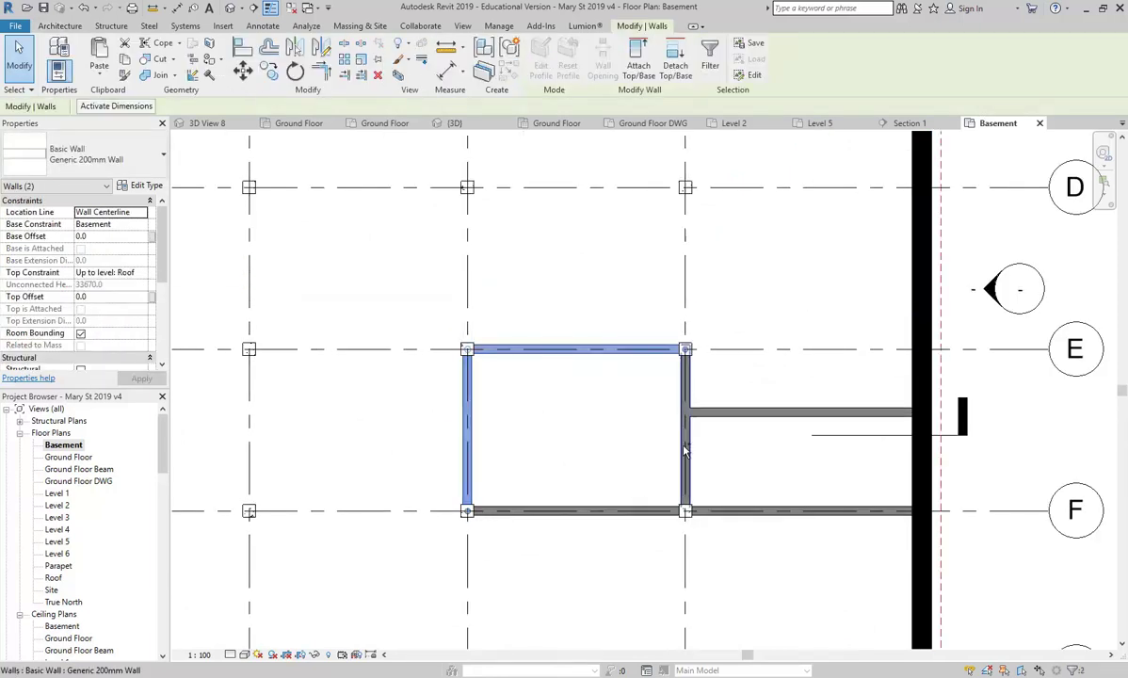
{"action": "left_click", "coordinate": [614, 508], "text": "ctrl"}
{"action": "scroll", "coordinate": [710, 464], "scroll_direction": "down", "scroll_amount": 1}
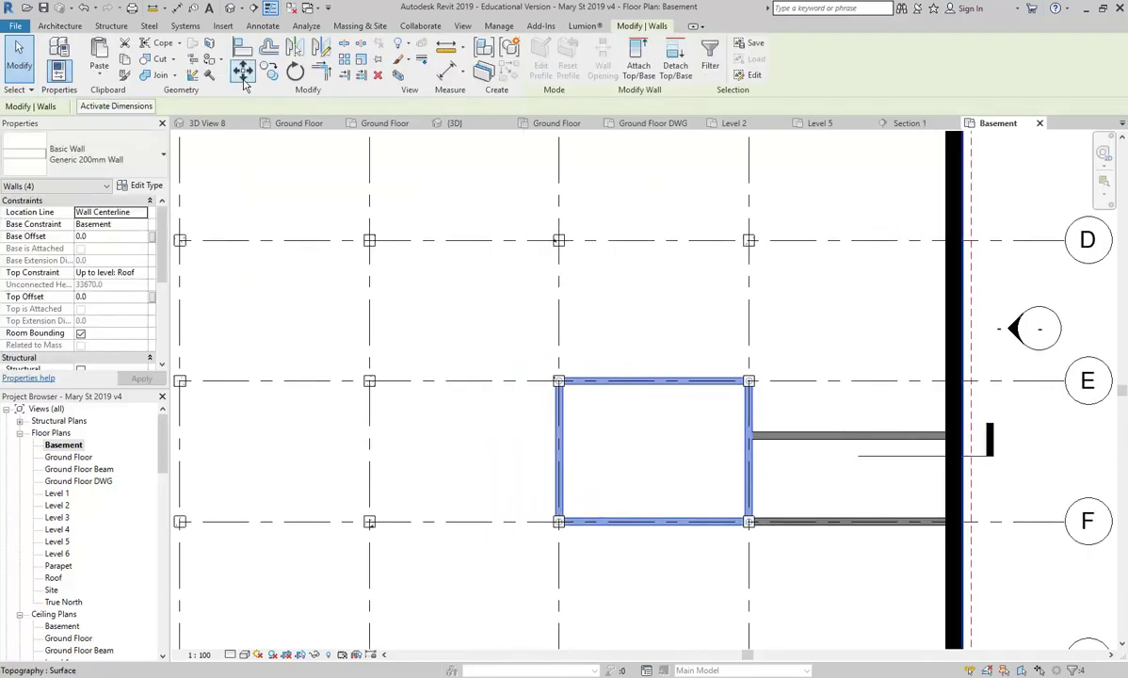
{"action": "key", "text": "m"}
{"action": "key", "text": "v"}
{"action": "left_click", "coordinate": [751, 328]}
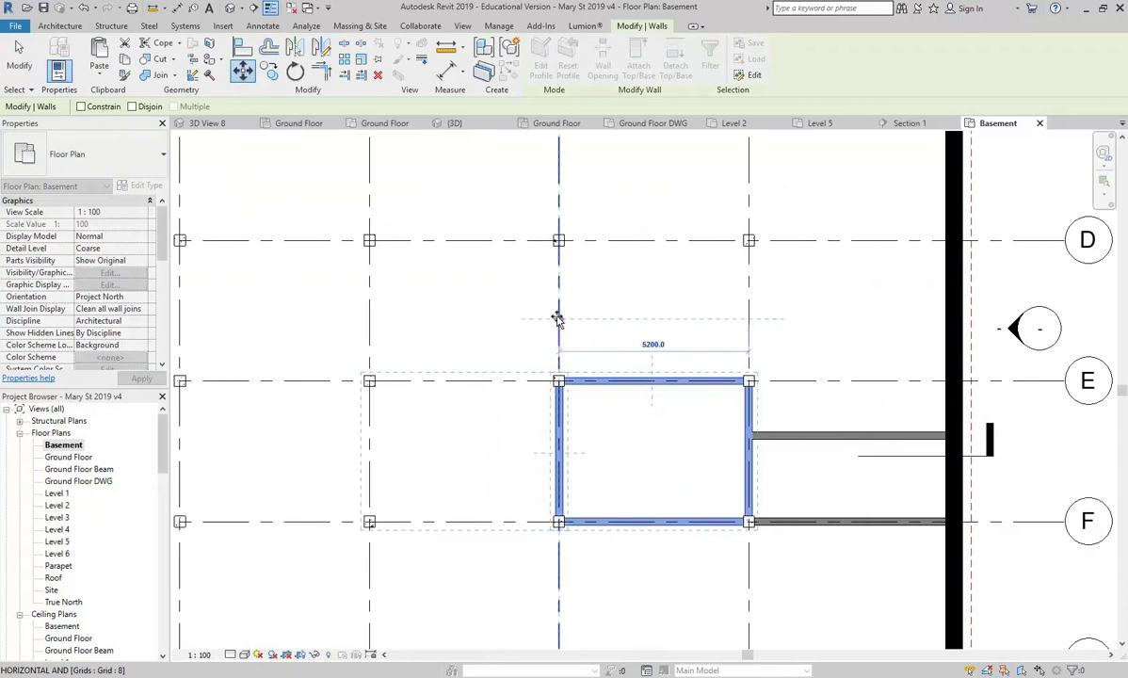
{"action": "scroll", "coordinate": [636, 330], "scroll_direction": "down", "scroll_amount": 3}
{"action": "scroll", "coordinate": [646, 326], "scroll_direction": "down", "scroll_amount": 2}
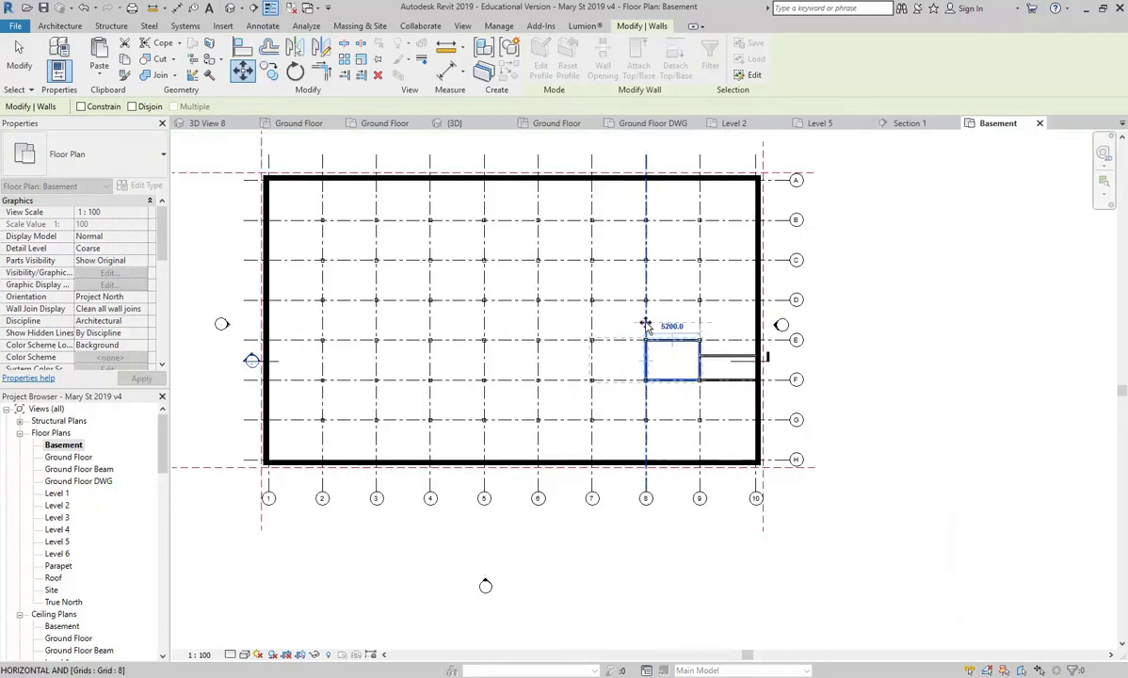
{"action": "scroll", "coordinate": [646, 326], "scroll_direction": "up", "scroll_amount": 3}
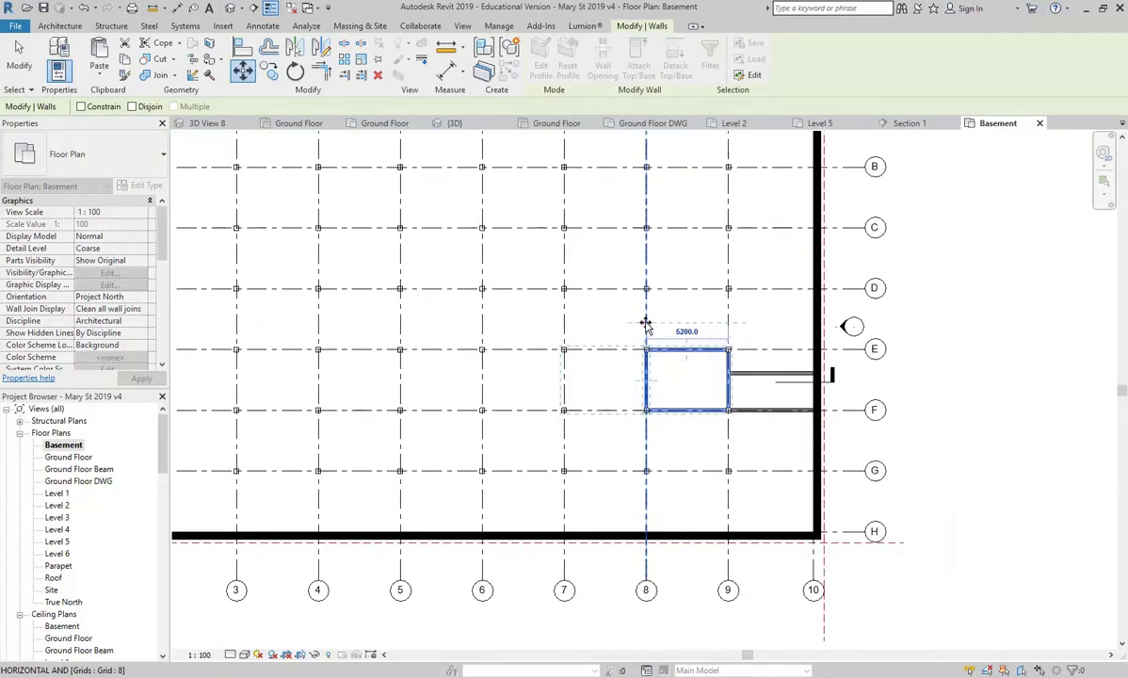
{"action": "left_click", "coordinate": [562, 322]}
{"action": "key", "text": "Escape"}
- Delete the wall along grid F near grid 10 and the long wall linking the moved core to the basement wall
{"action": "scroll", "coordinate": [728, 411], "scroll_direction": "up", "scroll_amount": 2}
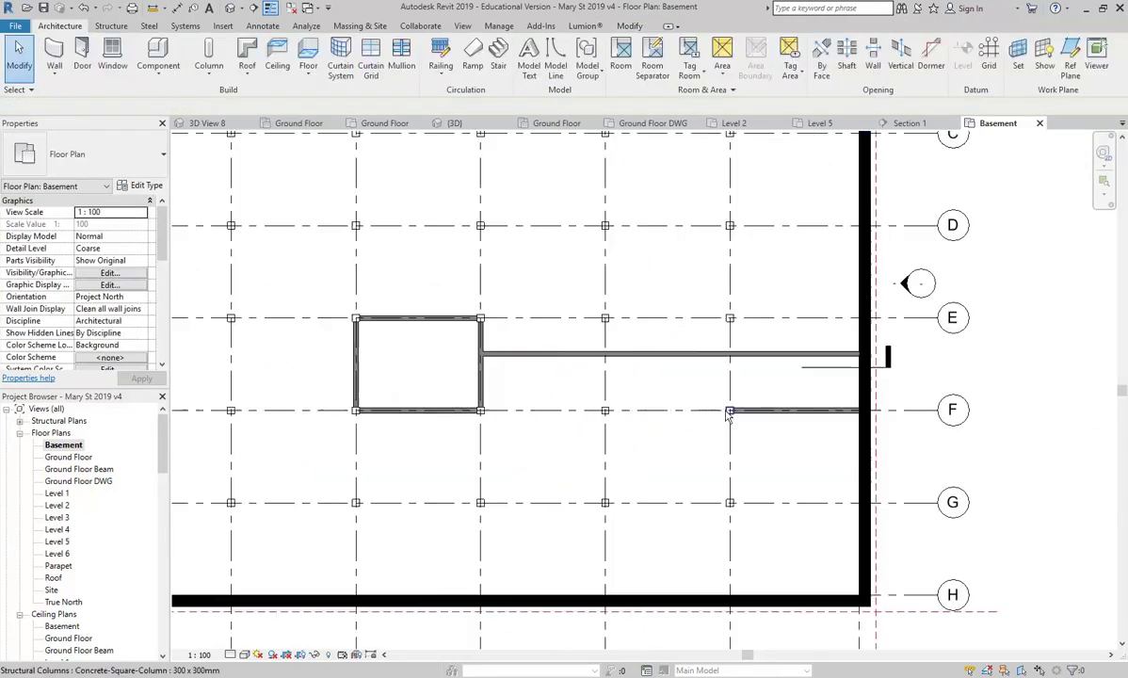
{"action": "scroll", "coordinate": [727, 415], "scroll_direction": "up", "scroll_amount": 1}
{"action": "left_click", "coordinate": [753, 415]}
{"action": "key", "text": "Escape"}
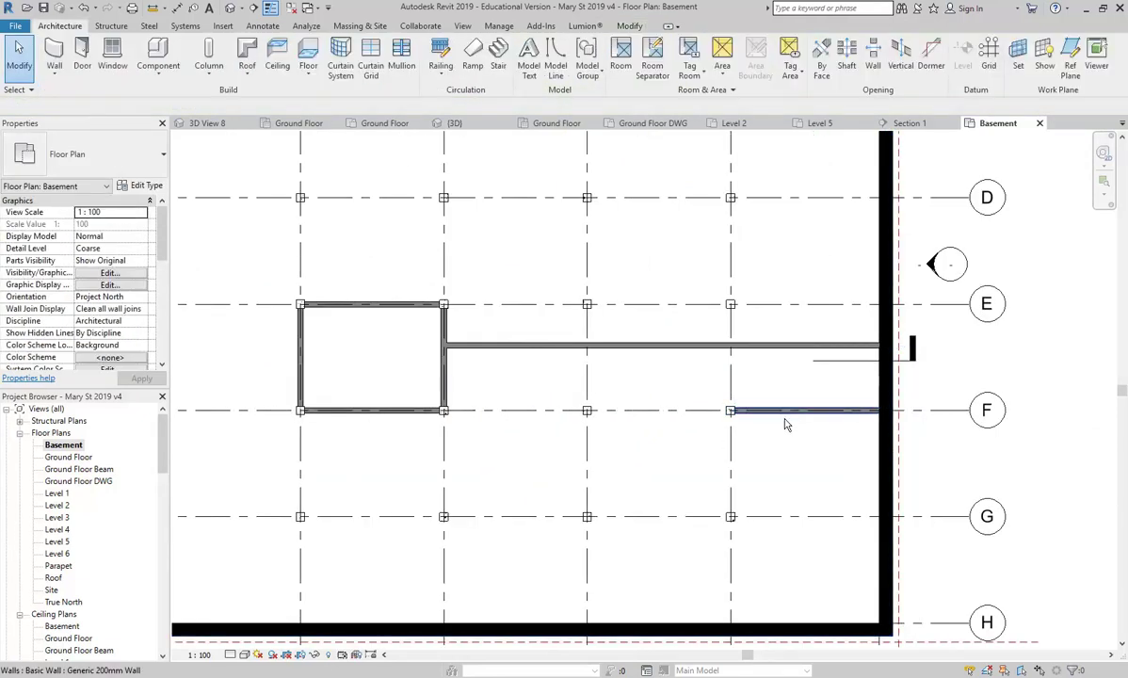
{"action": "left_click", "coordinate": [786, 421]}
{"action": "key", "text": "Delete"}
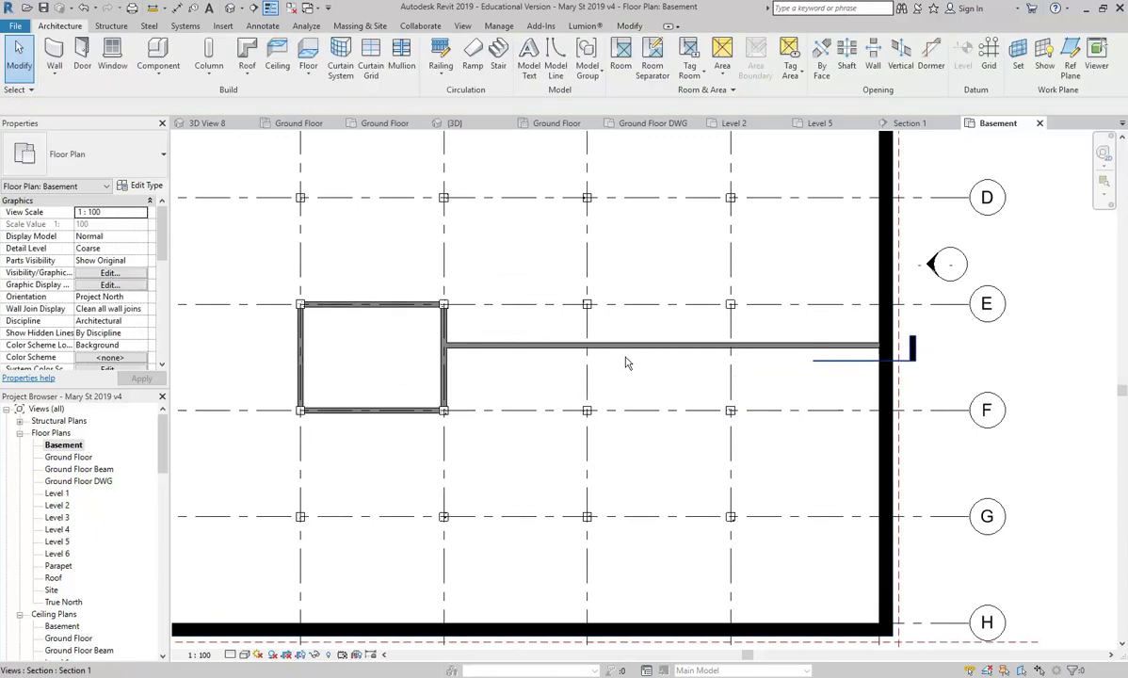
{"action": "left_click", "coordinate": [620, 350]}
{"action": "key", "text": "Delete"}
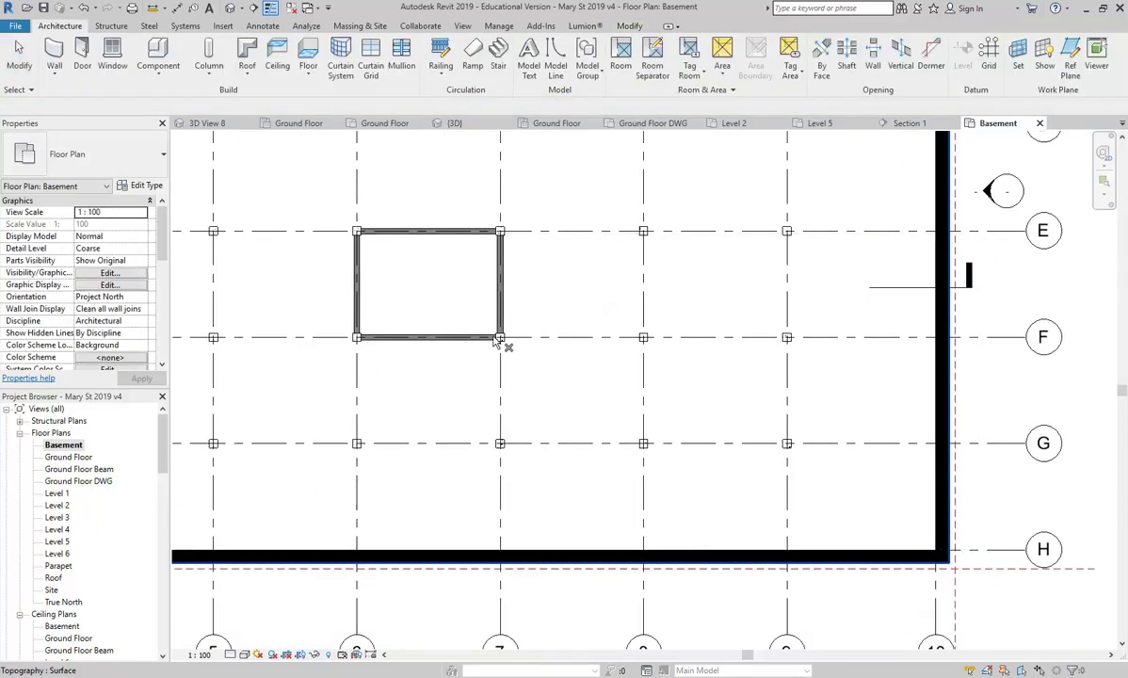
- Draw a Generic 200mm wall with its top constraint at Ground Floor along grid 7, from the core's corner at grid F to the grid H basement wall
{"action": "left_click", "coordinate": [53, 47]}
{"action": "scroll", "coordinate": [523, 395], "scroll_direction": "up", "scroll_amount": 2}
{"action": "scroll", "coordinate": [490, 330], "scroll_direction": "up", "scroll_amount": 2}
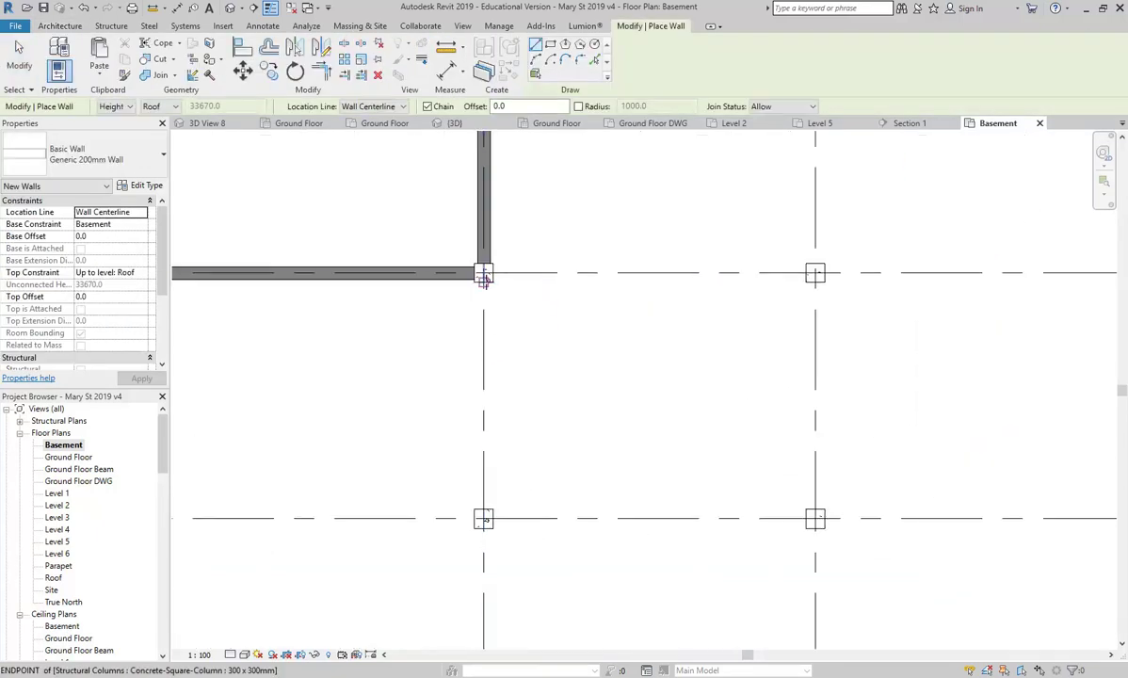
{"action": "left_click", "coordinate": [483, 275]}
{"action": "left_click", "coordinate": [142, 273]}
{"action": "scroll", "coordinate": [118, 313], "scroll_direction": "up", "scroll_amount": 3}
{"action": "left_click", "coordinate": [118, 304]}
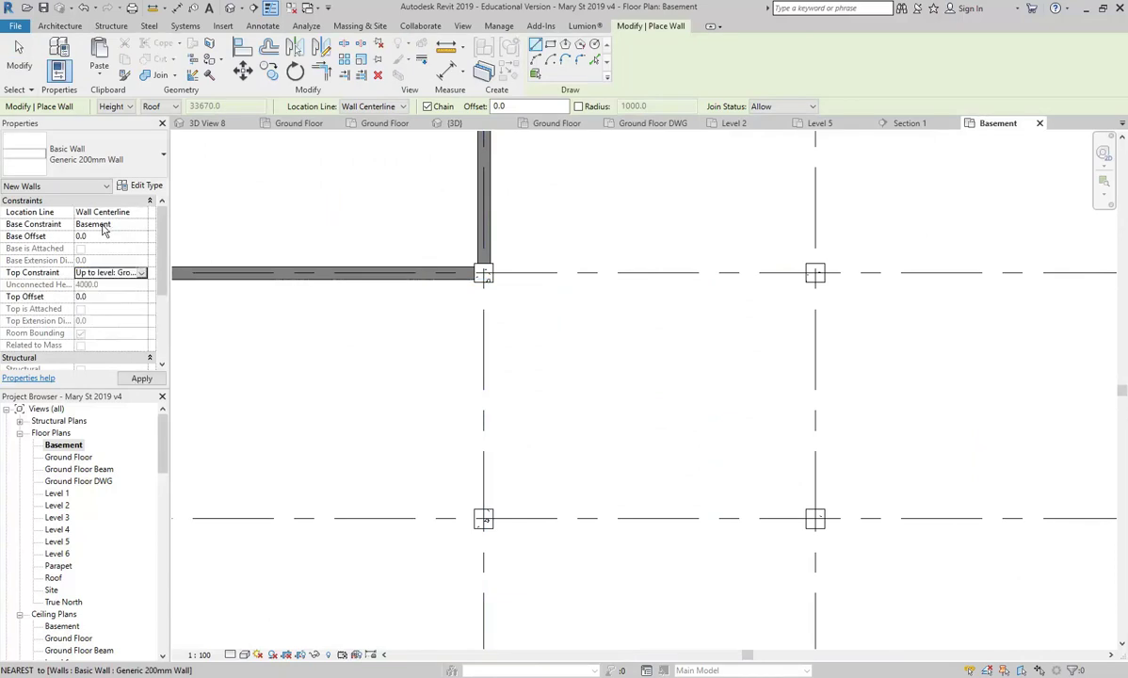
{"action": "left_click", "coordinate": [483, 273]}
{"action": "scroll", "coordinate": [483, 328], "scroll_direction": "down", "scroll_amount": 2}
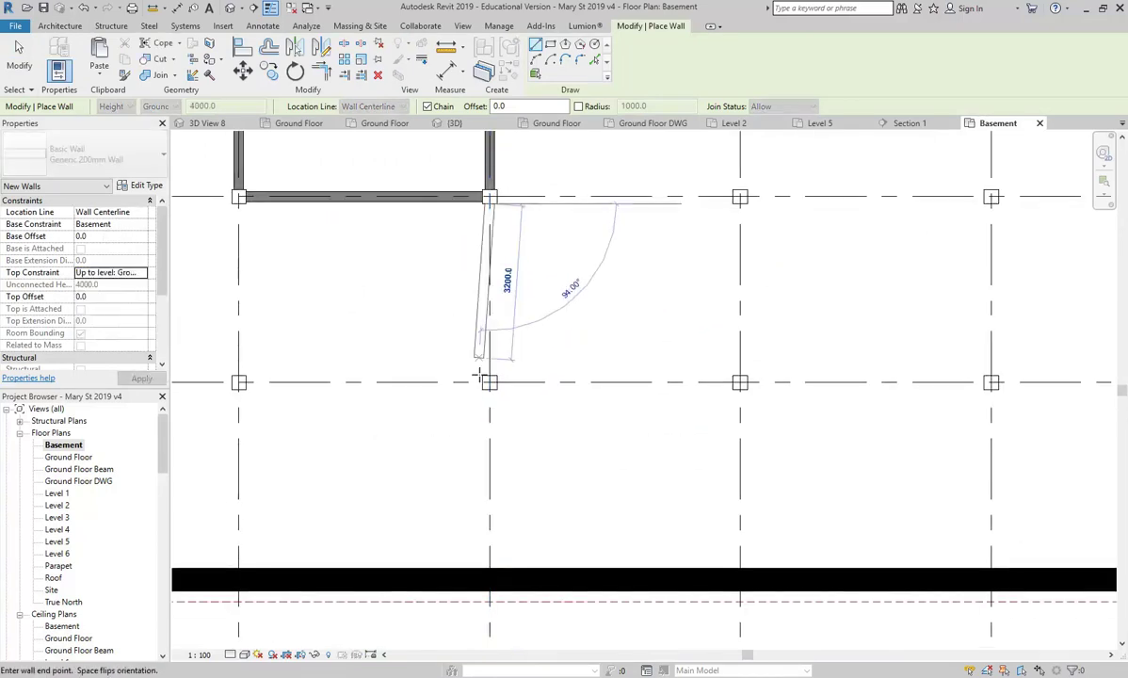
{"action": "left_click", "coordinate": [493, 578]}
{"action": "key", "text": "Escape"}
{"action": "middle_click_drag", "start_coordinate": [466, 523], "coordinate": [520, 539]}
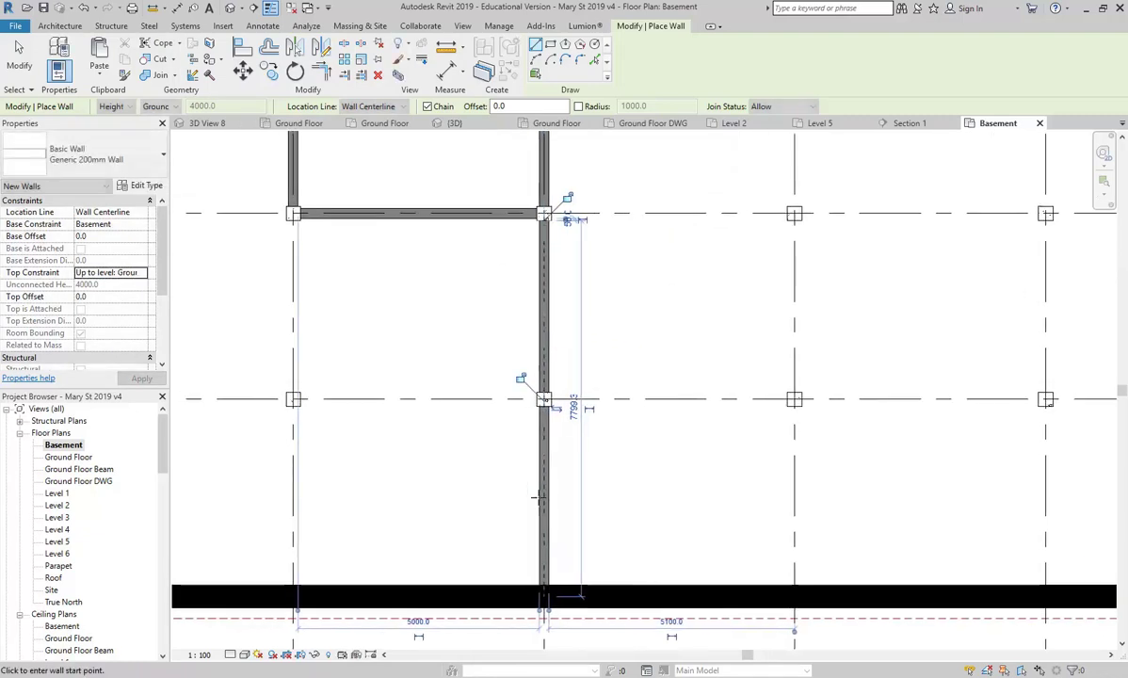
- Draw a parallel wall from the core to the grid H basement wall, about 2100 mm clear of the grid 7 wall, and shift it slightly toward grid 7
{"action": "left_click", "coordinate": [434, 219]}
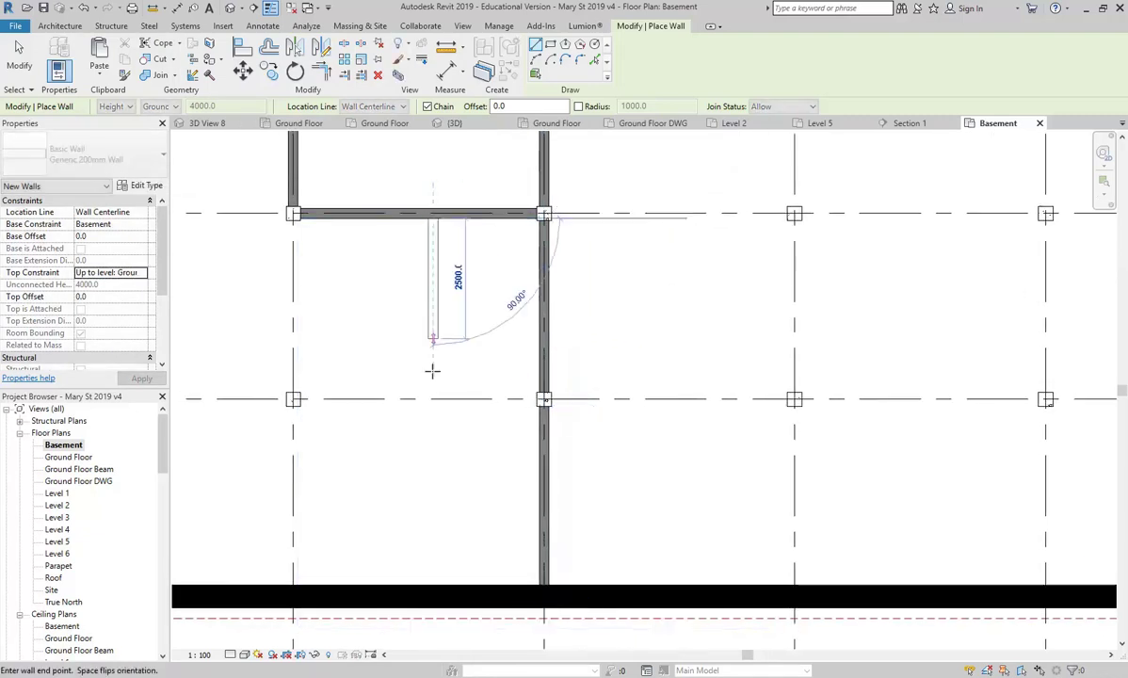
{"action": "left_click", "coordinate": [434, 595]}
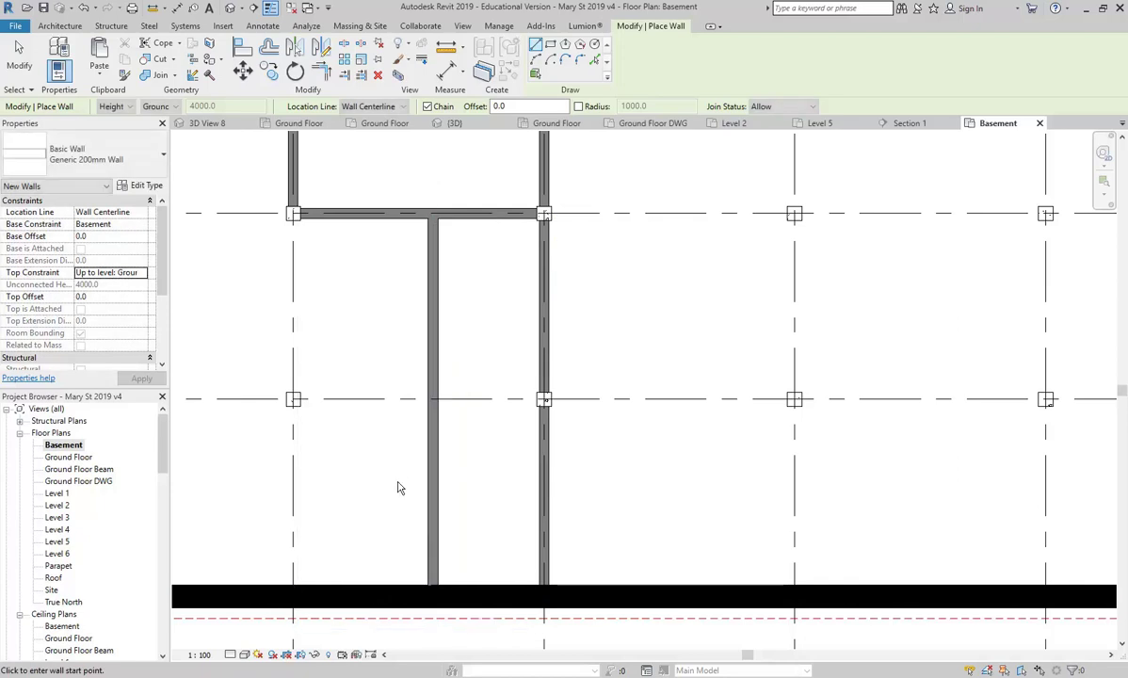
{"action": "key", "text": "Escape"}
{"action": "key", "text": "Escape"}
{"action": "scroll", "coordinate": [389, 479], "scroll_direction": "down", "scroll_amount": 3}
{"action": "scroll", "coordinate": [415, 488], "scroll_direction": "up", "scroll_amount": 3}
{"action": "left_click", "coordinate": [421, 490]}
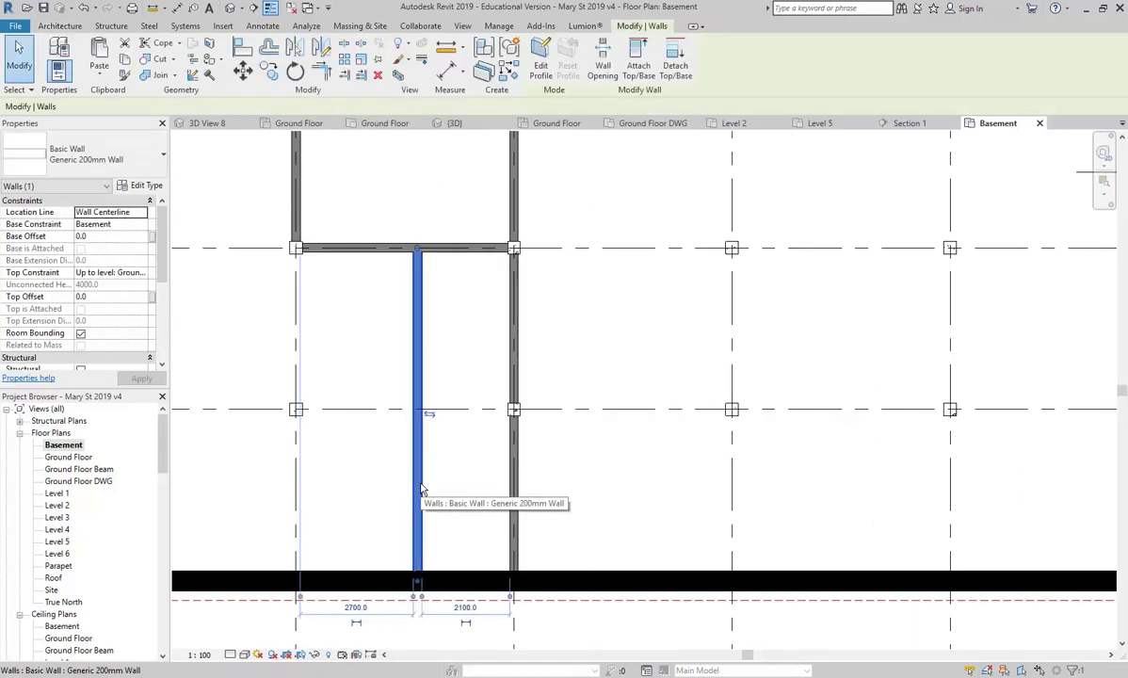
{"action": "left_click", "coordinate": [390, 497]}
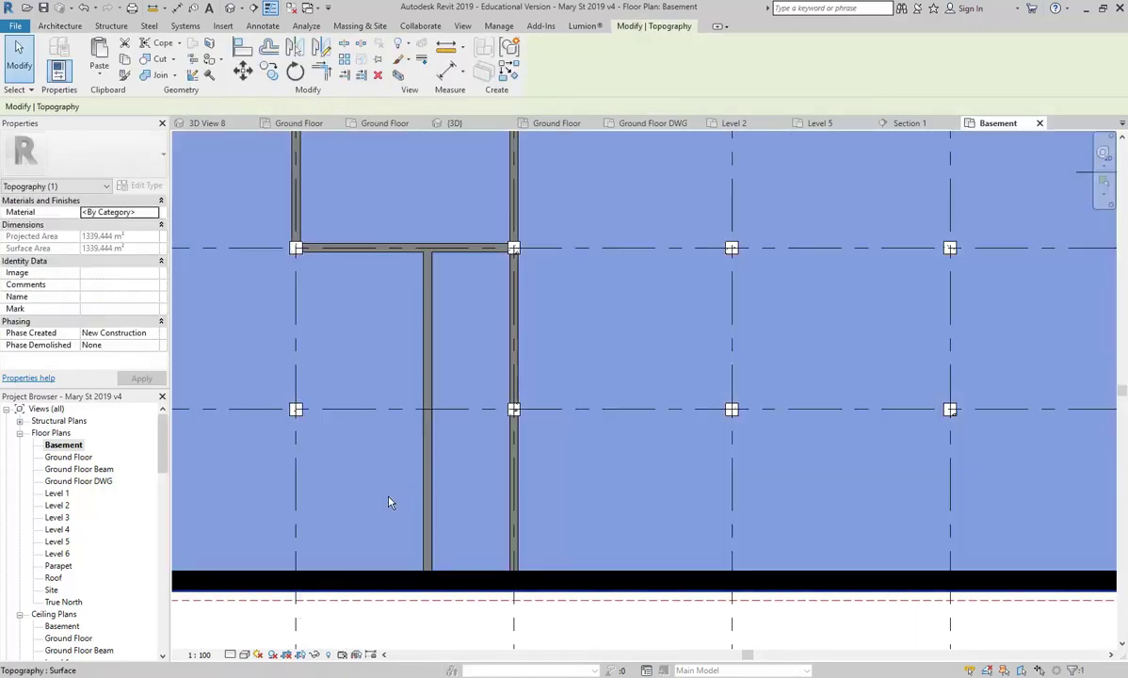
- On the Ground Floor plan, draw an L-shaped wall up to Level 1, about 1900 mm along grid G from grid 7, then to grid H
{"action": "scroll", "coordinate": [390, 498], "scroll_direction": "down", "scroll_amount": 2}
{"action": "double_click", "coordinate": [85, 459]}
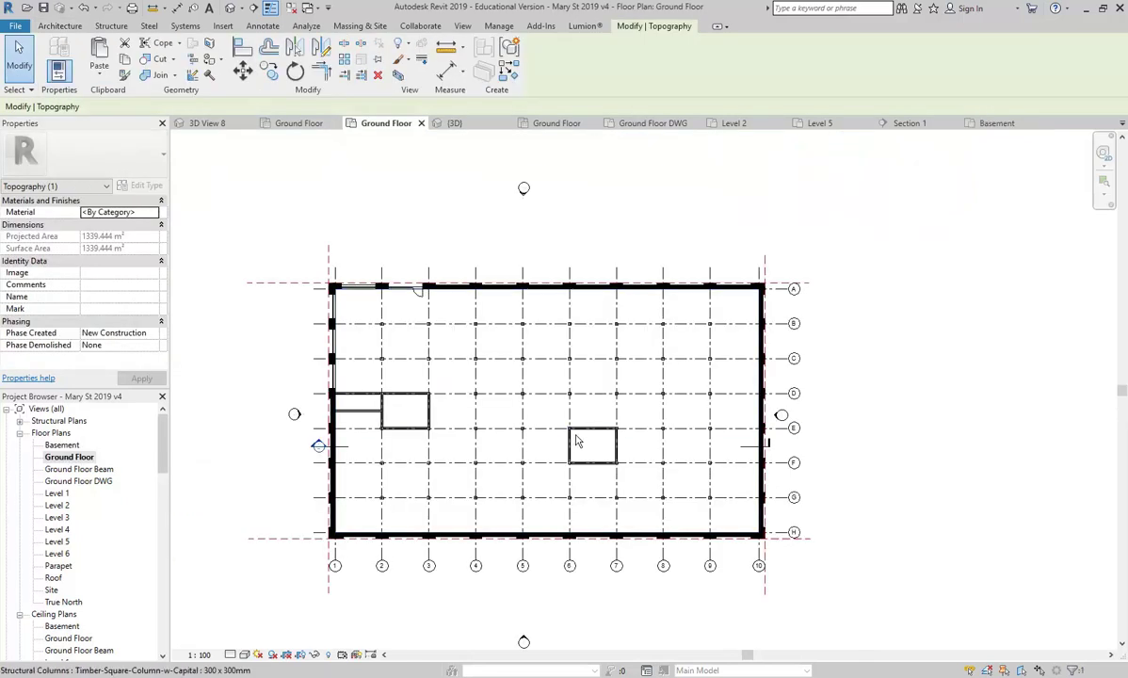
{"action": "scroll", "coordinate": [576, 452], "scroll_direction": "up", "scroll_amount": 3}
{"action": "scroll", "coordinate": [561, 513], "scroll_direction": "up", "scroll_amount": 2}
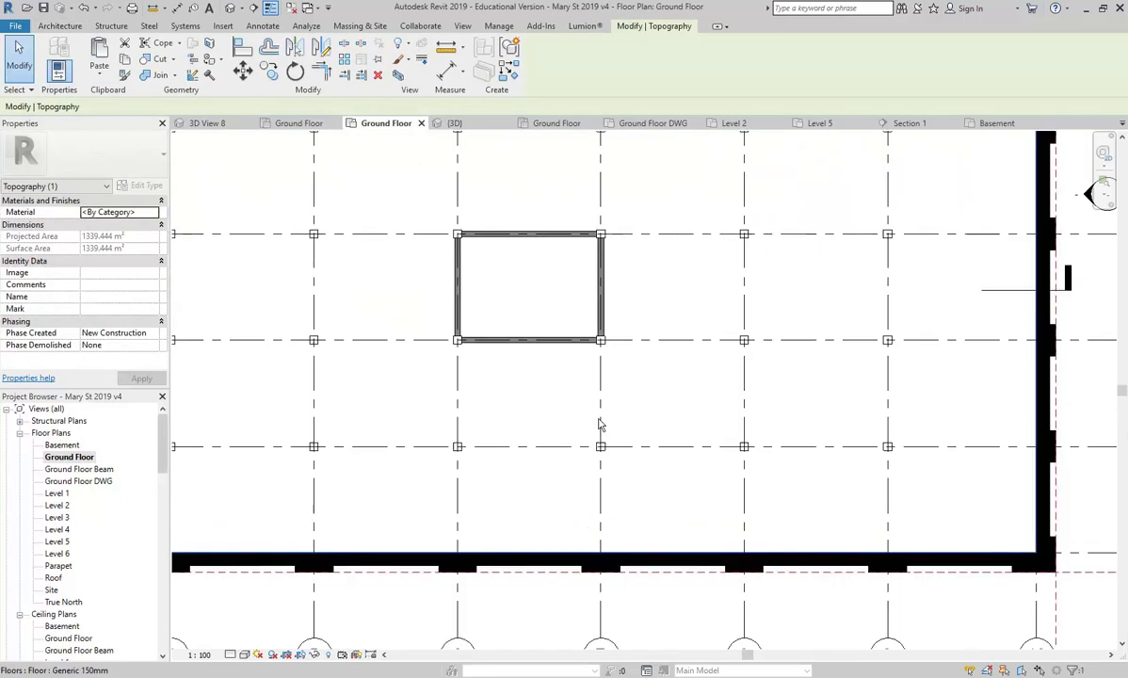
{"action": "left_click", "coordinate": [60, 25]}
{"action": "left_click", "coordinate": [52, 47]}
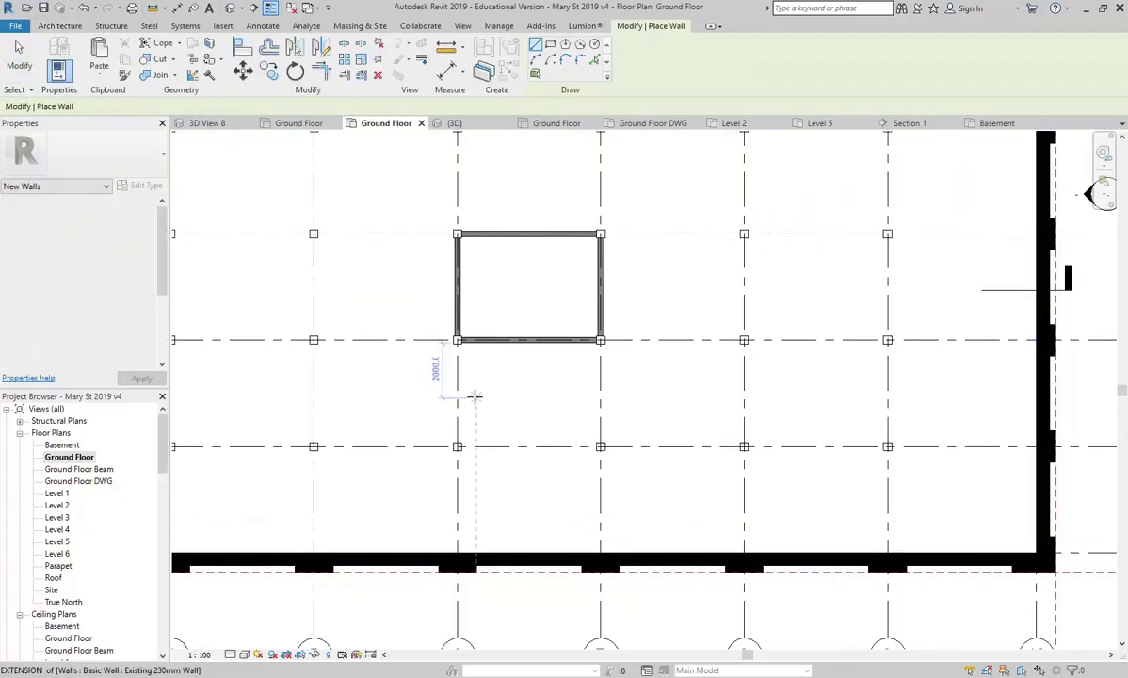
{"action": "scroll", "coordinate": [550, 377], "scroll_direction": "up", "scroll_amount": 2}
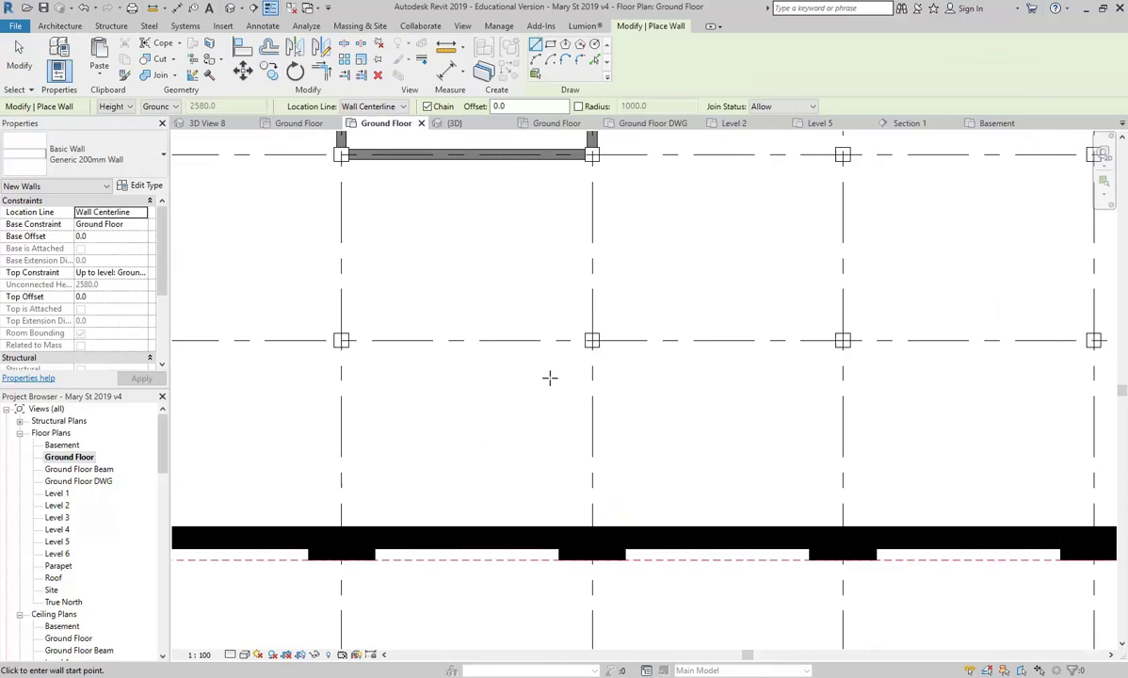
{"action": "left_click", "coordinate": [145, 275]}
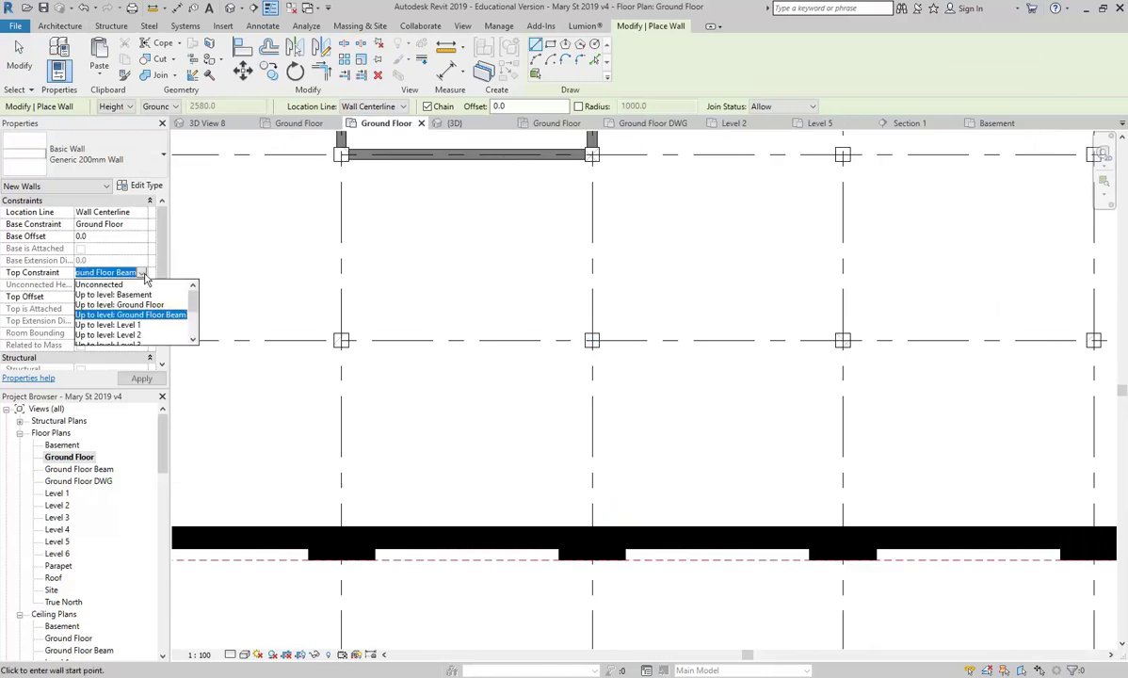
{"action": "left_click", "coordinate": [128, 325]}
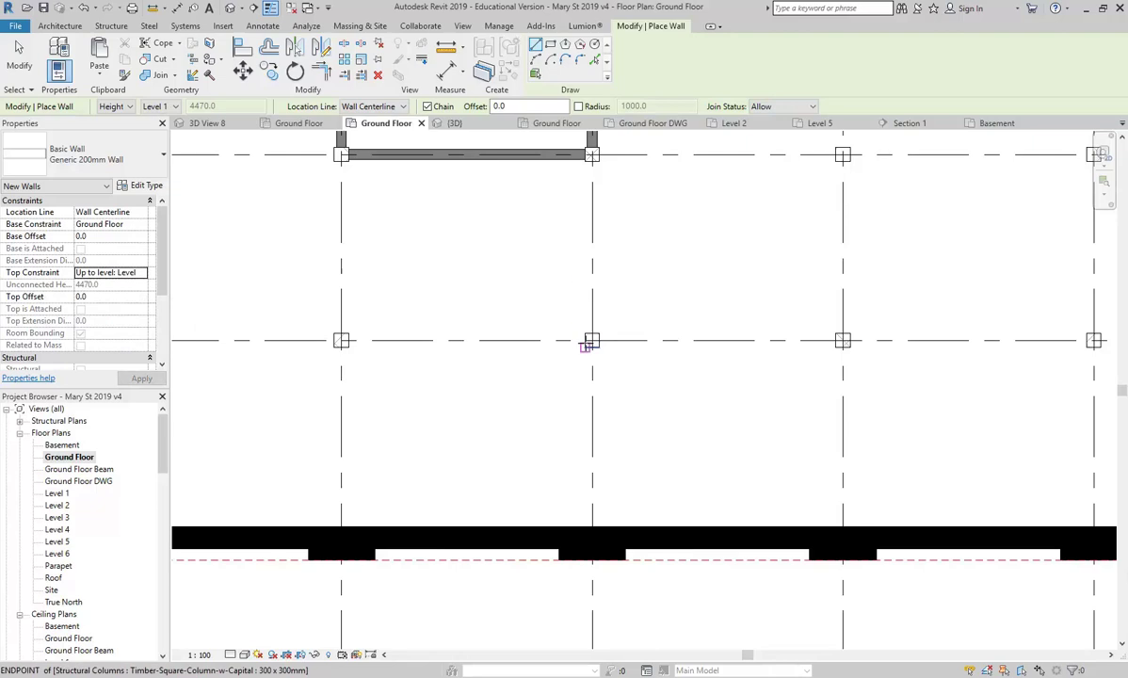
{"action": "left_click", "coordinate": [586, 340]}
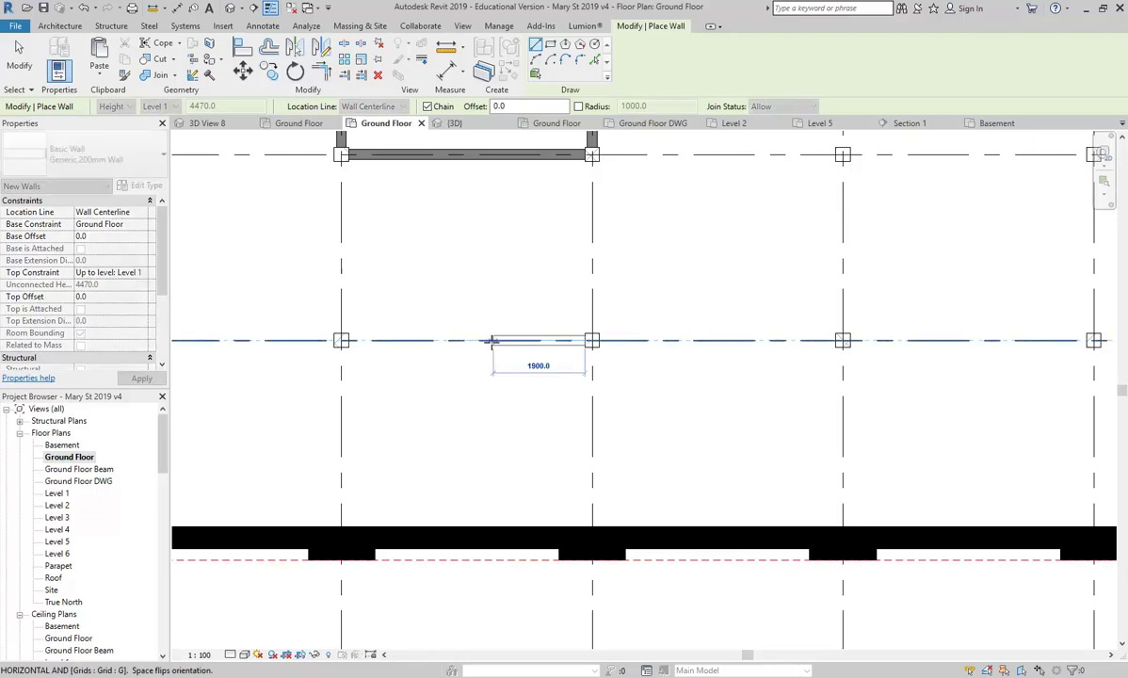
{"action": "left_click", "coordinate": [491, 340]}
{"action": "left_click", "coordinate": [492, 520]}
{"action": "key", "text": "Escape"}
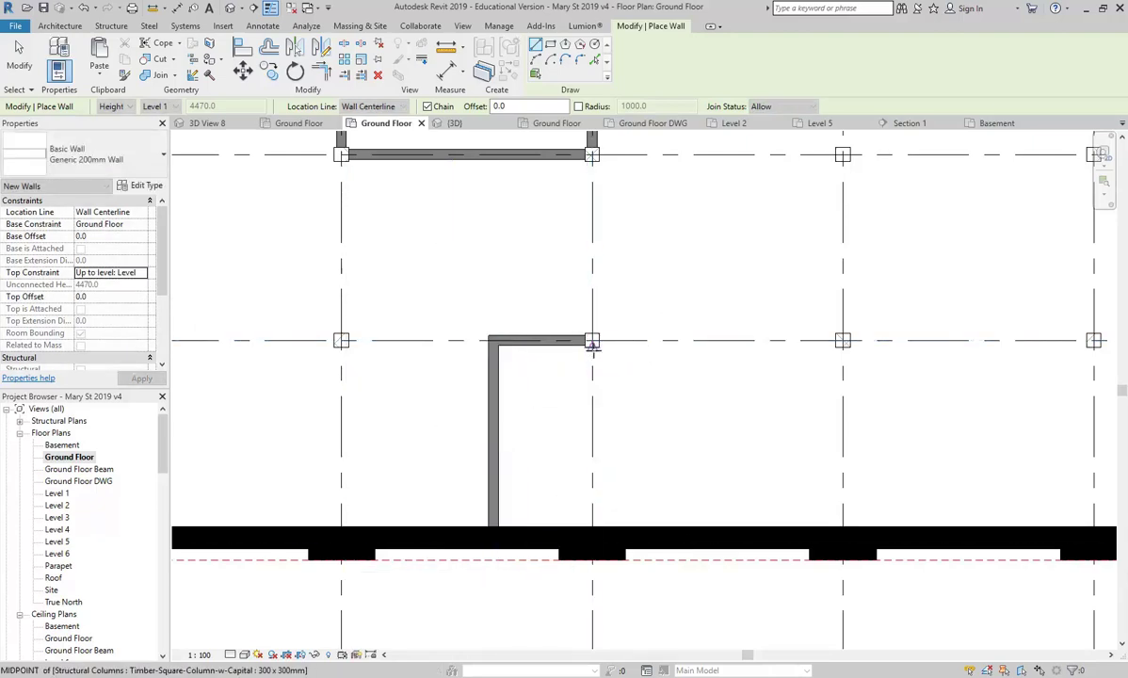
- Draw a matching wall along grid 7 from the column at grid G to the external wall at grid H
{"action": "left_click", "coordinate": [591, 340]}
{"action": "left_click", "coordinate": [591, 529]}
{"action": "key", "text": "Escape"}
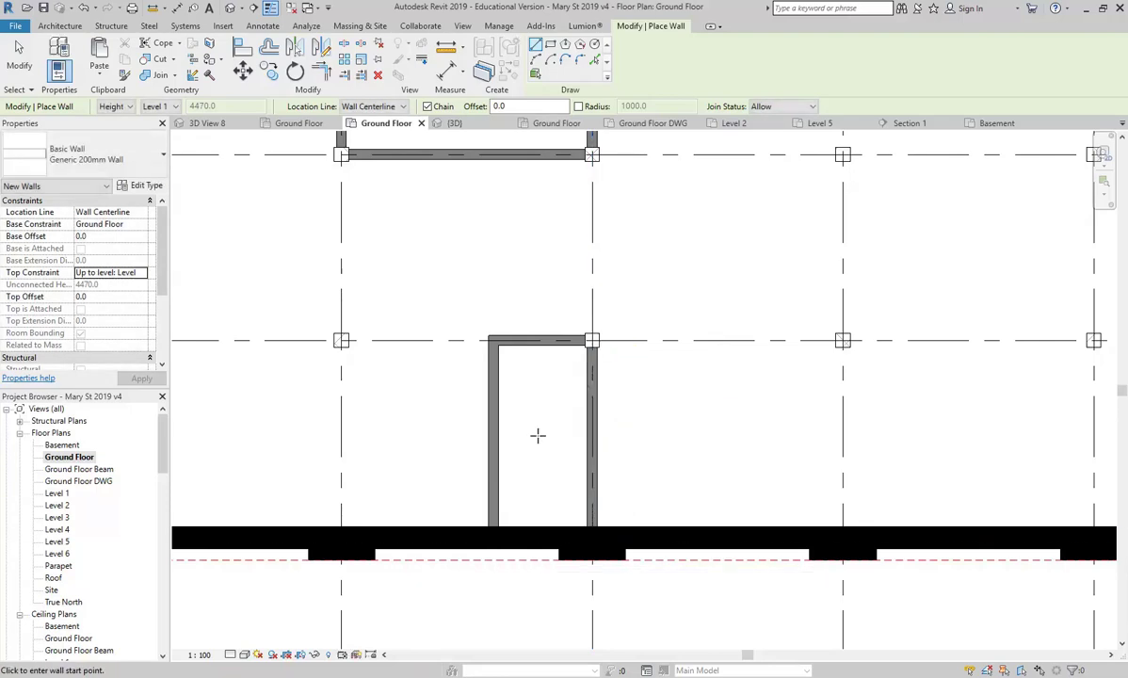
- Move the passage wall opposite grid 7 outward on the Ground Floor plan to leave 2010 mm clear between the two passage walls
{"action": "scroll", "coordinate": [519, 481], "scroll_direction": "down", "scroll_amount": 1}
{"action": "key", "text": "Escape"}
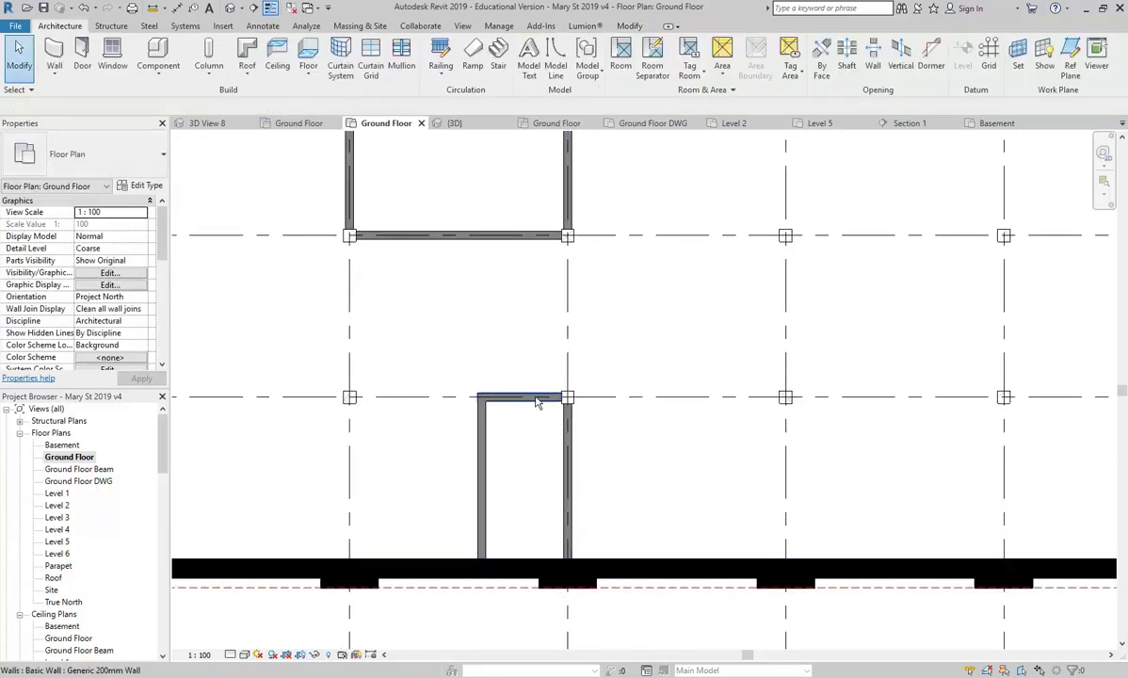
{"action": "scroll", "coordinate": [526, 504], "scroll_direction": "down", "scroll_amount": 1}
{"action": "middle_click_drag", "start_coordinate": [527, 504], "coordinate": [505, 418]}
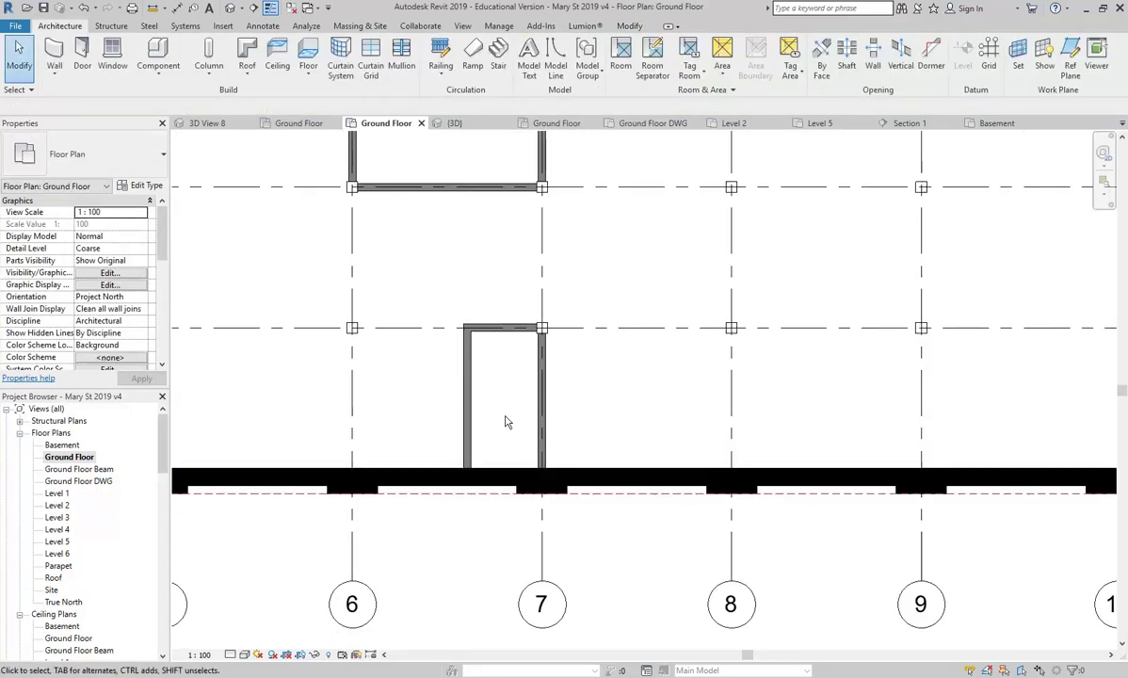
{"action": "scroll", "coordinate": [485, 482], "scroll_direction": "up", "scroll_amount": 1}
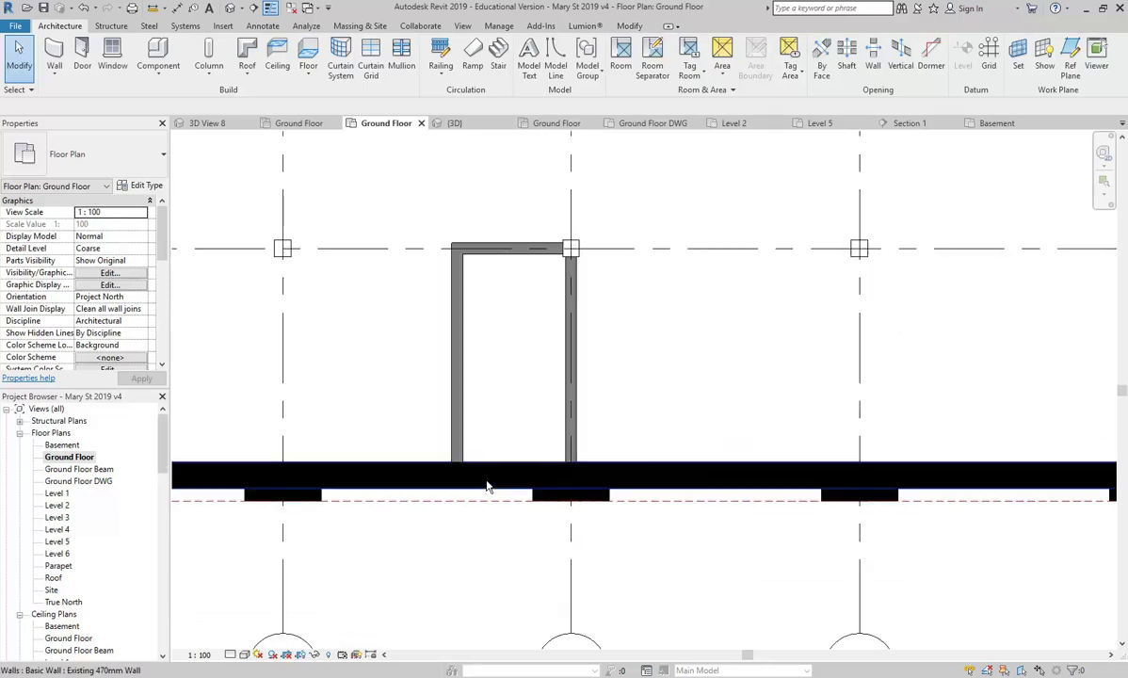
{"action": "left_click", "coordinate": [455, 400]}
{"action": "left_click_drag", "start_coordinate": [456, 401], "coordinate": [446, 401]}
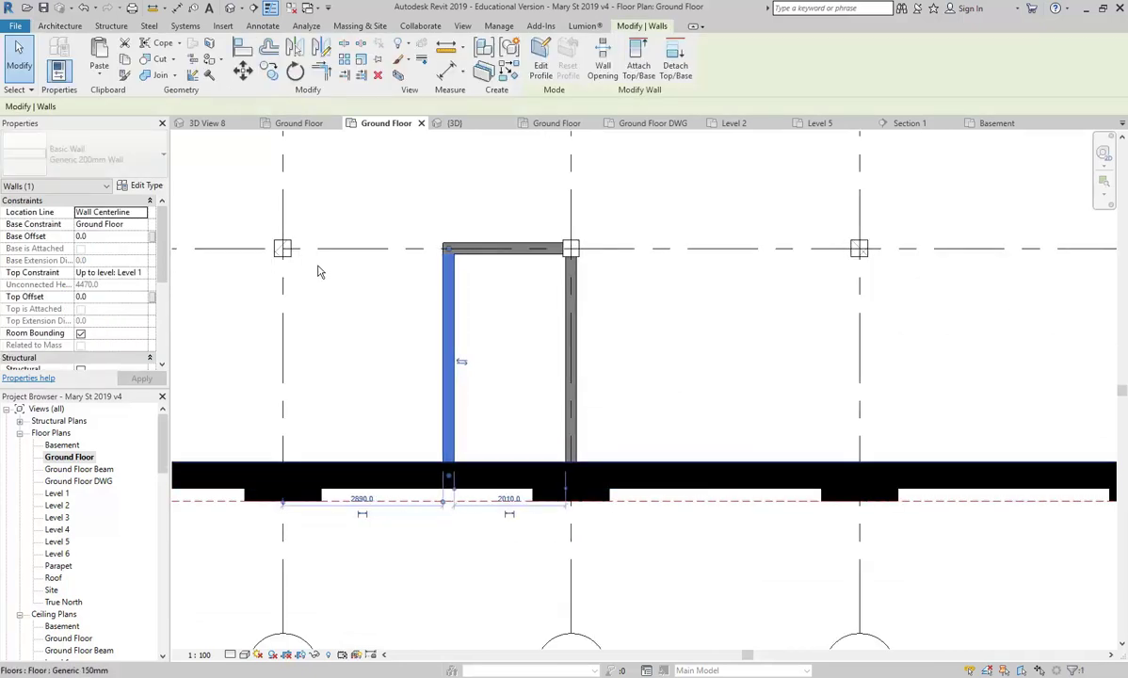
- Place an M_Single-Flush 0813 x 2134mm door in the grid H external wall between the passage walls, swinging outward, 400 mm from the shifted wall
{"action": "left_click", "coordinate": [64, 28]}
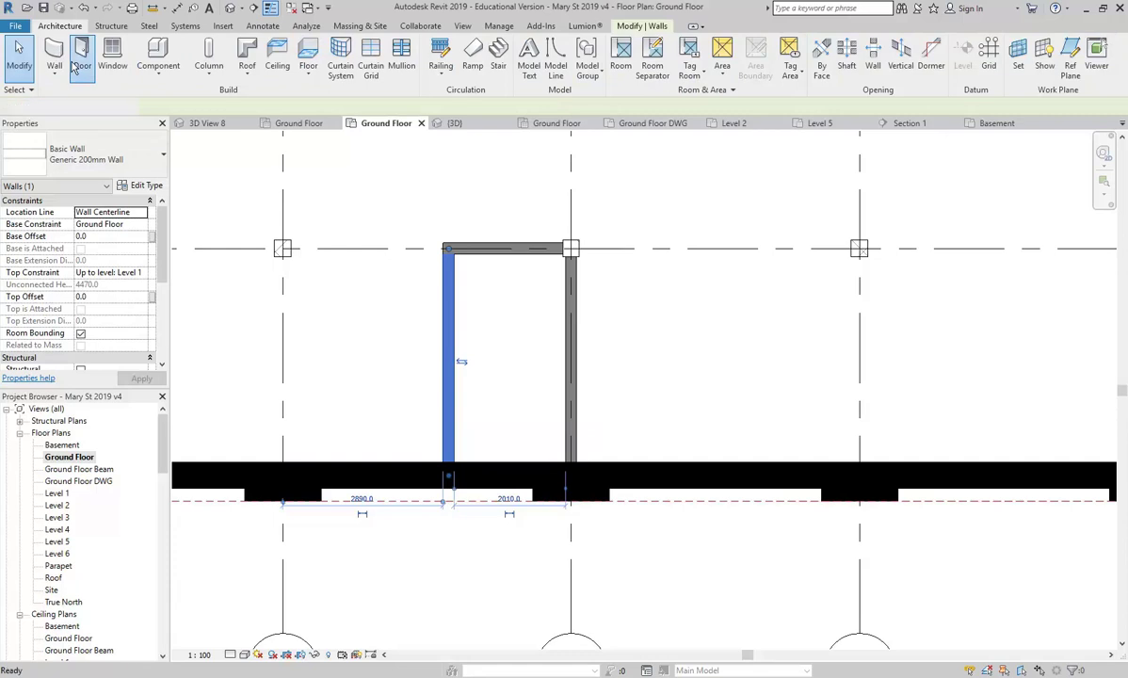
{"action": "left_click", "coordinate": [82, 57]}
{"action": "left_click", "coordinate": [499, 482]}
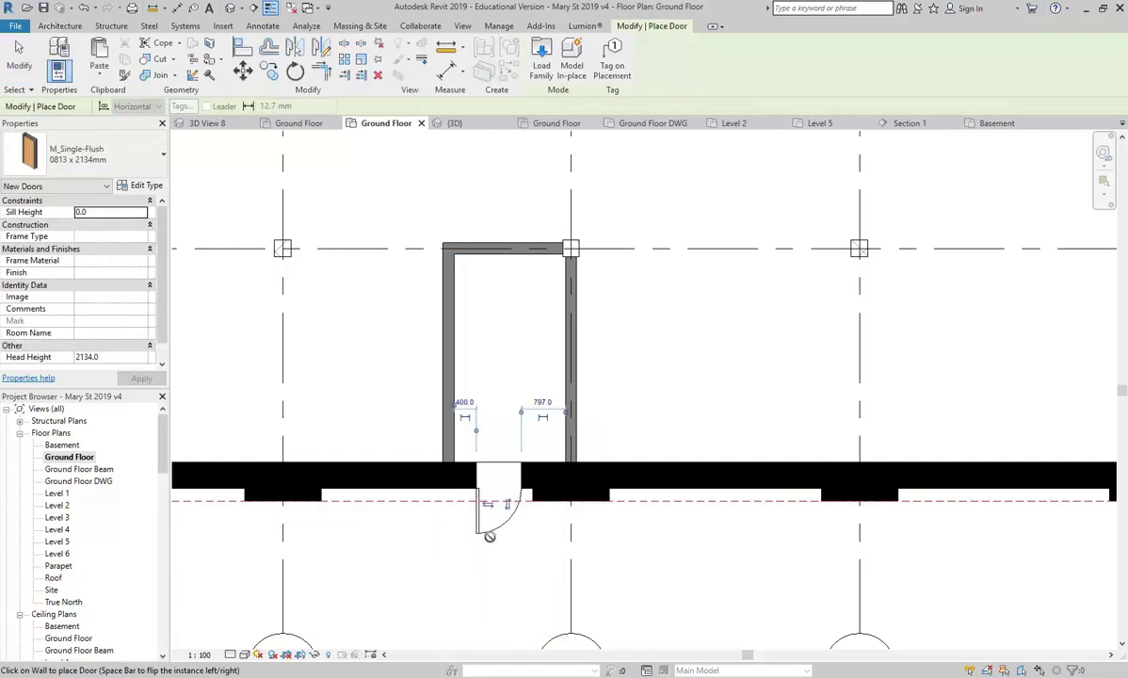
{"action": "key", "text": "Escape"}
{"action": "key", "text": "Escape"}
- Draw a building section line just past grid 6 through the stair core, from beyond grid A to beyond grid H, looking toward grid 10
{"action": "scroll", "coordinate": [382, 390], "scroll_direction": "down", "scroll_amount": 3}
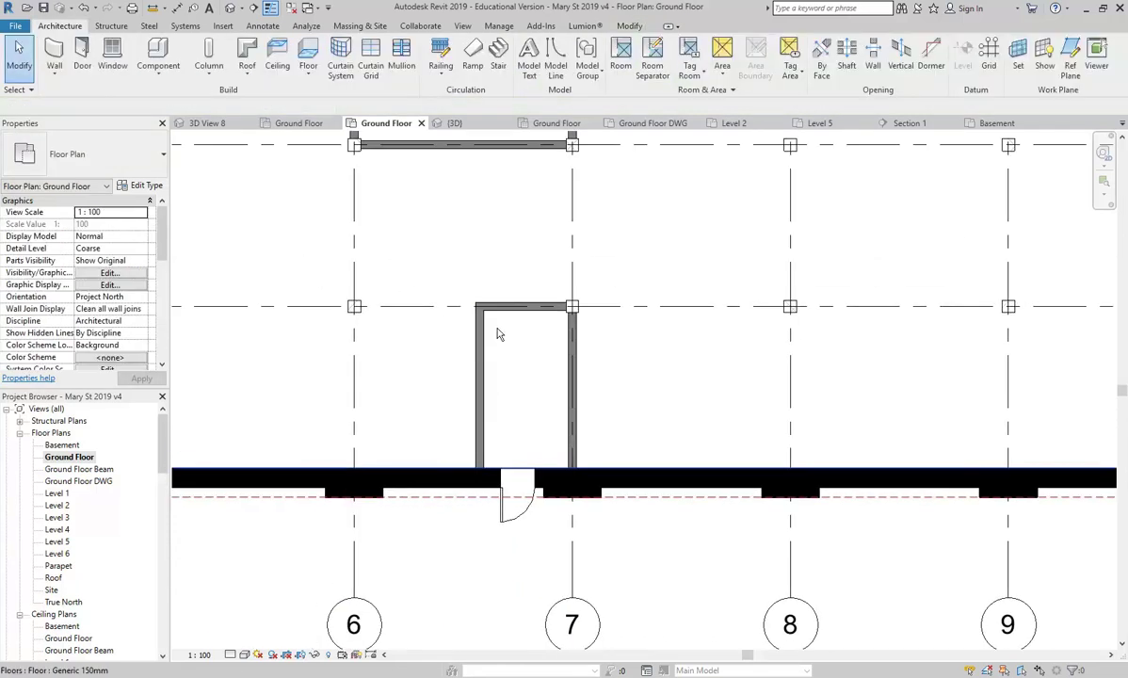
{"action": "middle_click_drag", "start_coordinate": [512, 373], "coordinate": [496, 555]}
{"action": "scroll", "coordinate": [460, 370], "scroll_direction": "down", "scroll_amount": 3}
{"action": "middle_click_drag", "start_coordinate": [327, 384], "coordinate": [367, 434]}
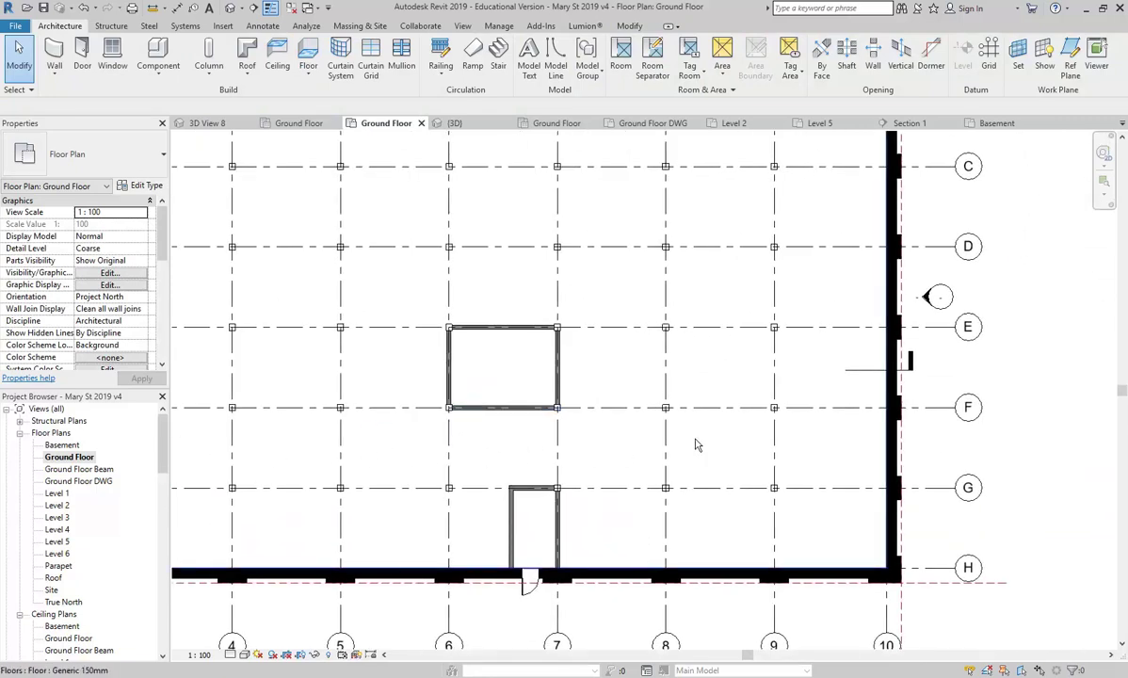
{"action": "scroll", "coordinate": [697, 444], "scroll_direction": "down", "scroll_amount": 3}
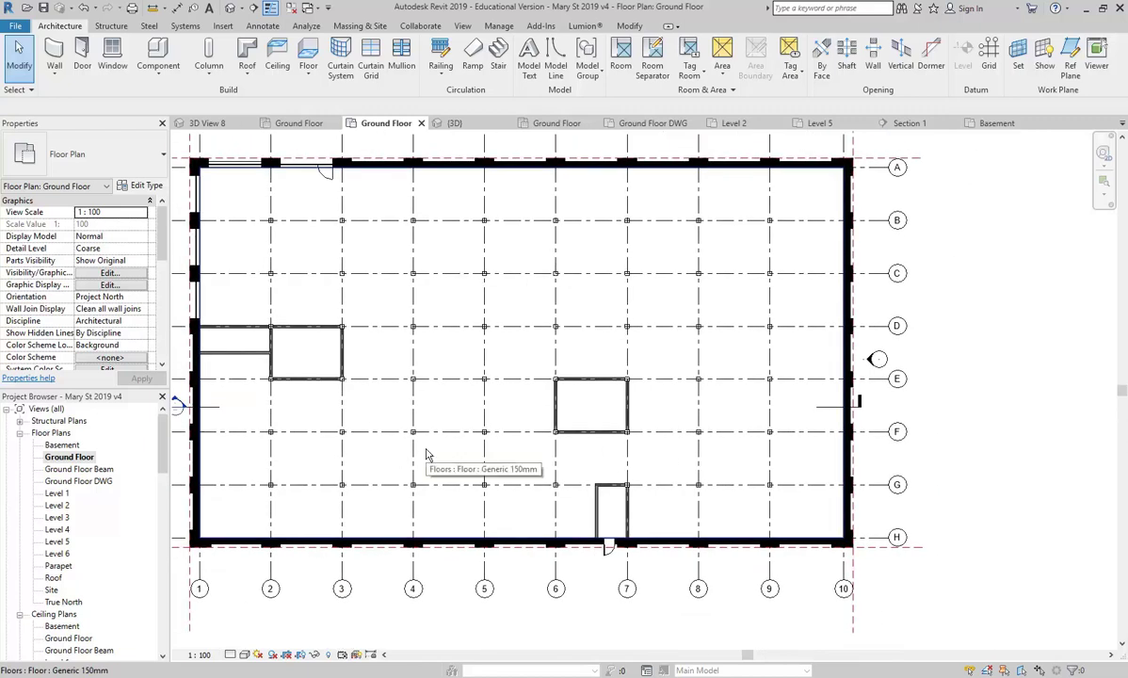
{"action": "scroll", "coordinate": [426, 454], "scroll_direction": "down", "scroll_amount": 4}
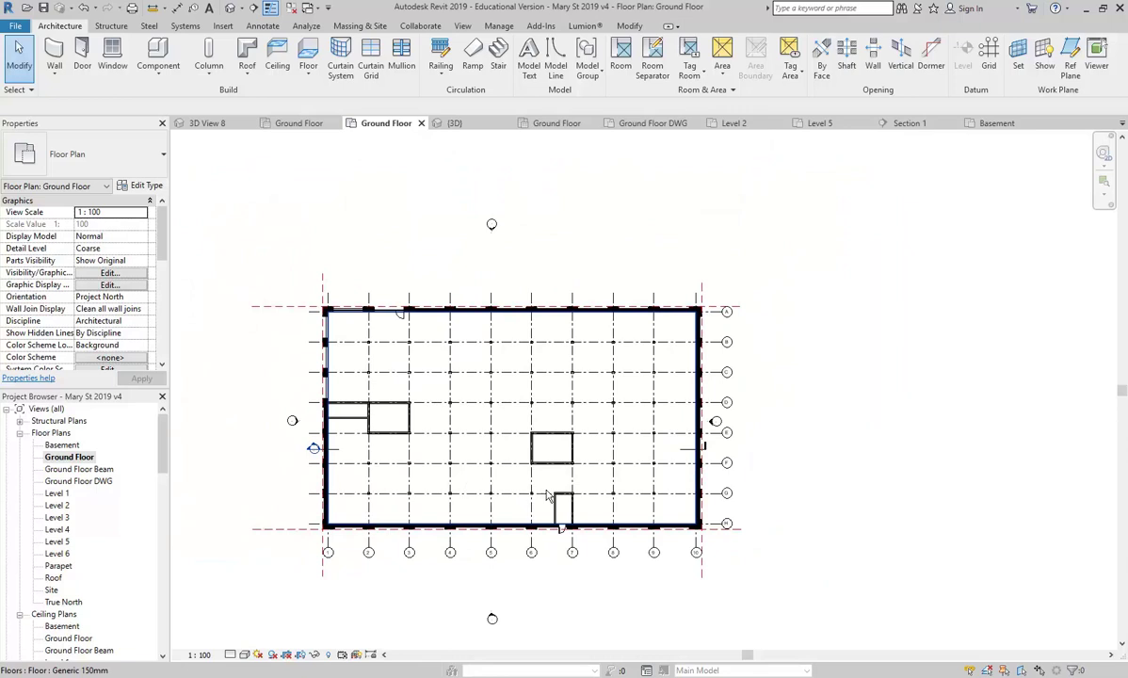
{"action": "scroll", "coordinate": [549, 496], "scroll_direction": "up", "scroll_amount": 2}
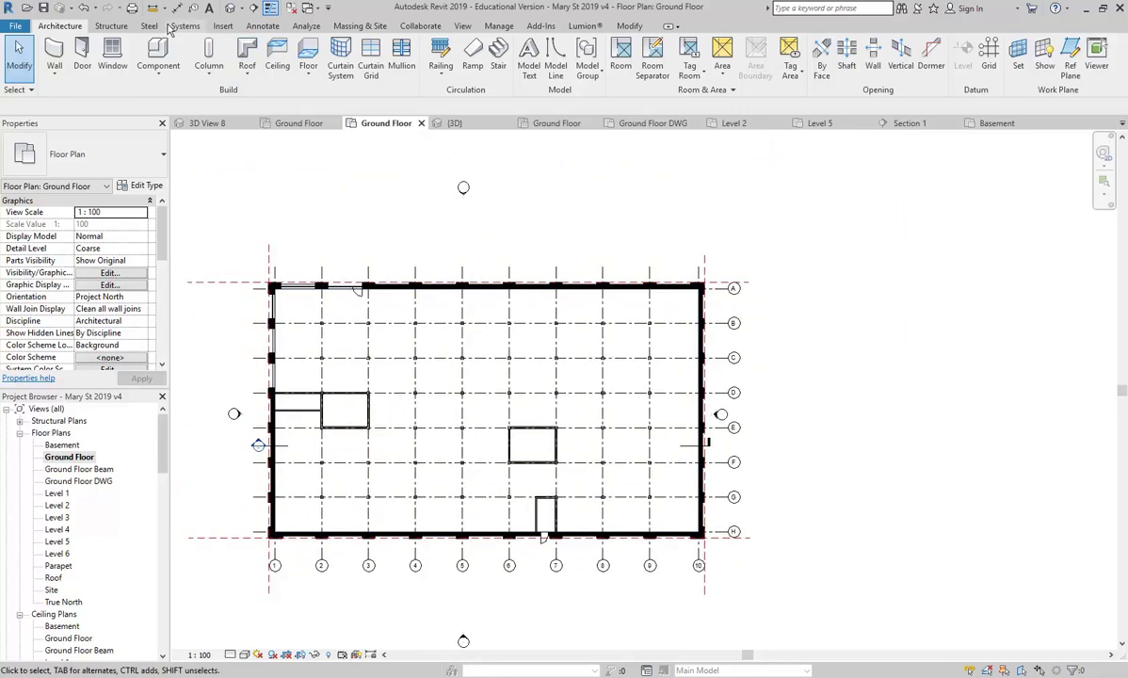
{"action": "left_click", "coordinate": [252, 7]}
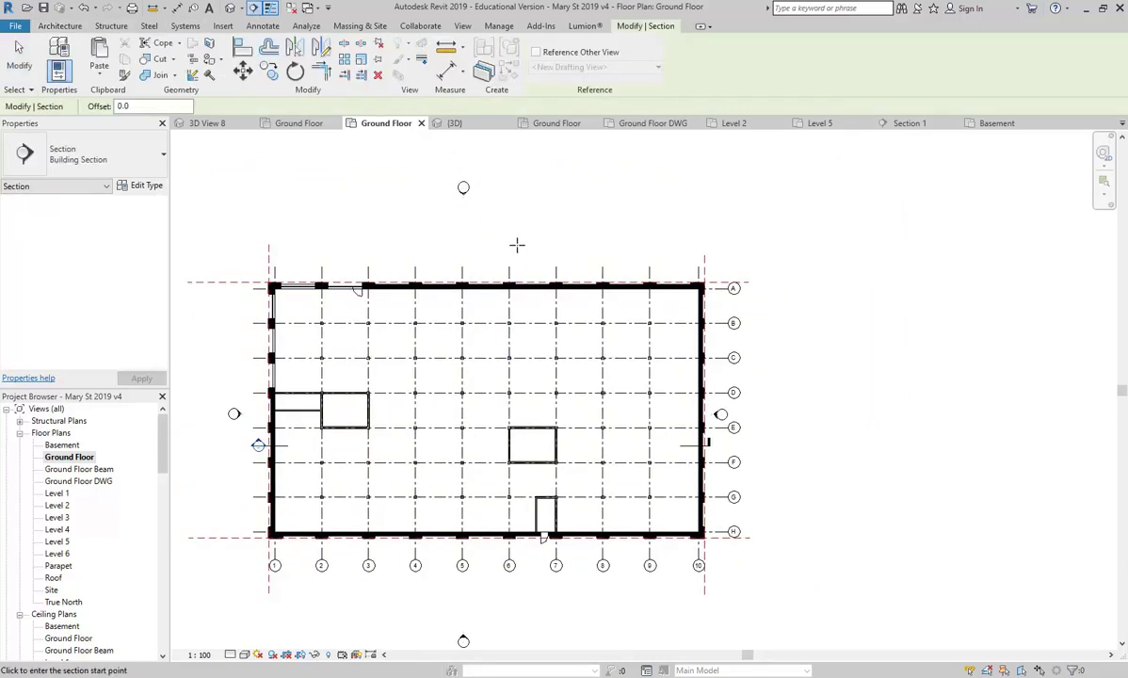
{"action": "left_click", "coordinate": [520, 232]}
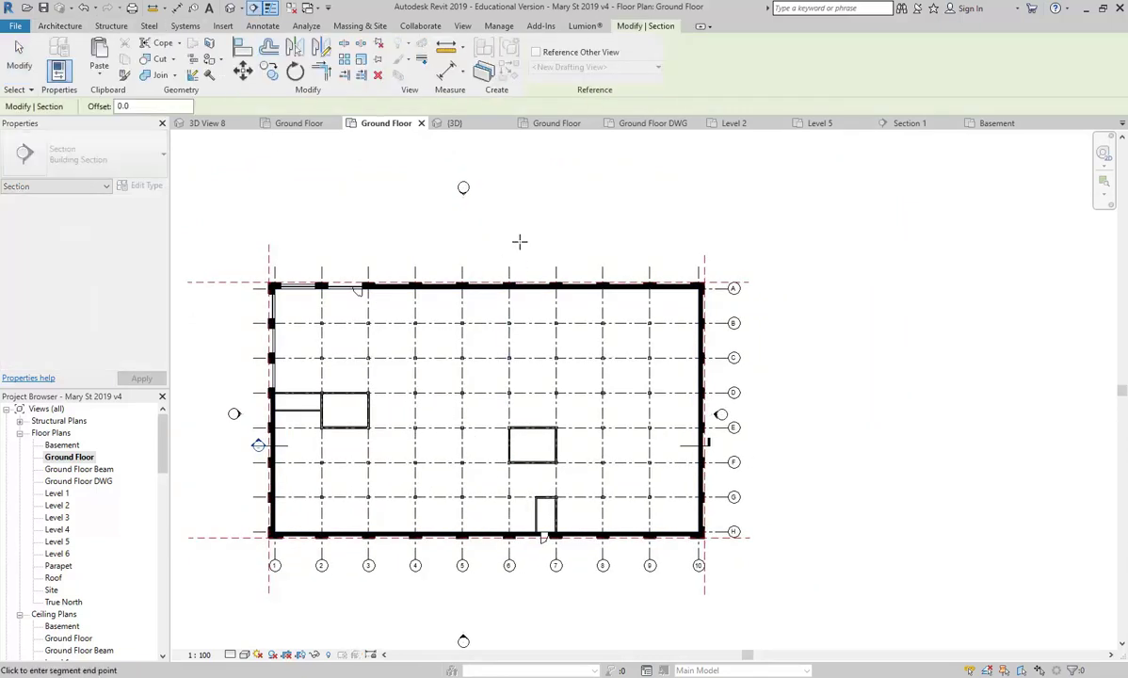
{"action": "left_click", "coordinate": [522, 587]}
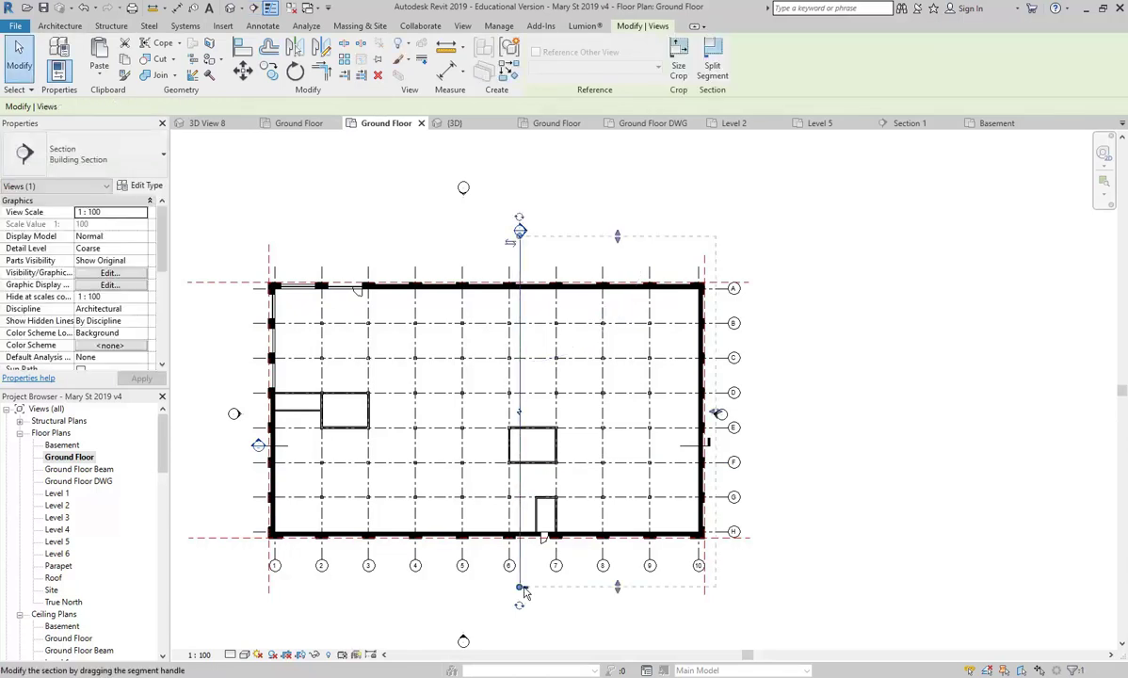
- Open the new section's view and change its visual style from hidden line to shaded
{"action": "right_click", "coordinate": [520, 267]}
{"action": "left_click", "coordinate": [563, 341]}
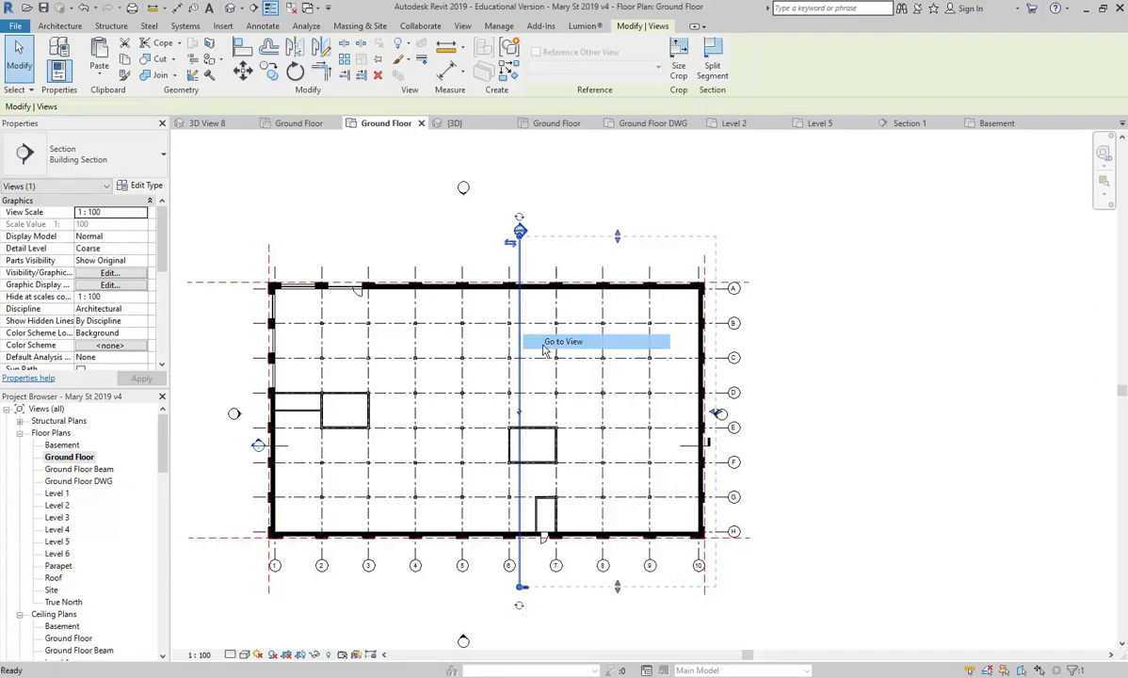
{"action": "scroll", "coordinate": [593, 494], "scroll_direction": "up", "scroll_amount": 5}
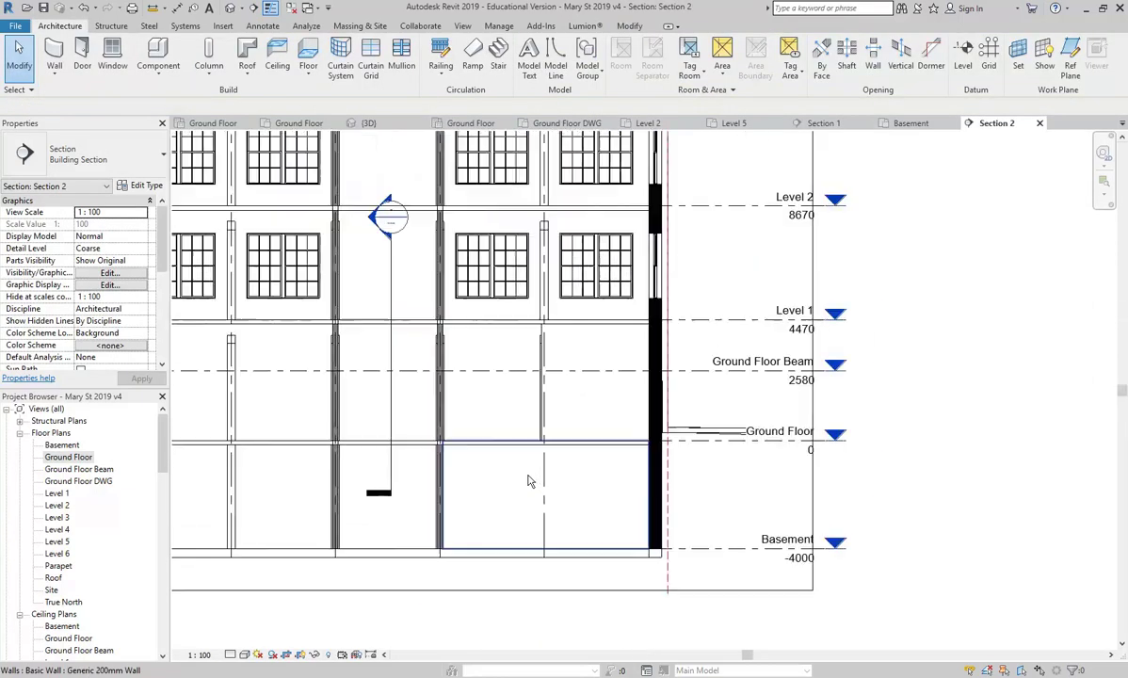
{"action": "scroll", "coordinate": [502, 509], "scroll_direction": "up", "scroll_amount": 2}
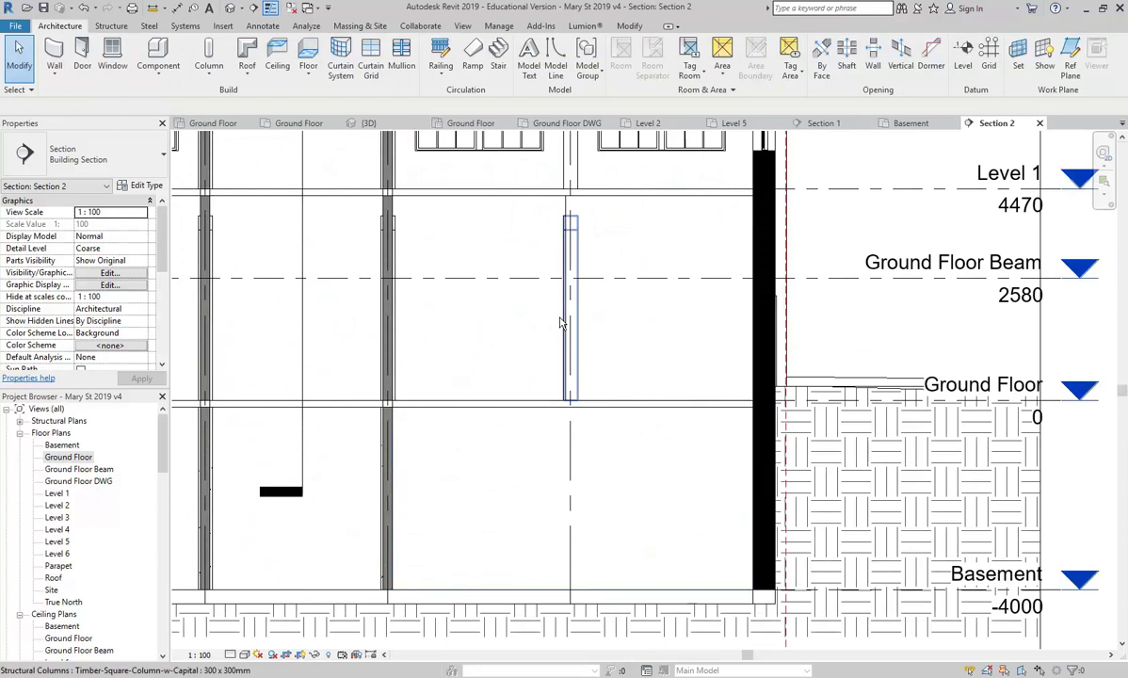
{"action": "left_click", "coordinate": [243, 654]}
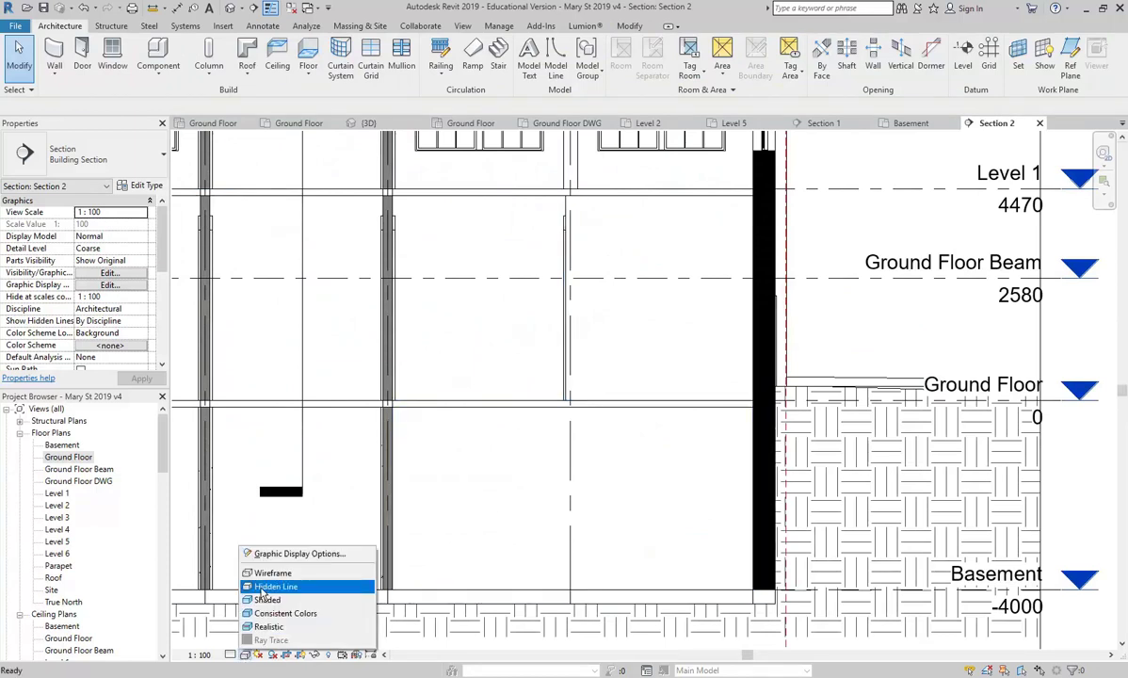
{"action": "left_click", "coordinate": [273, 568]}
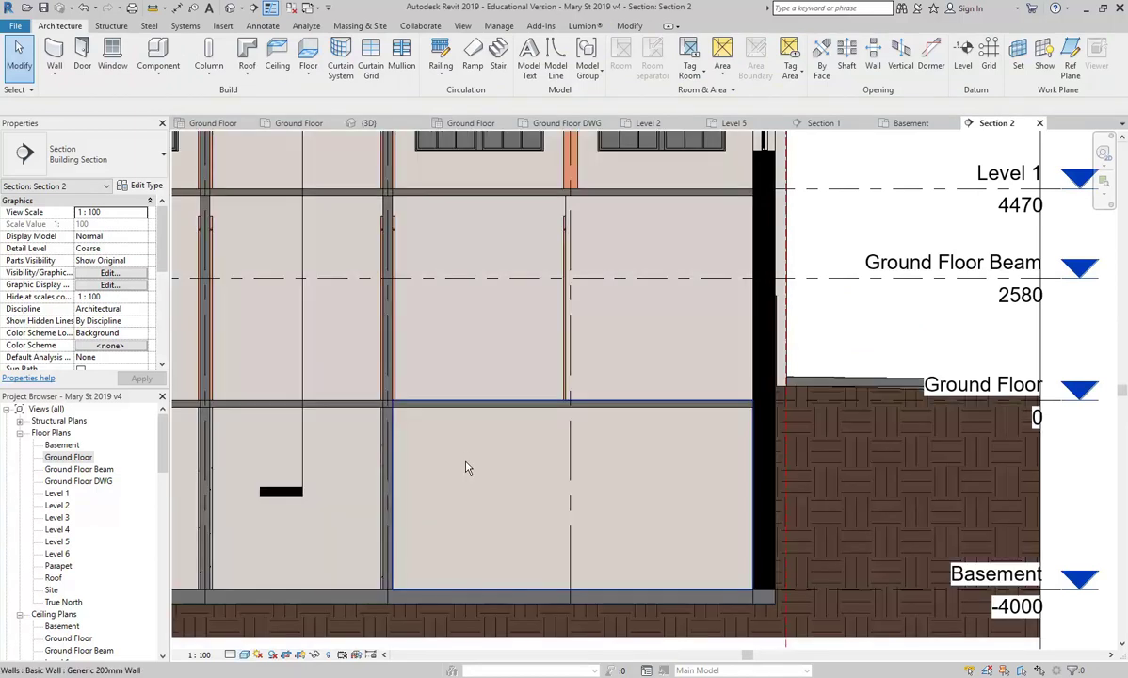
- On the Ground Floor plan, move the section line toward grid 7 so it cuts through the passage and its door, and reopen the section view
{"action": "double_click", "coordinate": [80, 462]}
{"action": "scroll", "coordinate": [423, 528], "scroll_direction": "up", "scroll_amount": 3}
{"action": "left_click_drag", "start_coordinate": [532, 456], "coordinate": [573, 434]}
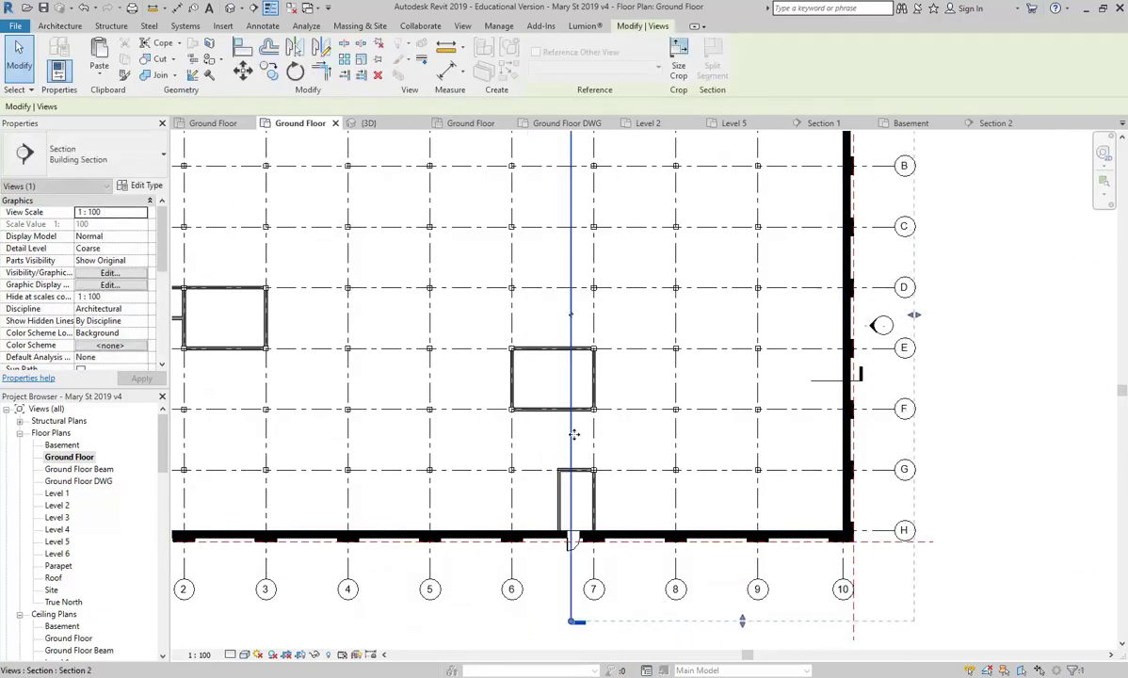
{"action": "right_click", "coordinate": [574, 434]}
{"action": "left_click", "coordinate": [630, 154]}
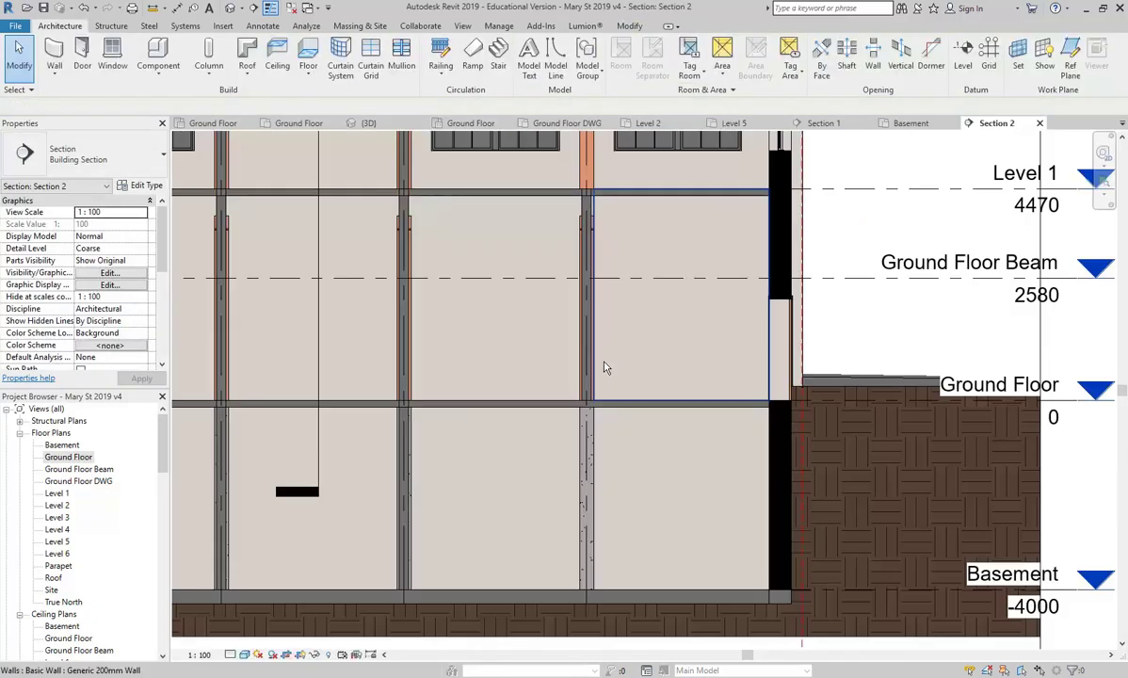
{"action": "scroll", "coordinate": [606, 368], "scroll_direction": "down", "scroll_amount": 5}
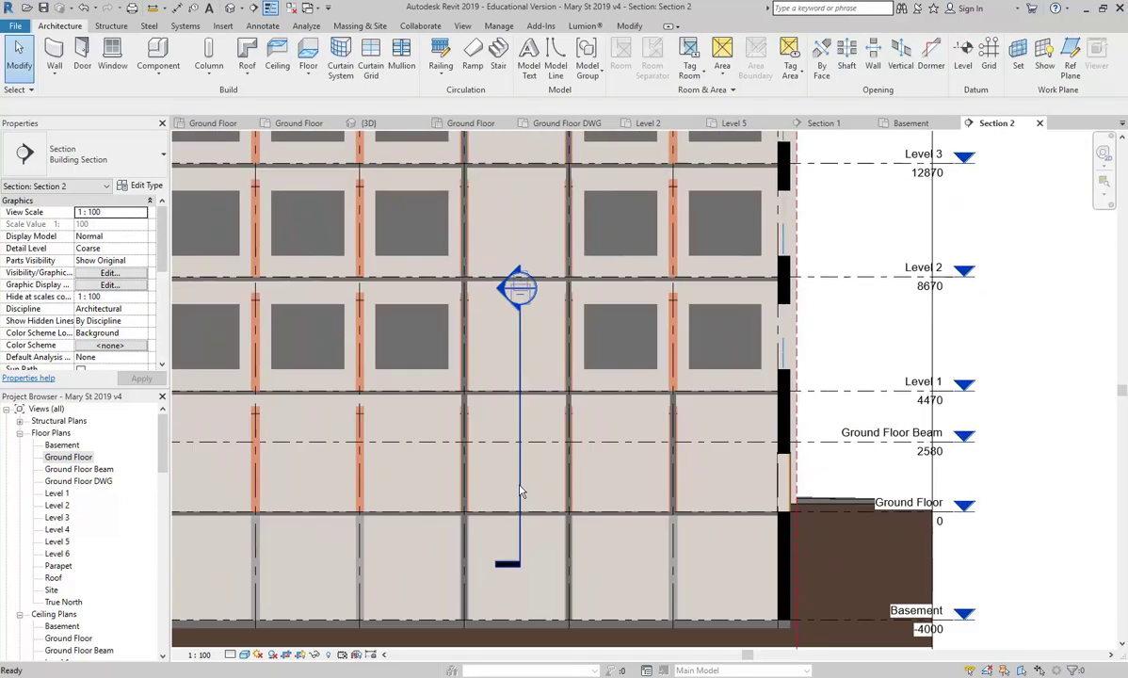
{"action": "scroll", "coordinate": [519, 374], "scroll_direction": "down", "scroll_amount": 4}
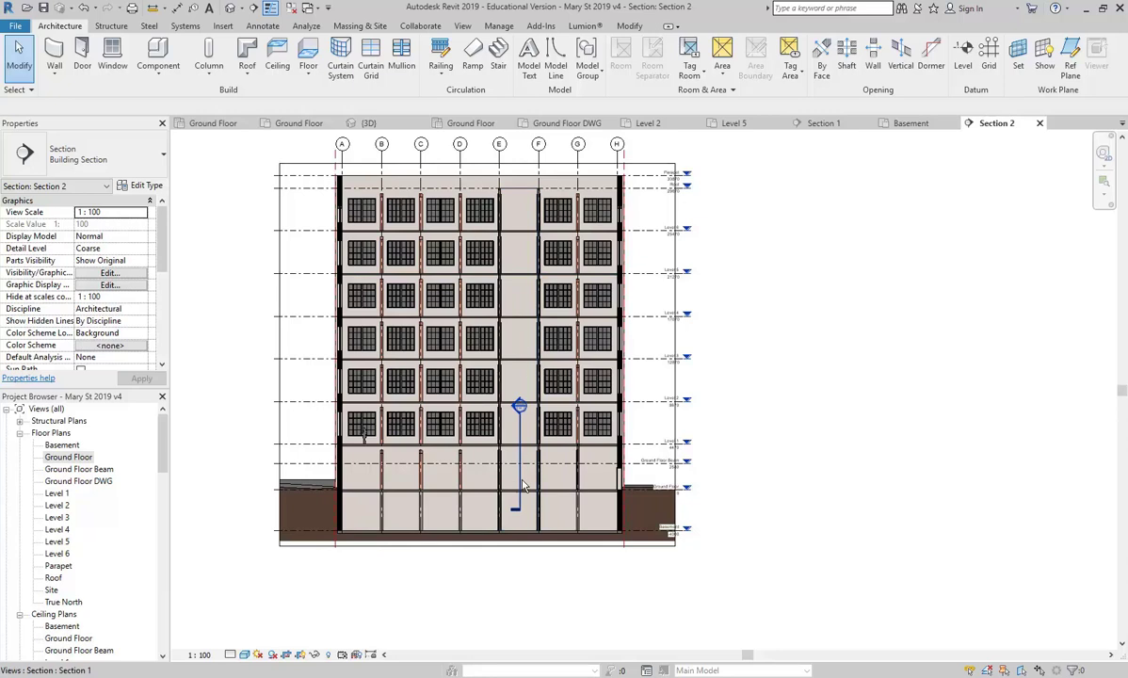
{"action": "scroll", "coordinate": [542, 506], "scroll_direction": "up", "scroll_amount": 2}
{"action": "scroll", "coordinate": [543, 510], "scroll_direction": "up", "scroll_amount": 3}
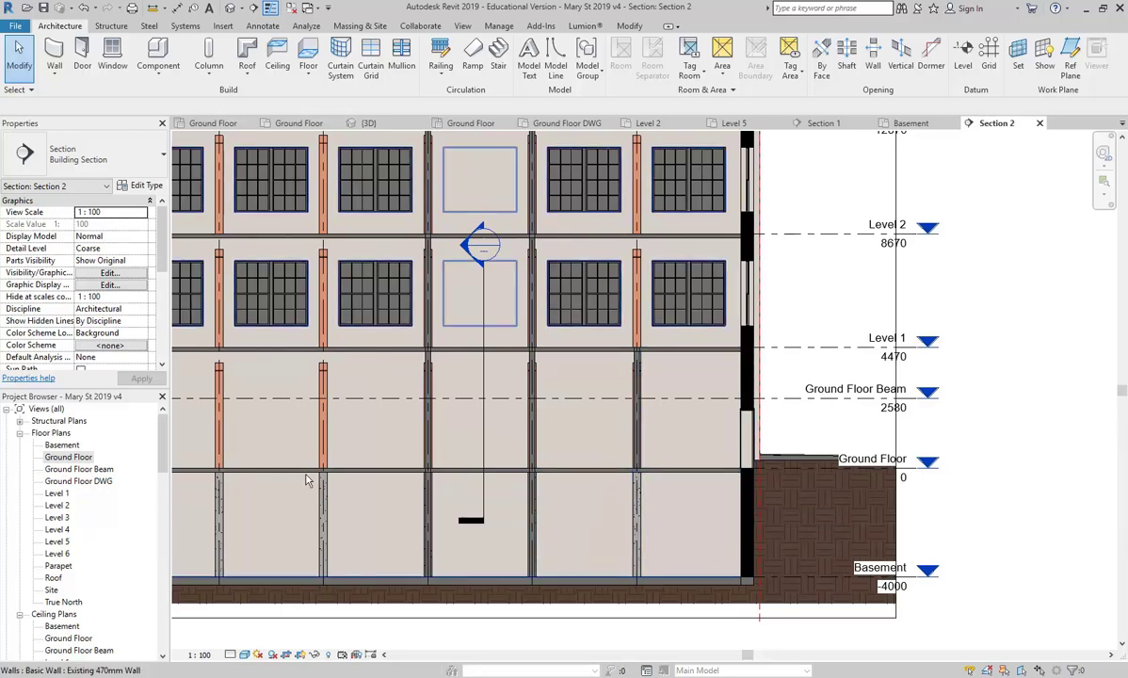
- Open the Basement floor plan at the stair core and its passage to grid H
{"action": "double_click", "coordinate": [69, 457]}
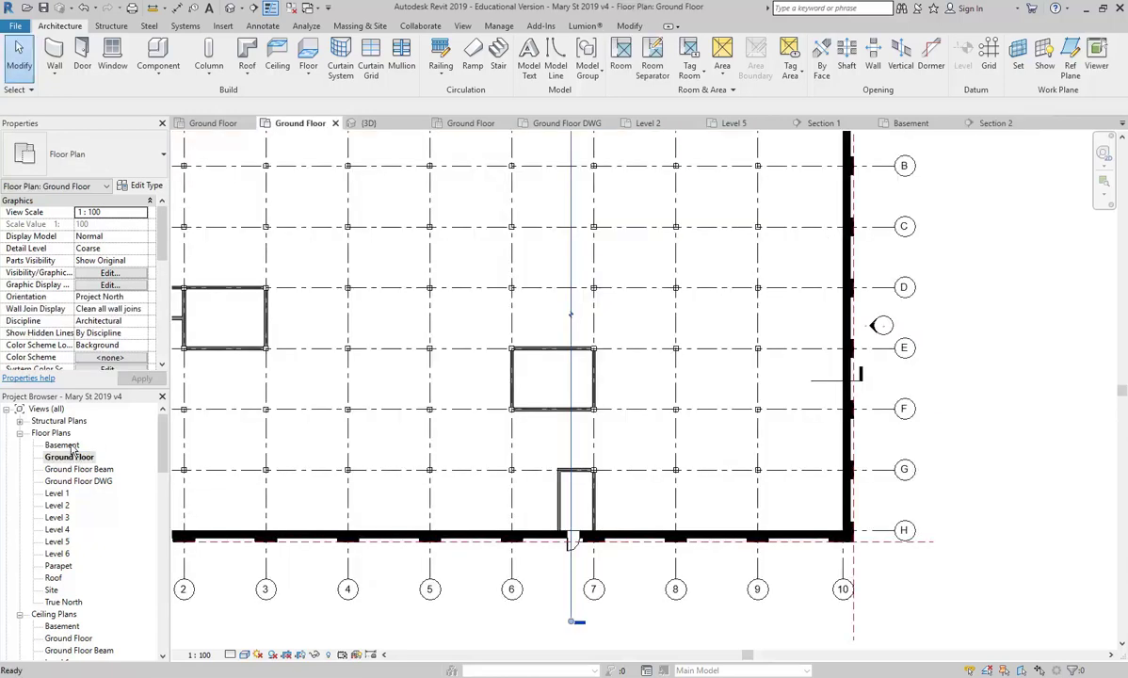
{"action": "double_click", "coordinate": [62, 444]}
{"action": "middle_click_drag", "start_coordinate": [433, 469], "coordinate": [482, 479]}
{"action": "scroll", "coordinate": [482, 479], "scroll_direction": "up", "scroll_amount": 2}
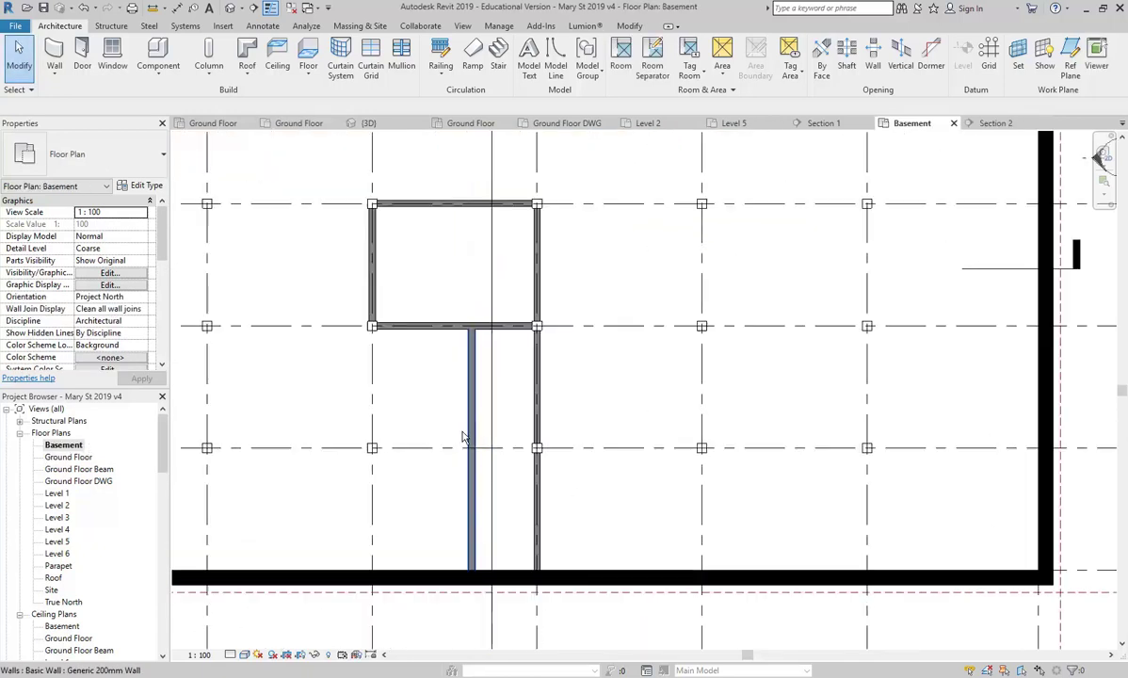
{"action": "left_click", "coordinate": [499, 59]}
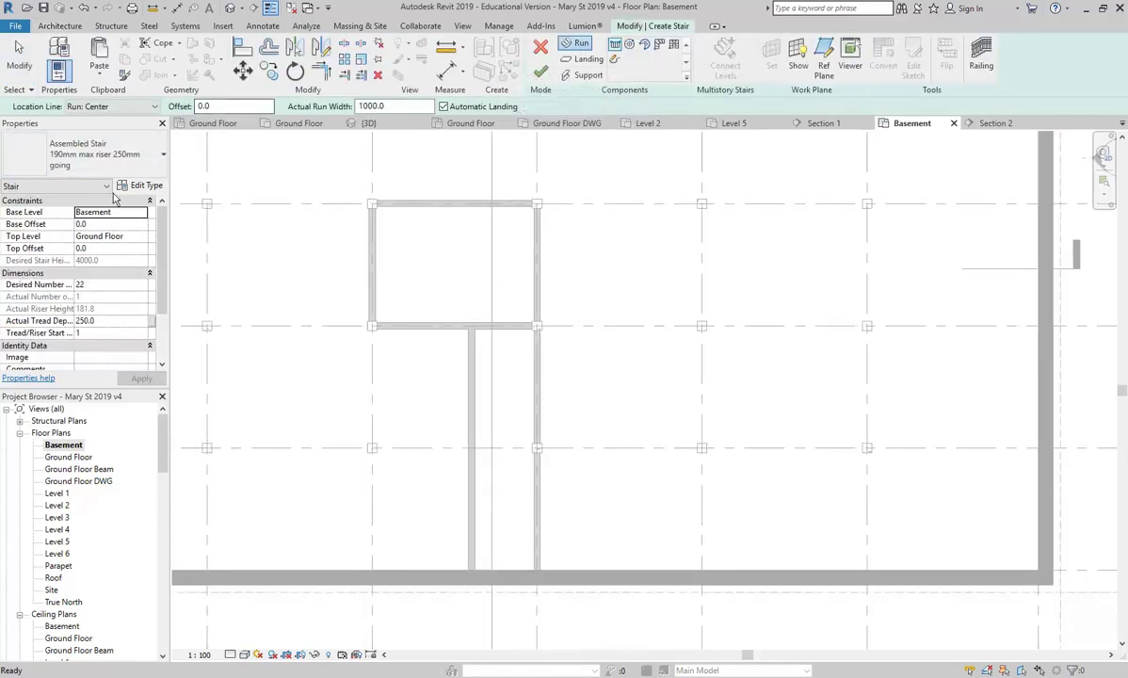
{"action": "left_click", "coordinate": [114, 152]}
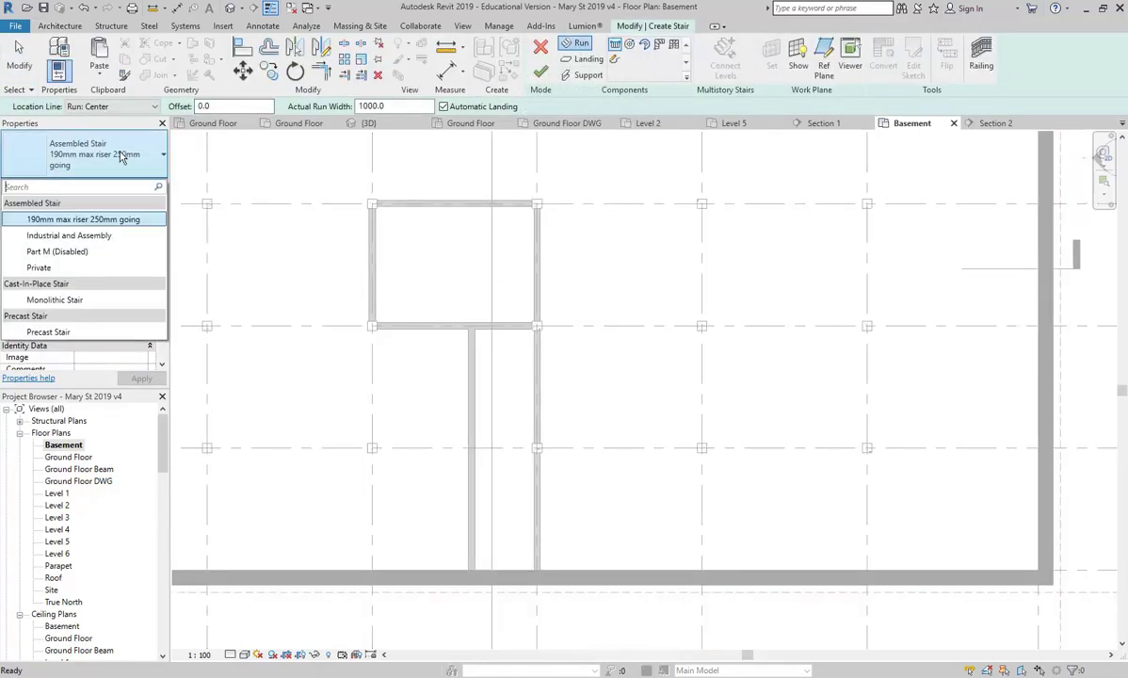
{"action": "left_click", "coordinate": [71, 301]}
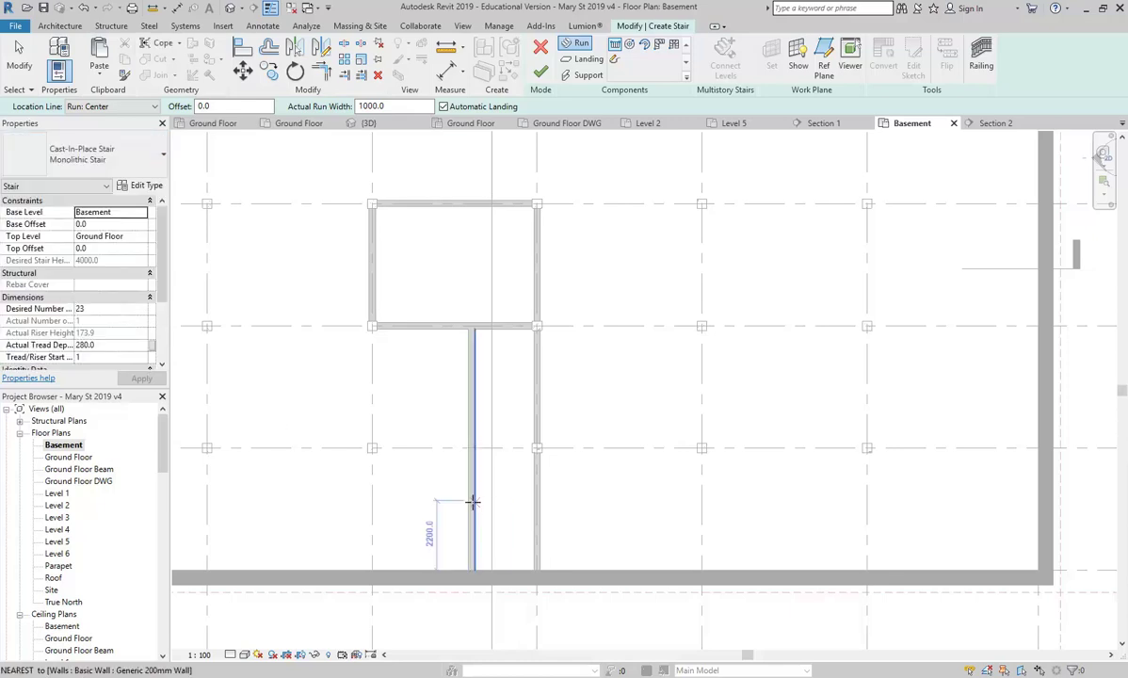
{"action": "scroll", "coordinate": [453, 400], "scroll_direction": "up", "scroll_amount": 2}
{"action": "left_click", "coordinate": [473, 357]}
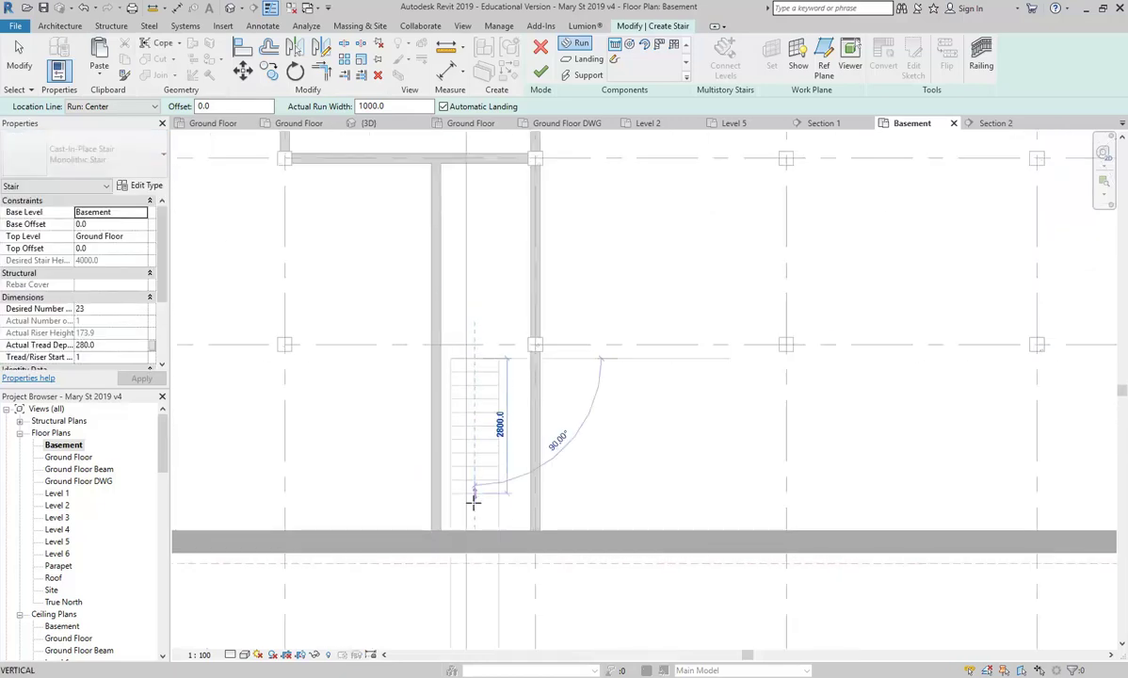
{"action": "middle_click_drag", "start_coordinate": [474, 577], "coordinate": [461, 463]}
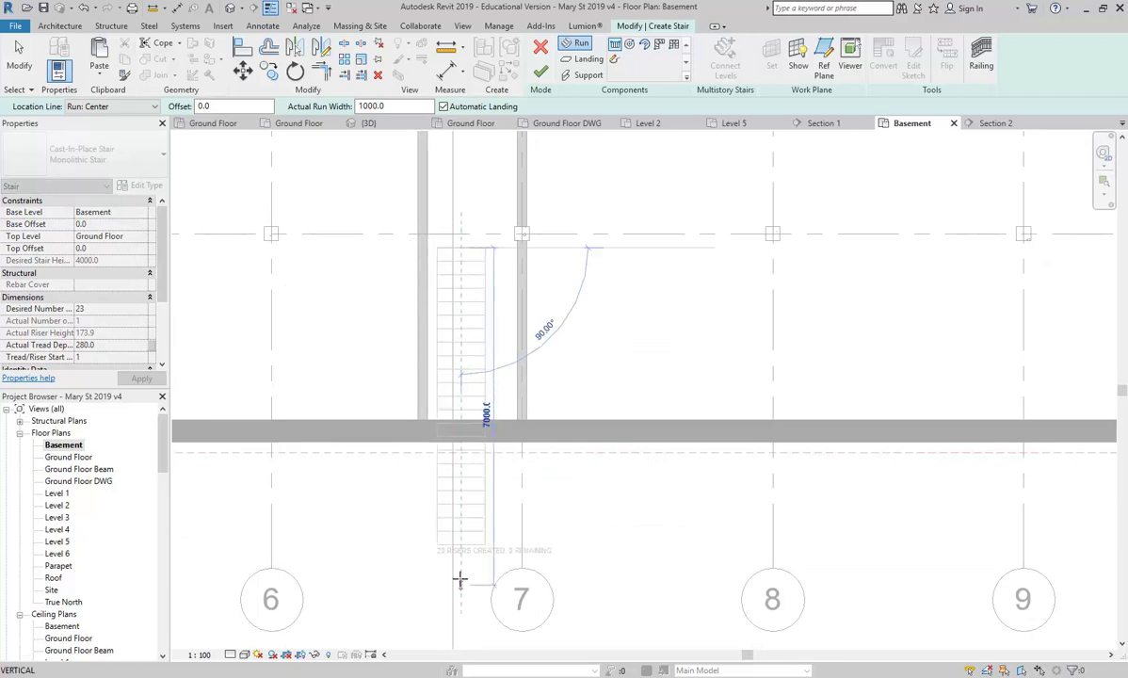
{"action": "scroll", "coordinate": [464, 576], "scroll_direction": "down", "scroll_amount": 2}
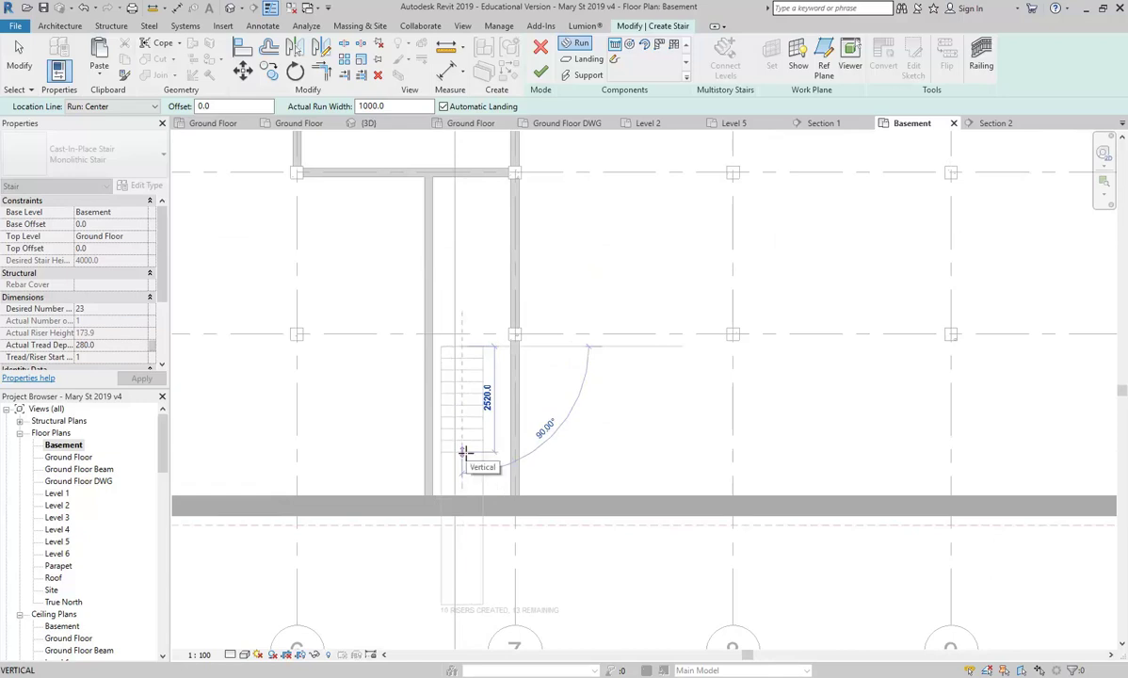
{"action": "key", "text": "Escape"}
{"action": "key", "text": "Escape"}
{"action": "scroll", "coordinate": [466, 456], "scroll_direction": "down", "scroll_amount": 3}
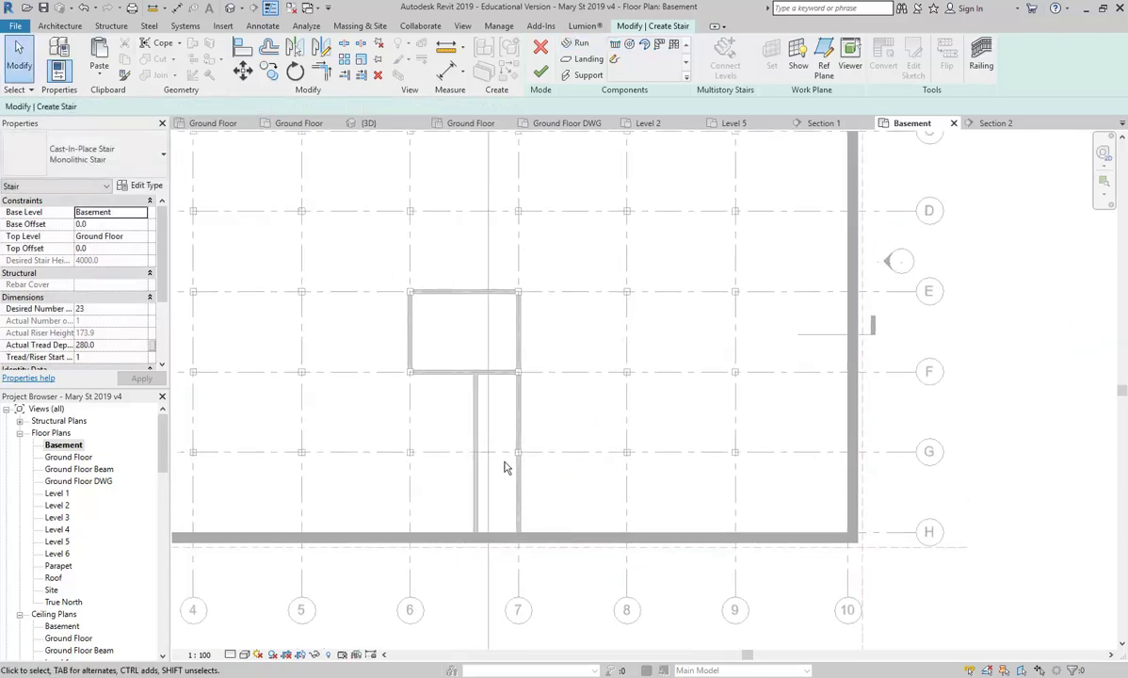
{"action": "left_click", "coordinate": [540, 52]}
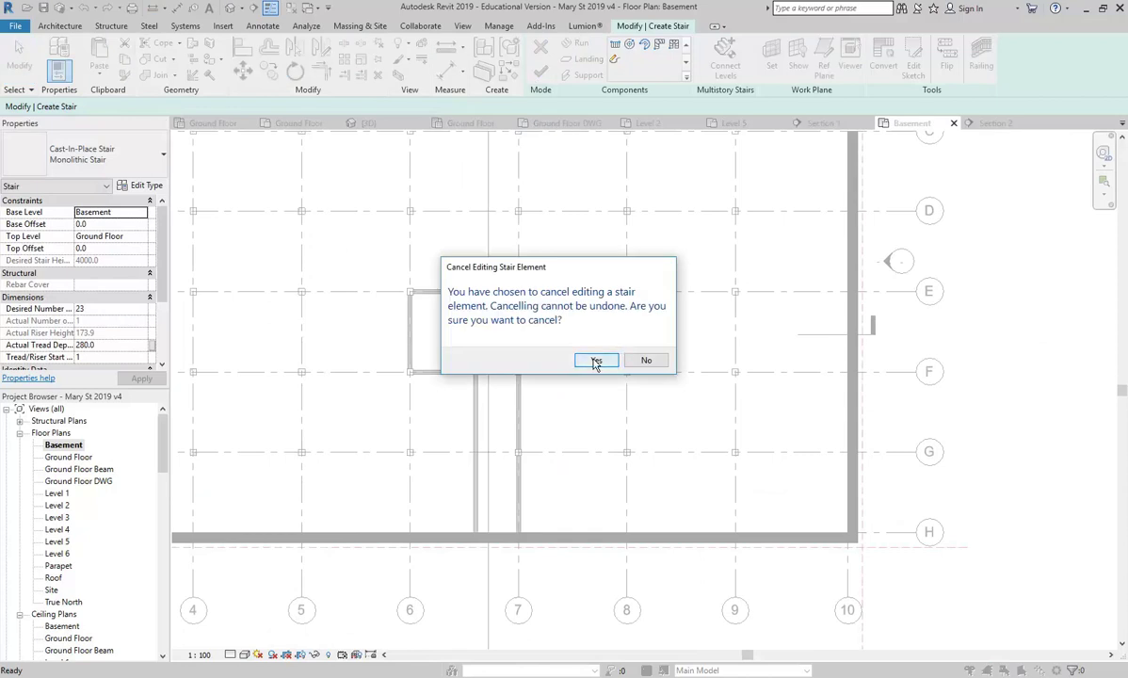
{"action": "left_click", "coordinate": [596, 363]}
{"action": "scroll", "coordinate": [504, 370], "scroll_direction": "down", "scroll_amount": 4}
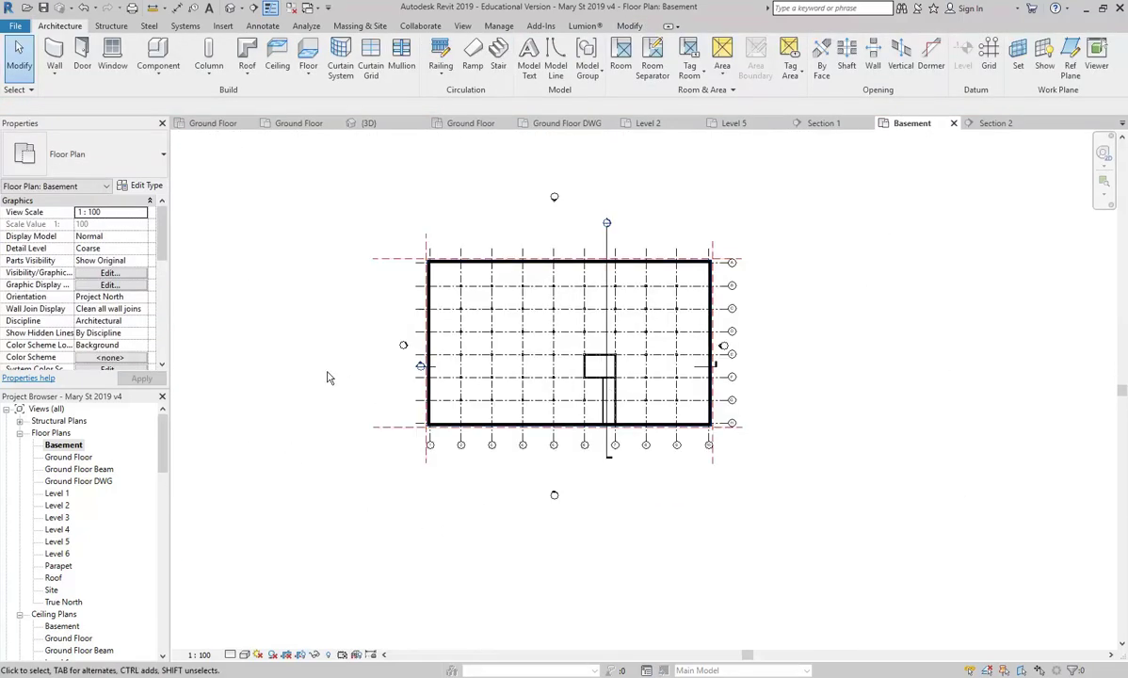
- In Section 2, set the Basement level's elevation to -3000
{"action": "double_click", "coordinate": [605, 224]}
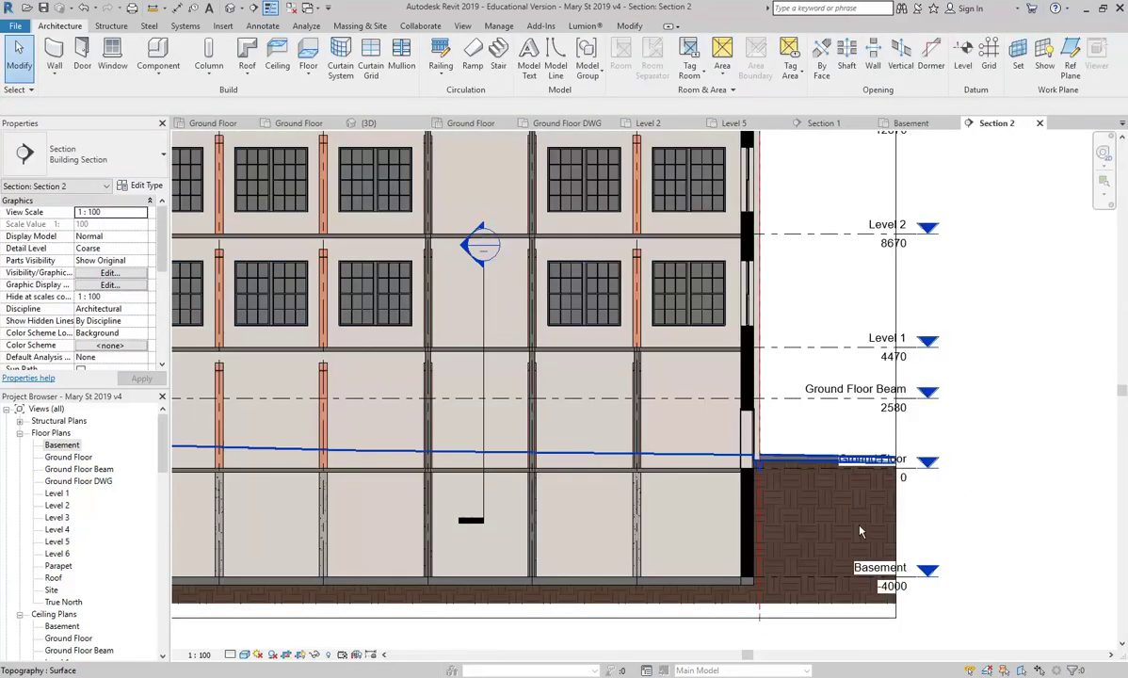
{"action": "scroll", "coordinate": [607, 456], "scroll_direction": "up", "scroll_amount": 3}
{"action": "scroll", "coordinate": [593, 438], "scroll_direction": "up", "scroll_amount": 1}
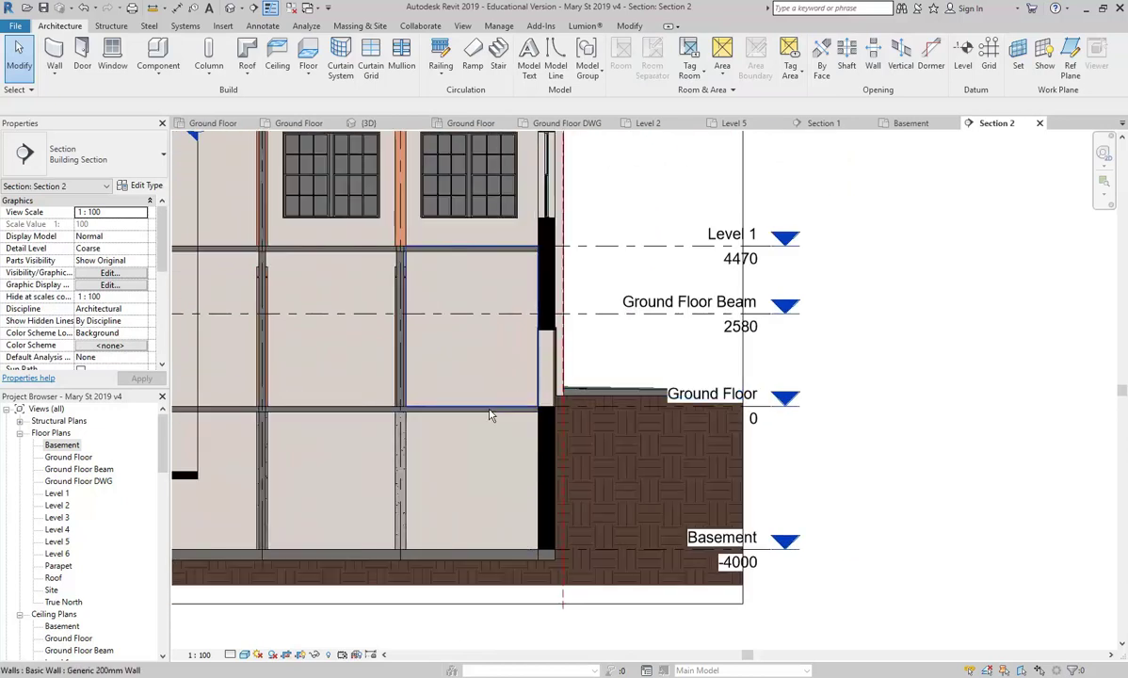
{"action": "double_click", "coordinate": [760, 560]}
{"action": "scroll", "coordinate": [773, 593], "scroll_direction": "up", "scroll_amount": 3}
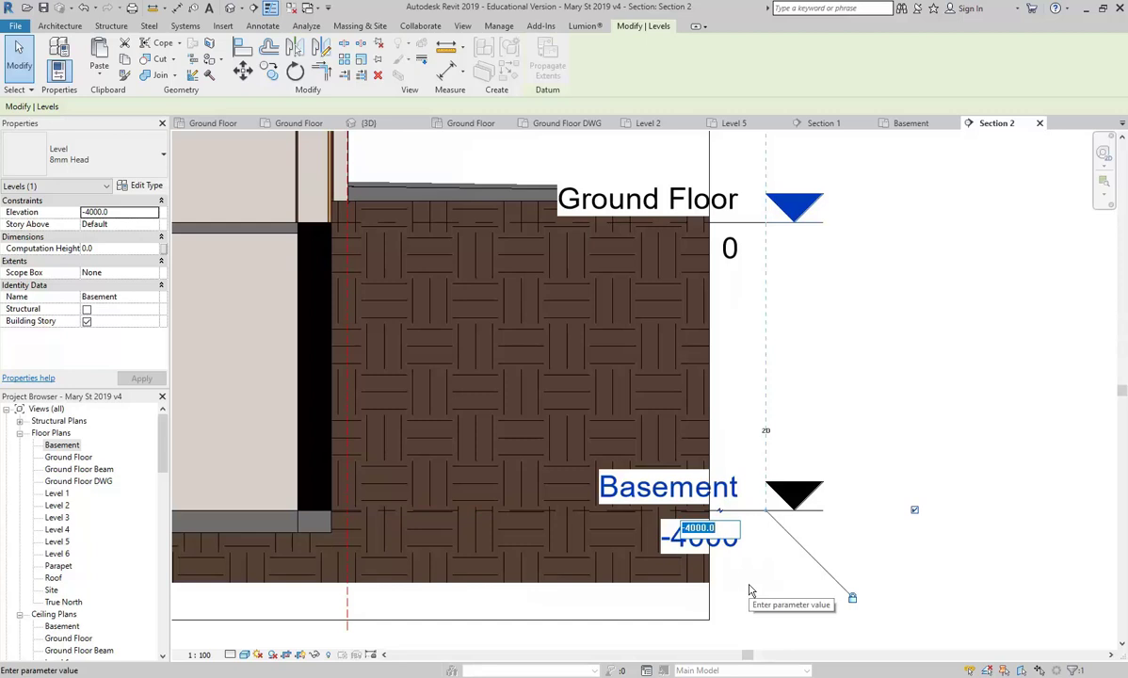
{"action": "type", "text": "3"}
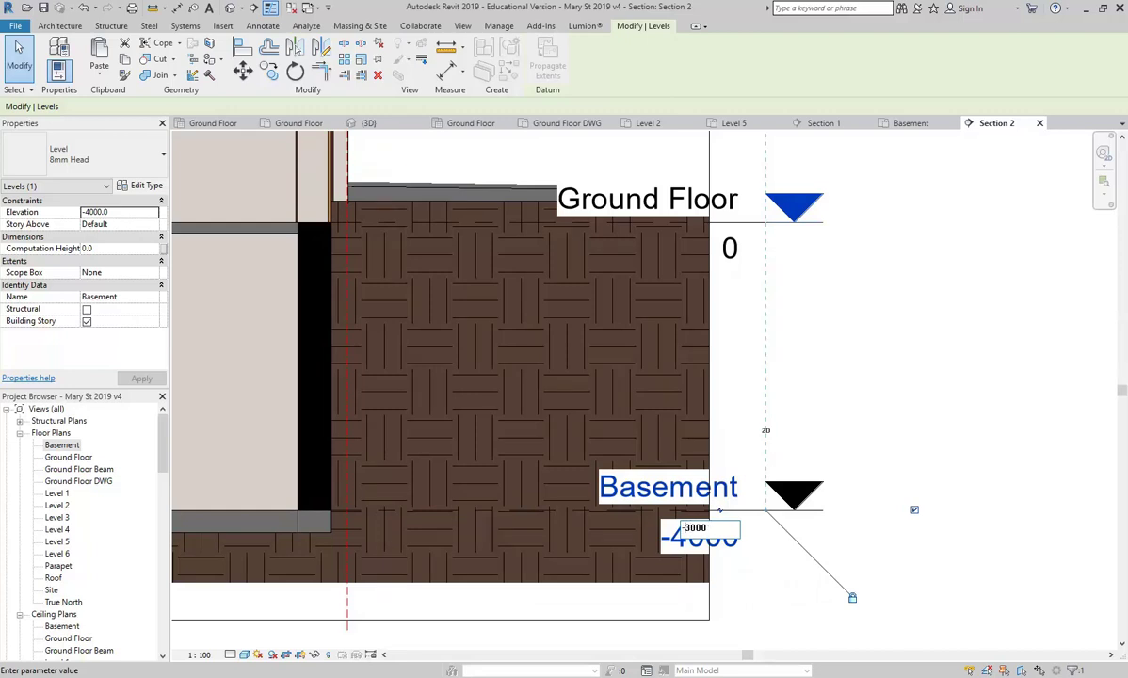
{"action": "key", "text": "Return"}
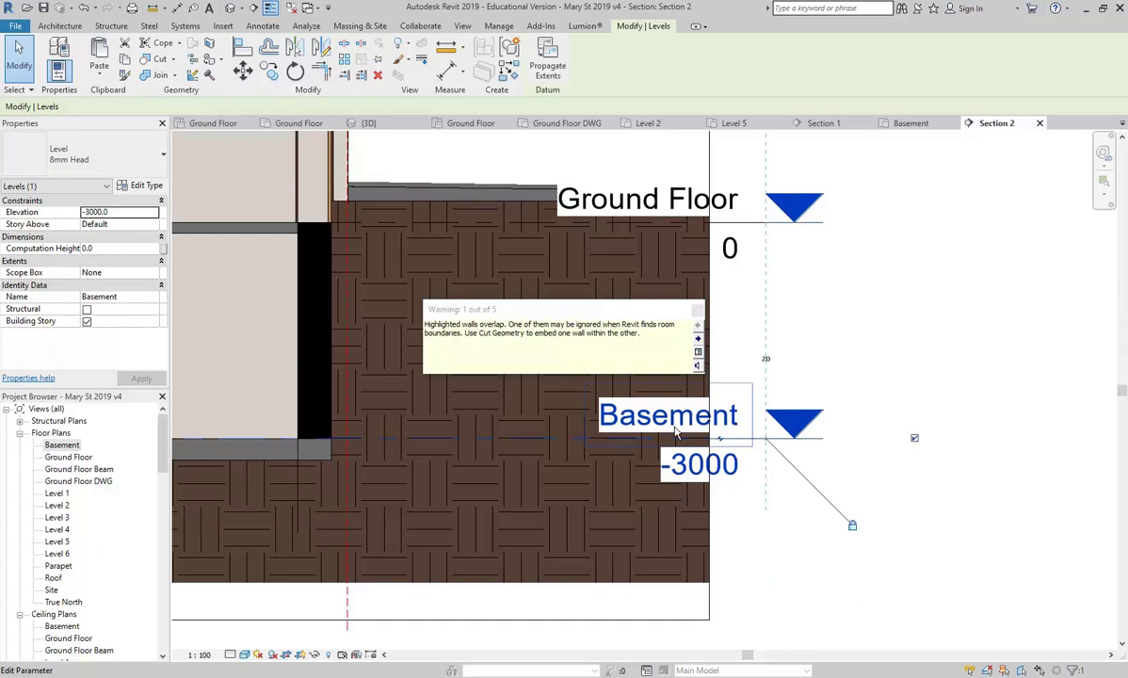
{"action": "key", "text": "Escape"}
{"action": "scroll", "coordinate": [519, 430], "scroll_direction": "down", "scroll_amount": 3}
{"action": "middle_click_drag", "start_coordinate": [504, 549], "coordinate": [472, 423]}
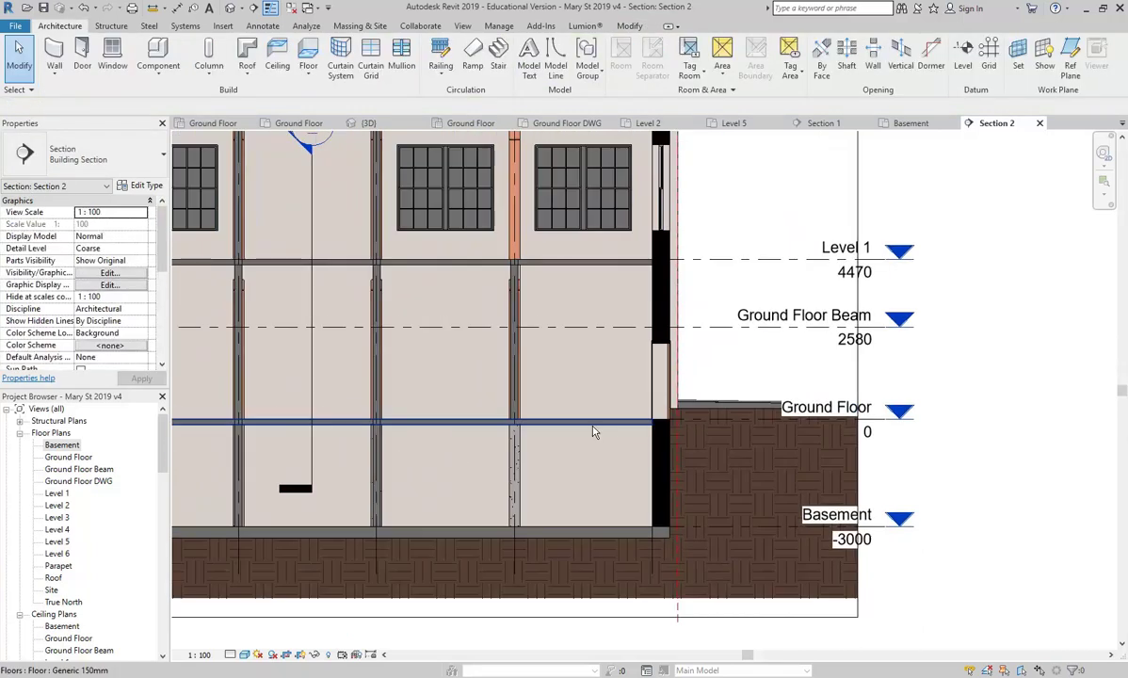
- On the Basement plan, draw a straight 17-riser Cast-In-Place Monolithic Stair run in the passage, from grid G toward and past grid H
{"action": "double_click", "coordinate": [62, 444]}
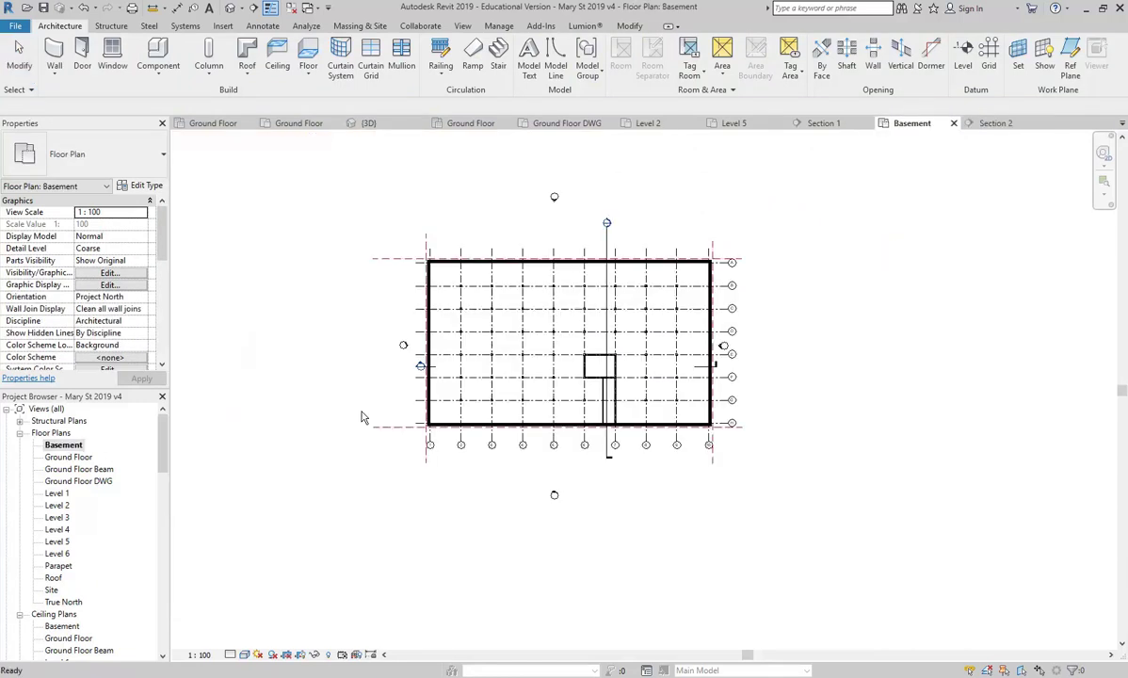
{"action": "scroll", "coordinate": [731, 431], "scroll_direction": "up", "scroll_amount": 5}
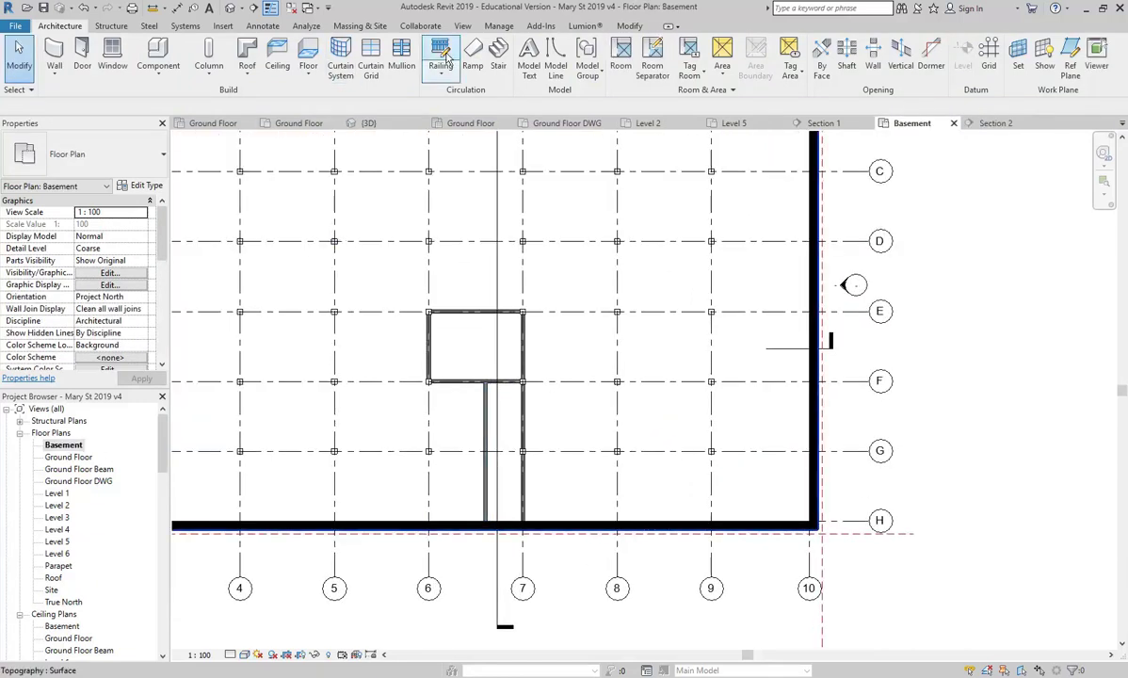
{"action": "left_click", "coordinate": [498, 57]}
{"action": "middle_click_drag", "start_coordinate": [474, 423], "coordinate": [423, 433]}
{"action": "scroll", "coordinate": [424, 433], "scroll_direction": "up", "scroll_amount": 2}
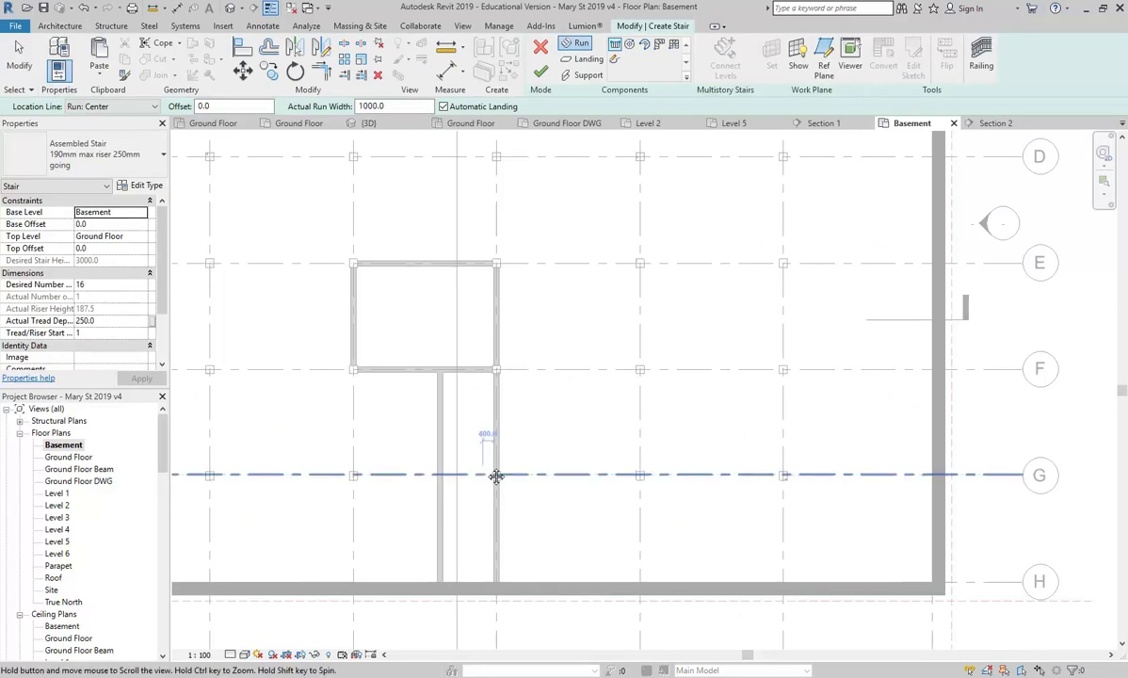
{"action": "scroll", "coordinate": [496, 474], "scroll_direction": "up", "scroll_amount": 2}
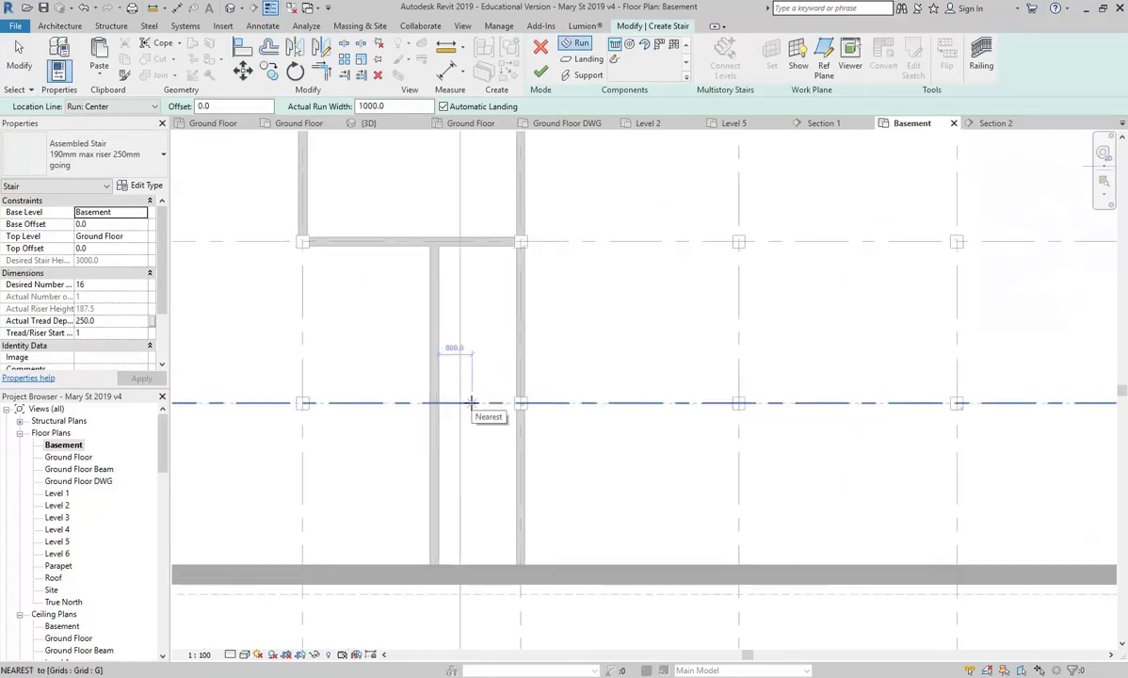
{"action": "left_click", "coordinate": [84, 157]}
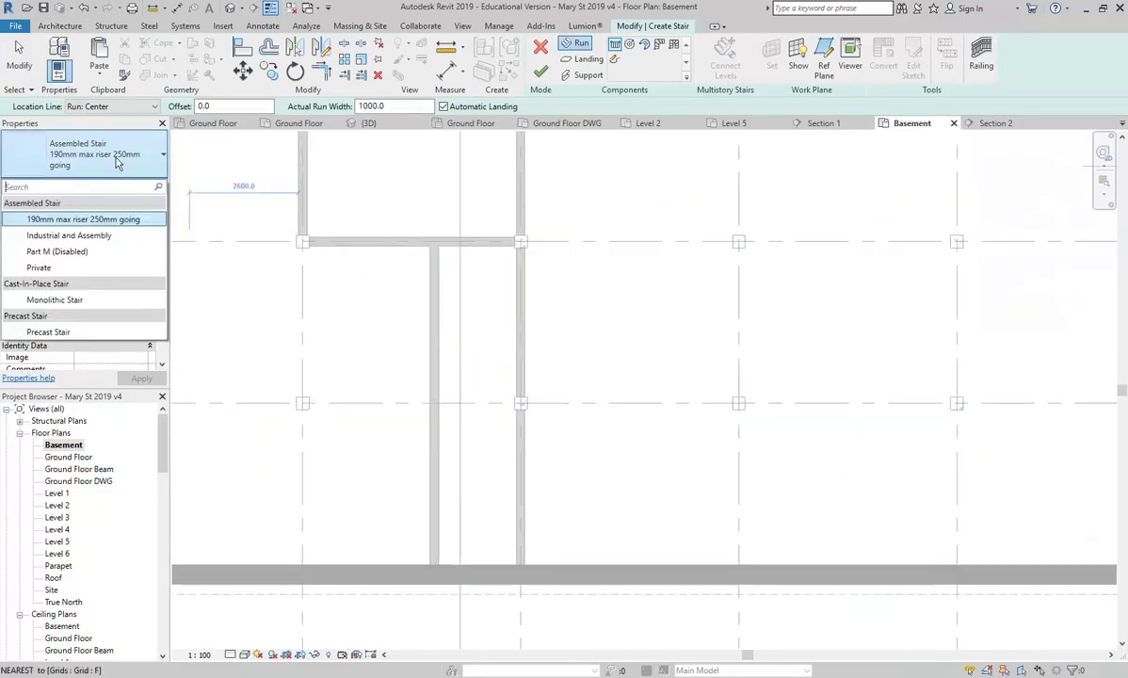
{"action": "left_click", "coordinate": [67, 300]}
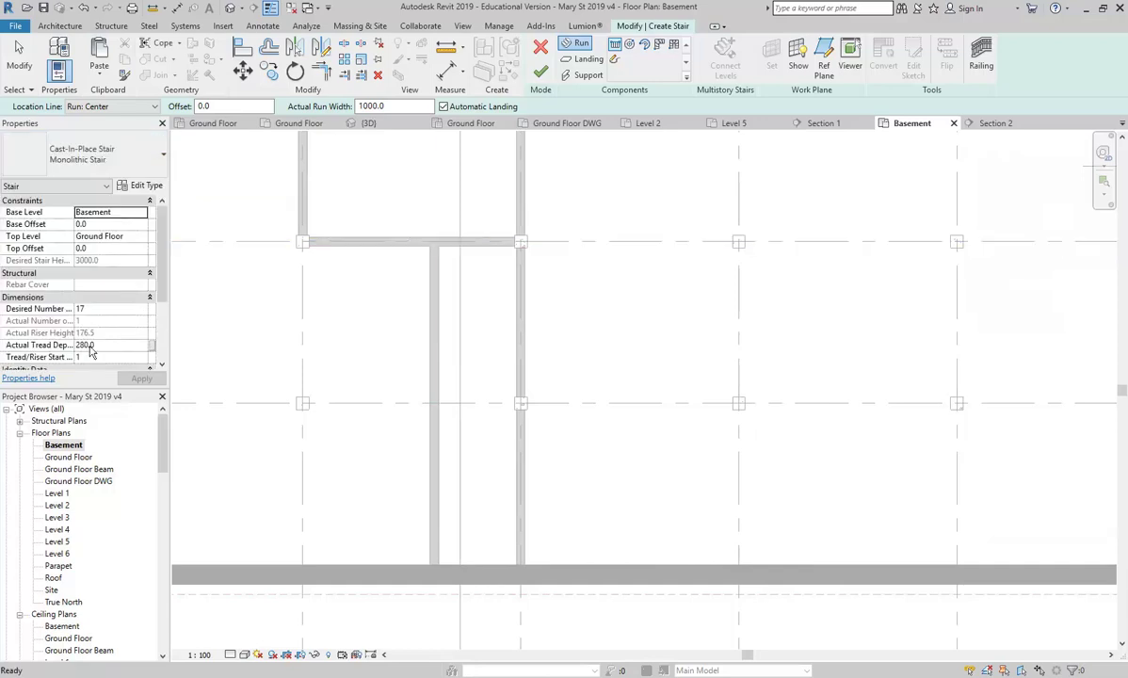
{"action": "left_click", "coordinate": [462, 403]}
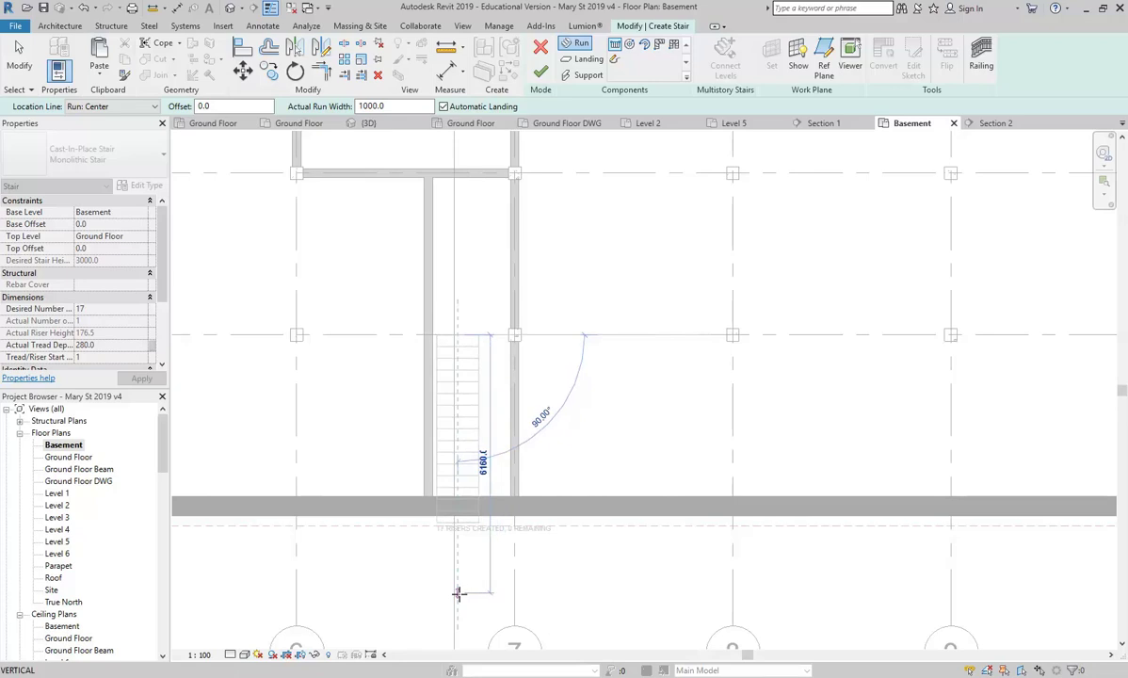
{"action": "left_click", "coordinate": [457, 593]}
{"action": "key", "text": "Escape"}
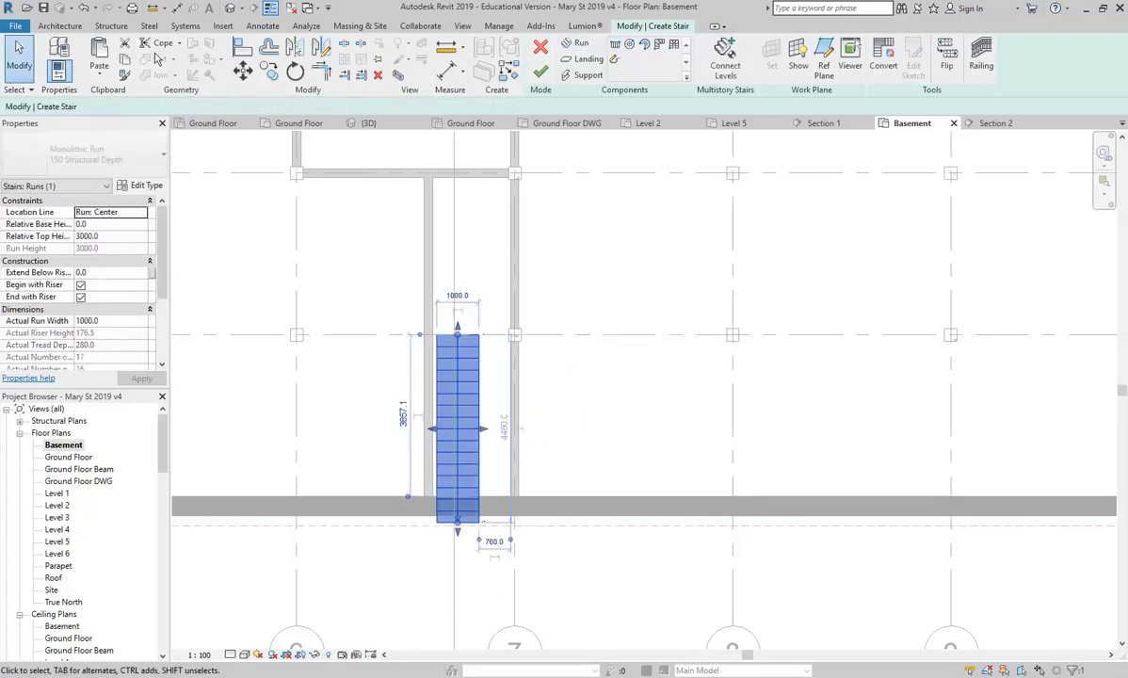
- Move the stair run about 1300 mm away from the grid H wall so it lies inside the passage, and finish the stair
{"action": "left_click", "coordinate": [242, 69]}
{"action": "left_click", "coordinate": [437, 524]}
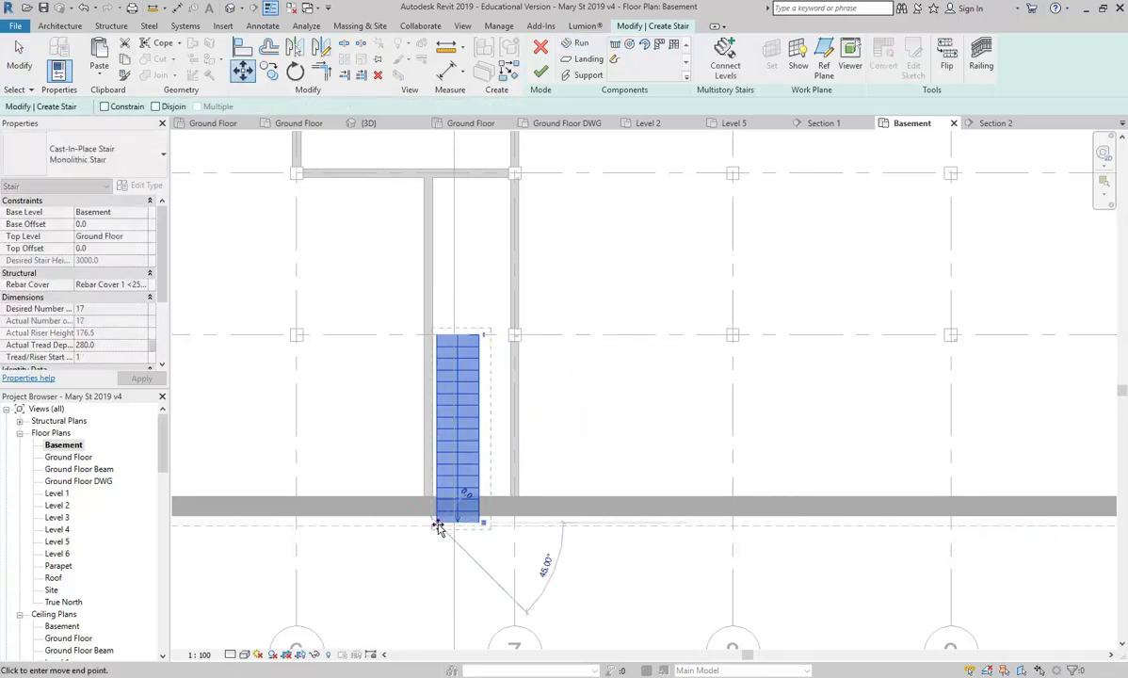
{"action": "scroll", "coordinate": [438, 525], "scroll_direction": "up", "scroll_amount": 3}
{"action": "left_click", "coordinate": [434, 426]}
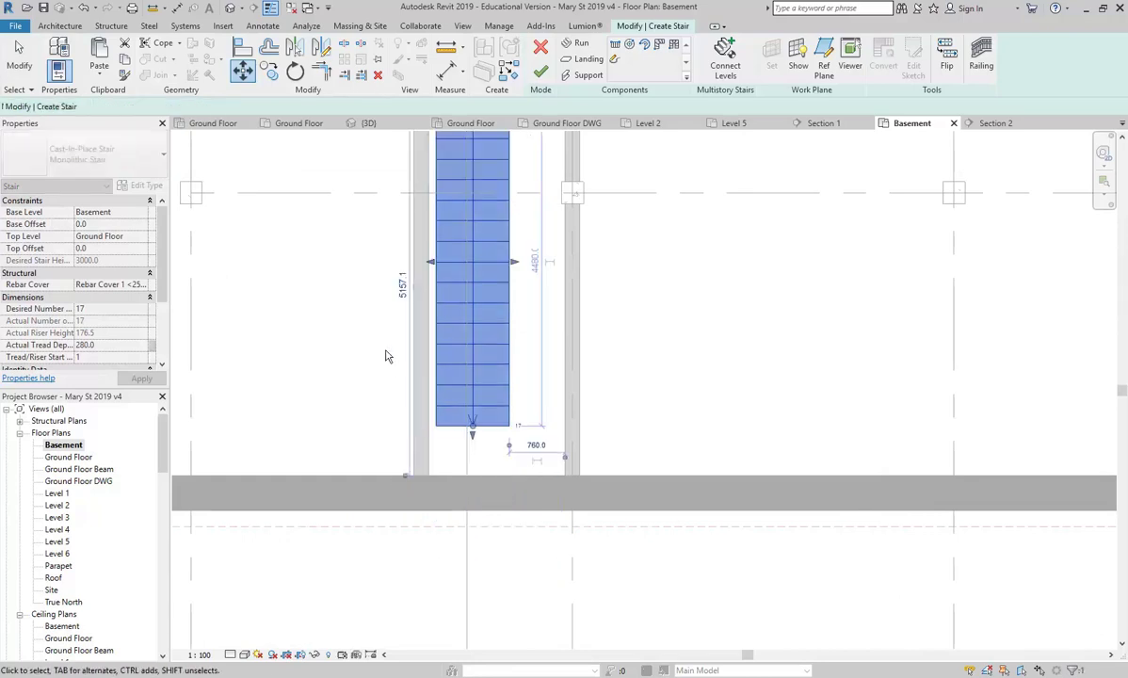
{"action": "scroll", "coordinate": [390, 423], "scroll_direction": "down", "scroll_amount": 2}
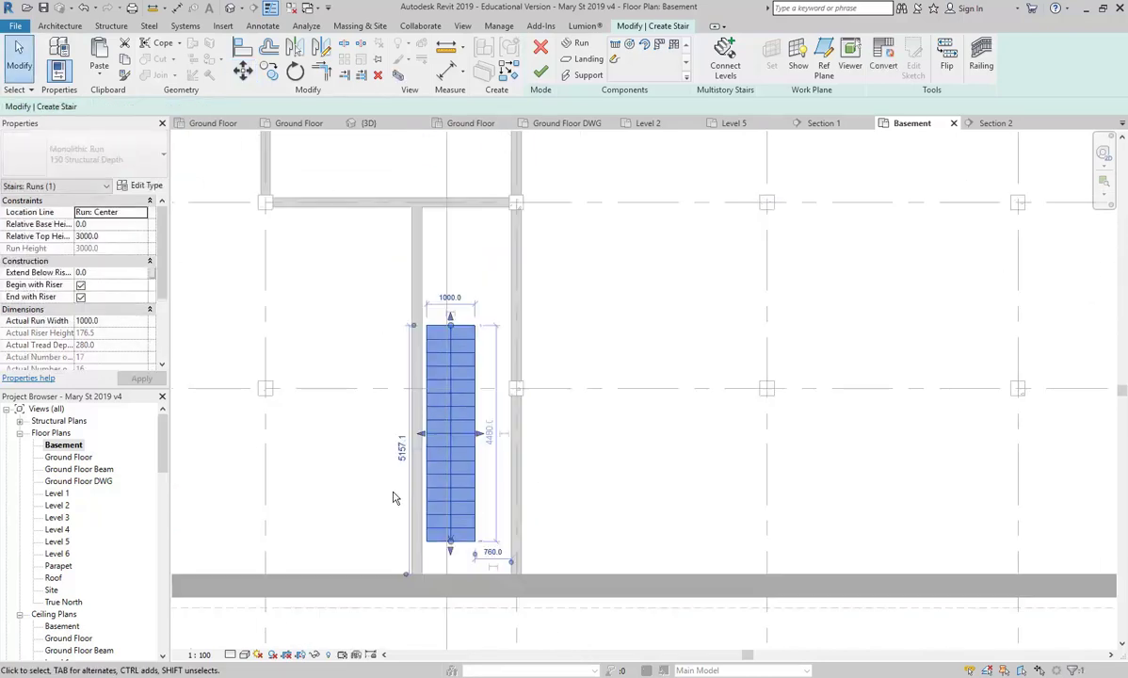
{"action": "left_click", "coordinate": [385, 458]}
{"action": "scroll", "coordinate": [385, 459], "scroll_direction": "down", "scroll_amount": 3}
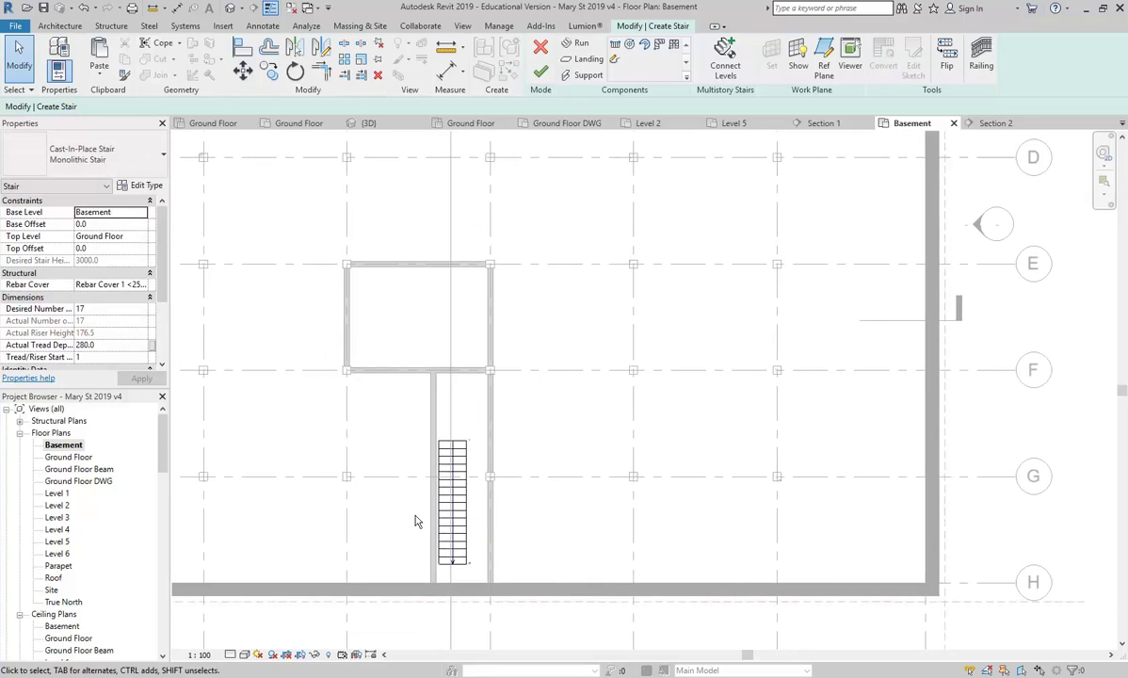
{"action": "left_click", "coordinate": [541, 73]}
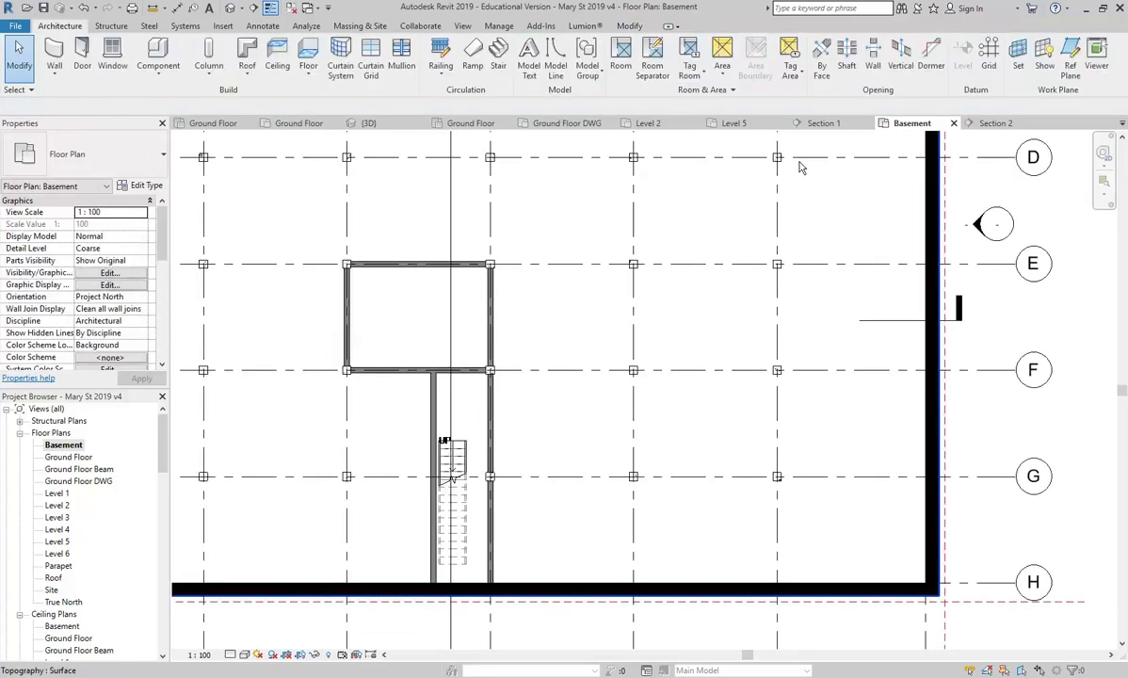
- Examine the basement stair in Section 2 and compare it with the stair core and exit passage on the Ground Floor plan
{"action": "left_click", "coordinate": [996, 123]}
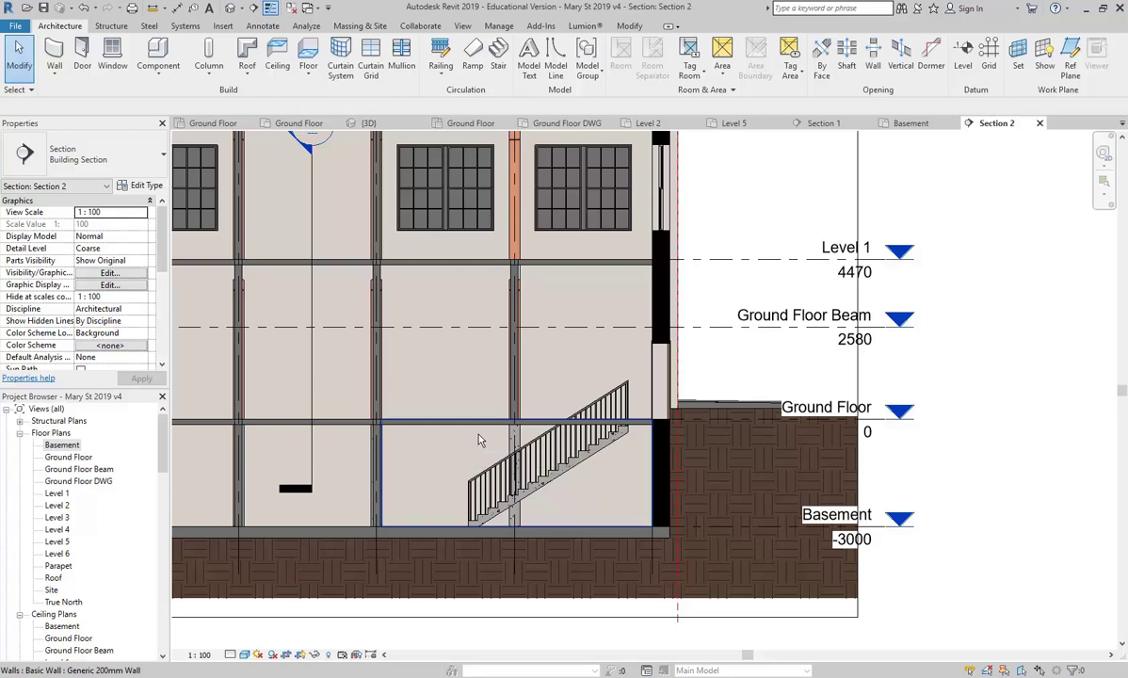
{"action": "middle_click_drag", "start_coordinate": [410, 489], "coordinate": [482, 491]}
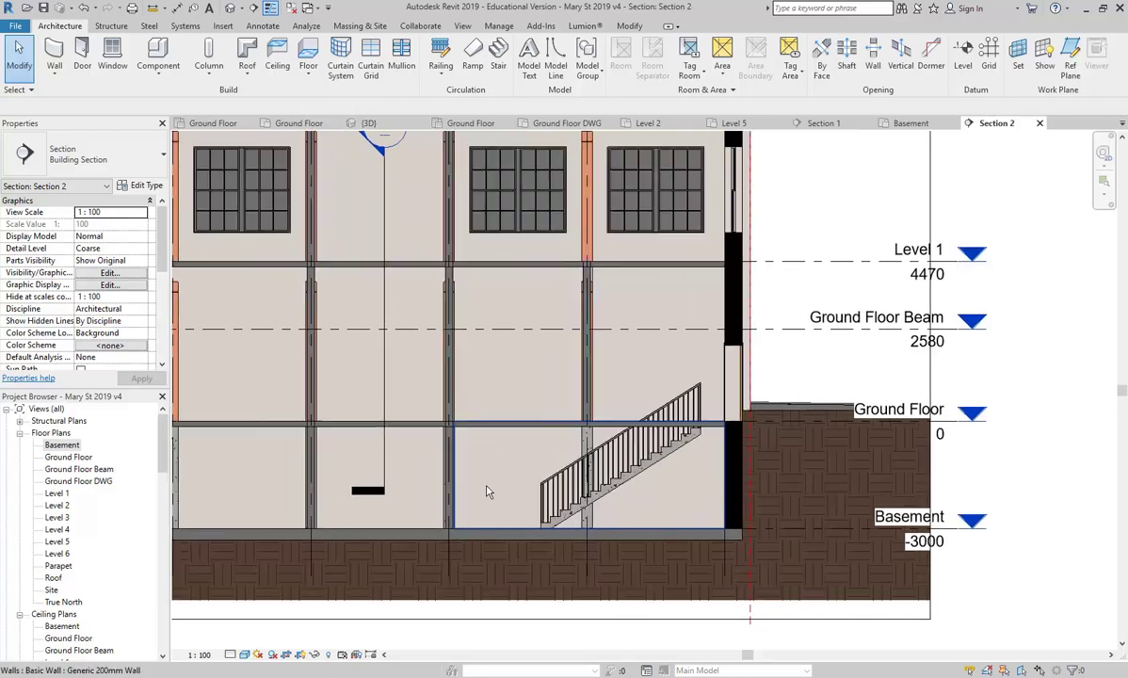
{"action": "left_click", "coordinate": [632, 486]}
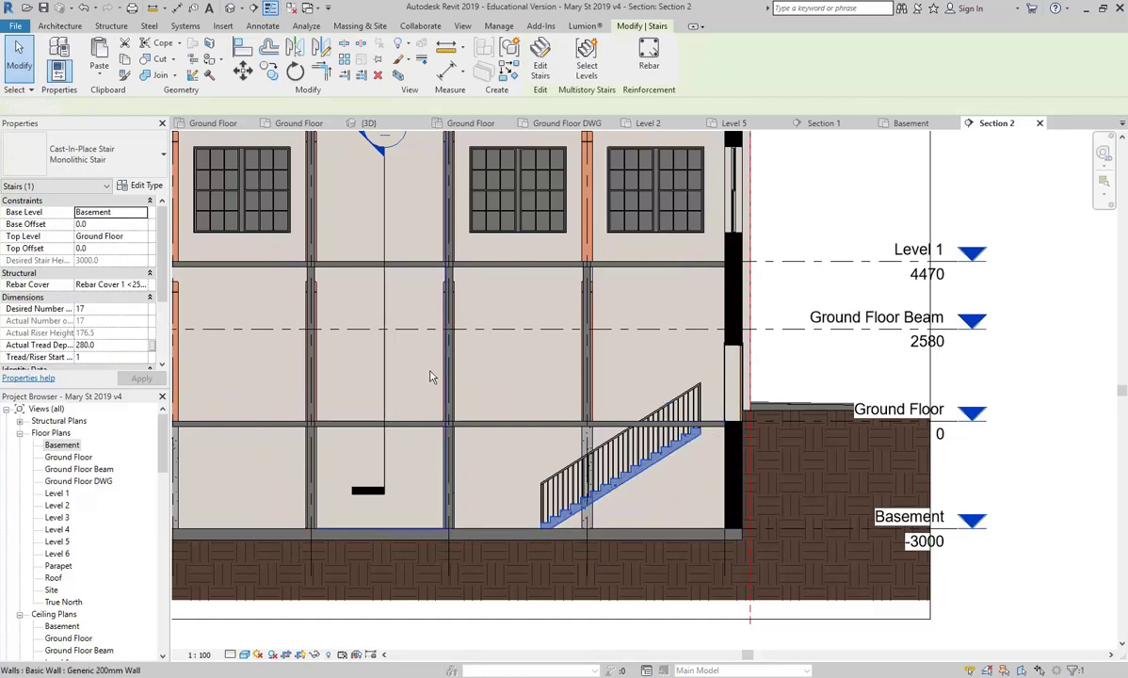
{"action": "key", "text": "Escape"}
{"action": "double_click", "coordinate": [69, 457]}
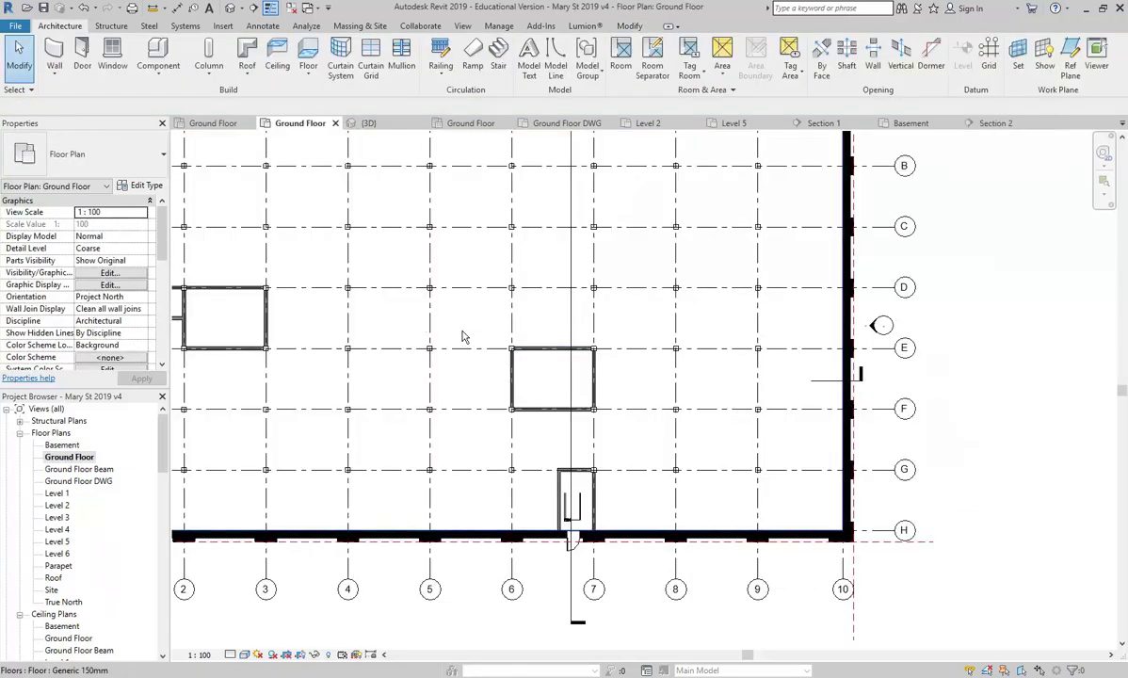
{"action": "scroll", "coordinate": [598, 365], "scroll_direction": "up", "scroll_amount": 3}
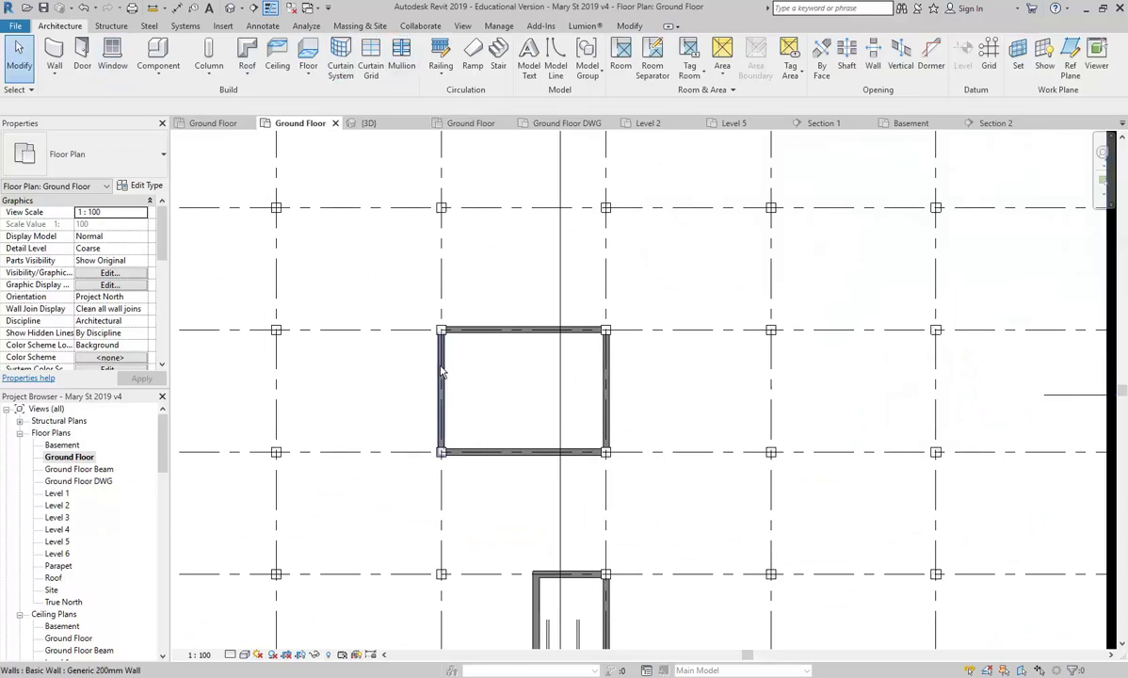
{"action": "scroll", "coordinate": [476, 396], "scroll_direction": "down", "scroll_amount": 5}
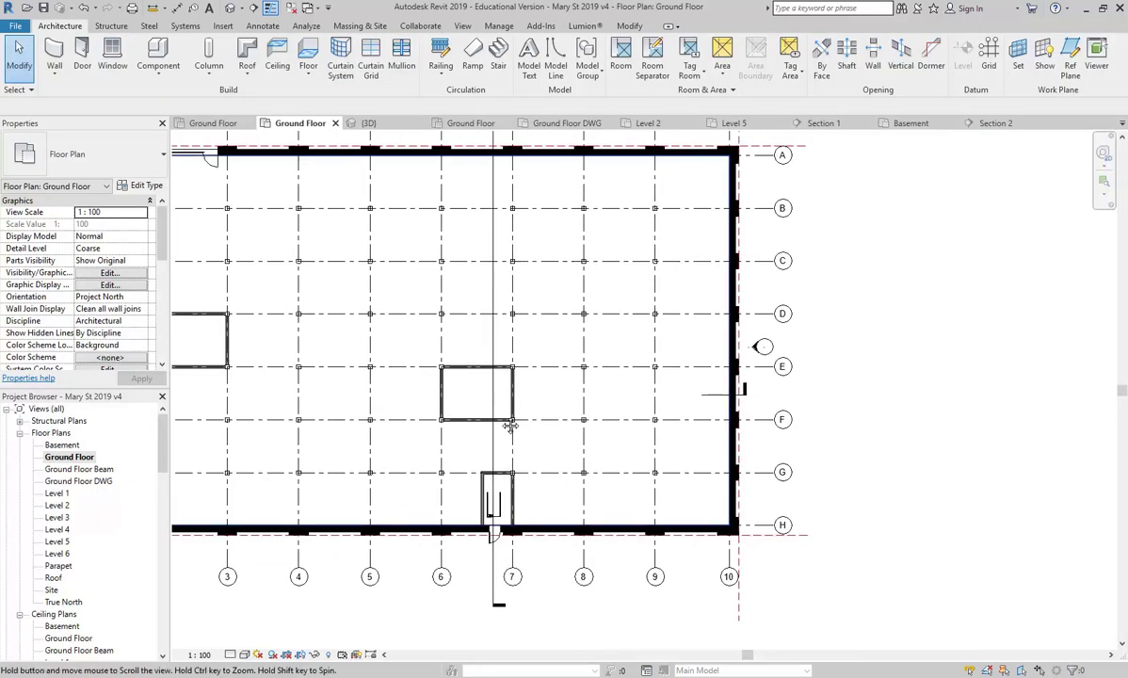
{"action": "scroll", "coordinate": [477, 395], "scroll_direction": "down", "scroll_amount": 4}
- Reopen Section 2 and nudge the basement stair slightly toward the exterior wall with the exit door
{"action": "double_click", "coordinate": [491, 285]}
{"action": "scroll", "coordinate": [433, 386], "scroll_direction": "down", "scroll_amount": 4}
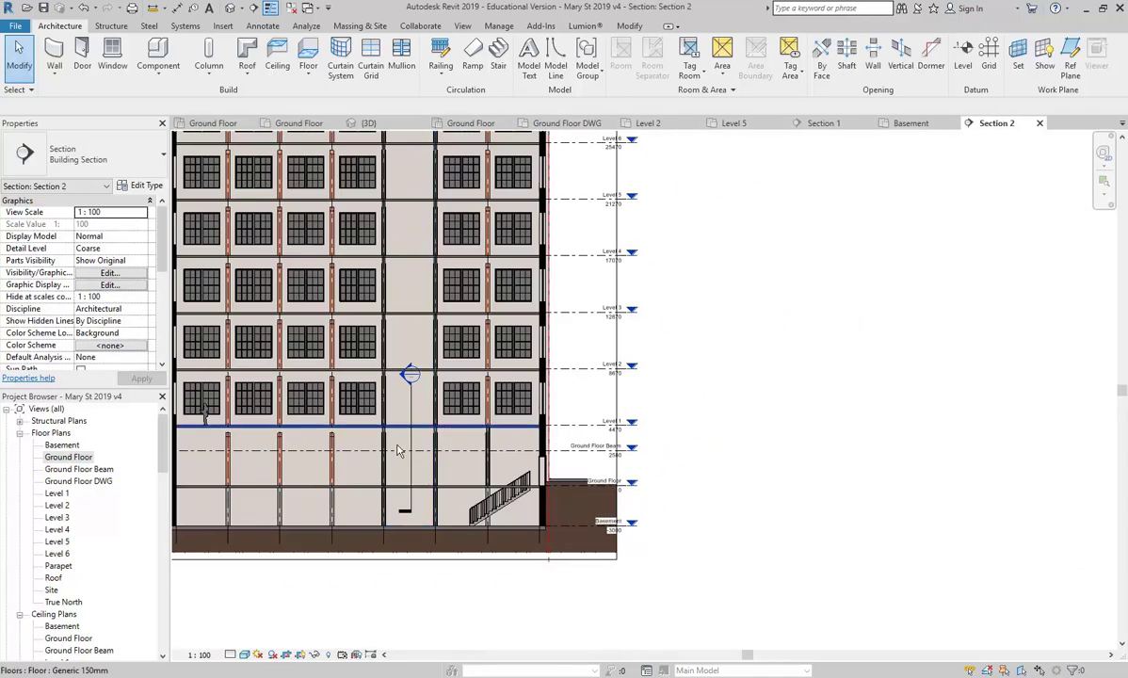
{"action": "scroll", "coordinate": [400, 516], "scroll_direction": "up", "scroll_amount": 4}
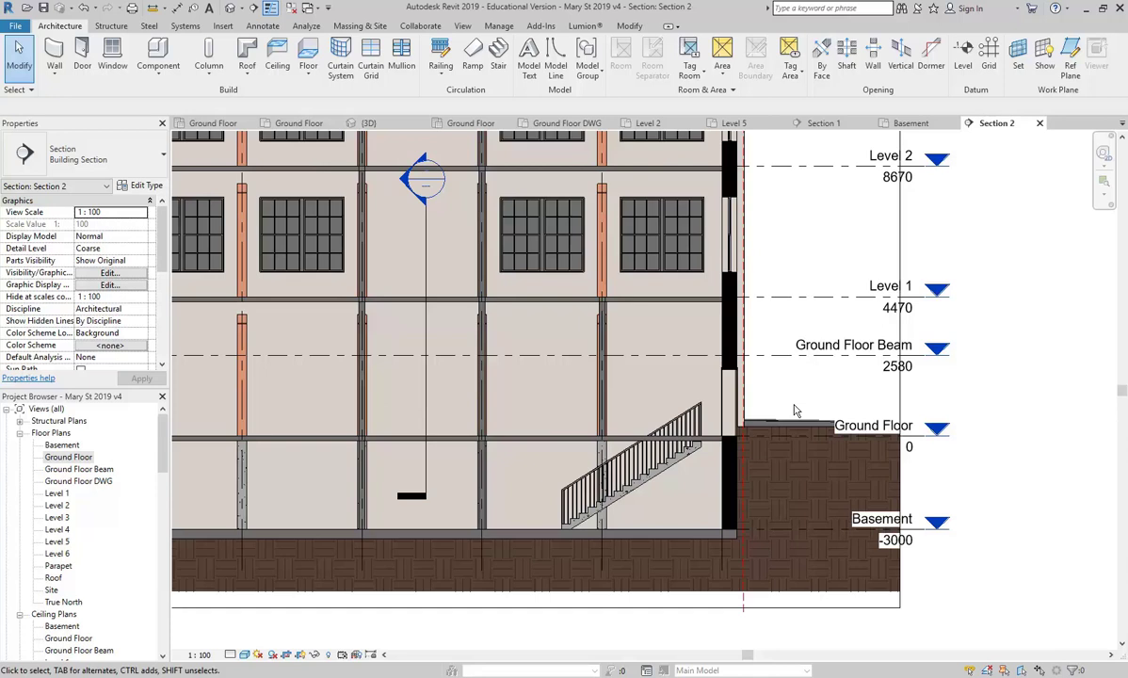
{"action": "scroll", "coordinate": [584, 462], "scroll_direction": "up", "scroll_amount": 3}
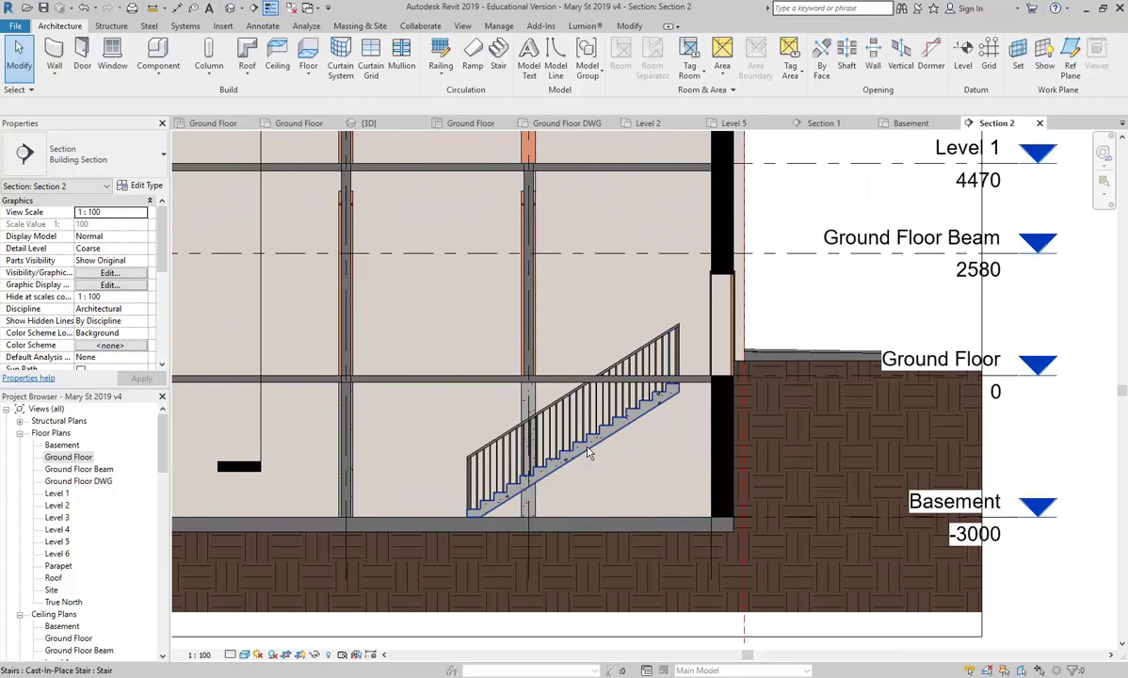
{"action": "left_click", "coordinate": [589, 452]}
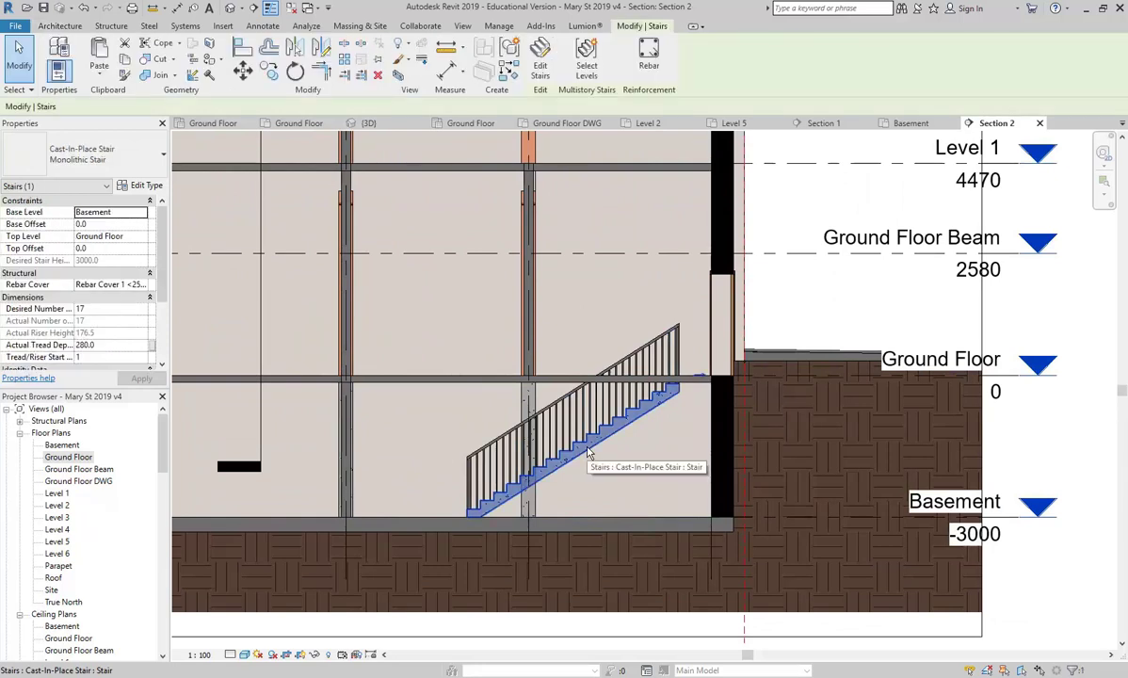
{"action": "key", "text": "Right"}
{"action": "key", "text": "Right"}
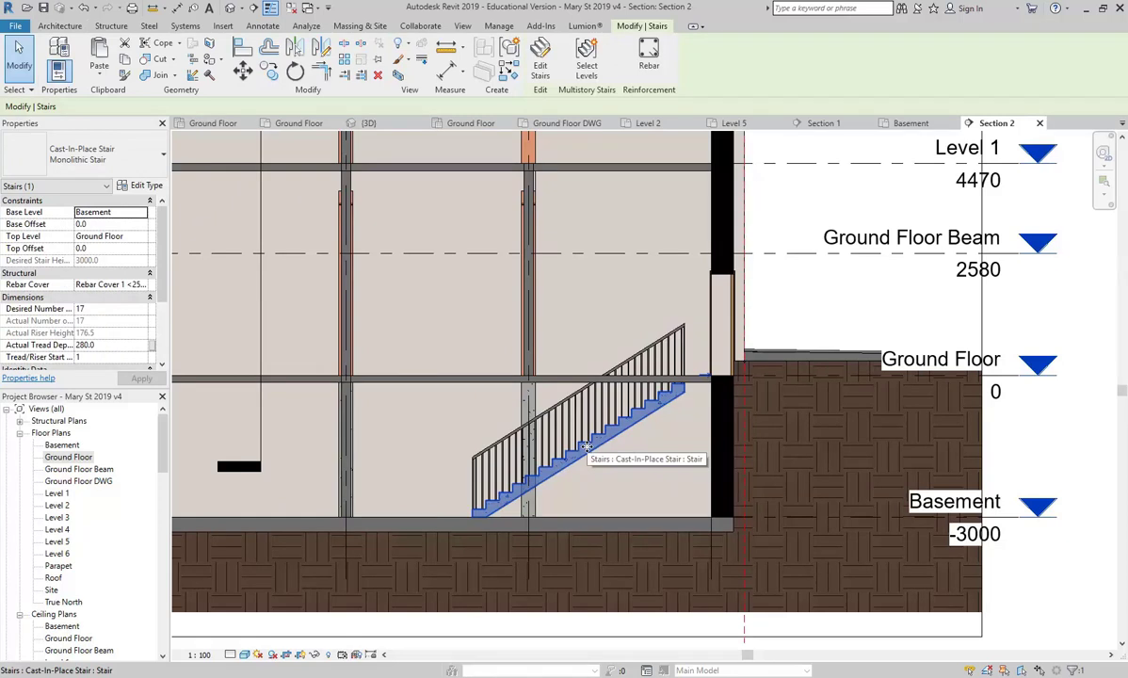
{"action": "key", "text": "Right"}
{"action": "key", "text": "Right"}
{"action": "key", "text": "Escape"}
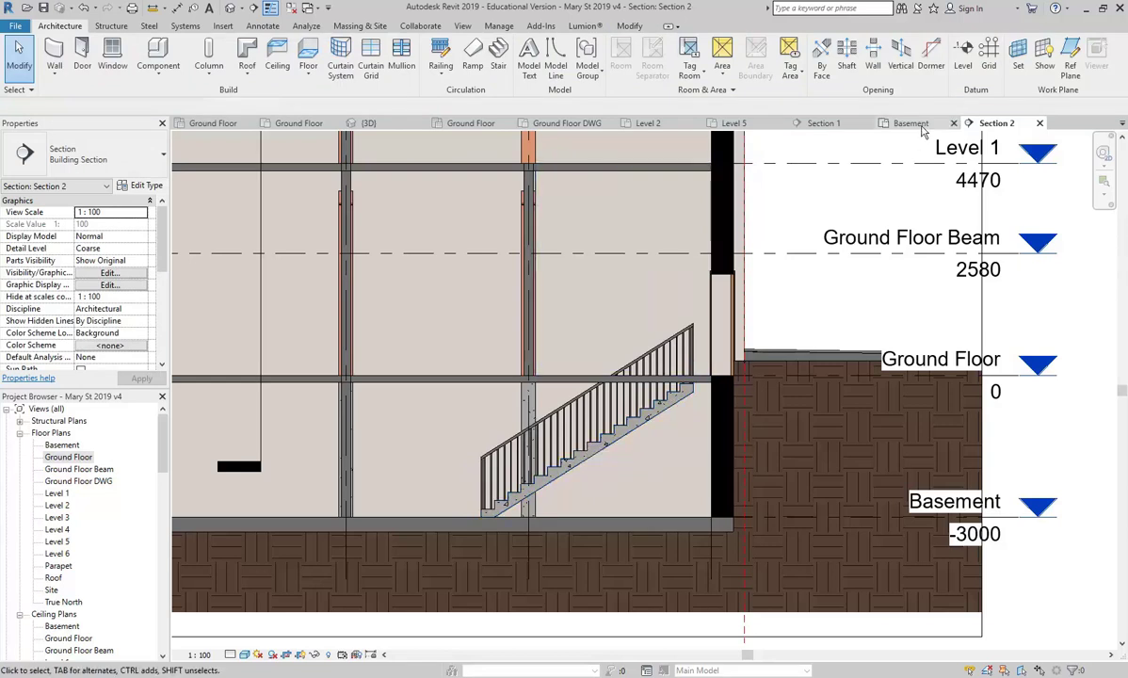
- Return to the Ground Floor plan and examine the stair cores and the exit passage near grid 7
{"action": "left_click", "coordinate": [921, 126]}
{"action": "double_click", "coordinate": [76, 457]}
{"action": "scroll", "coordinate": [480, 433], "scroll_direction": "up", "scroll_amount": 5}
{"action": "scroll", "coordinate": [466, 395], "scroll_direction": "up", "scroll_amount": 2}
{"action": "scroll", "coordinate": [460, 429], "scroll_direction": "down", "scroll_amount": 6}
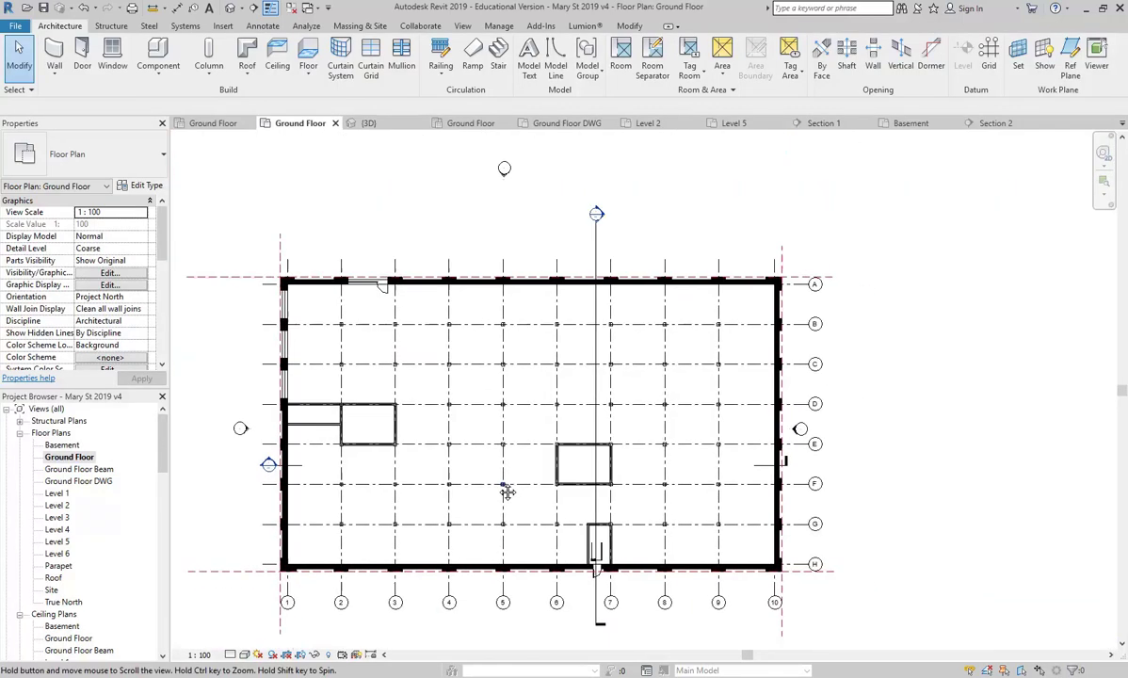
{"action": "middle_click_drag", "start_coordinate": [507, 492], "coordinate": [486, 483]}
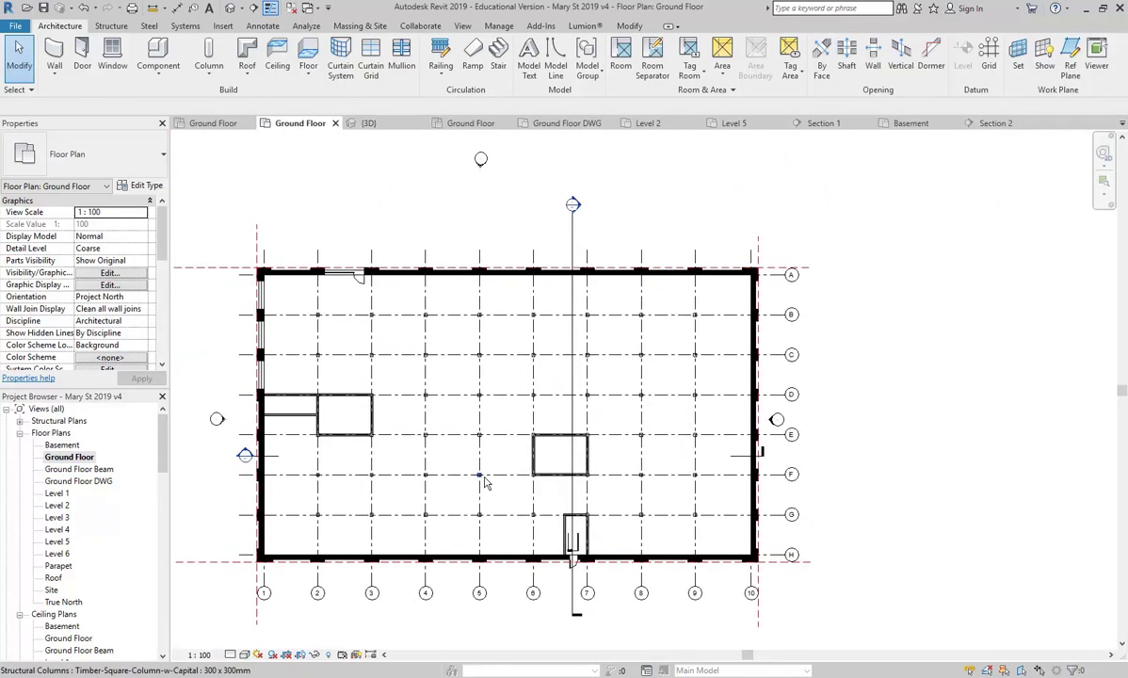
{"action": "scroll", "coordinate": [485, 482], "scroll_direction": "up", "scroll_amount": 2}
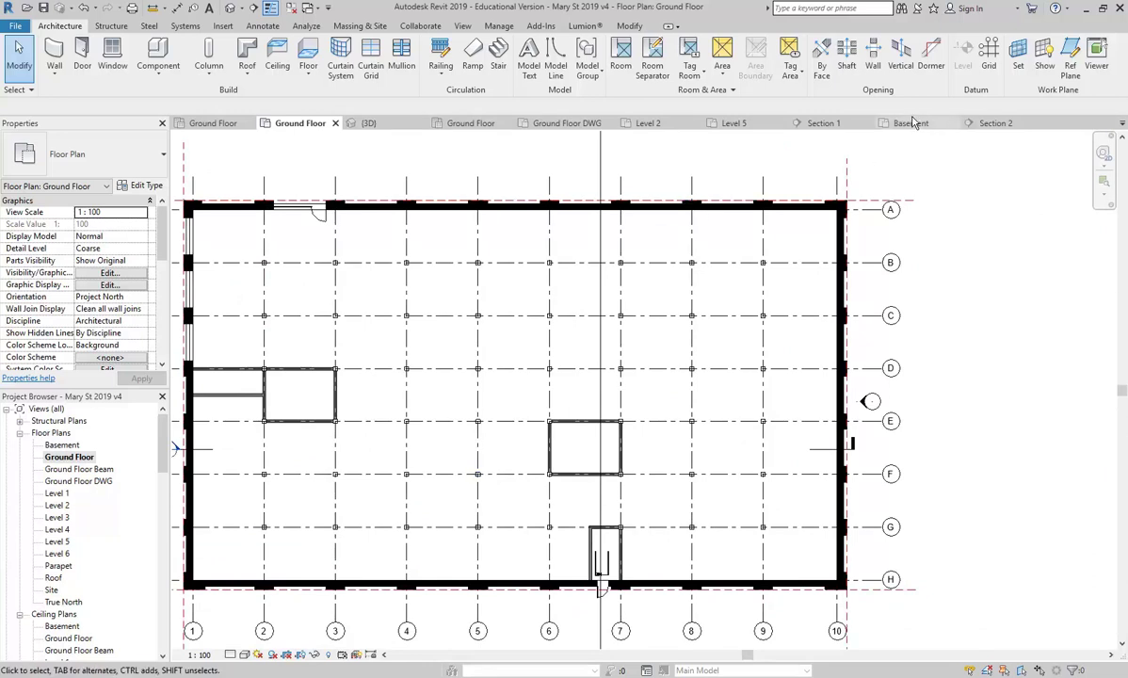
- Open the Basement floor plan and examine the core walls, the stair near grid 7 and the perimeter wall along grid A
{"action": "left_click", "coordinate": [910, 122]}
{"action": "scroll", "coordinate": [473, 438], "scroll_direction": "down", "scroll_amount": 3}
{"action": "scroll", "coordinate": [575, 496], "scroll_direction": "up", "scroll_amount": 1}
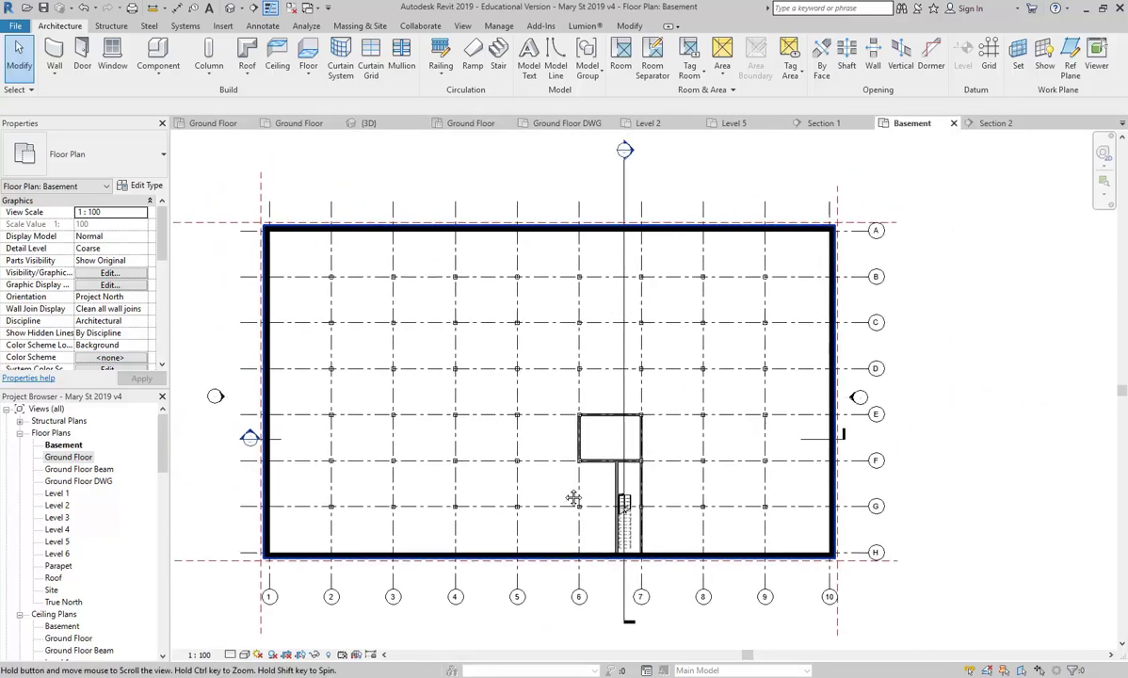
{"action": "scroll", "coordinate": [612, 485], "scroll_direction": "up", "scroll_amount": 3}
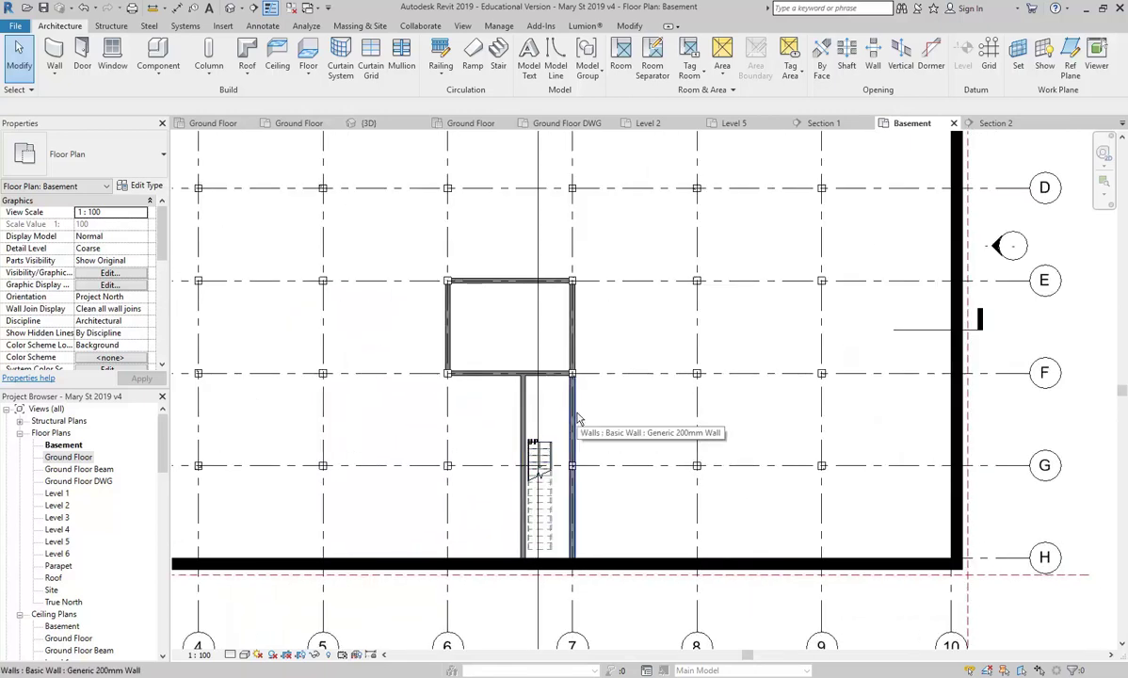
{"action": "scroll", "coordinate": [576, 419], "scroll_direction": "down", "scroll_amount": 1}
{"action": "middle_click_drag", "start_coordinate": [576, 418], "coordinate": [622, 510]}
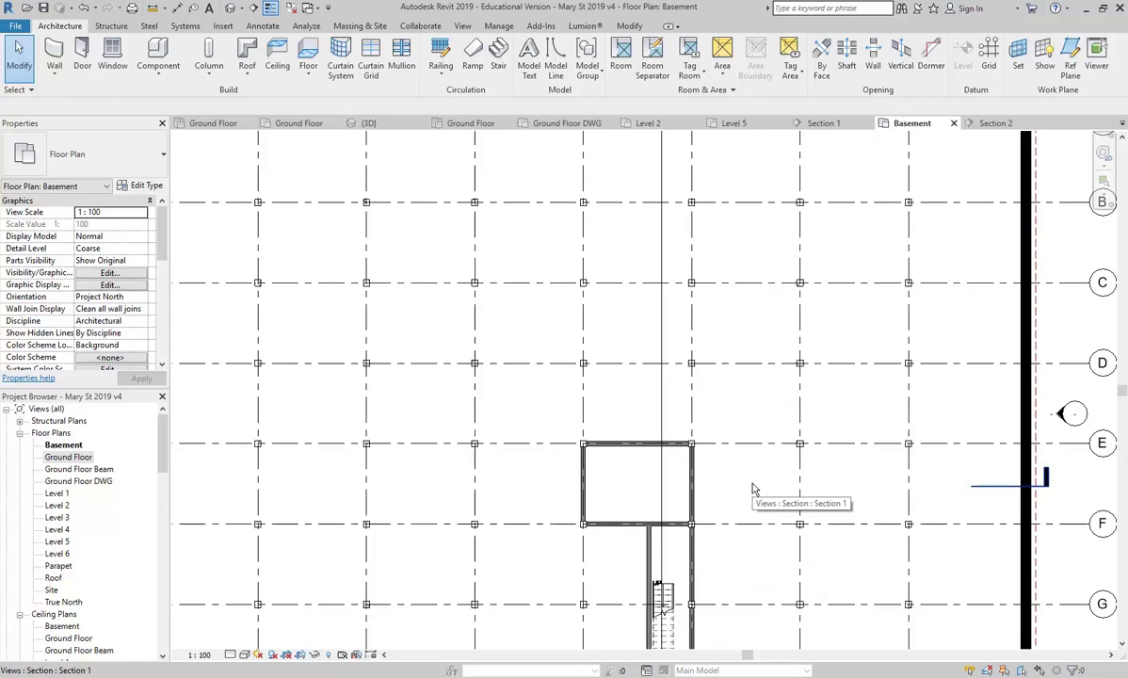
{"action": "scroll", "coordinate": [754, 489], "scroll_direction": "down", "scroll_amount": 2}
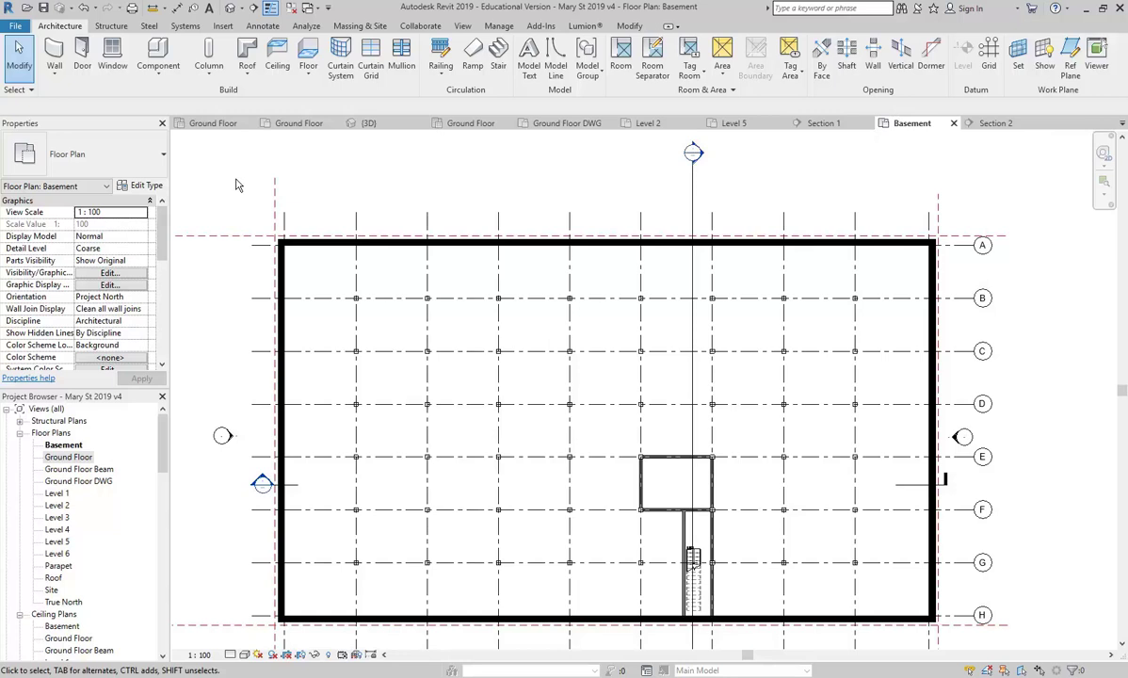
{"action": "middle_click_drag", "start_coordinate": [237, 185], "coordinate": [219, 165]}
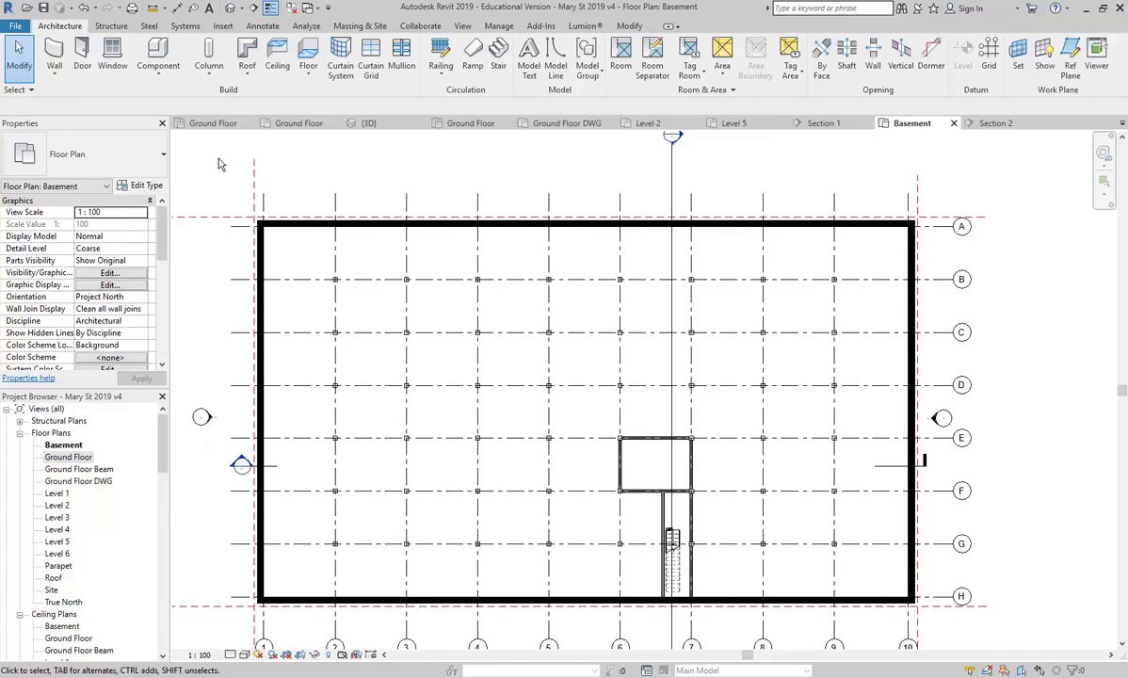
{"action": "middle_click_drag", "start_coordinate": [218, 165], "coordinate": [228, 148]}
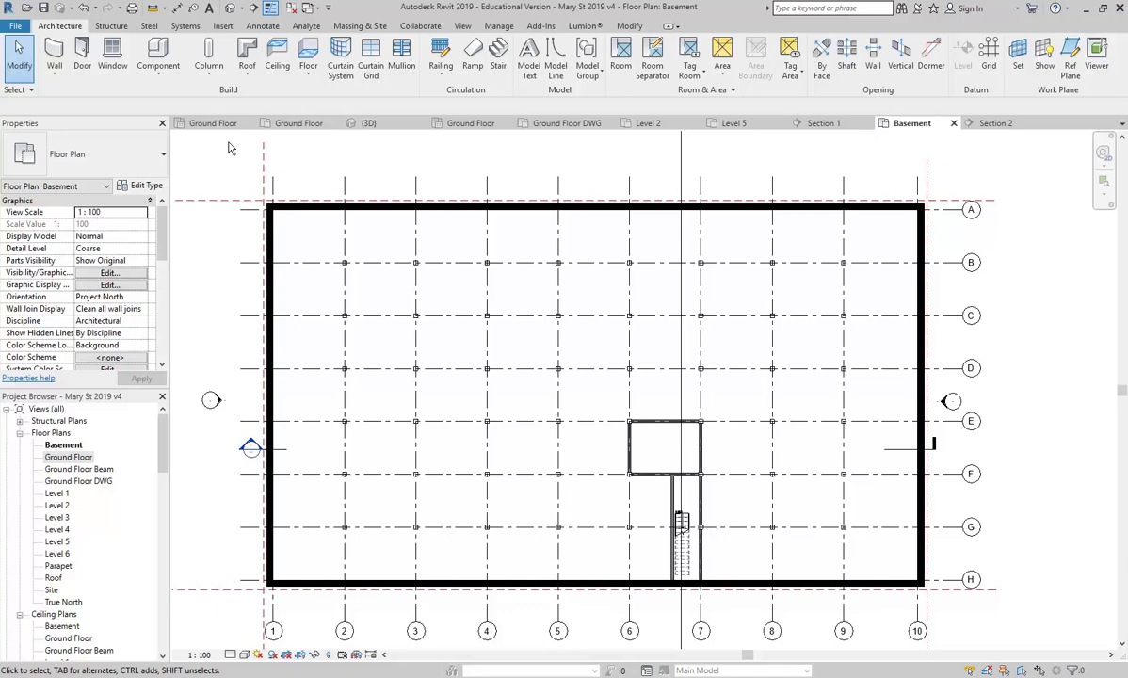
{"action": "left_click", "coordinate": [454, 213]}
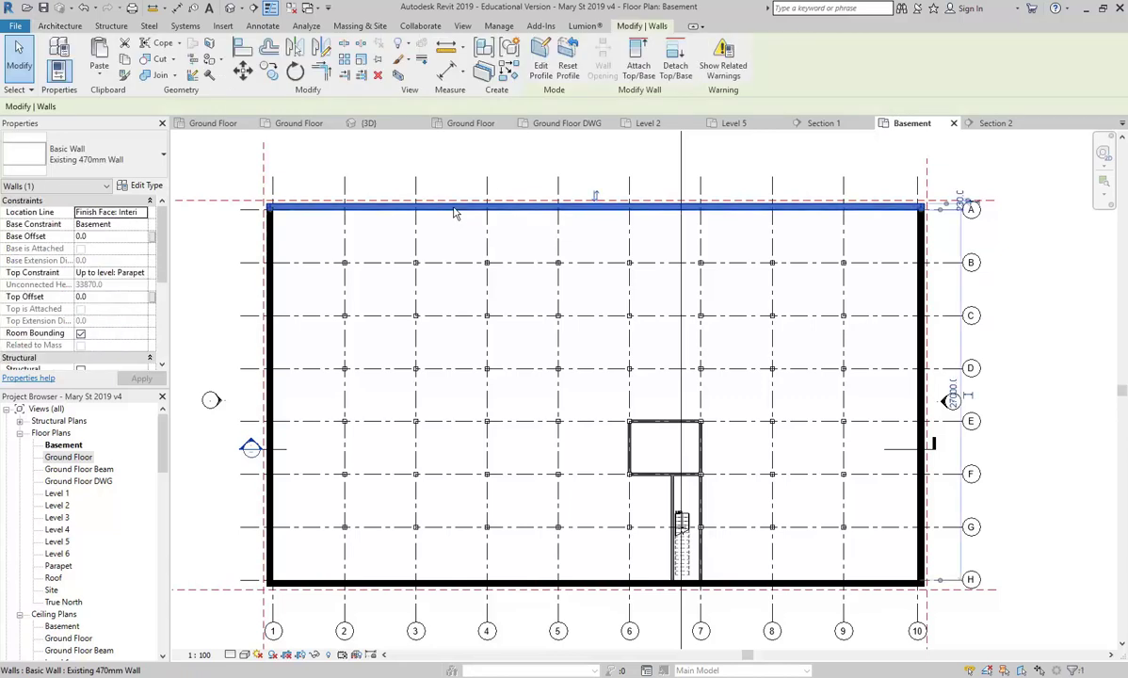
{"action": "left_click", "coordinate": [421, 158]}
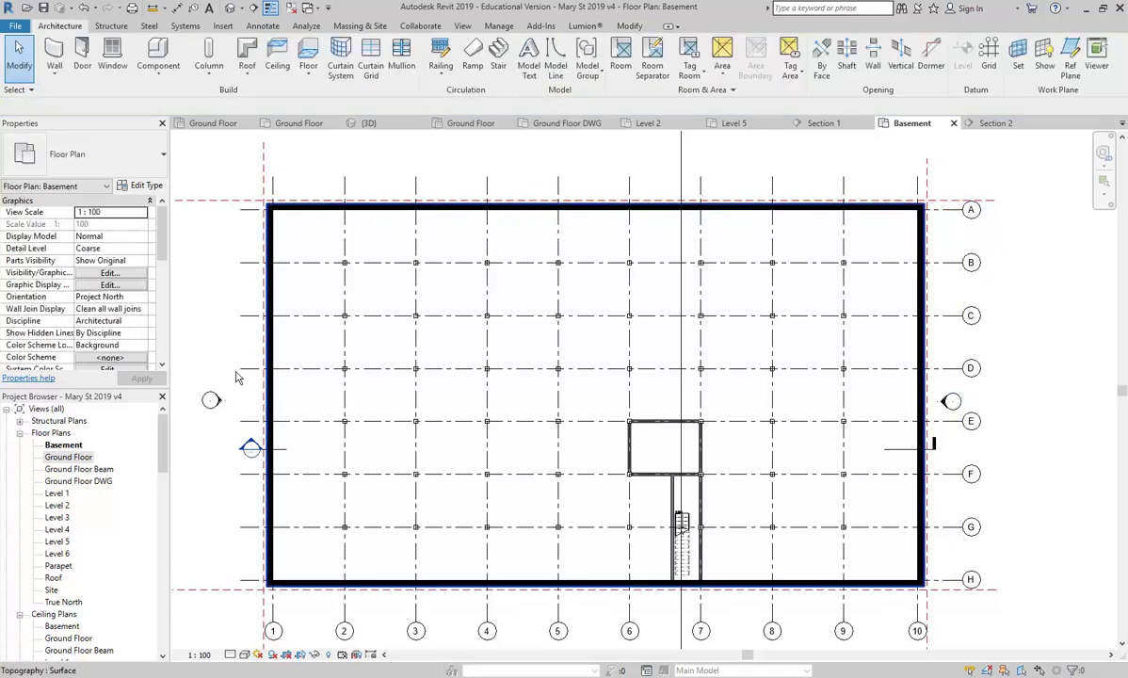
- Review the Level 1 floor plan and return to the Ground Floor plan
{"action": "left_click", "coordinate": [68, 457]}
{"action": "double_click", "coordinate": [68, 458]}
{"action": "double_click", "coordinate": [57, 493]}
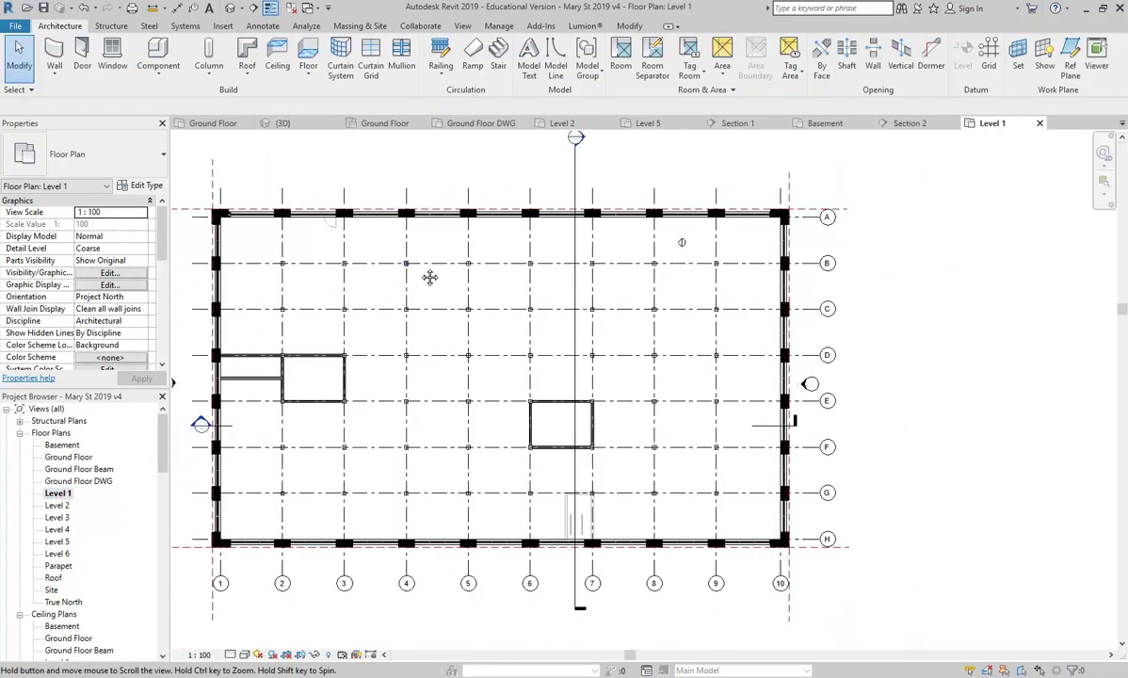
{"action": "scroll", "coordinate": [419, 270], "scroll_direction": "up", "scroll_amount": 1}
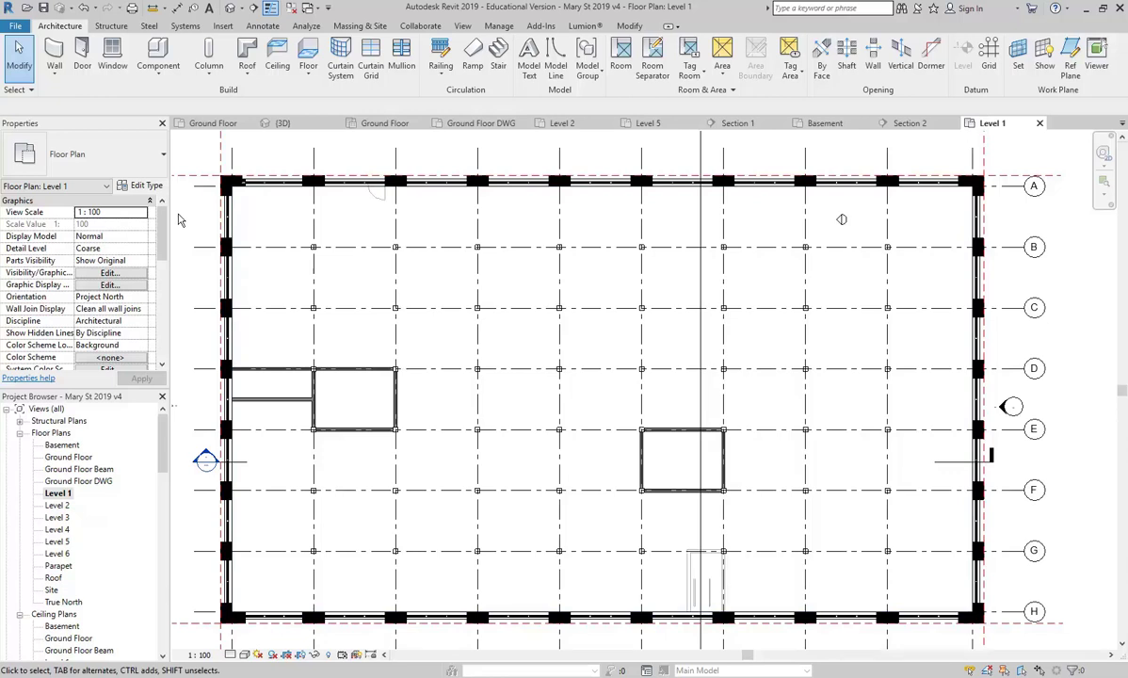
{"action": "double_click", "coordinate": [68, 456]}
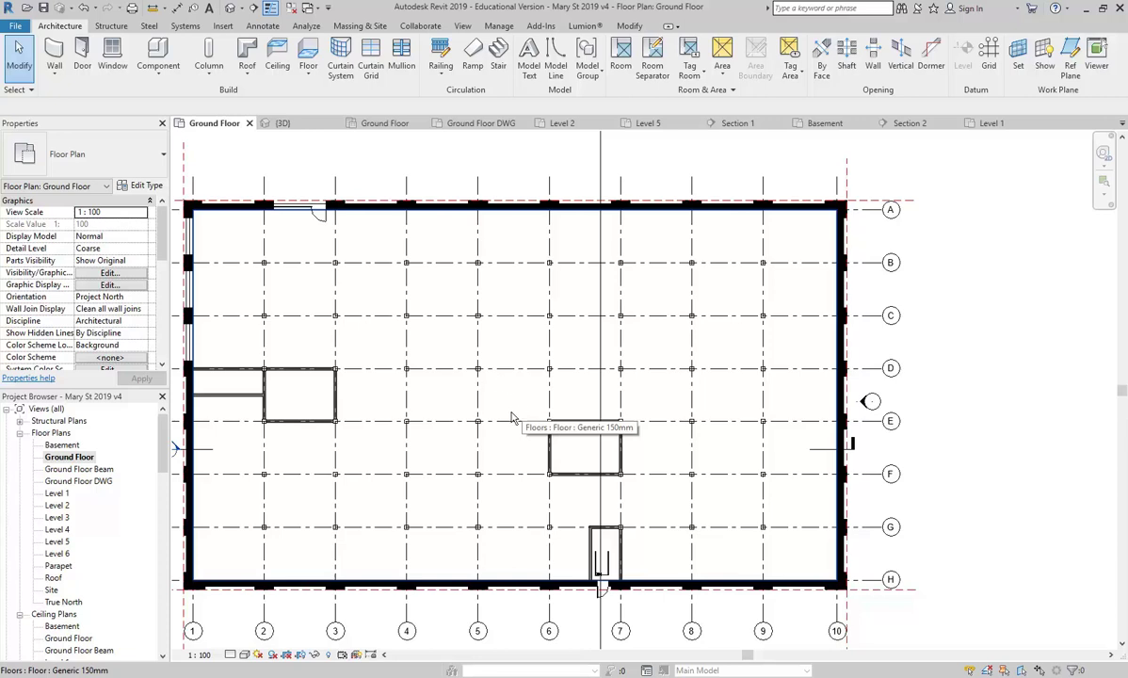
- Switch to the Chrome browser and search Google for "porte cochere" in a new tab
{"action": "key", "text": "alt+Tab"}
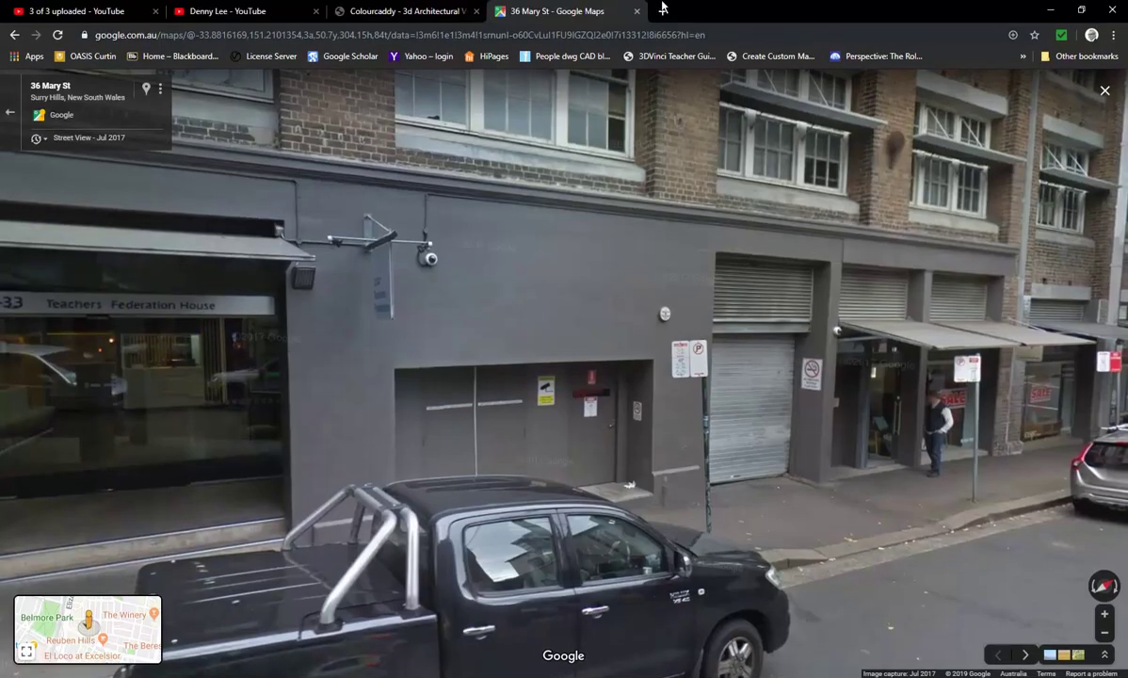
{"action": "left_click", "coordinate": [659, 10]}
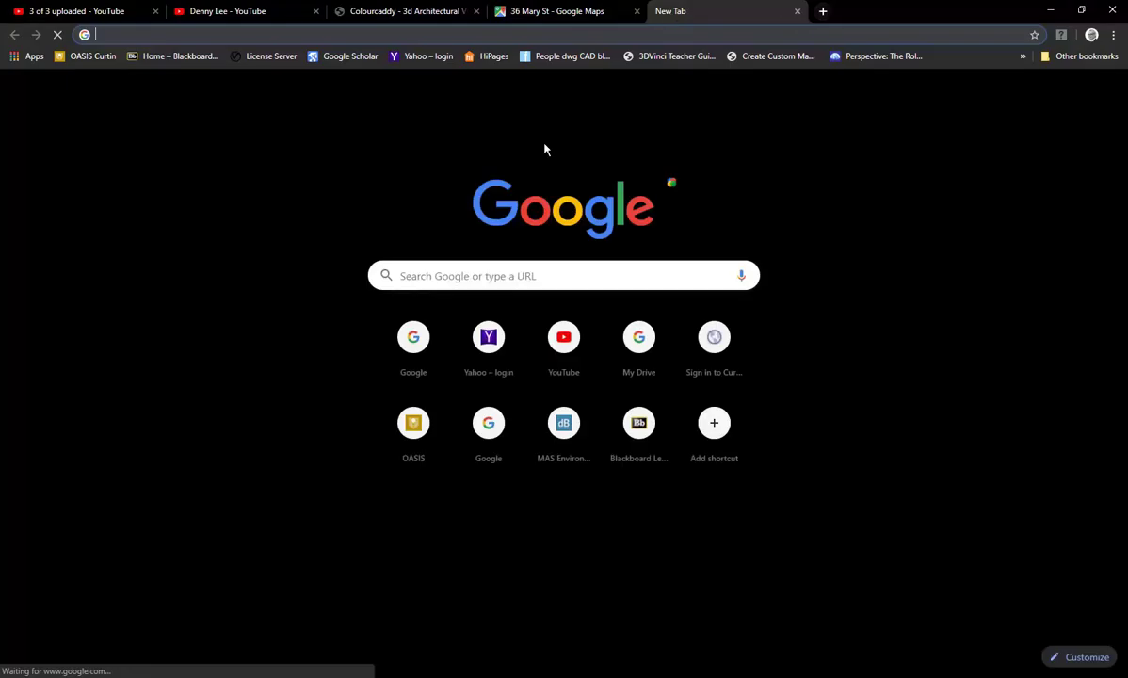
{"action": "left_click", "coordinate": [480, 283]}
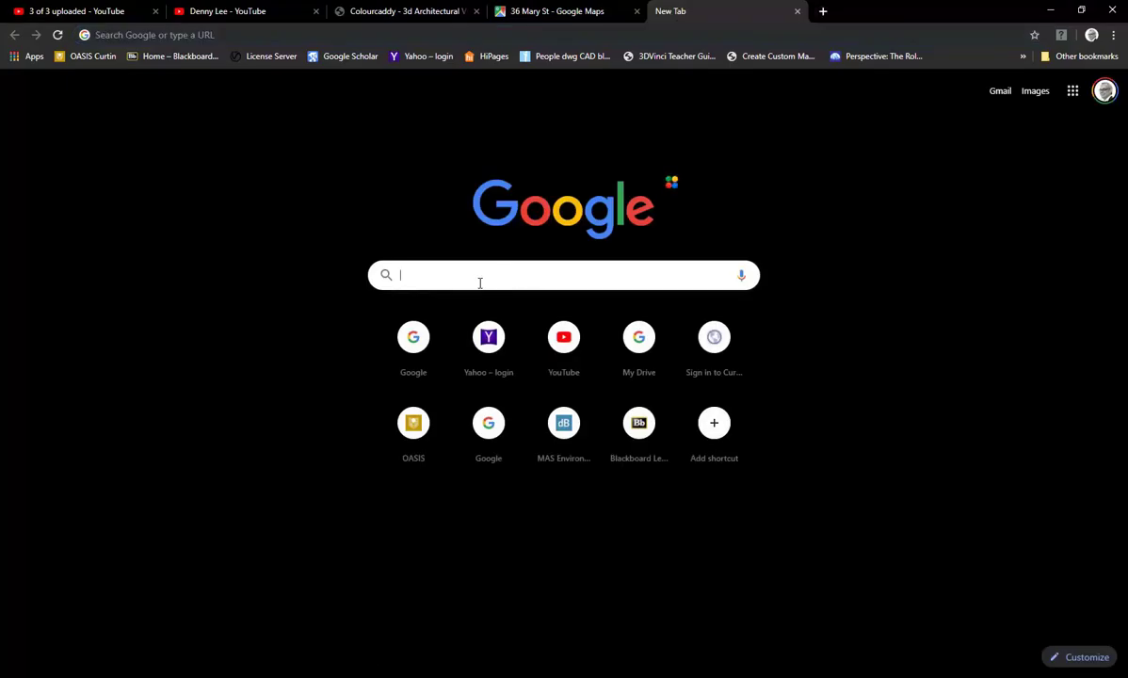
{"action": "type", "text": "porte"}
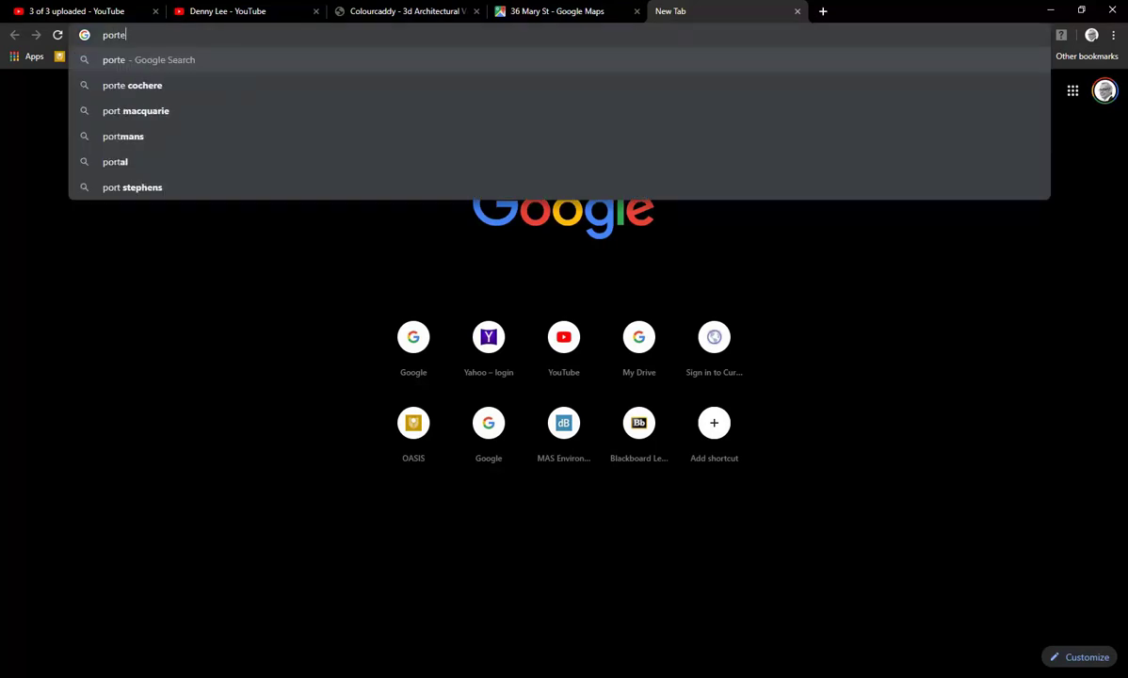
{"action": "key", "text": "Down"}
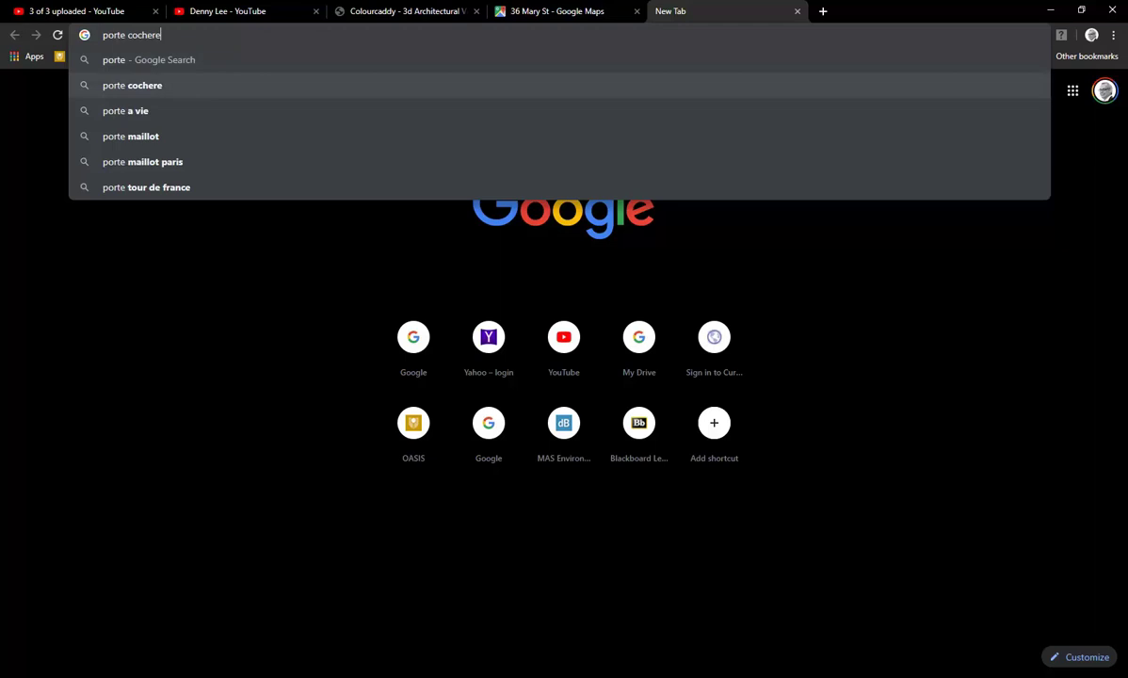
{"action": "key", "text": "Return"}
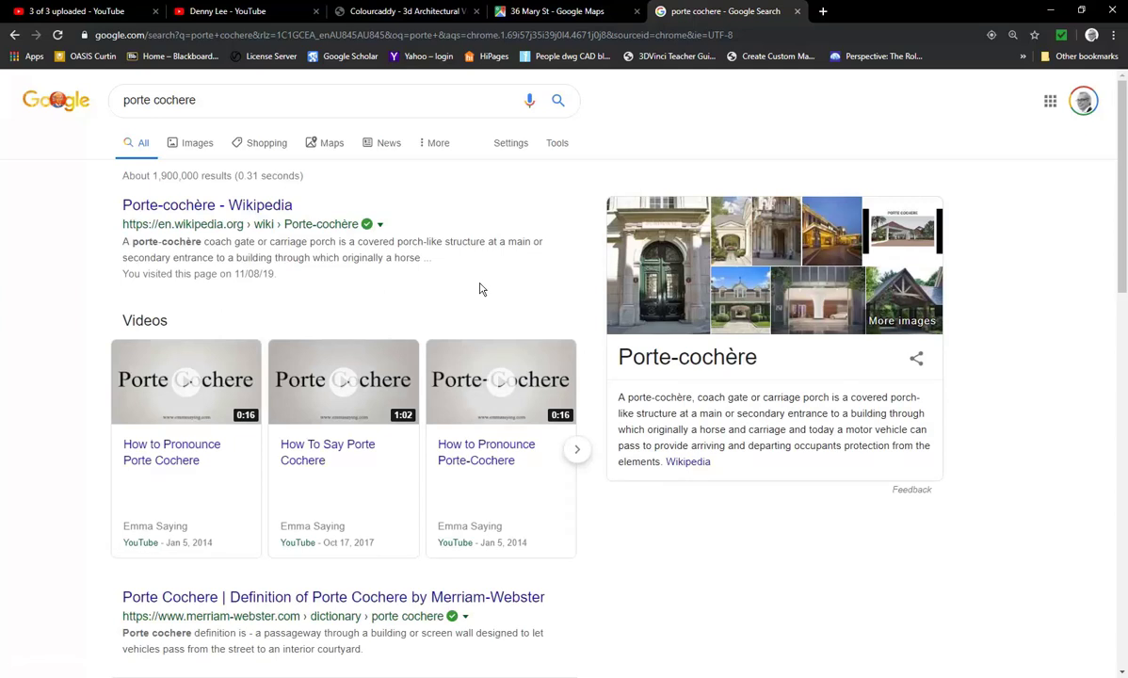
- Highlight the words "carriage porch" in the Wikipedia search result to read the definition of porte-cochère
{"action": "left_click_drag", "start_coordinate": [281, 242], "coordinate": [336, 245]}
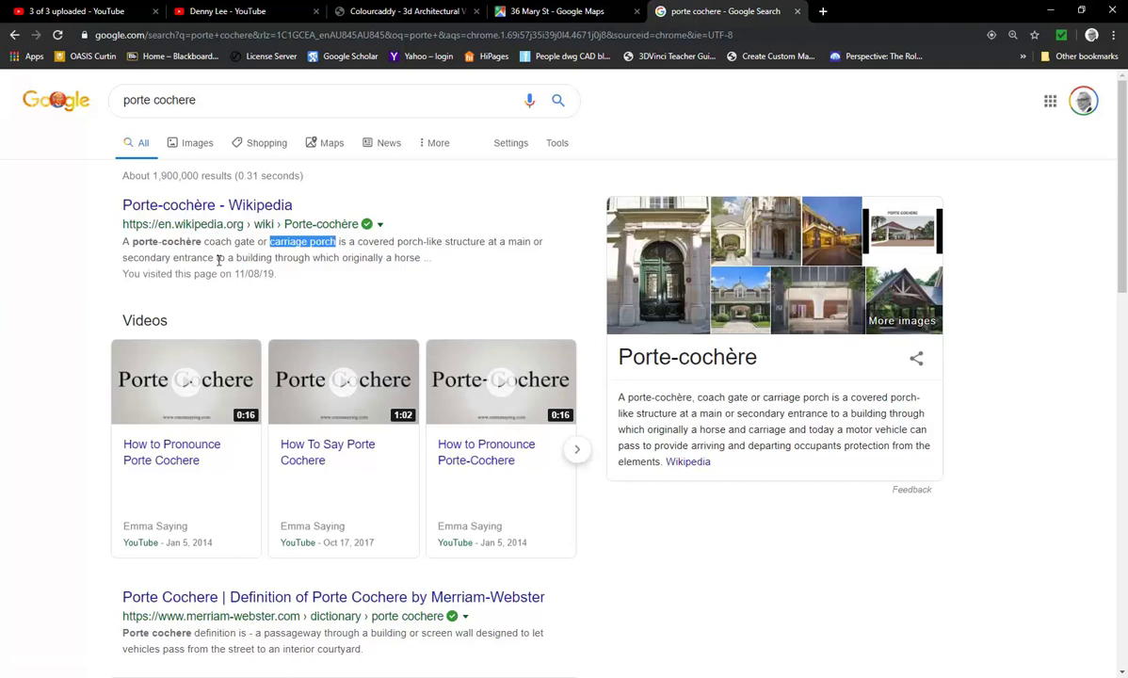
{"action": "left_click", "coordinate": [264, 260]}
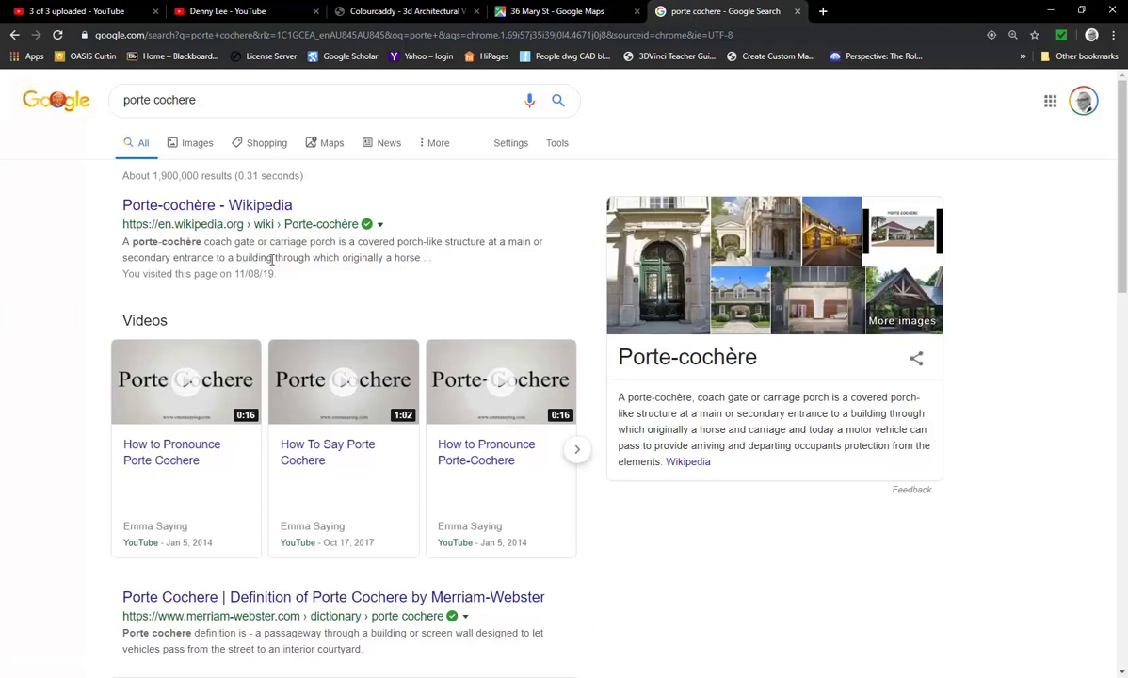
{"action": "left_click_drag", "start_coordinate": [267, 242], "coordinate": [335, 243]}
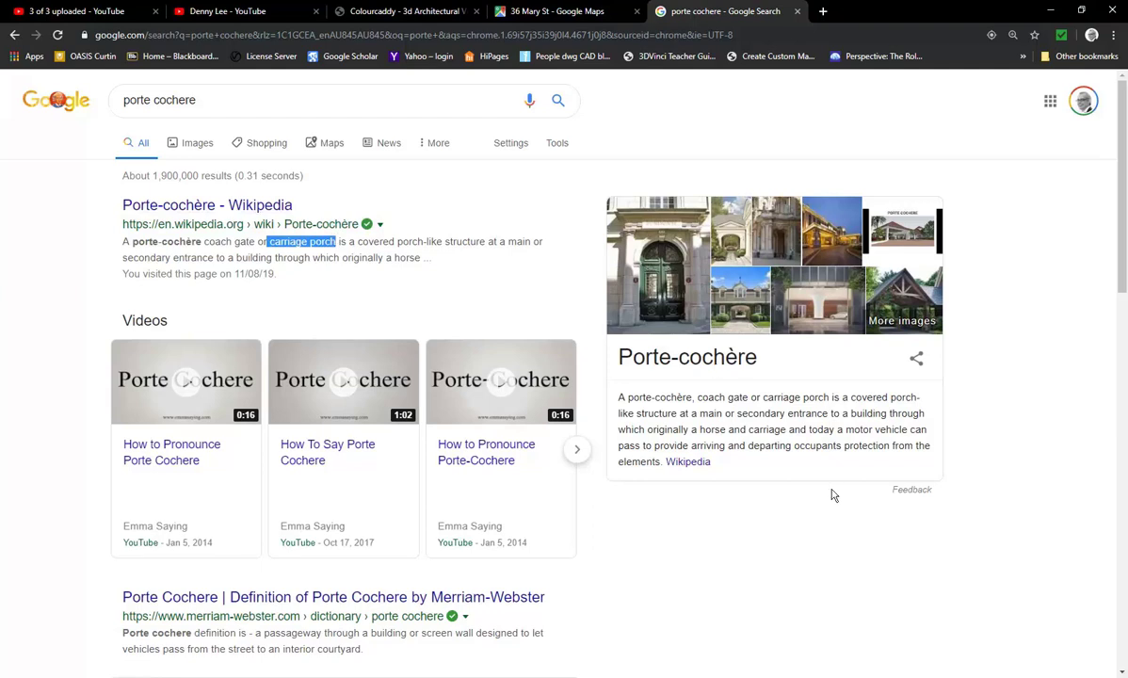
{"action": "left_click", "coordinate": [286, 240]}
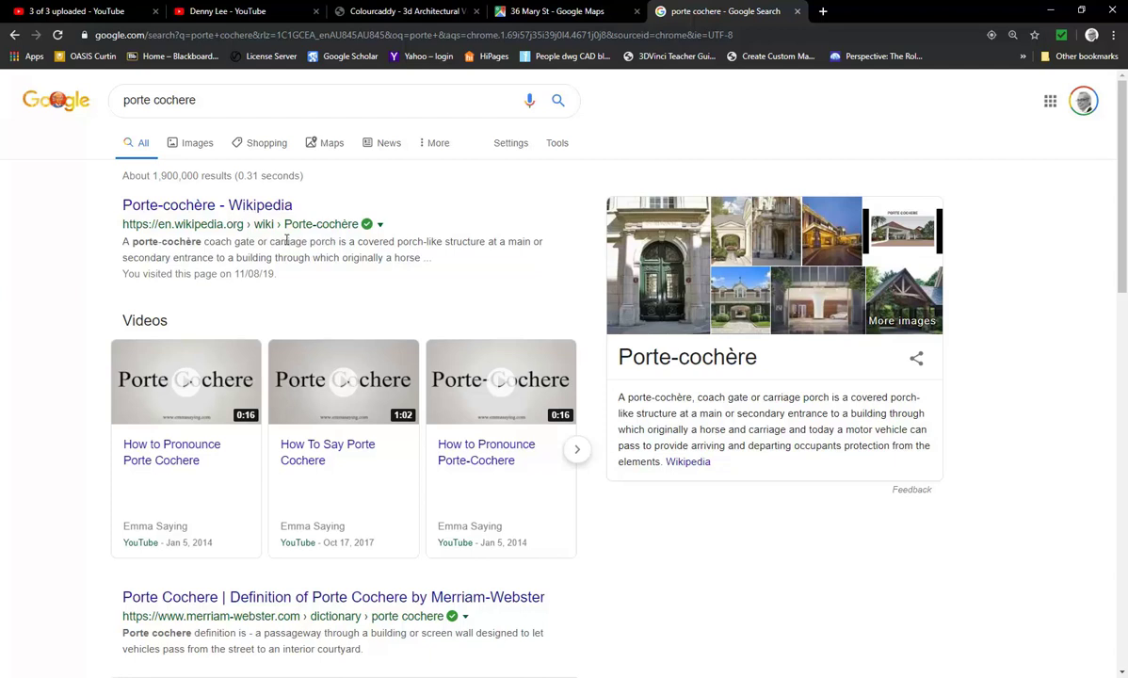
{"action": "left_click_drag", "start_coordinate": [271, 242], "coordinate": [337, 243]}
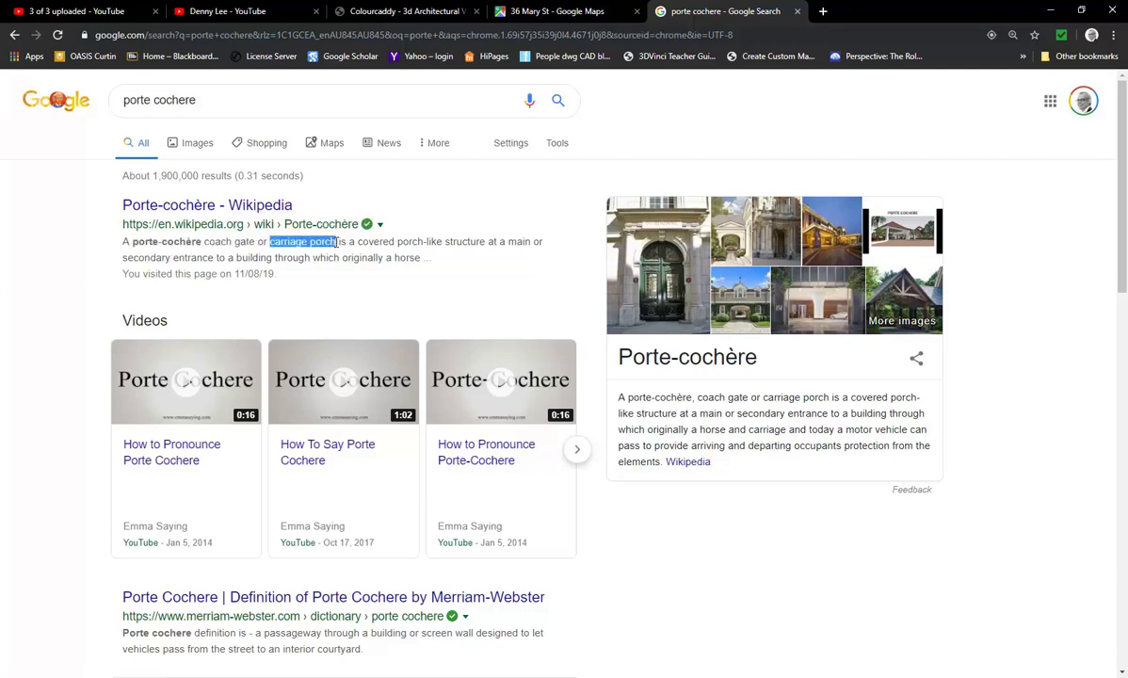
{"action": "left_click", "coordinate": [287, 232]}
{"action": "left_click_drag", "start_coordinate": [272, 243], "coordinate": [339, 238]}
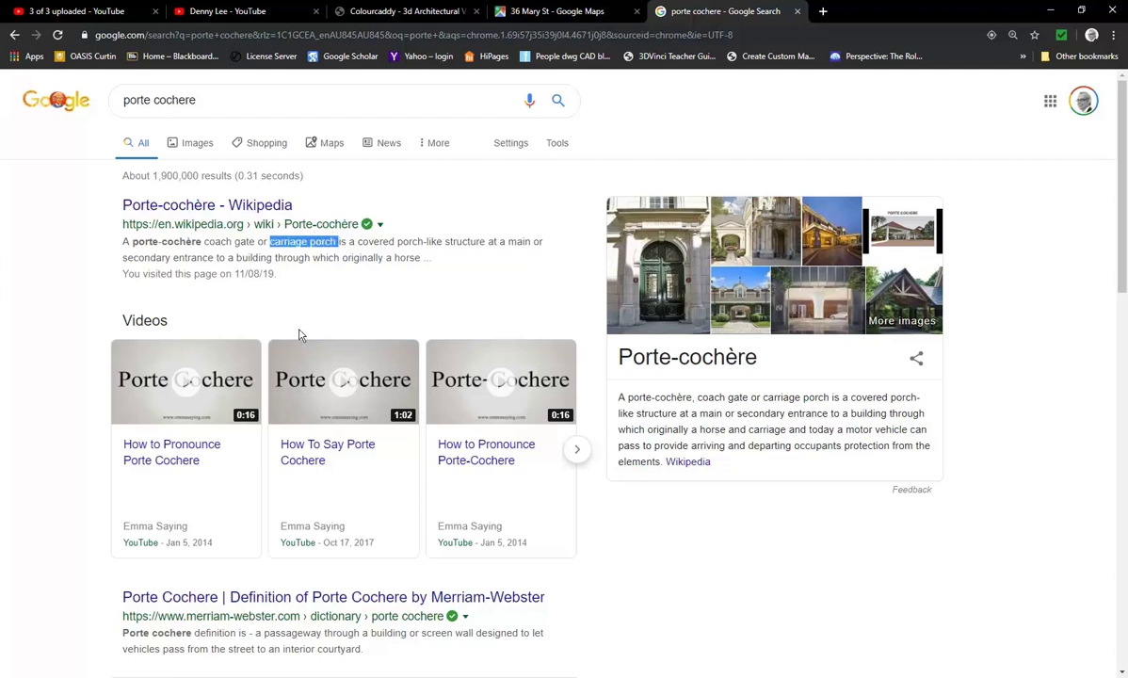
{"action": "left_click", "coordinate": [273, 231]}
- Return to Revit and examine the Ground Floor plan, including the corner at grids 1 and H
{"action": "left_click", "coordinate": [1049, 9]}
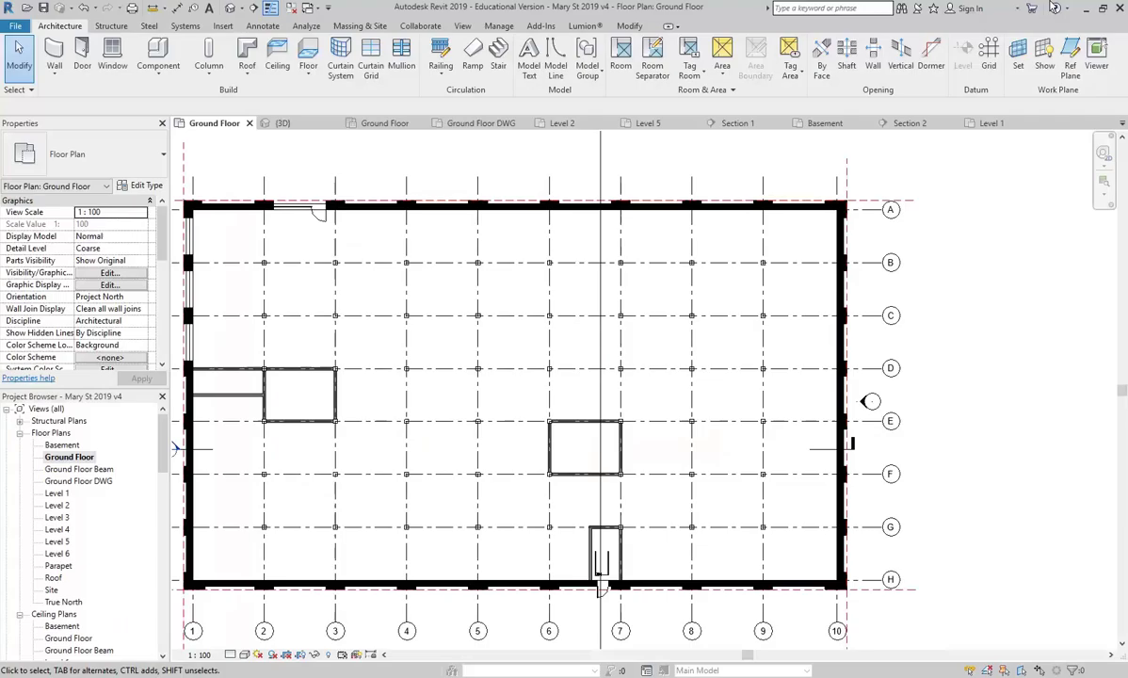
{"action": "scroll", "coordinate": [547, 261], "scroll_direction": "down", "scroll_amount": 1}
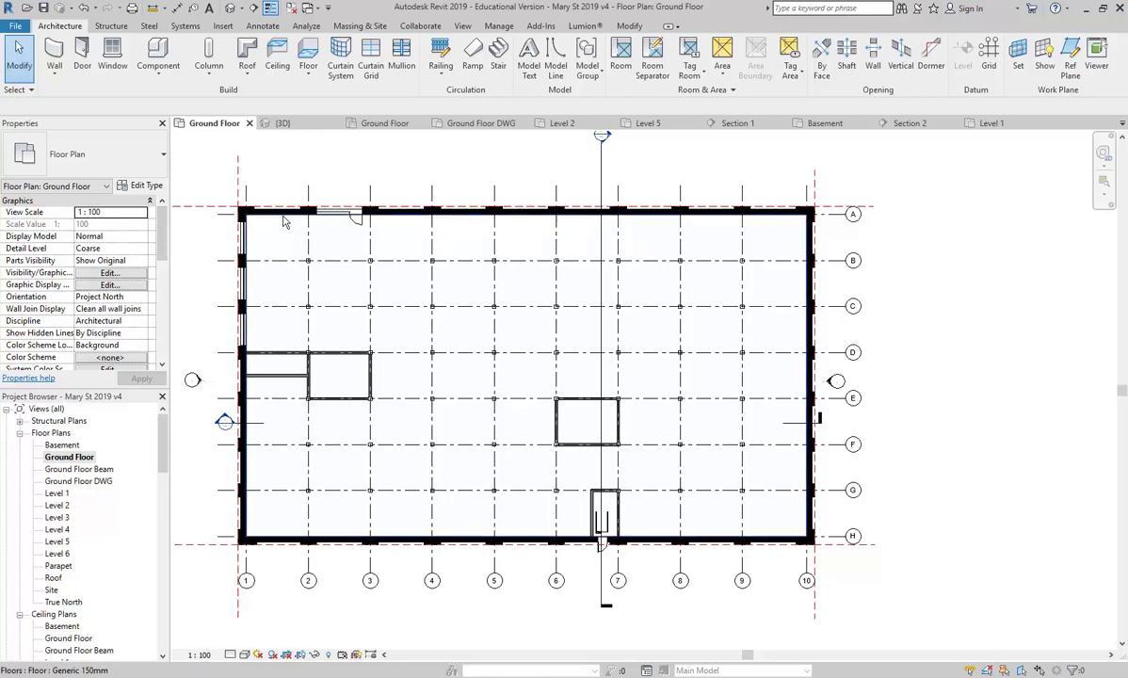
{"action": "scroll", "coordinate": [264, 443], "scroll_direction": "down", "scroll_amount": 3}
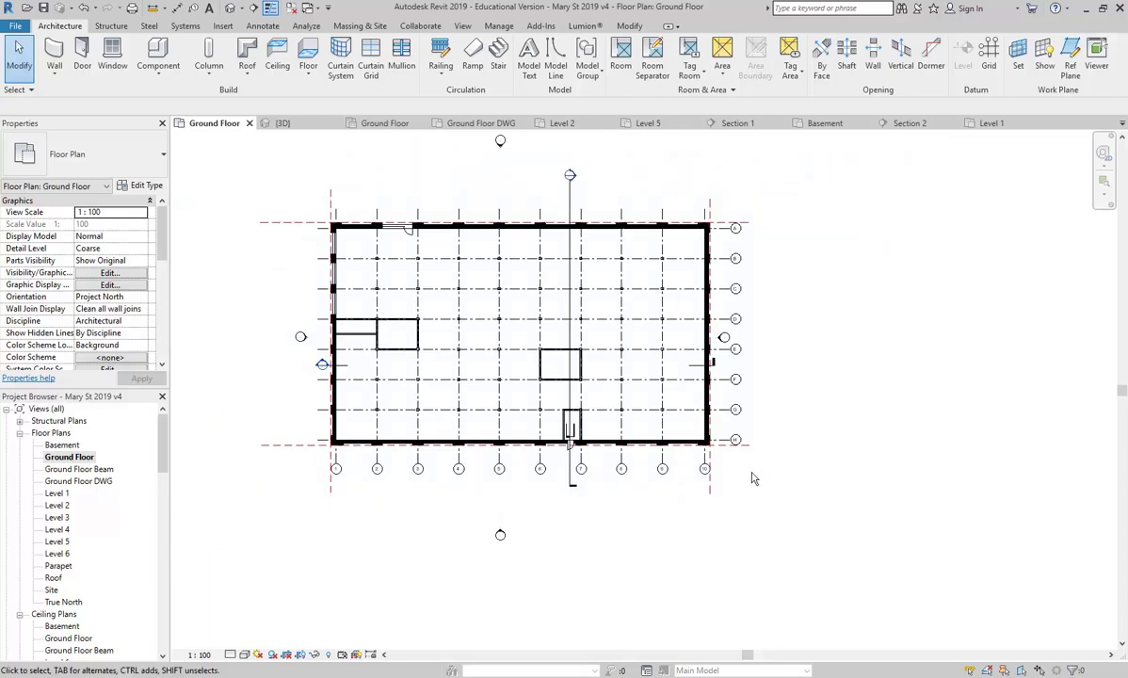
{"action": "scroll", "coordinate": [371, 420], "scroll_direction": "up", "scroll_amount": 3}
{"action": "scroll", "coordinate": [371, 424], "scroll_direction": "up", "scroll_amount": 3}
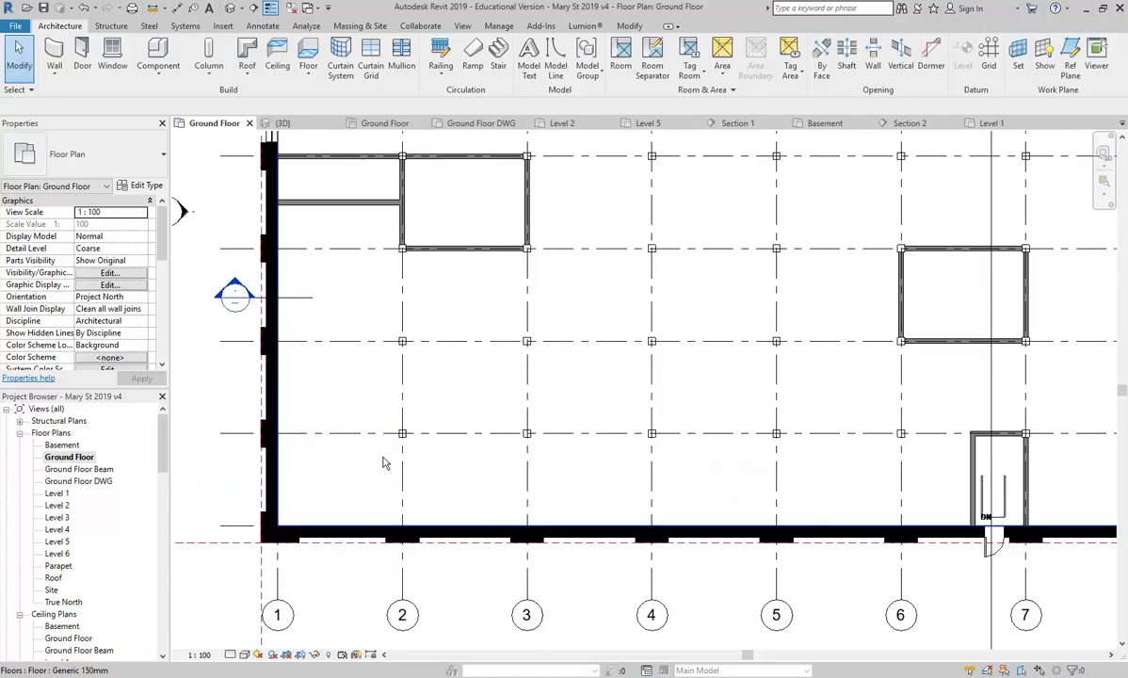
{"action": "scroll", "coordinate": [384, 463], "scroll_direction": "down", "scroll_amount": 2}
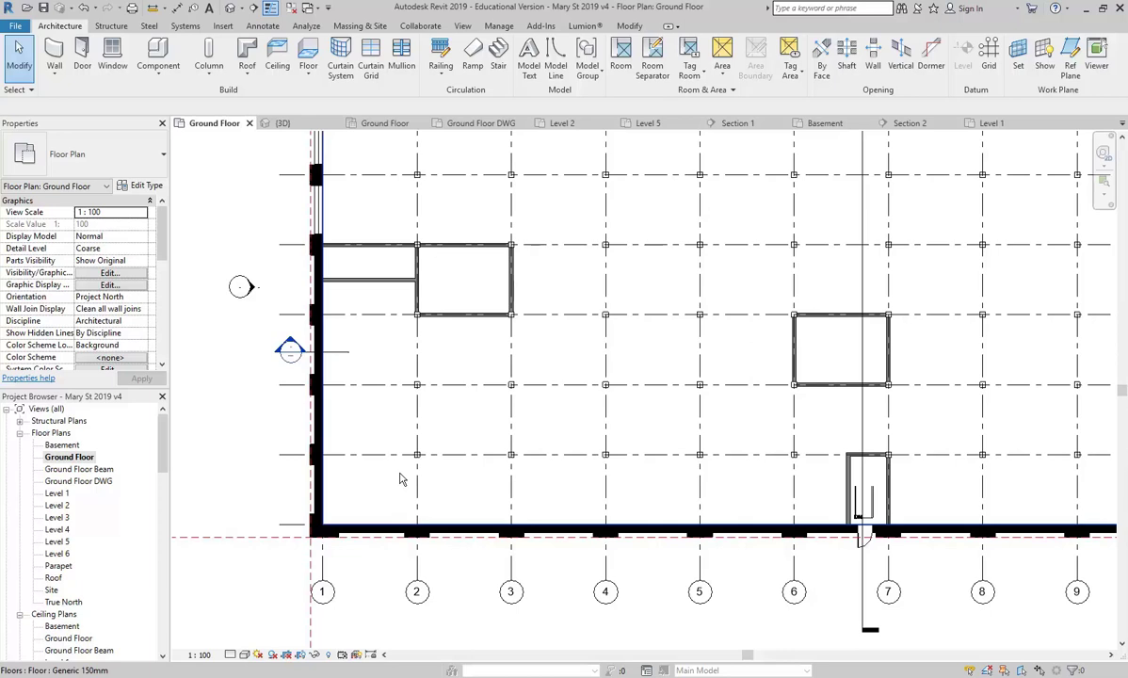
{"action": "scroll", "coordinate": [399, 481], "scroll_direction": "down", "scroll_amount": 2}
{"action": "scroll", "coordinate": [424, 476], "scroll_direction": "up", "scroll_amount": 1}
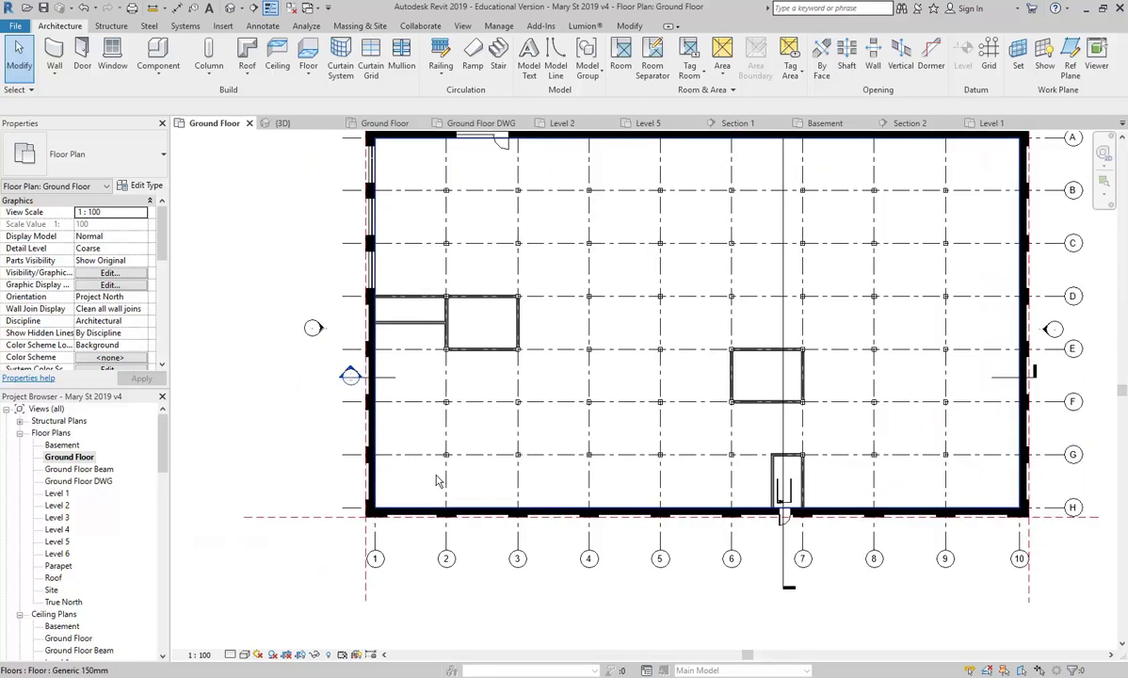
- Open the Basement floor plan and bring the area between grids 1 and 10 into view
{"action": "double_click", "coordinate": [63, 445]}
{"action": "middle_click_drag", "start_coordinate": [292, 466], "coordinate": [370, 407]}
{"action": "scroll", "coordinate": [389, 433], "scroll_direction": "up", "scroll_amount": 2}
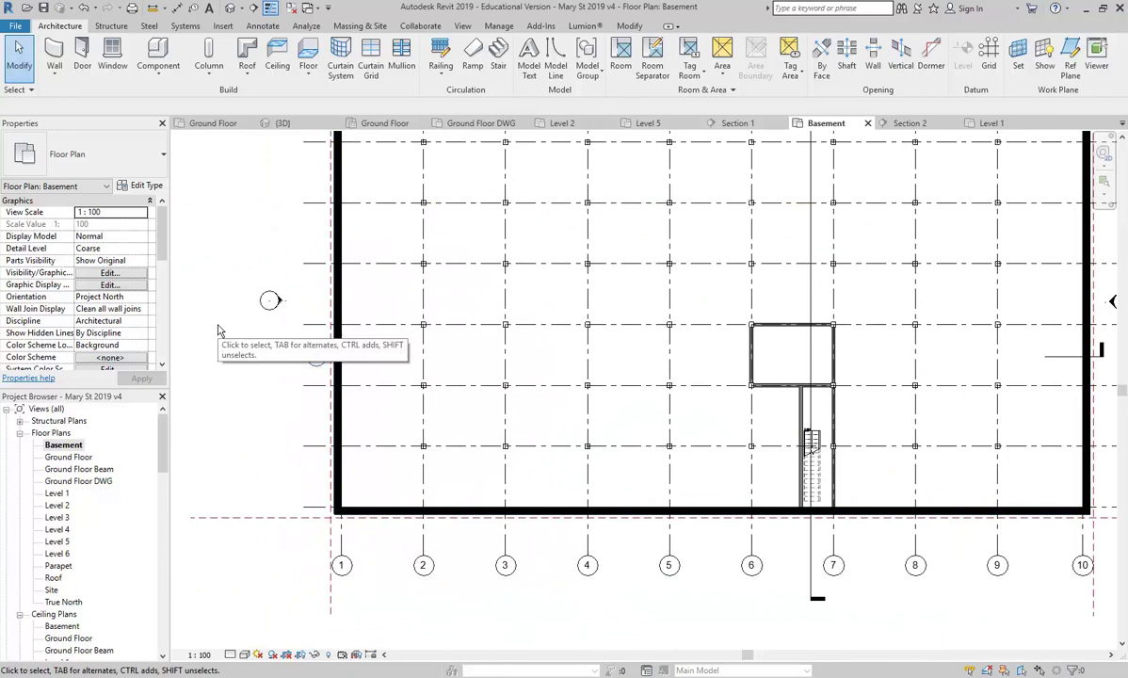
{"action": "scroll", "coordinate": [393, 364], "scroll_direction": "up", "scroll_amount": 2}
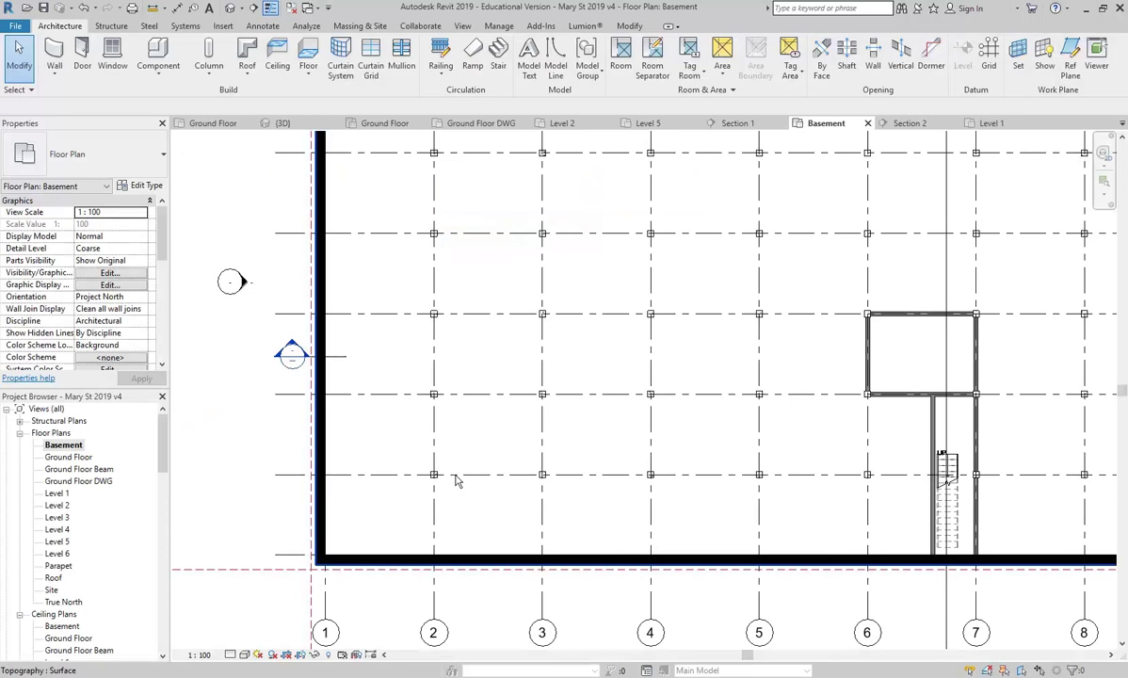
{"action": "scroll", "coordinate": [456, 481], "scroll_direction": "down", "scroll_amount": 3}
{"action": "scroll", "coordinate": [403, 486], "scroll_direction": "up", "scroll_amount": 2}
{"action": "scroll", "coordinate": [404, 486], "scroll_direction": "down", "scroll_amount": 1}
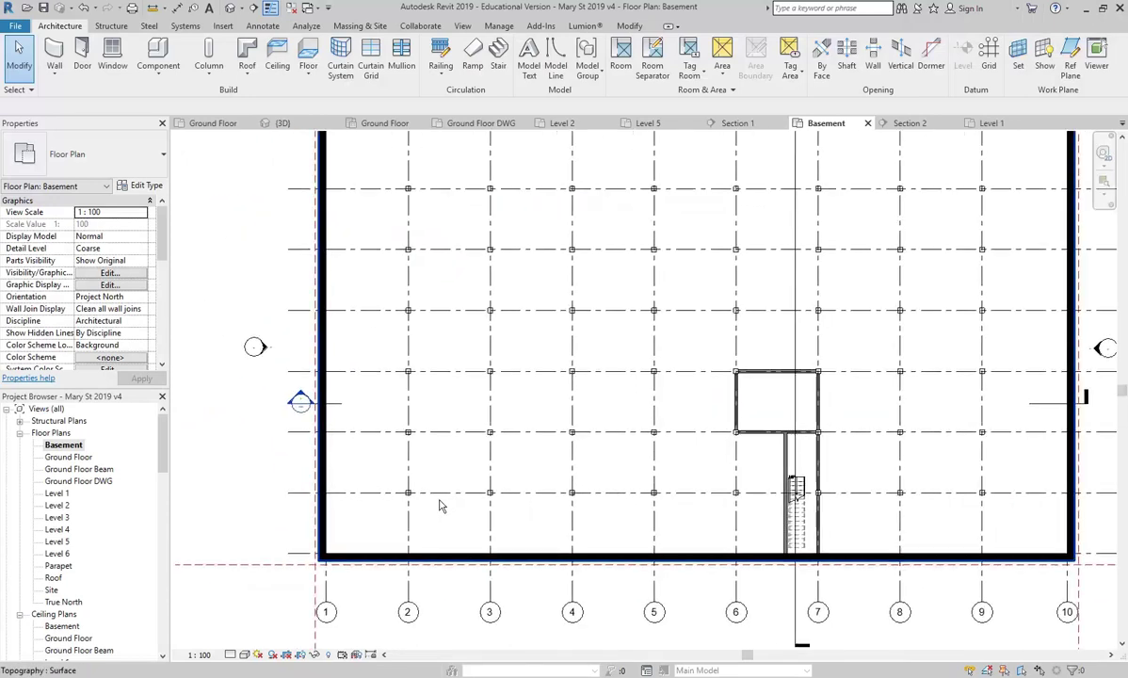
{"action": "scroll", "coordinate": [396, 456], "scroll_direction": "down", "scroll_amount": 1}
{"action": "scroll", "coordinate": [360, 403], "scroll_direction": "up", "scroll_amount": 1}
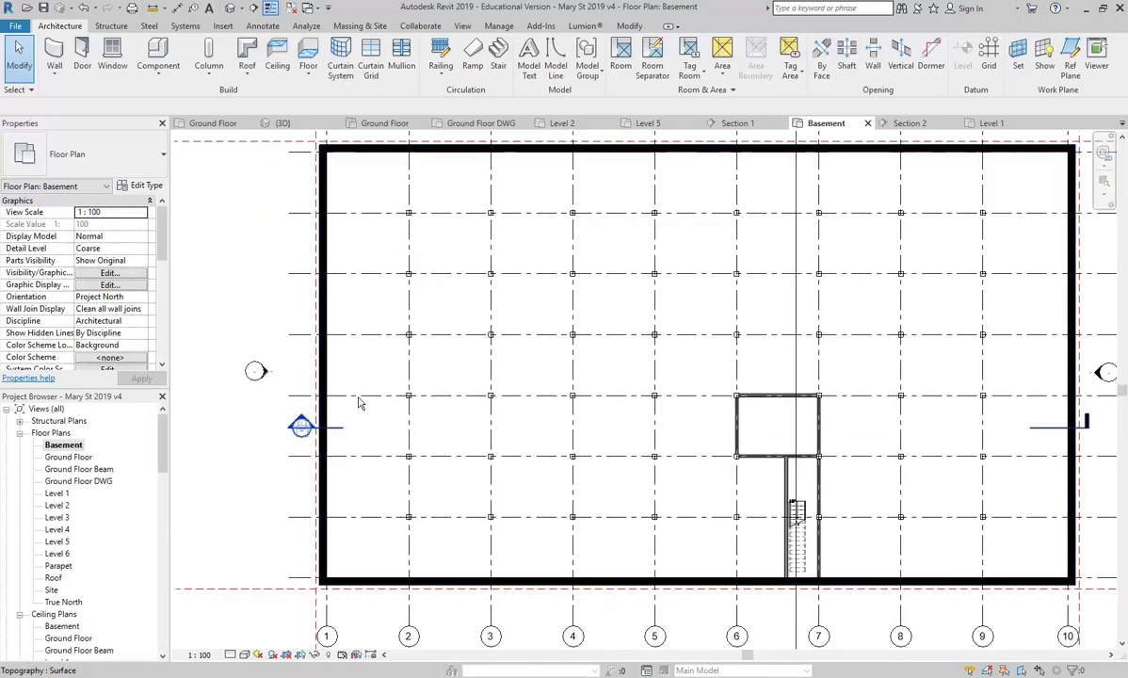
- Start a ramp on the Basement plan and duplicate the Ramp 1 type as "Step Ramp"
{"action": "left_click", "coordinate": [475, 56]}
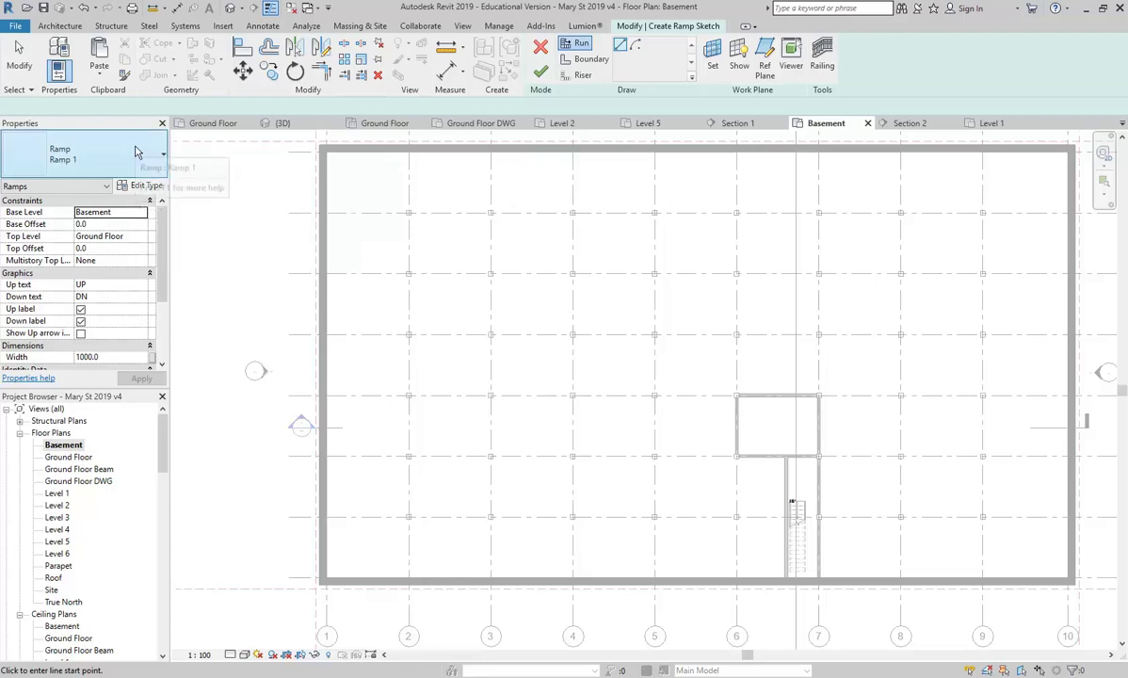
{"action": "left_click", "coordinate": [141, 186]}
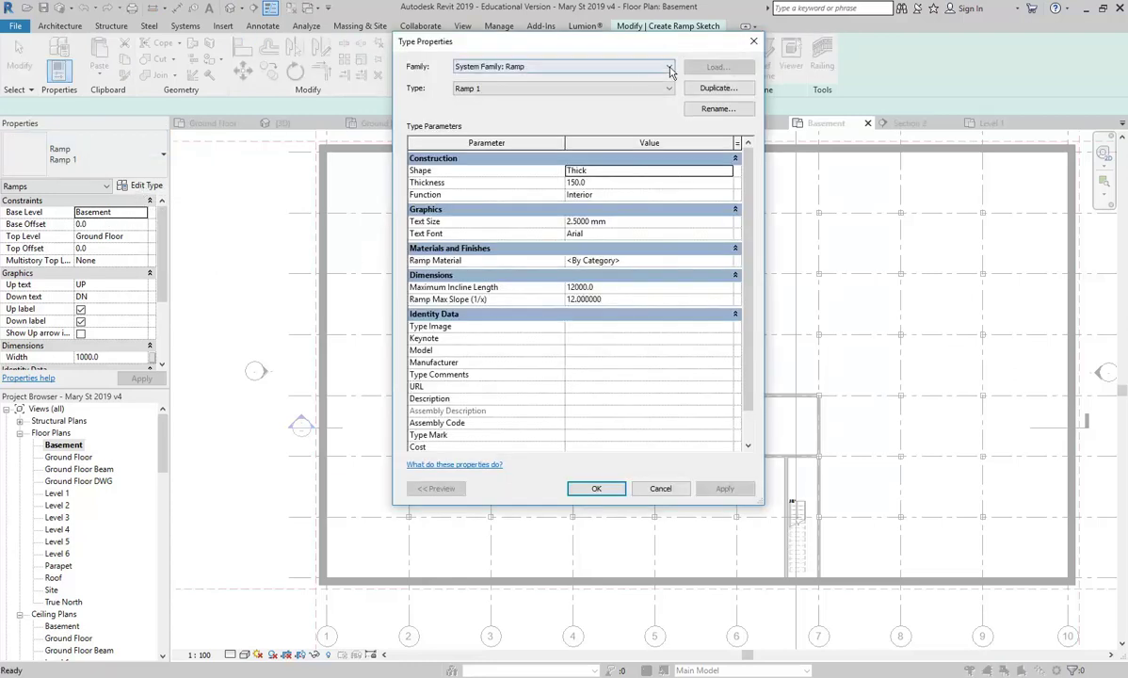
{"action": "left_click", "coordinate": [729, 89]}
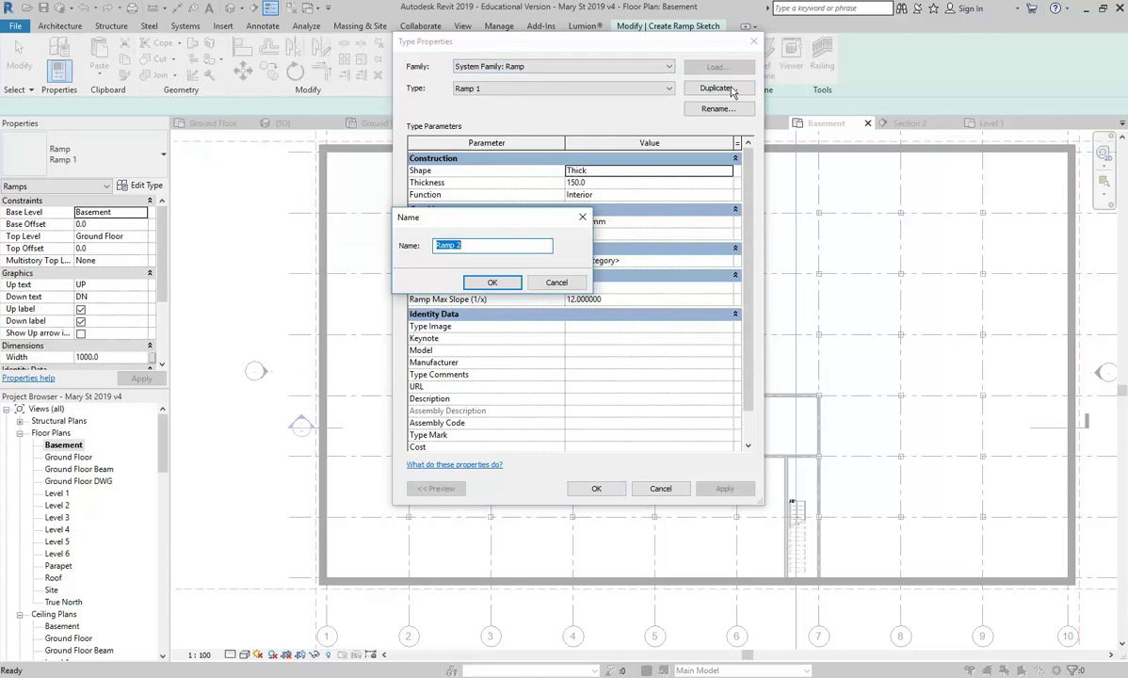
{"action": "type", "text": "Step Ramp"}
{"action": "left_click", "coordinate": [486, 281]}
- Set the Step Ramp type's maximum slope (1/x) to 8 and its maximum incline length to 30000 mm
{"action": "left_click", "coordinate": [622, 299]}
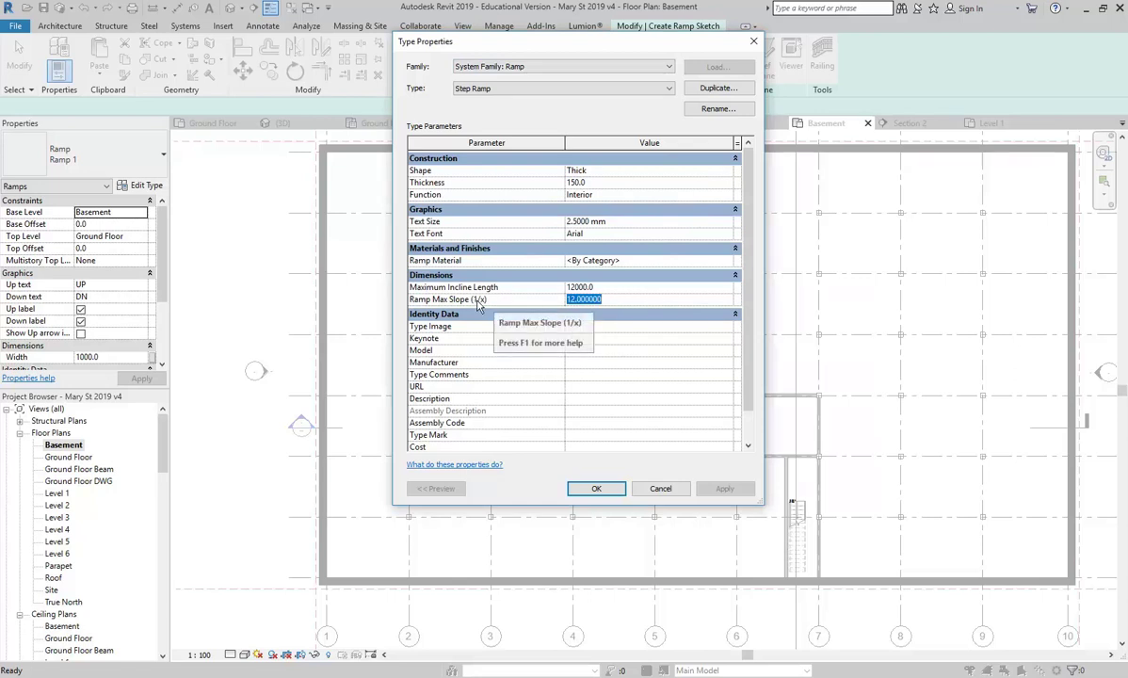
{"action": "type", "text": "8"}
{"action": "left_click", "coordinate": [584, 286]}
{"action": "left_click", "coordinate": [618, 299]}
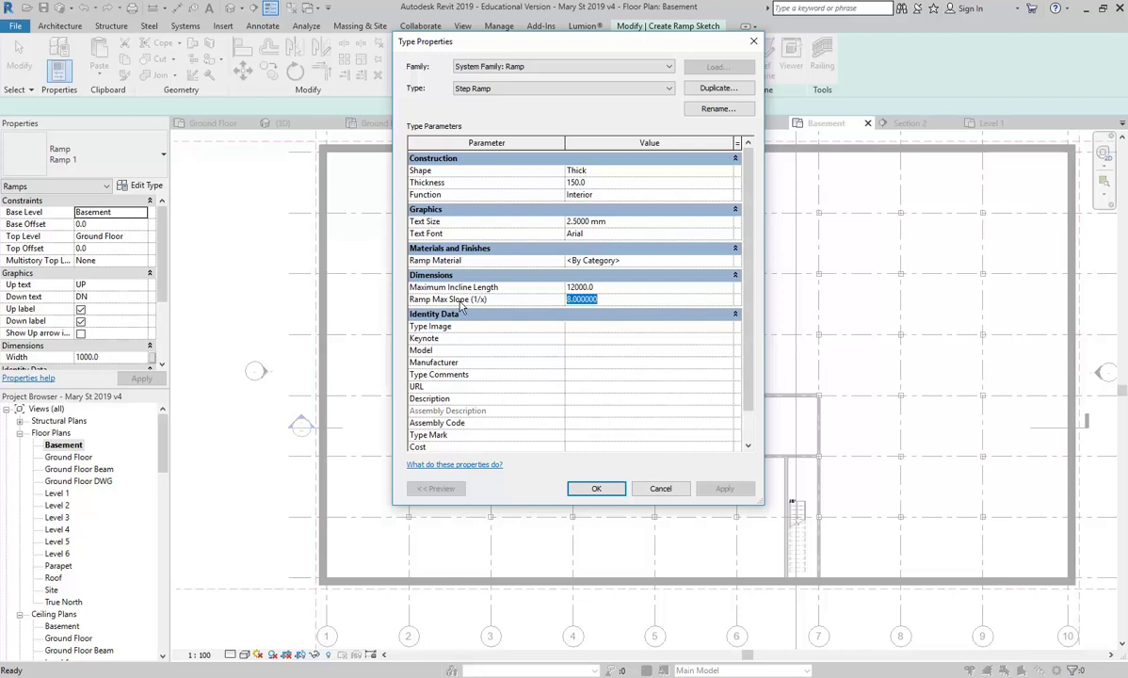
{"action": "left_click", "coordinate": [595, 492]}
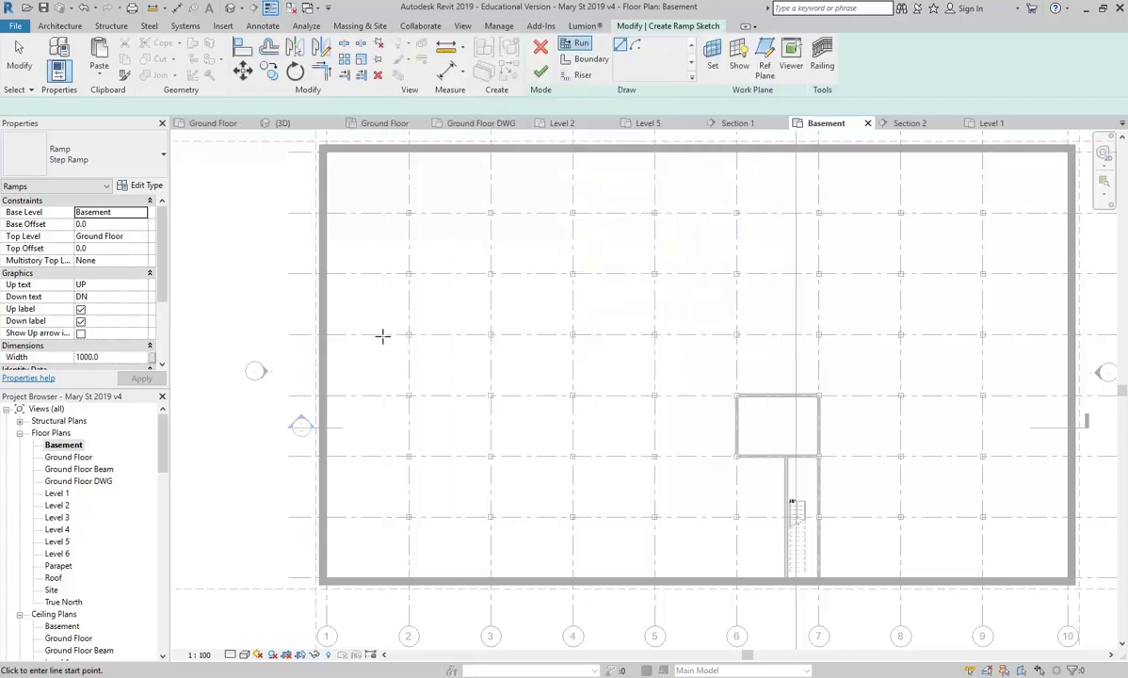
{"action": "left_click", "coordinate": [141, 183]}
{"action": "left_click", "coordinate": [628, 288]}
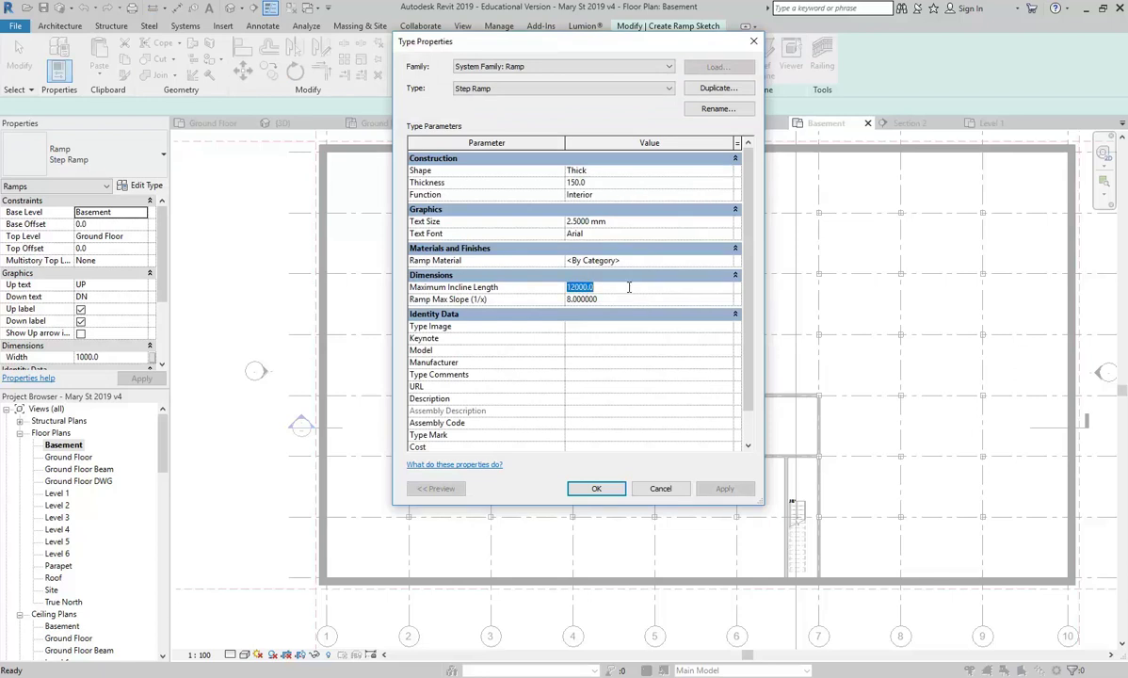
{"action": "type", "text": "30000"}
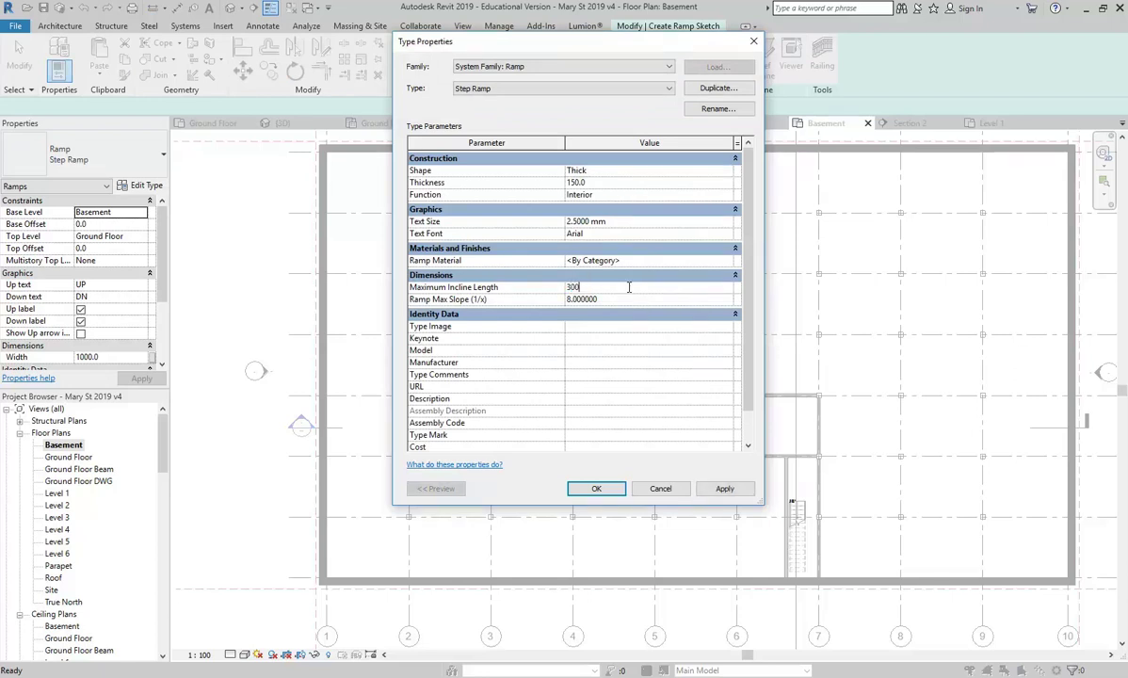
{"action": "left_click", "coordinate": [600, 488]}
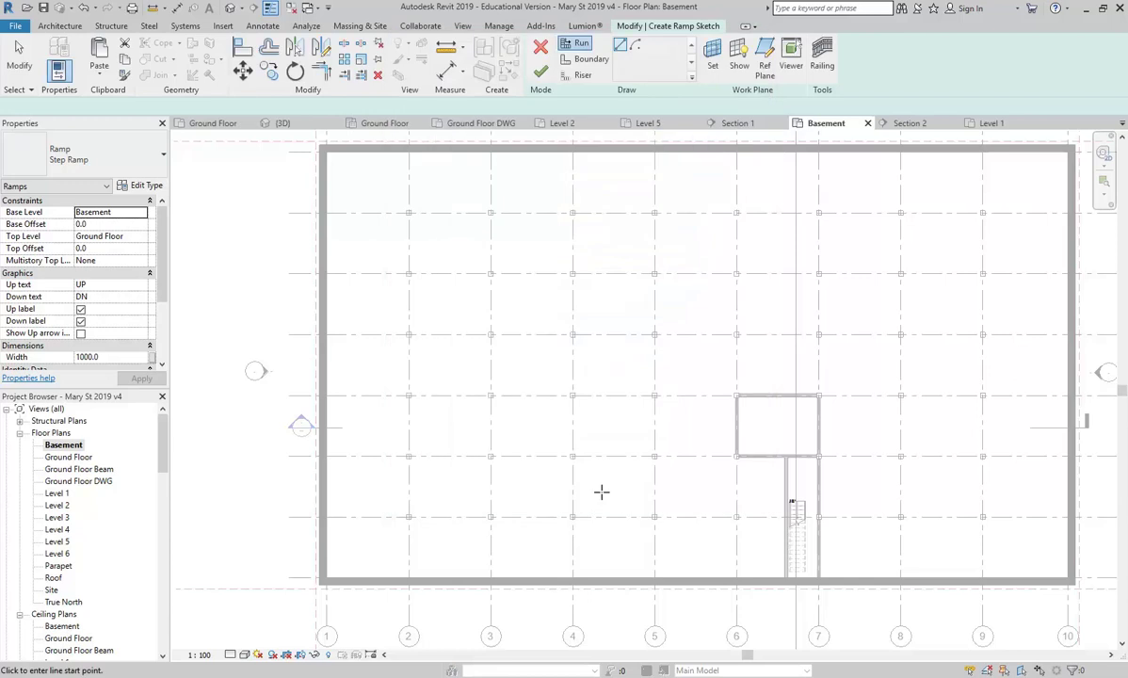
- Sketch a straight horizontal ramp run about 24000 mm long from between grids 1 and 2 to just past grid 6, and finish the ramp
{"action": "left_click", "coordinate": [368, 305]}
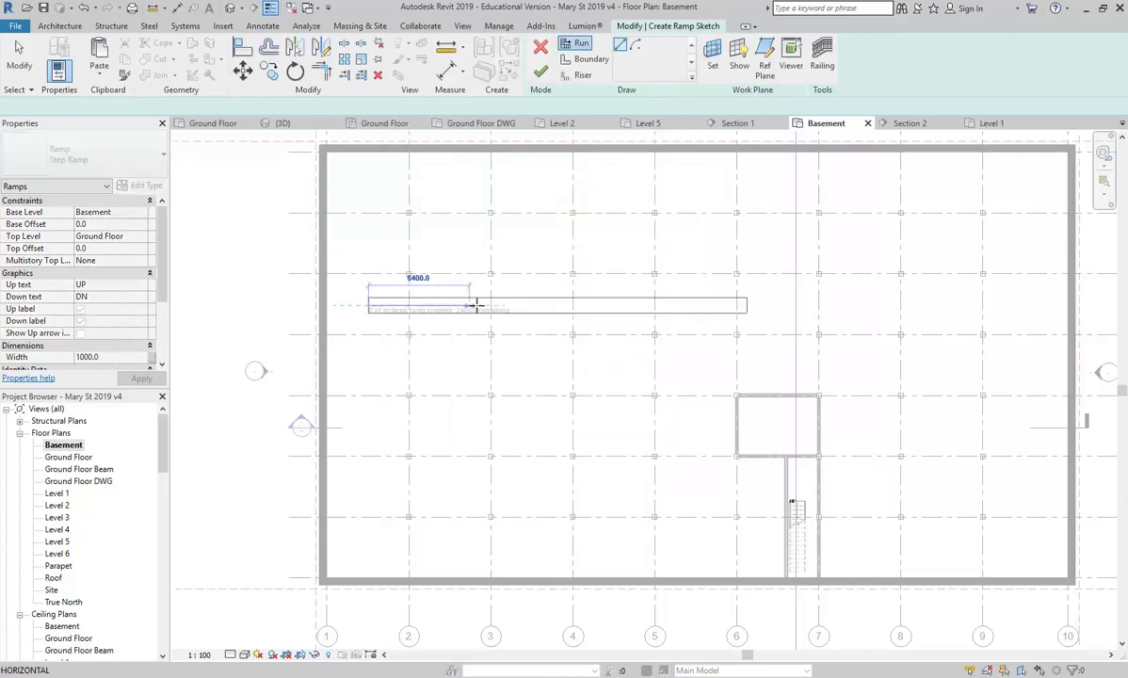
{"action": "left_click", "coordinate": [783, 311]}
{"action": "key", "text": "Escape"}
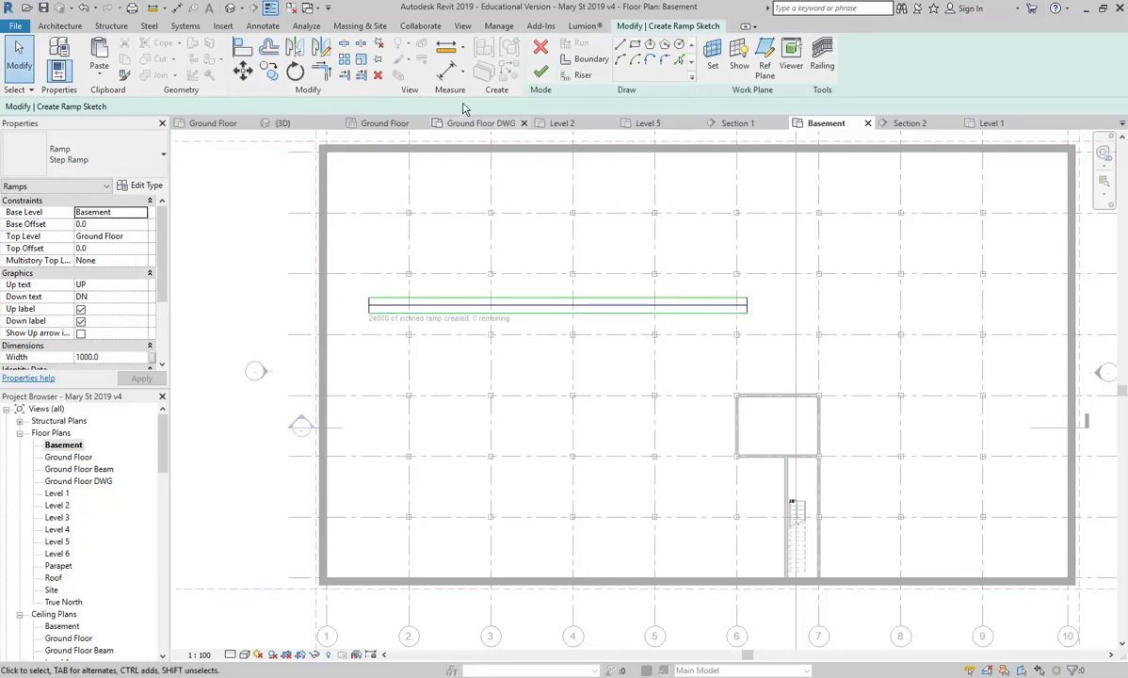
{"action": "left_click", "coordinate": [541, 72]}
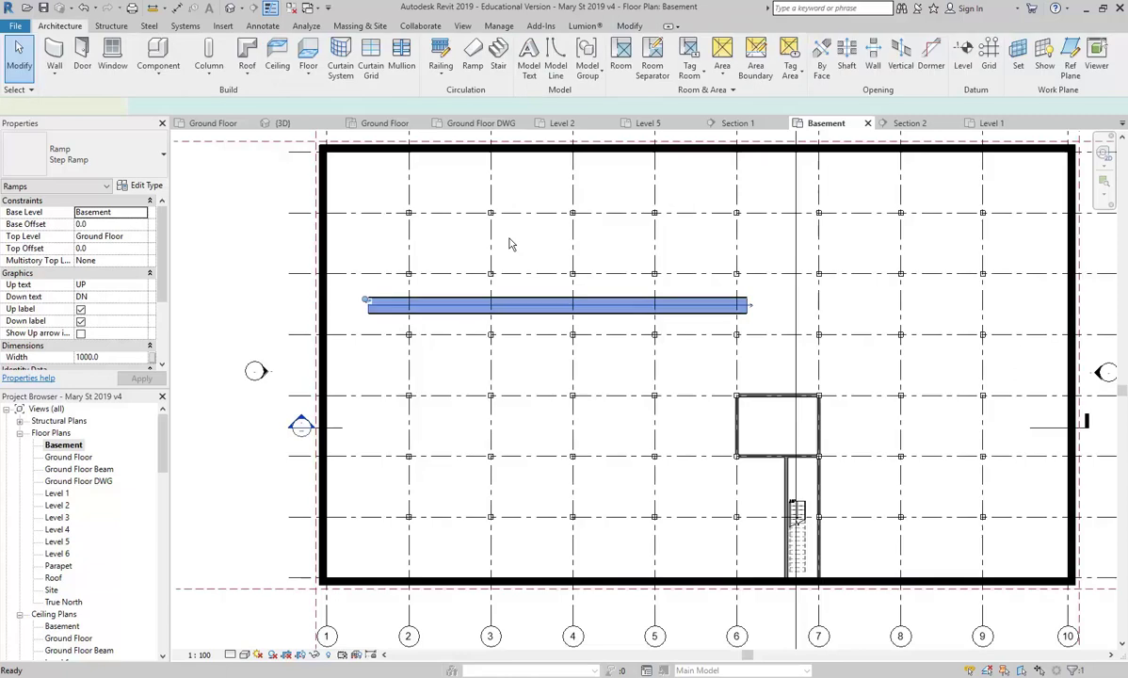
- Open Section 1 and examine how the ramp rises from the Basement to the Ground Floor
{"action": "double_click", "coordinate": [299, 424]}
{"action": "middle_click_drag", "start_coordinate": [307, 496], "coordinate": [619, 510]}
{"action": "scroll", "coordinate": [619, 511], "scroll_direction": "up", "scroll_amount": 3}
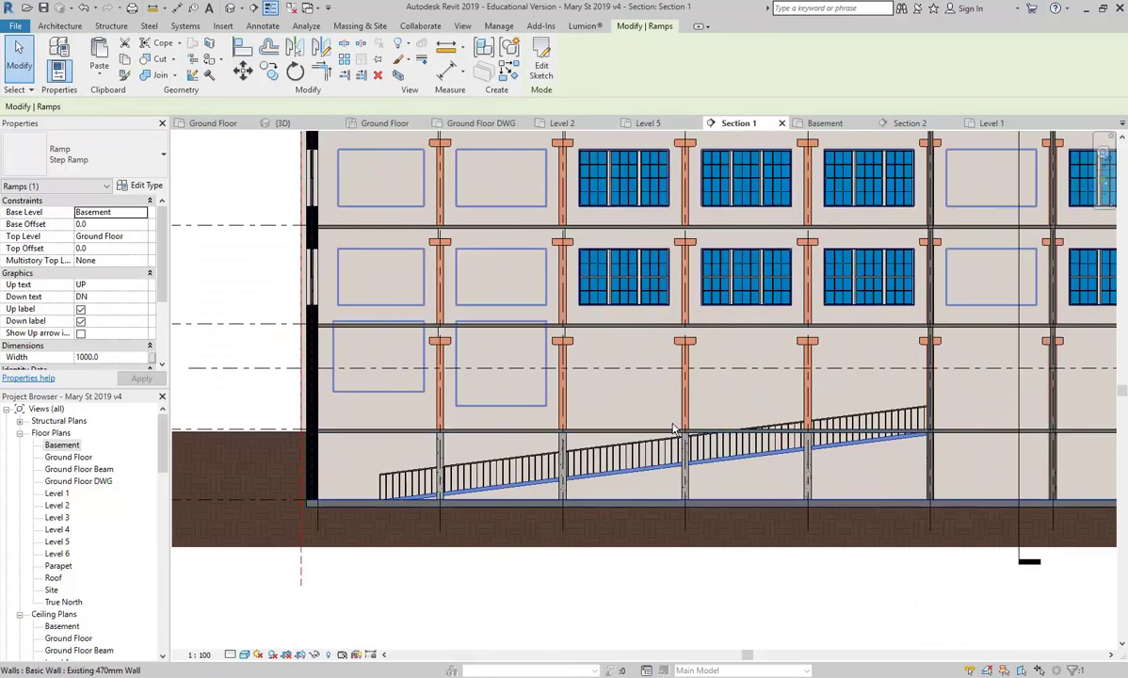
{"action": "middle_click_drag", "start_coordinate": [718, 521], "coordinate": [649, 531]}
{"action": "scroll", "coordinate": [682, 485], "scroll_direction": "up", "scroll_amount": 2}
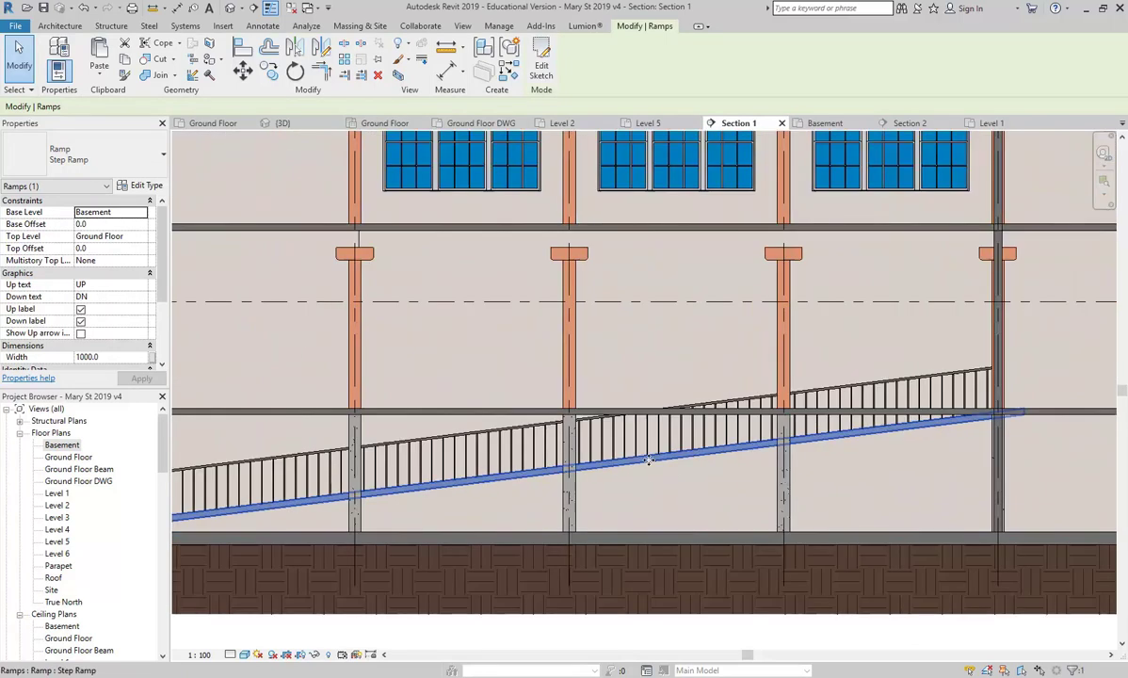
{"action": "scroll", "coordinate": [647, 459], "scroll_direction": "down", "scroll_amount": 3}
{"action": "scroll", "coordinate": [648, 460], "scroll_direction": "up", "scroll_amount": 1}
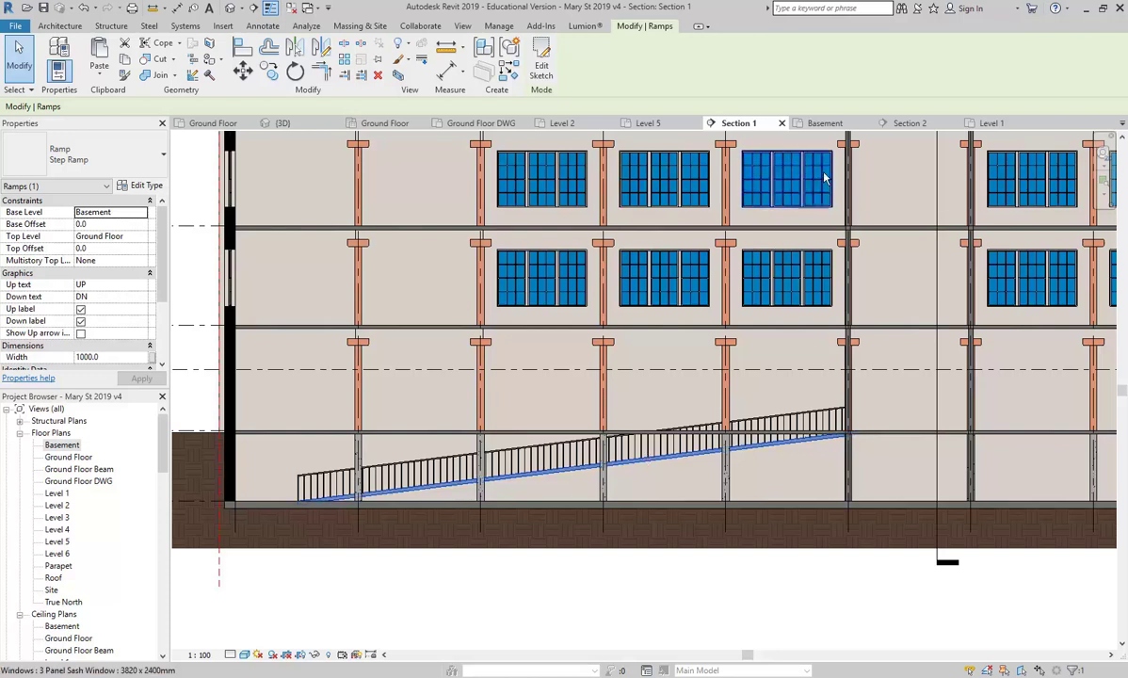
- Close Section 1, inspect the ramp's starting end on the Basement plan, and view the building corner below it near grid 1
{"action": "left_click", "coordinate": [782, 123]}
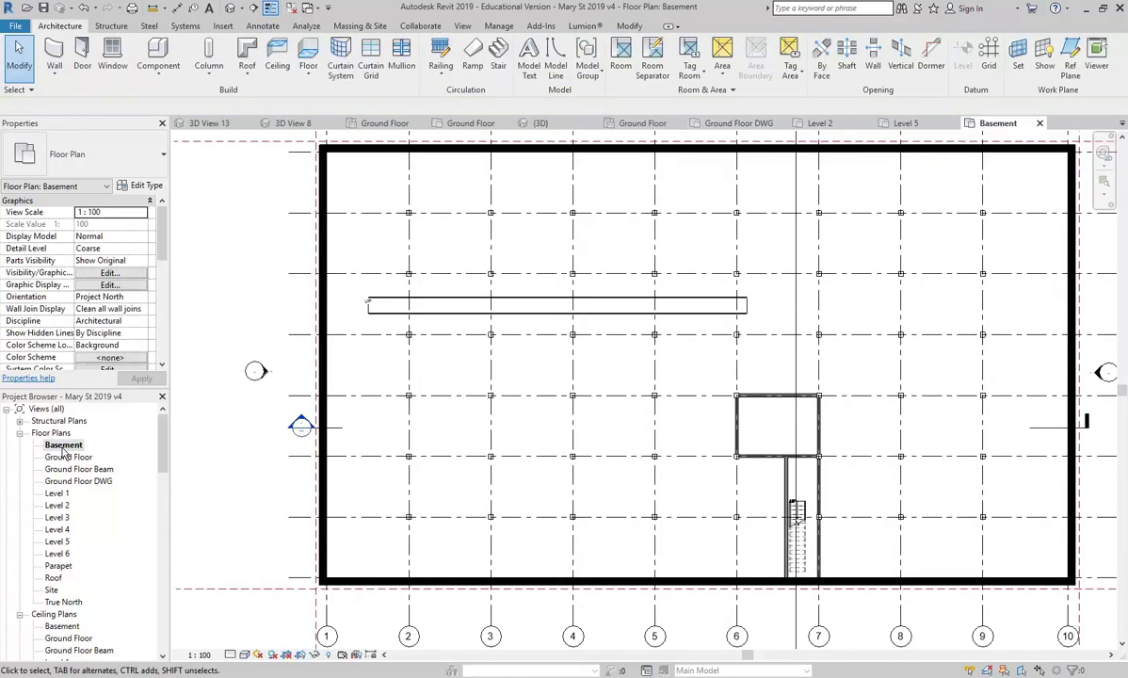
{"action": "left_click", "coordinate": [578, 437]}
{"action": "scroll", "coordinate": [345, 331], "scroll_direction": "up", "scroll_amount": 5}
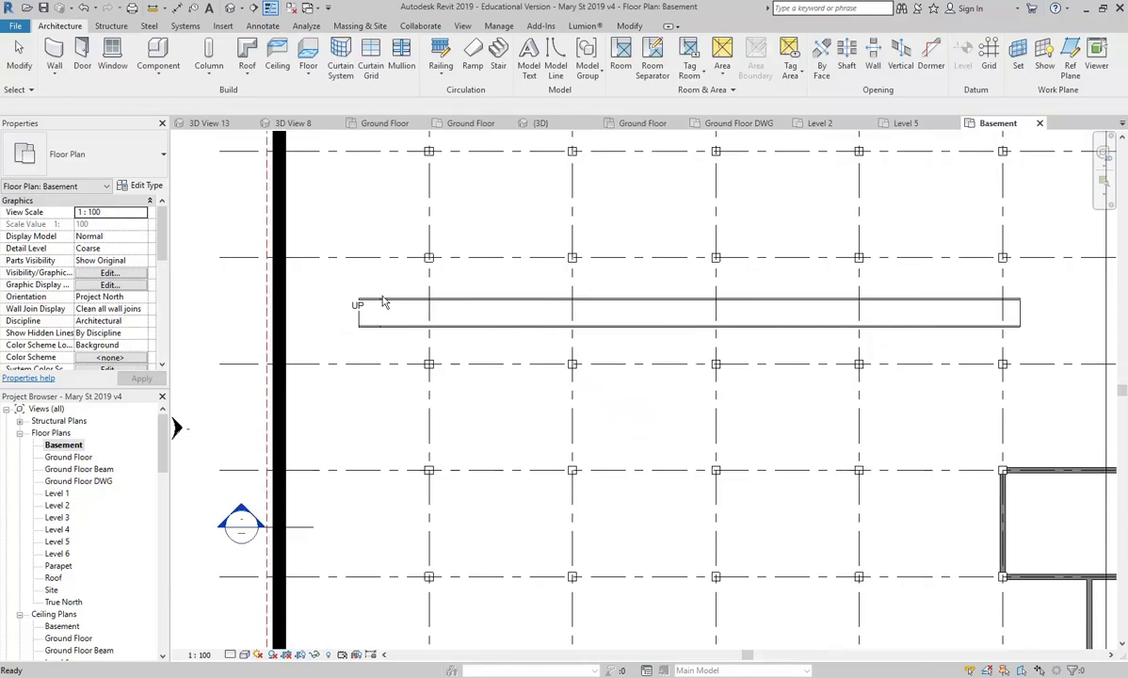
{"action": "left_click", "coordinate": [347, 306]}
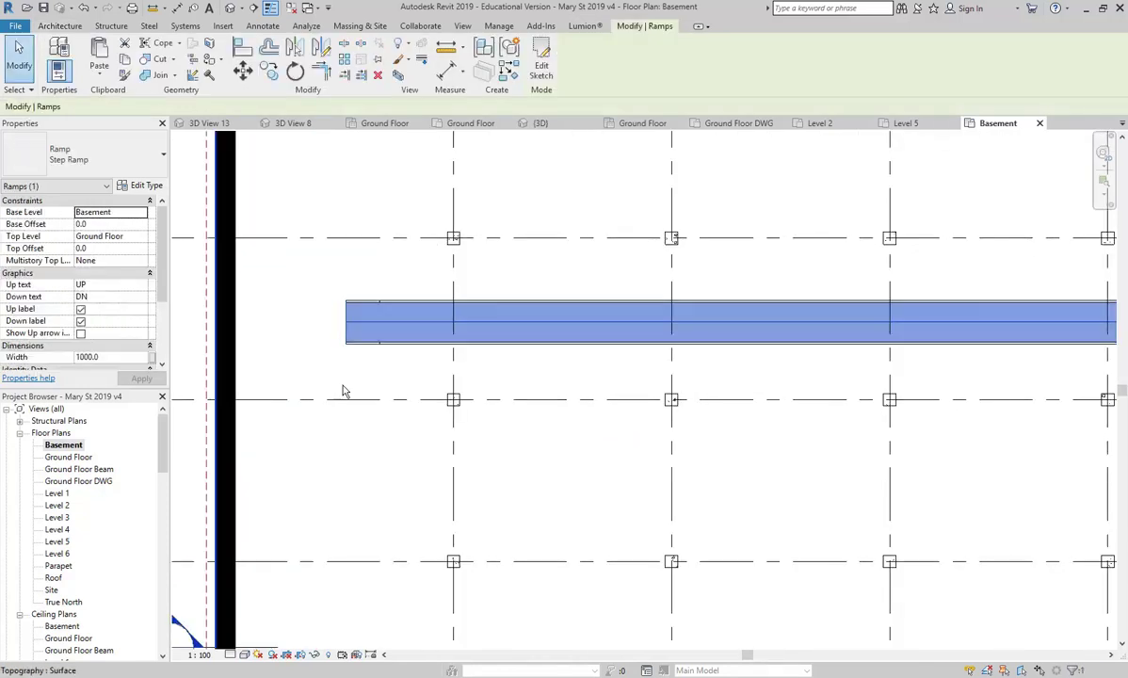
{"action": "left_click", "coordinate": [343, 391]}
{"action": "scroll", "coordinate": [347, 390], "scroll_direction": "down", "scroll_amount": 3}
{"action": "middle_click_drag", "start_coordinate": [347, 390], "coordinate": [380, 232]}
{"action": "scroll", "coordinate": [387, 449], "scroll_direction": "up", "scroll_amount": 3}
{"action": "mouse_move", "coordinate": [360, 434]}
{"action": "middle_mouse_down"}
{"action": "mouse_move", "coordinate": [430, 404]}
{"action": "mouse_move", "coordinate": [375, 423]}
{"action": "middle_mouse_up"}
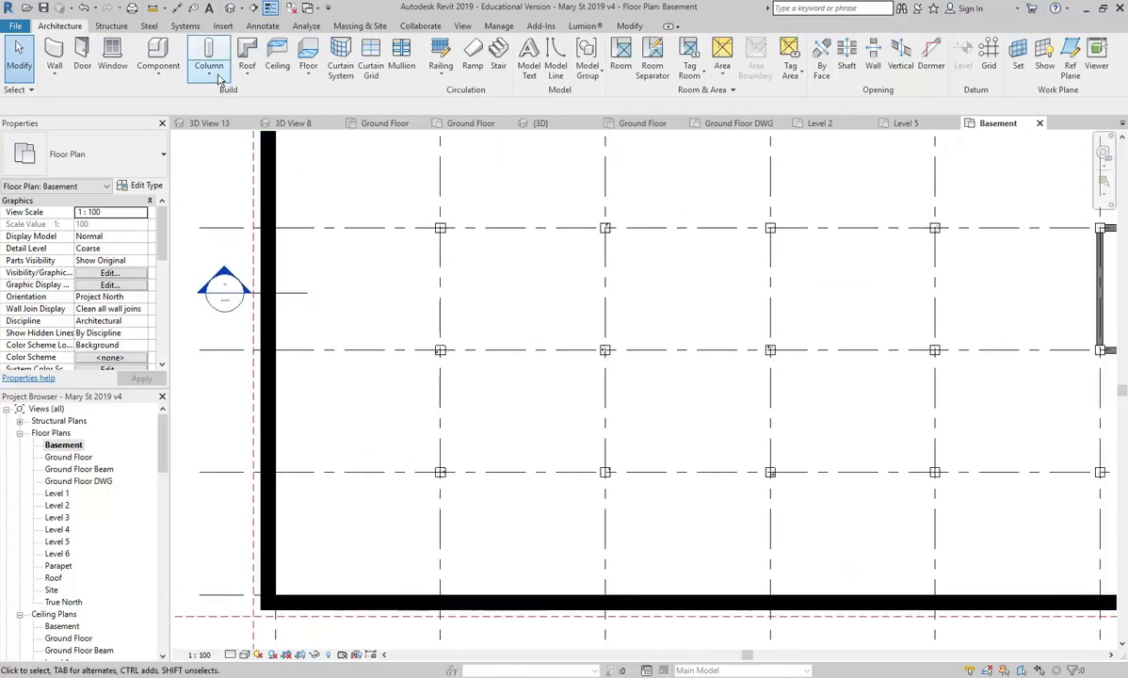
- Start another ramp and review the Step Ramp type's maximum incline length and maximum slope
{"action": "left_click", "coordinate": [473, 58]}
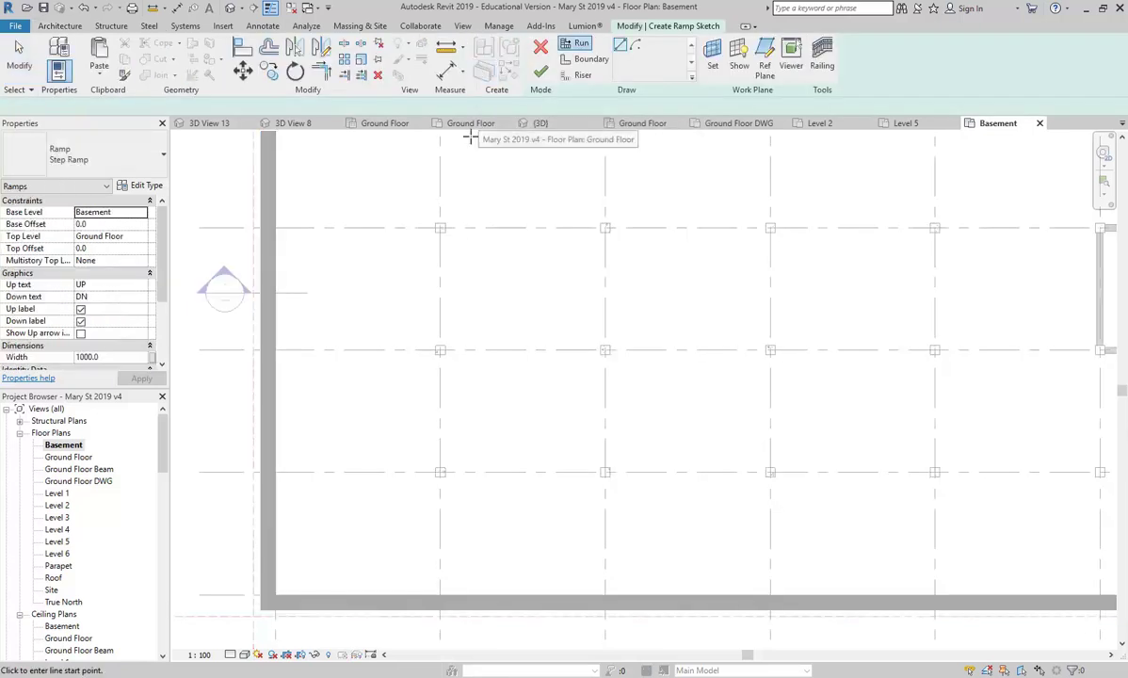
{"action": "left_click", "coordinate": [143, 185]}
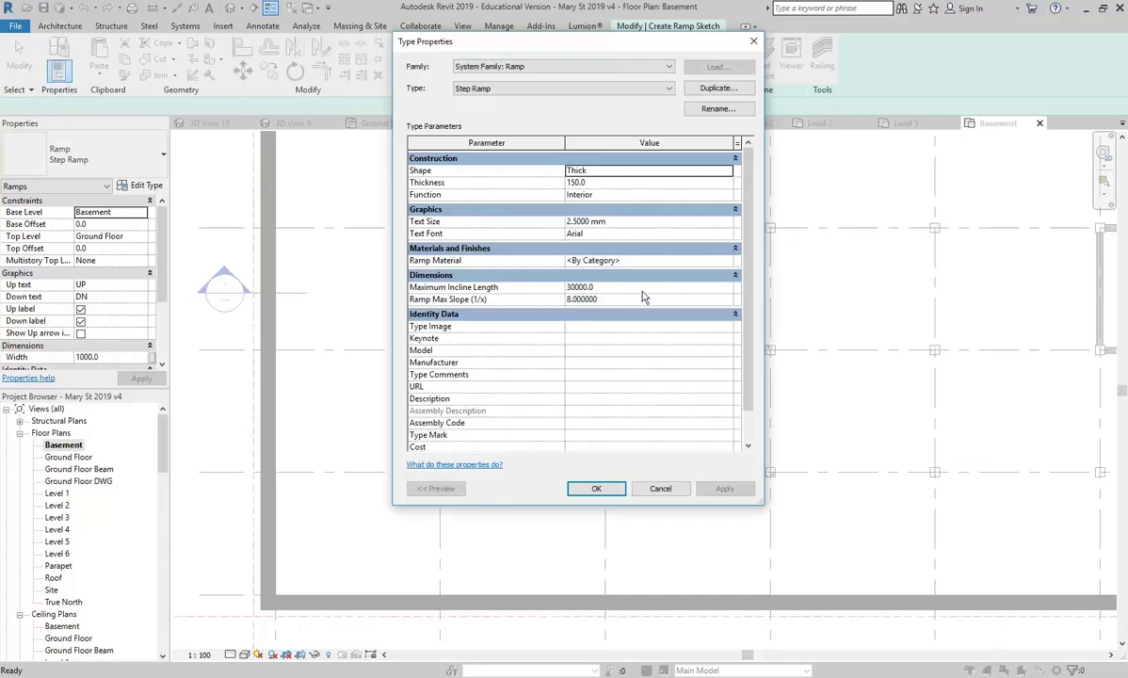
{"action": "left_click", "coordinate": [591, 286]}
{"action": "left_click", "coordinate": [626, 299]}
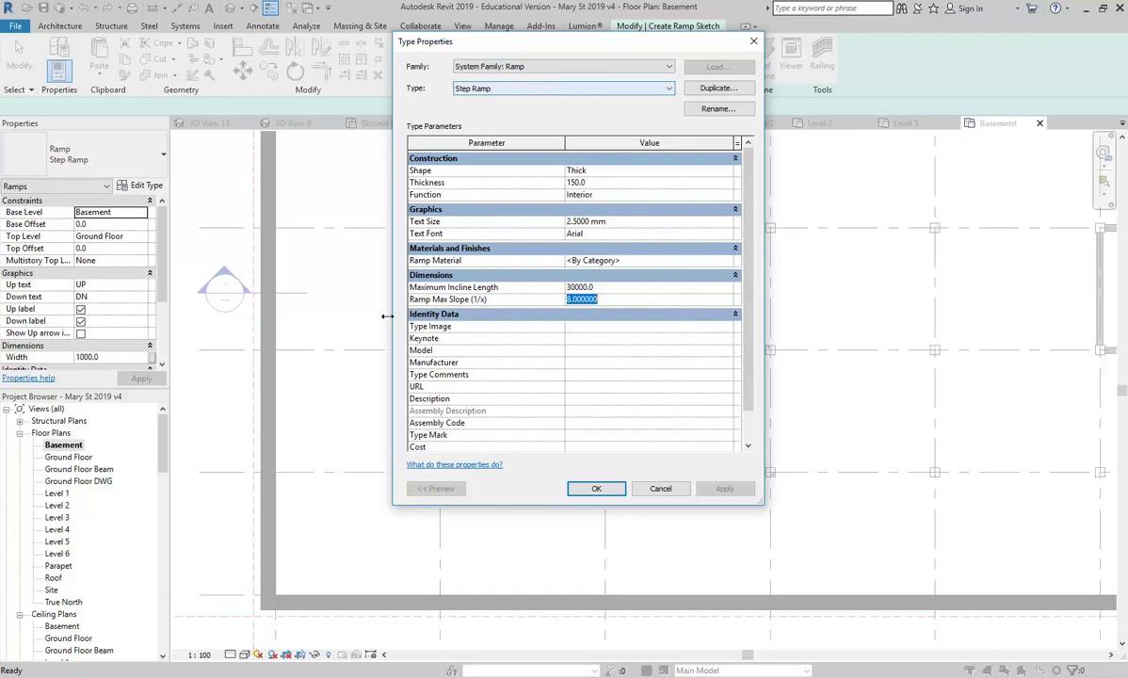
{"action": "left_click", "coordinate": [617, 299]}
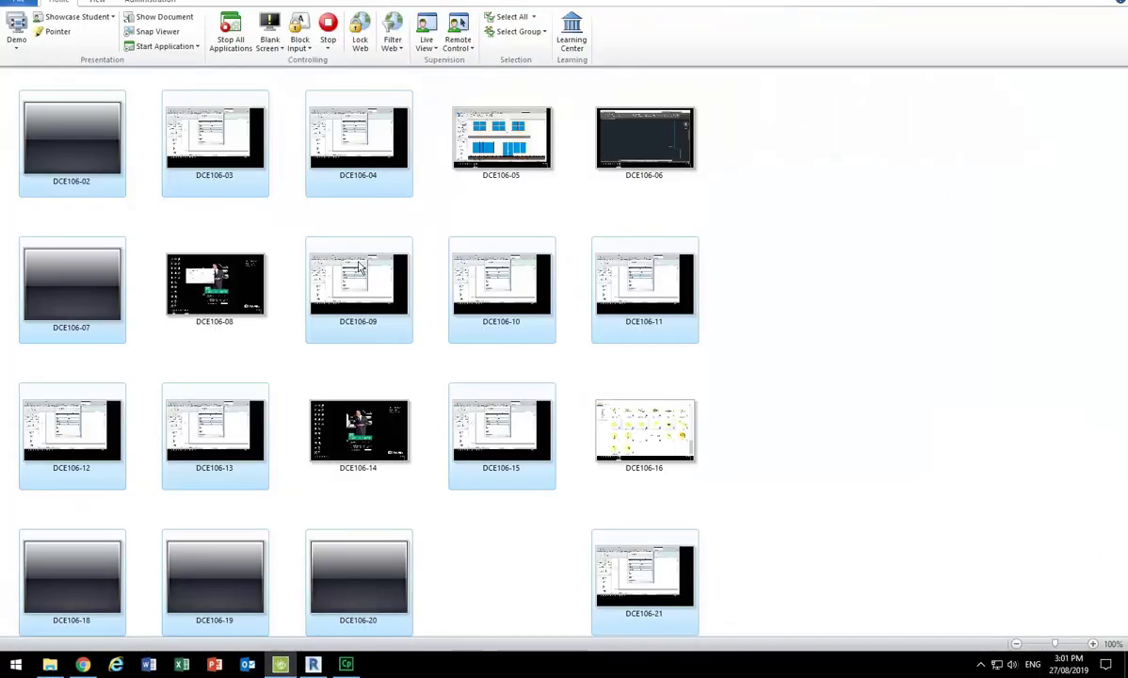
{"action": "mouse_move", "coordinate": [358, 267]}
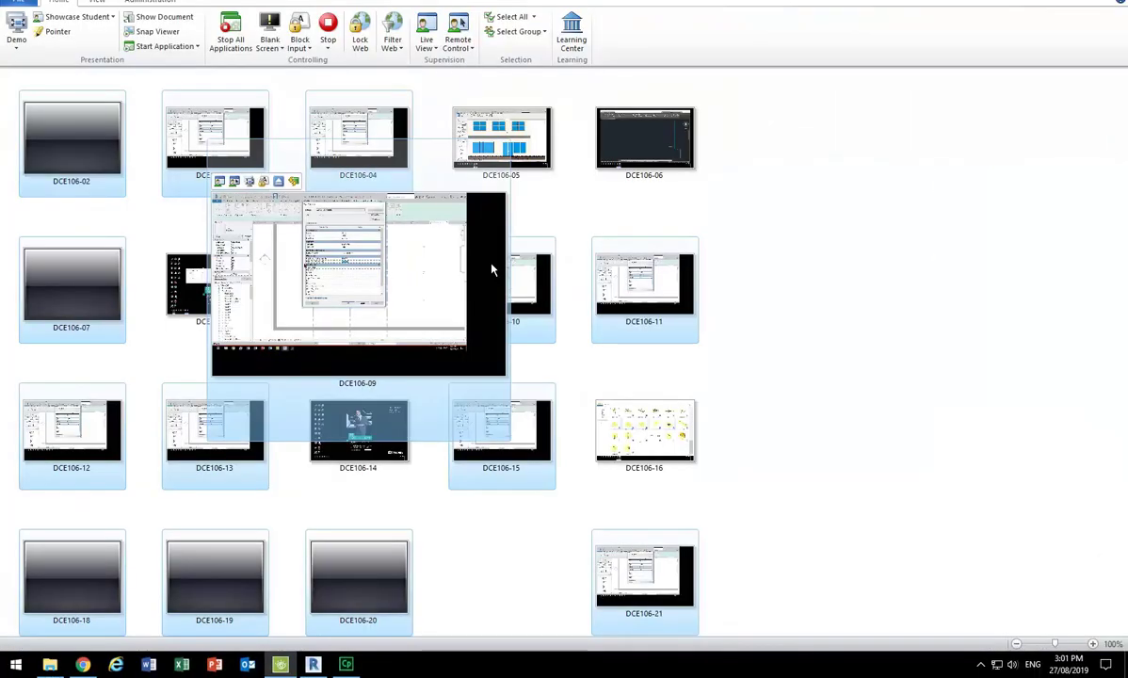
{"action": "mouse_move", "coordinate": [633, 265]}
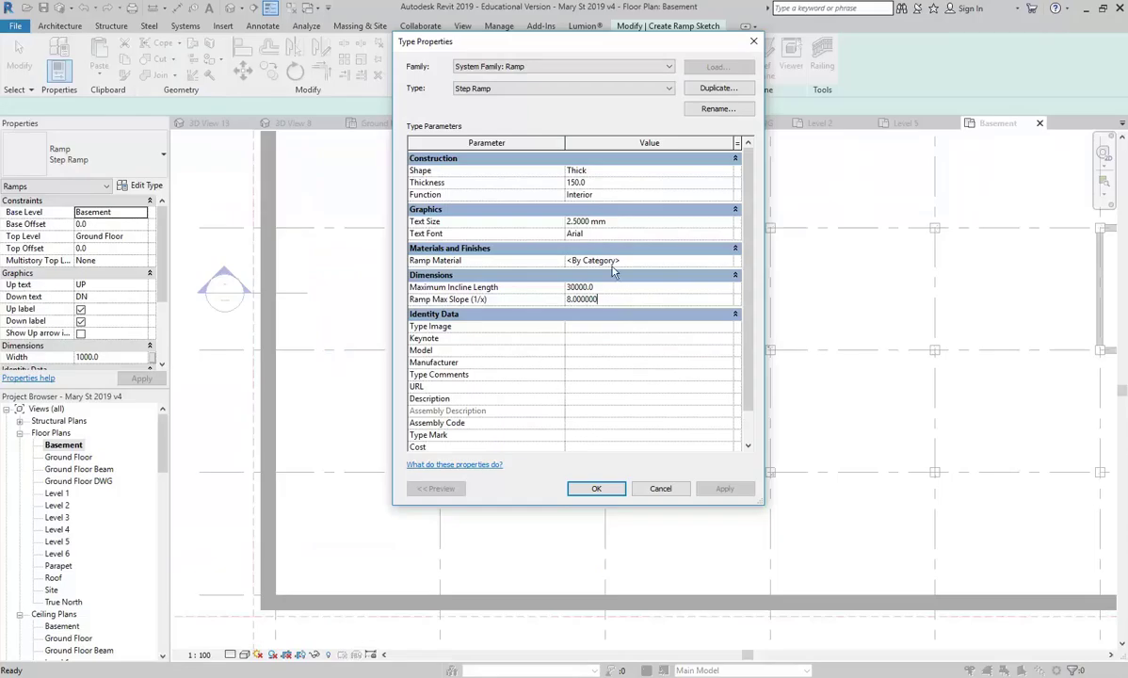
{"action": "left_click", "coordinate": [582, 286]}
{"action": "left_click", "coordinate": [619, 299]}
- Duplicate the Step Ramp type as "Car Ramp"
{"action": "left_click", "coordinate": [717, 88]}
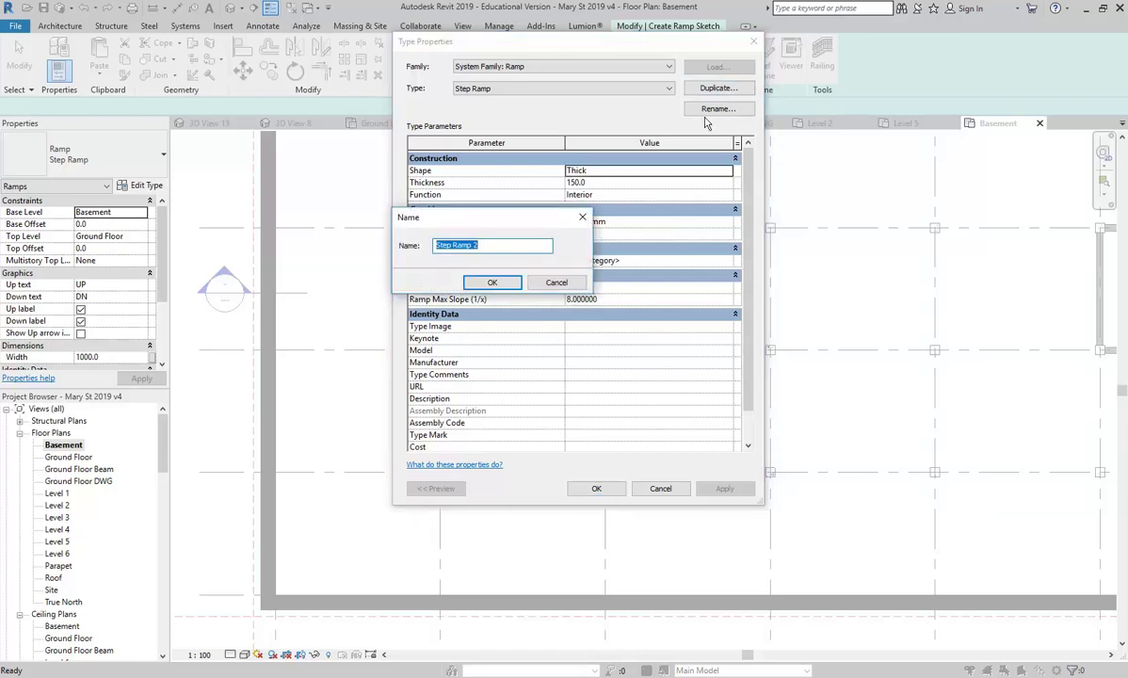
{"action": "type", "text": "Car Ramp"}
{"action": "left_click", "coordinate": [492, 282]}
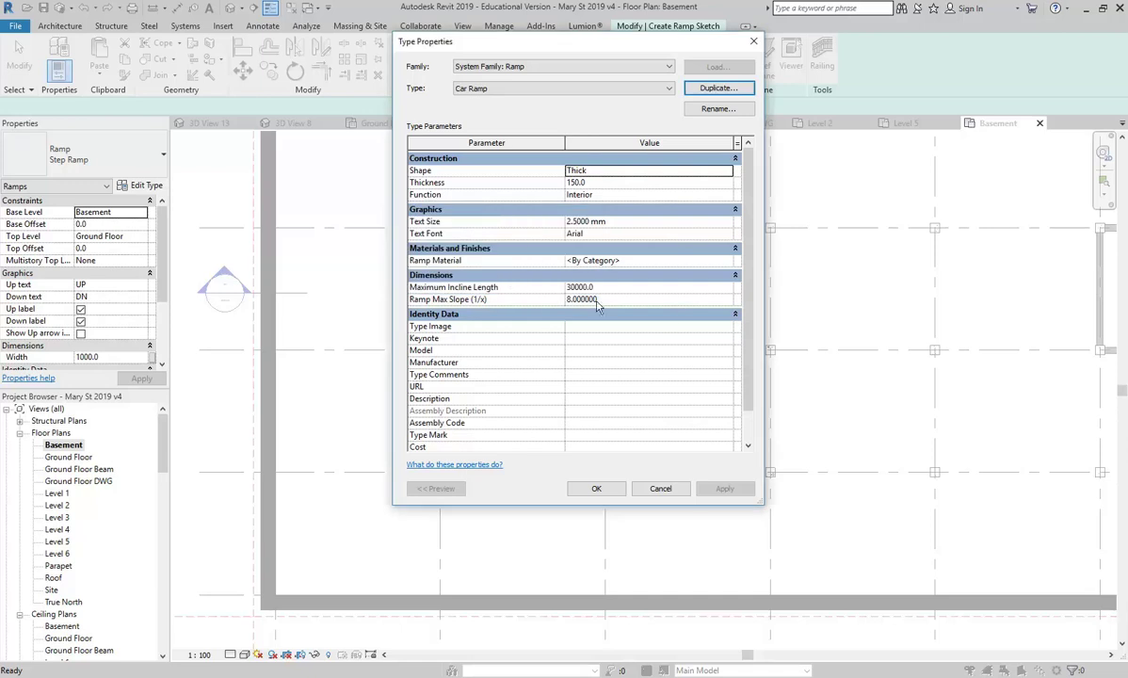
- Set the Car Ramp type's maximum slope (1/x) to 4 and accept the type properties
{"action": "left_click", "coordinate": [654, 300]}
{"action": "type", "text": "54"}
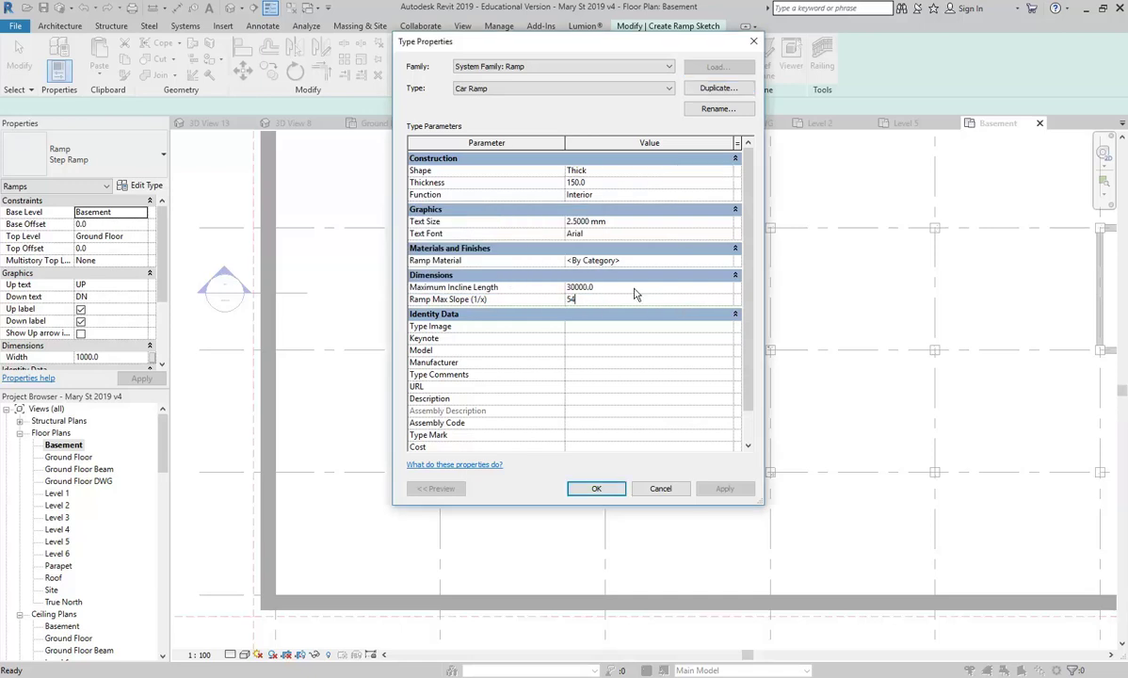
{"action": "type", "text": "4"}
{"action": "key", "text": "shift+Tab"}
{"action": "key", "text": "Tab"}
{"action": "left_click", "coordinate": [619, 287]}
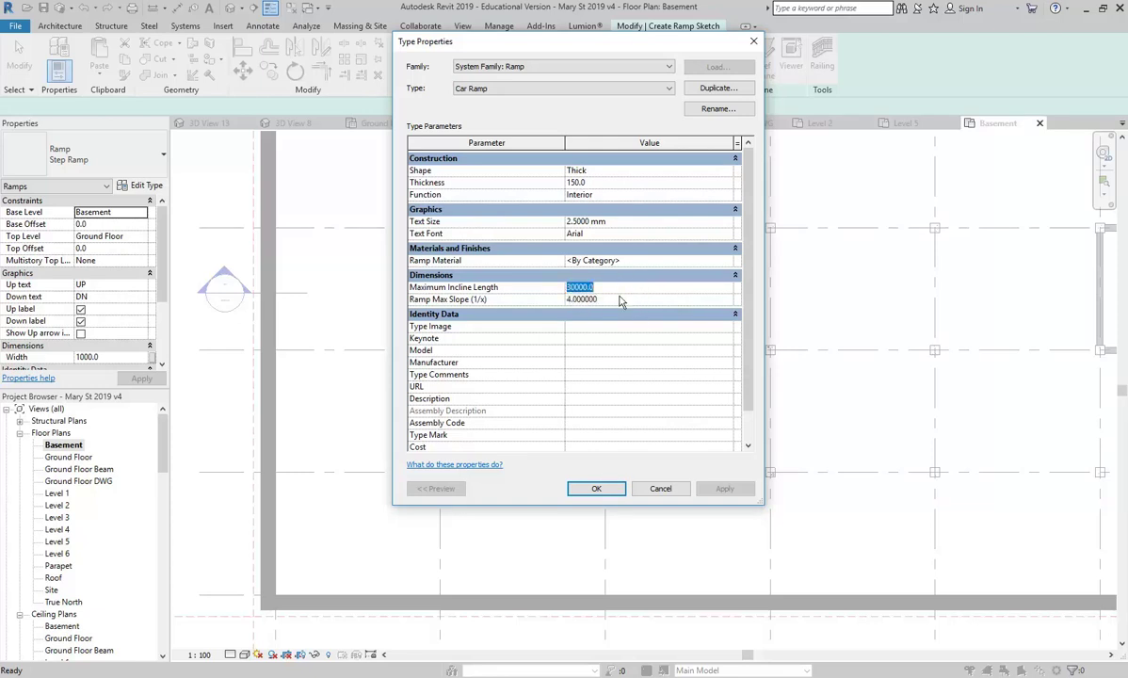
{"action": "left_click", "coordinate": [599, 491]}
- Set the new car ramp's width to 3000 mm
{"action": "middle_click_drag", "start_coordinate": [474, 502], "coordinate": [478, 480]}
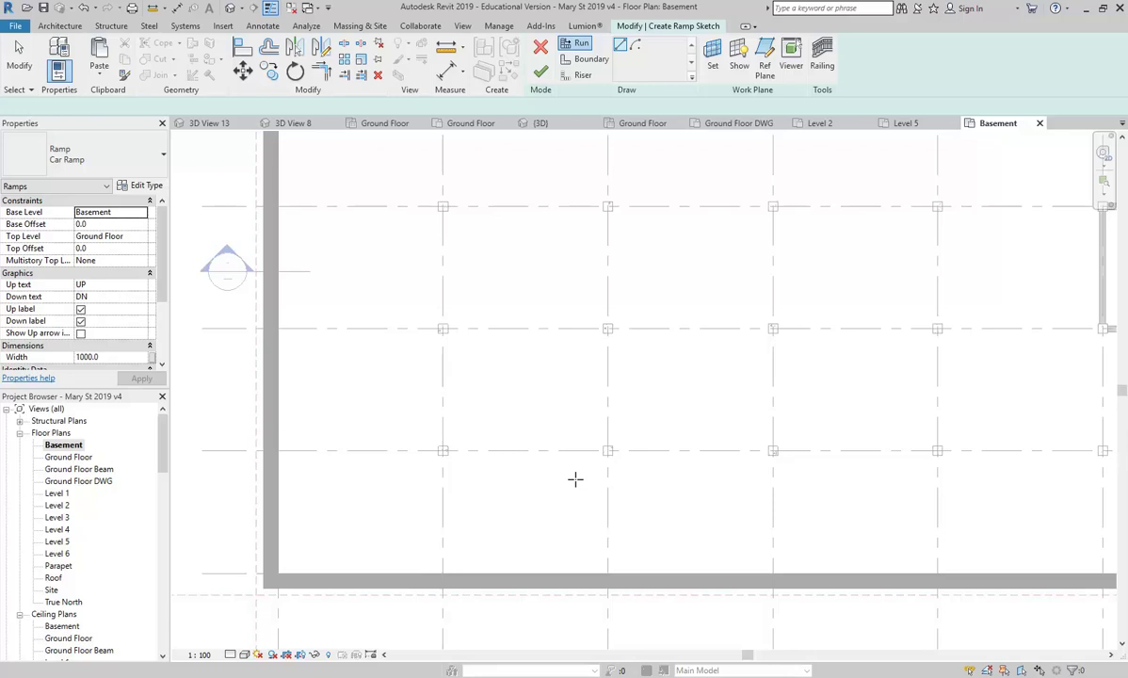
{"action": "left_click", "coordinate": [121, 357]}
{"action": "double_click", "coordinate": [120, 357]}
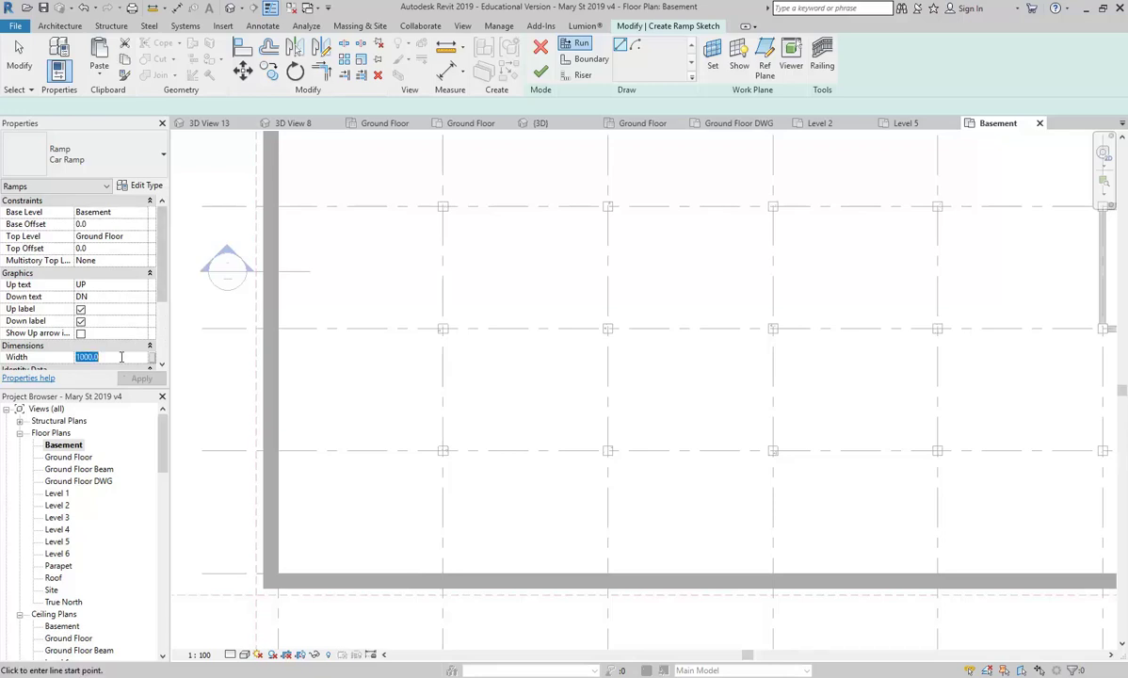
{"action": "type", "text": "3000"}
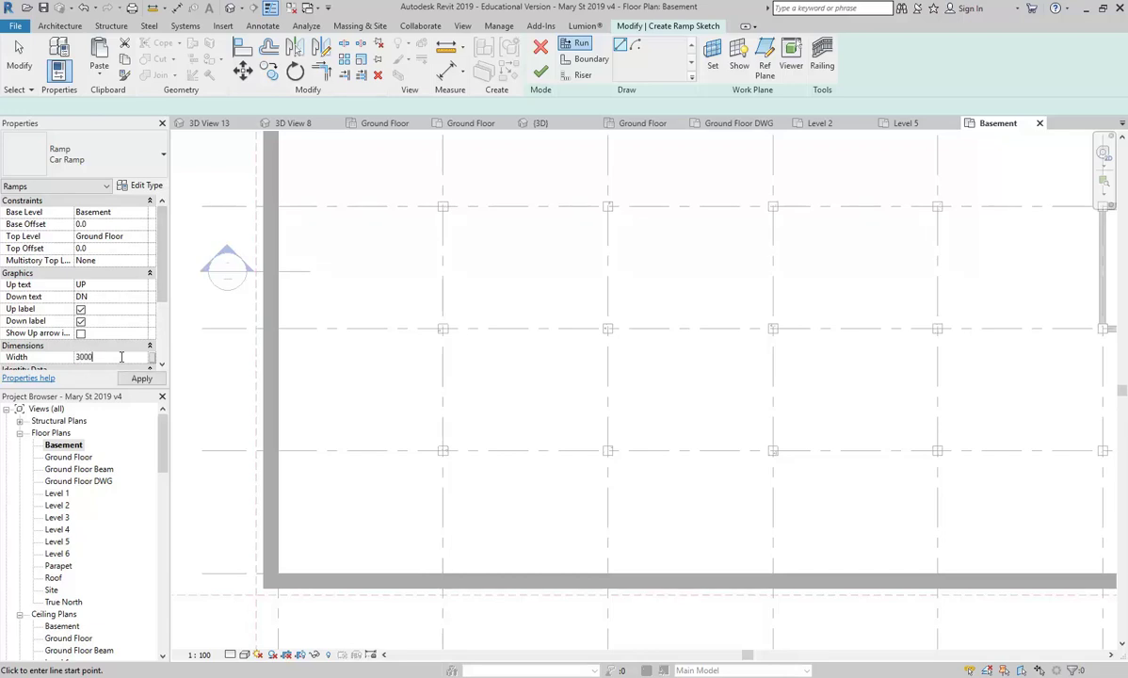
{"action": "left_click", "coordinate": [142, 379]}
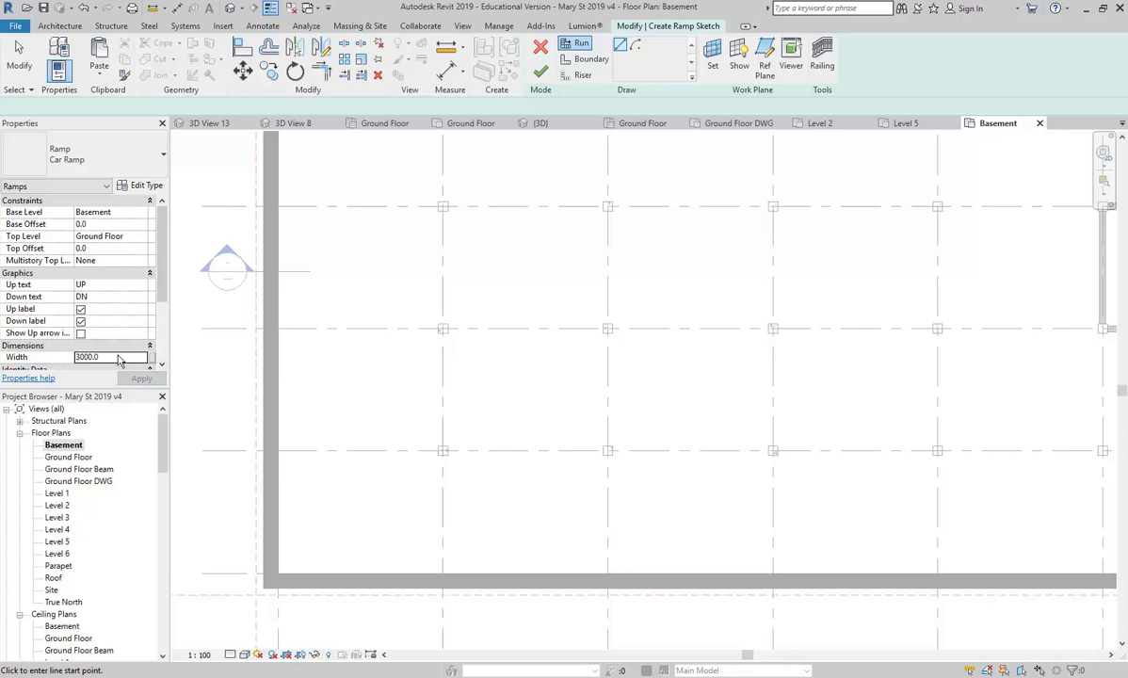
{"action": "left_click", "coordinate": [118, 356]}
{"action": "left_click", "coordinate": [118, 357]}
- Measure the vertical distance between two neighbouring columns in the column row nearest the outer side wall
{"action": "left_click", "coordinate": [447, 47]}
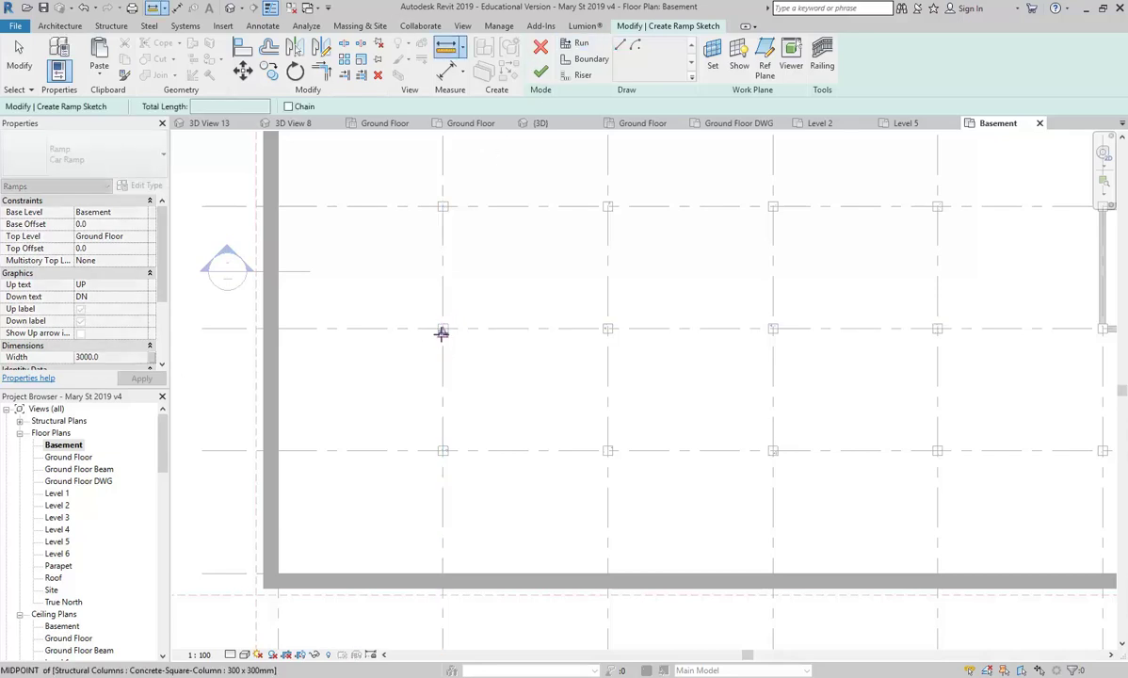
{"action": "left_click", "coordinate": [442, 331]}
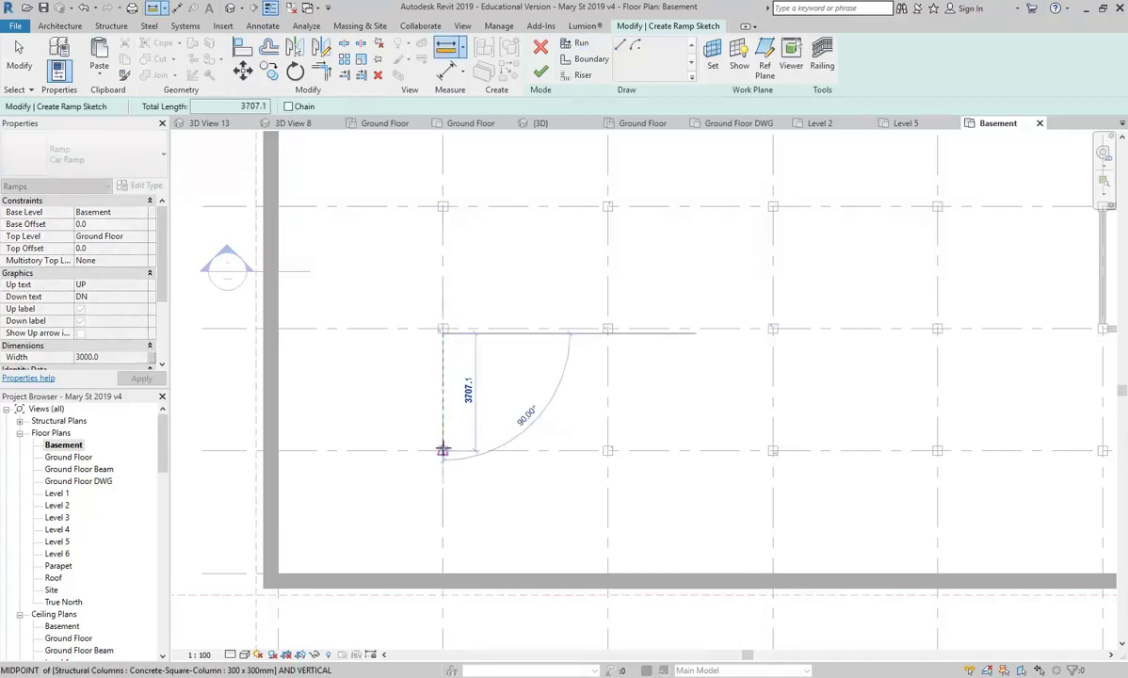
{"action": "left_click", "coordinate": [443, 447]}
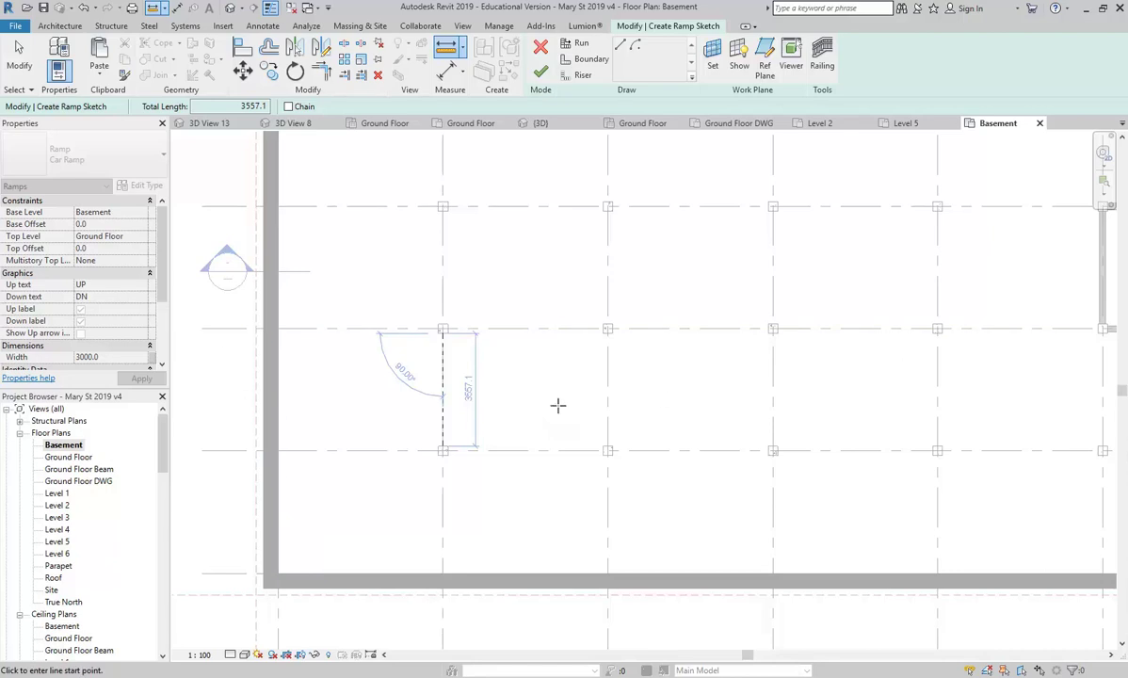
{"action": "right_click", "coordinate": [301, 373]}
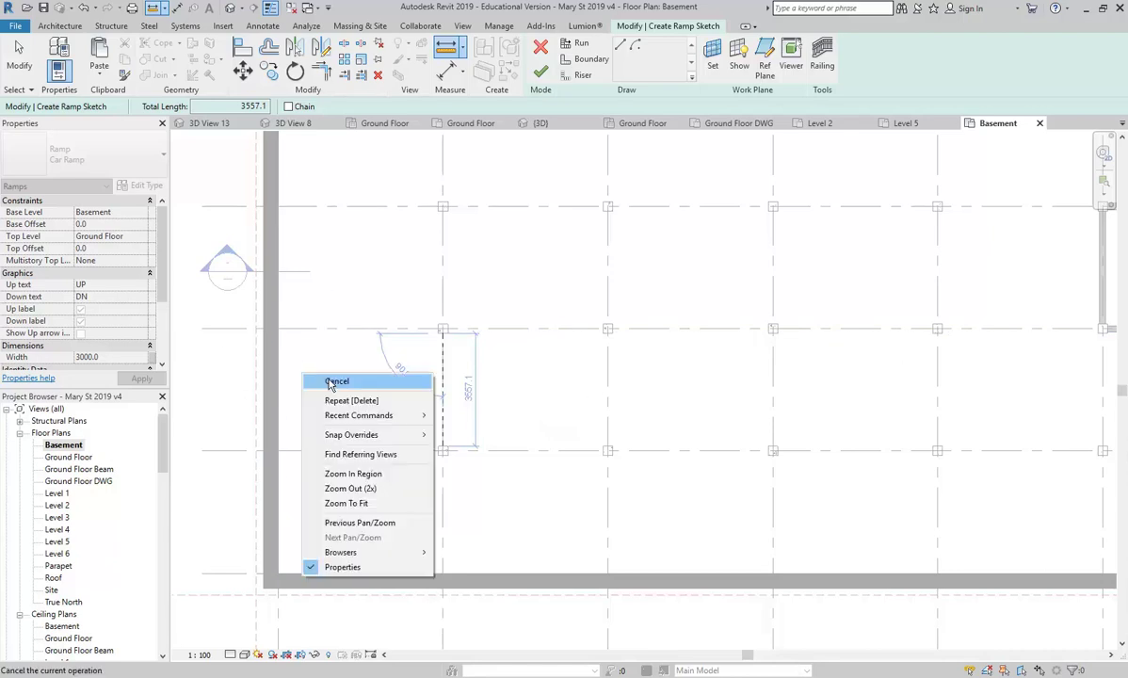
{"action": "left_click", "coordinate": [336, 382]}
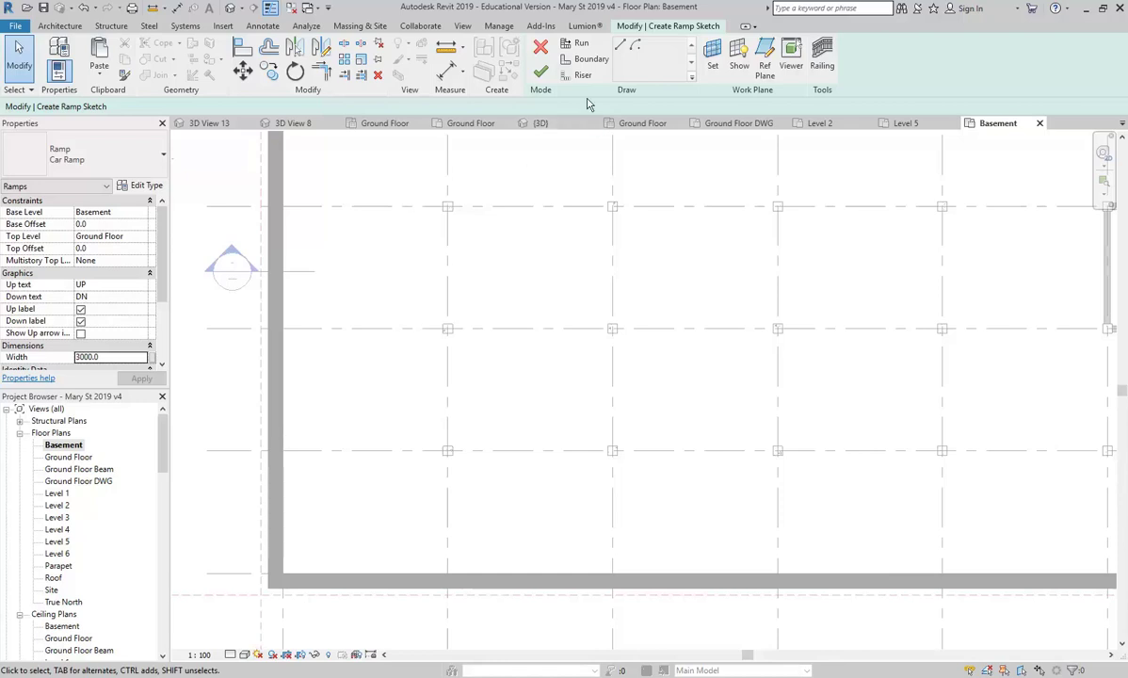
- Resume the ramp run and switch the ramp's type to Step Ramp
{"action": "left_click", "coordinate": [581, 46]}
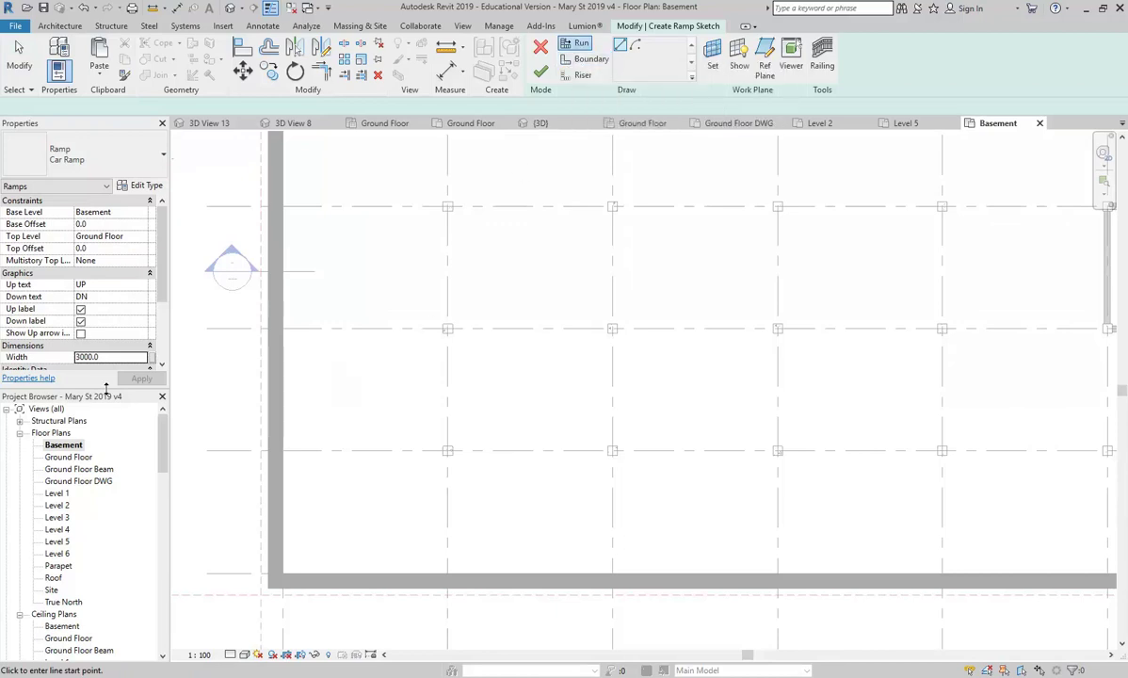
{"action": "left_click", "coordinate": [92, 154]}
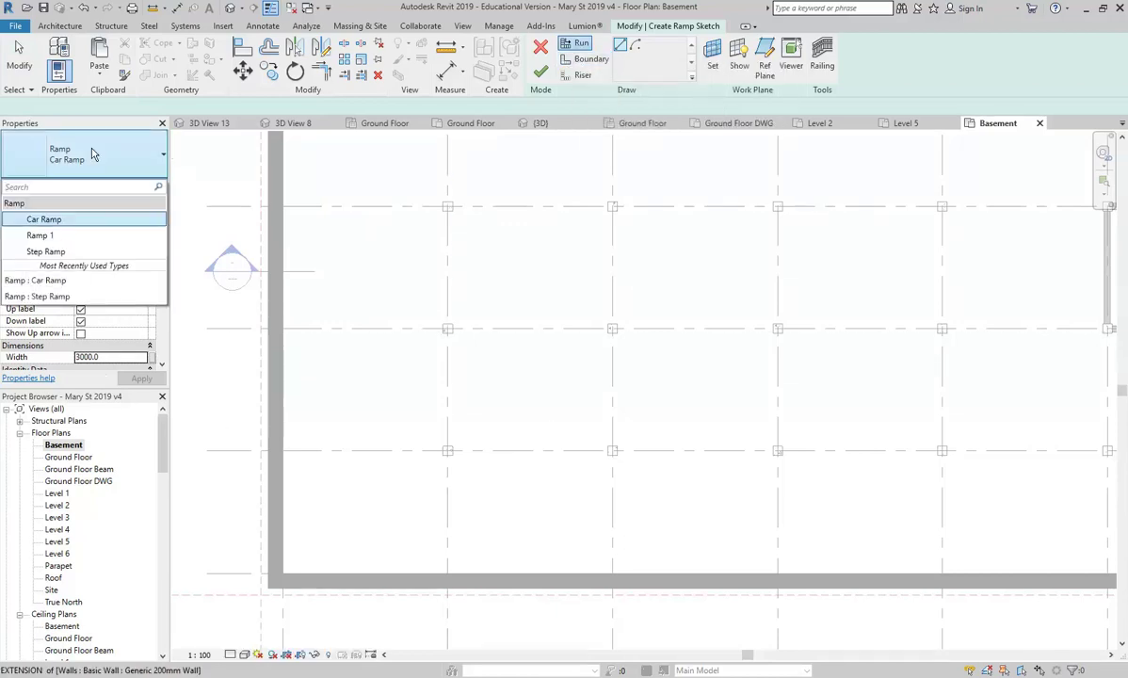
{"action": "left_click", "coordinate": [52, 253]}
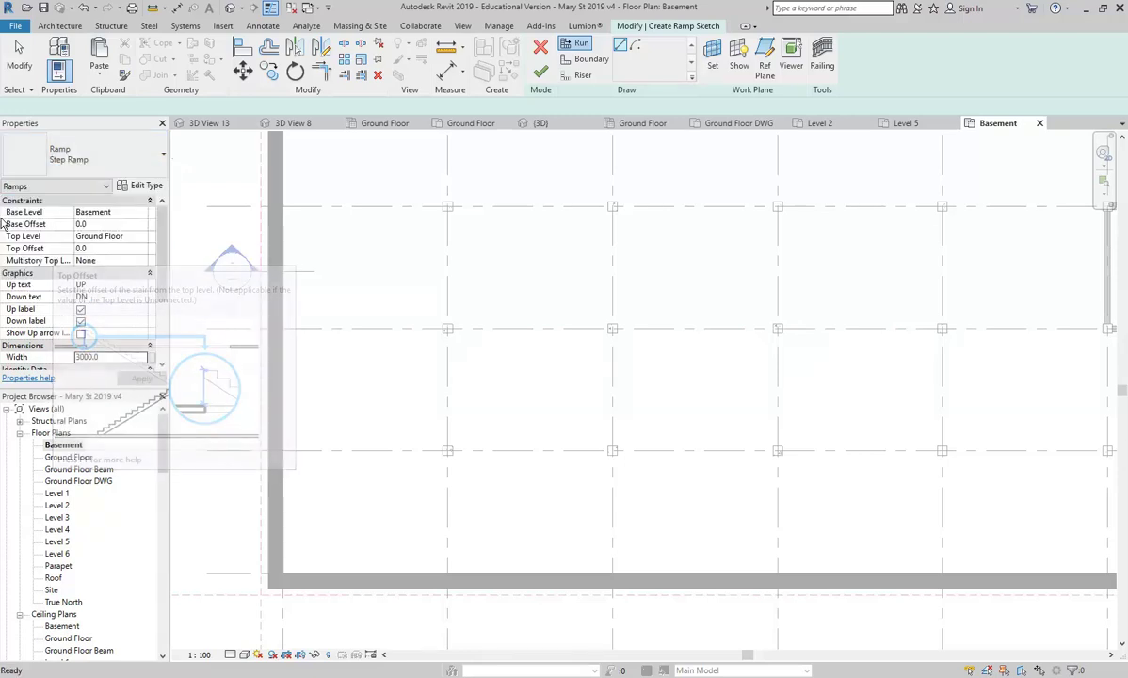
- Set the ramp's top level to Basement with a top offset of 250
{"action": "left_click", "coordinate": [143, 242]}
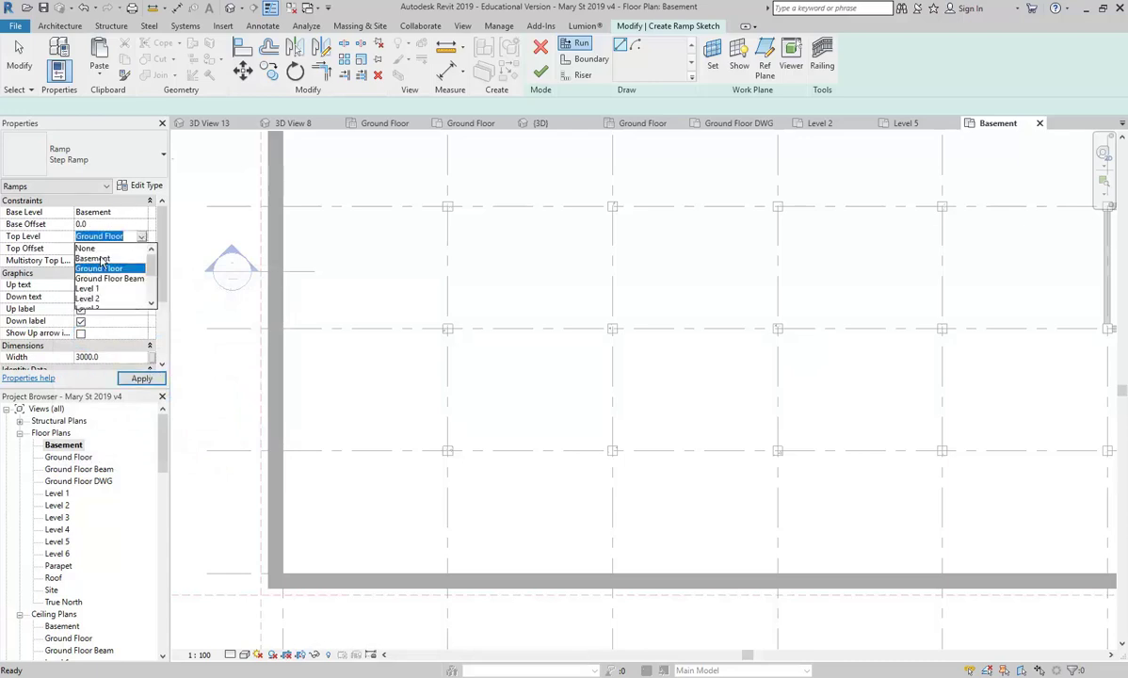
{"action": "left_click", "coordinate": [99, 259]}
{"action": "left_click", "coordinate": [104, 249]}
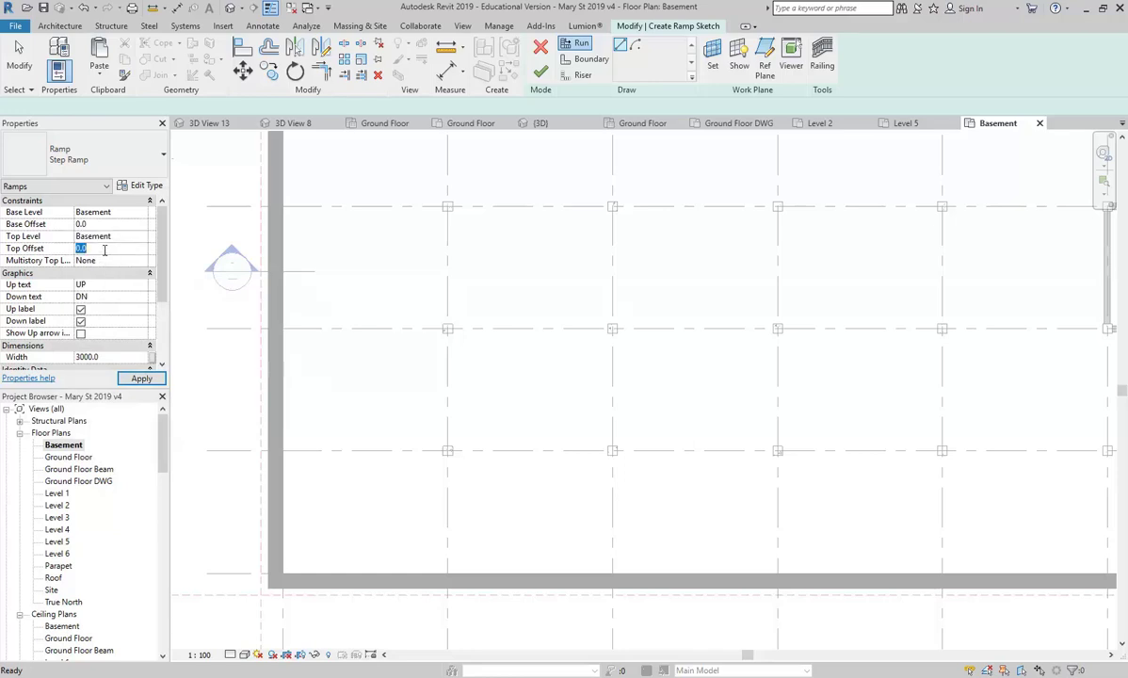
{"action": "type", "text": "250"}
{"action": "key", "text": "Return"}
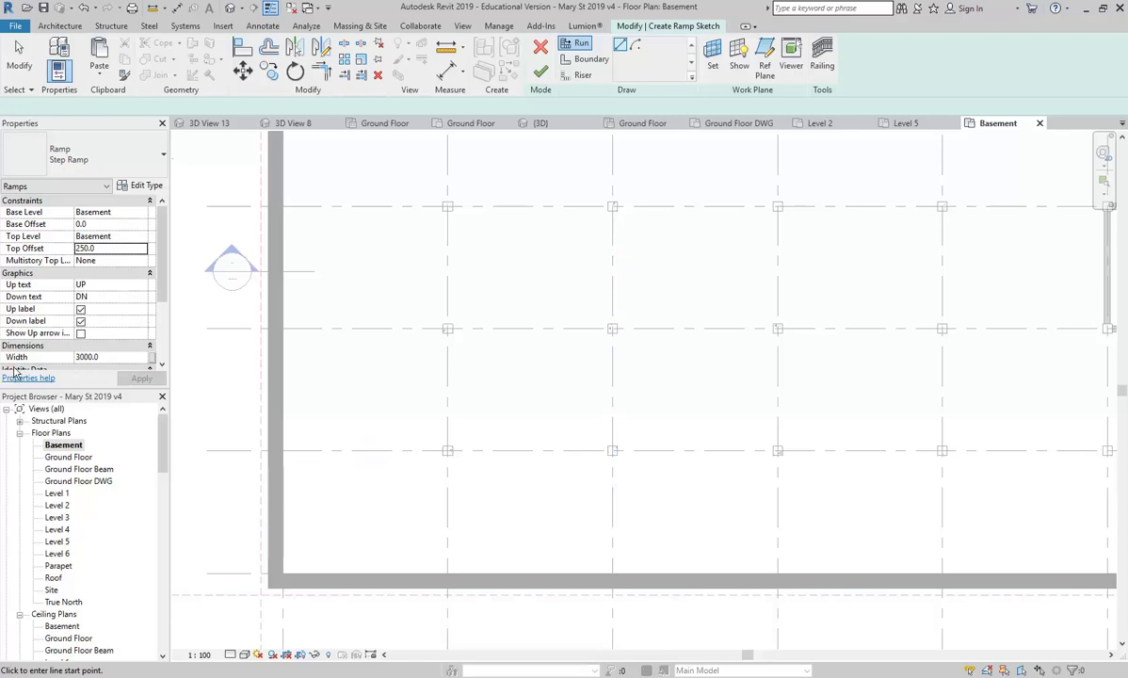
- Draw a horizontal ramp run about 2000 mm long beside grid line 3, near the lower outer wall, and finish the ramp
{"action": "left_click", "coordinate": [662, 515]}
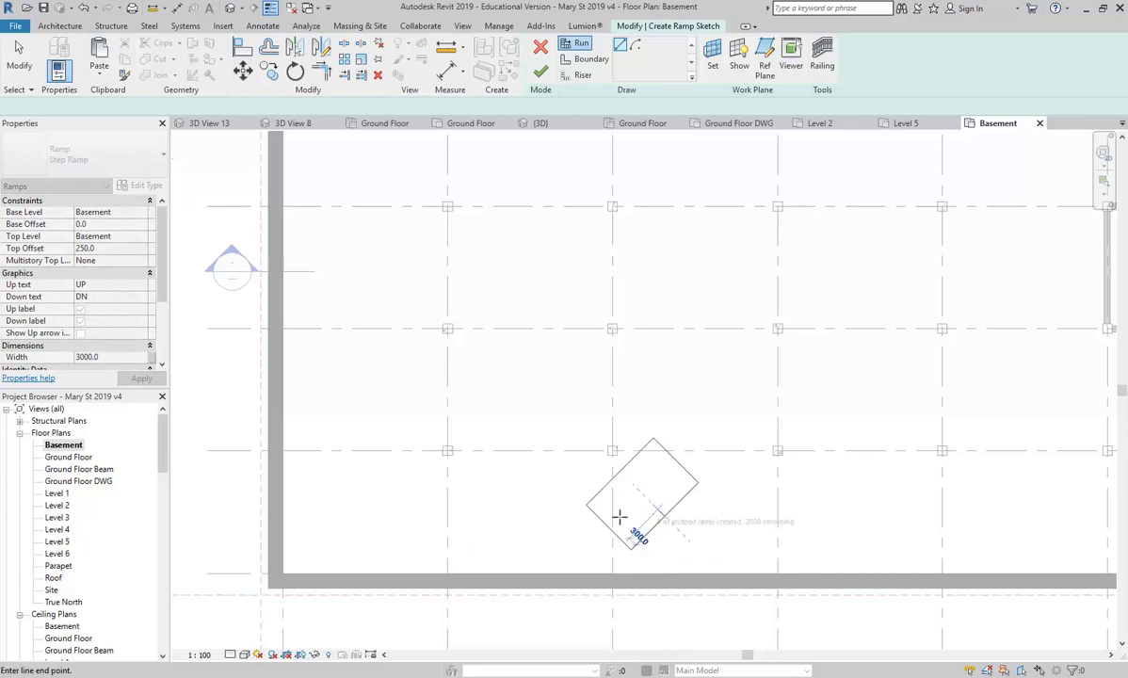
{"action": "left_click", "coordinate": [498, 516]}
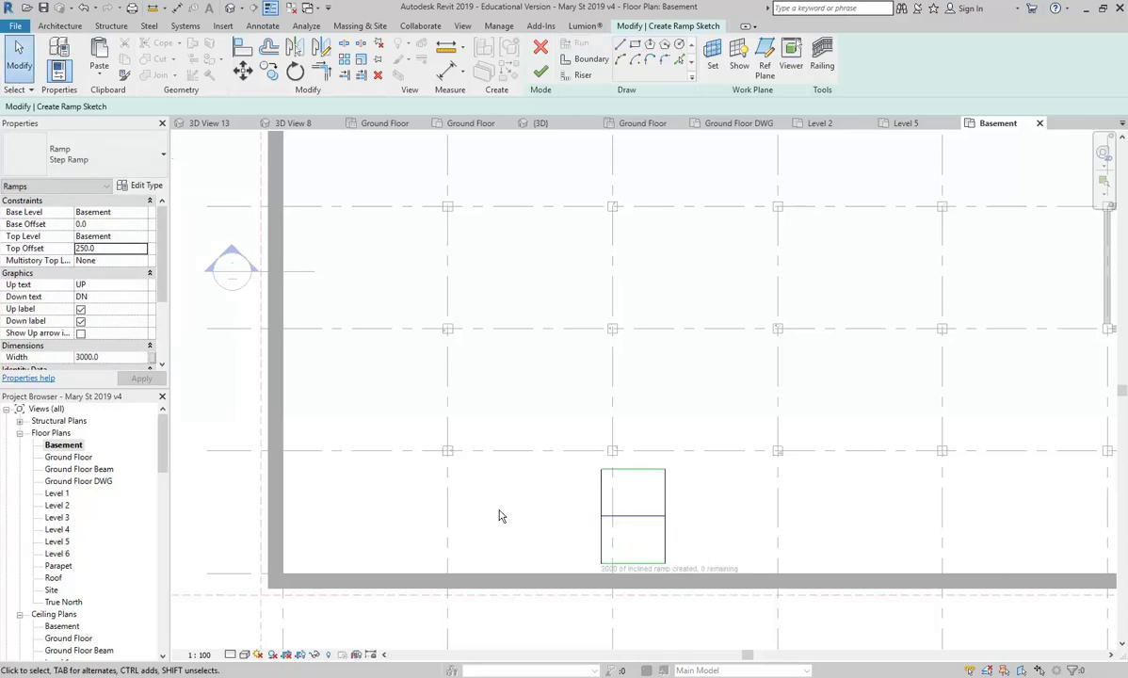
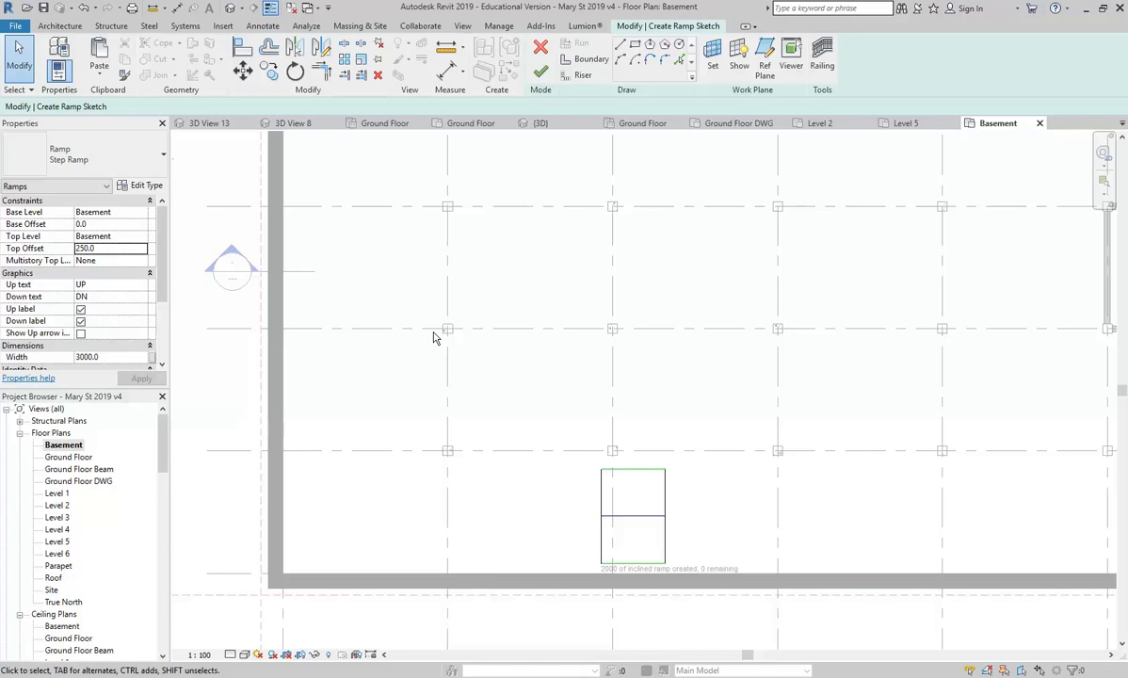
{"action": "left_click", "coordinate": [541, 71]}
{"action": "scroll", "coordinate": [462, 435], "scroll_direction": "down", "scroll_amount": 5}
{"action": "left_click", "coordinate": [279, 358]}
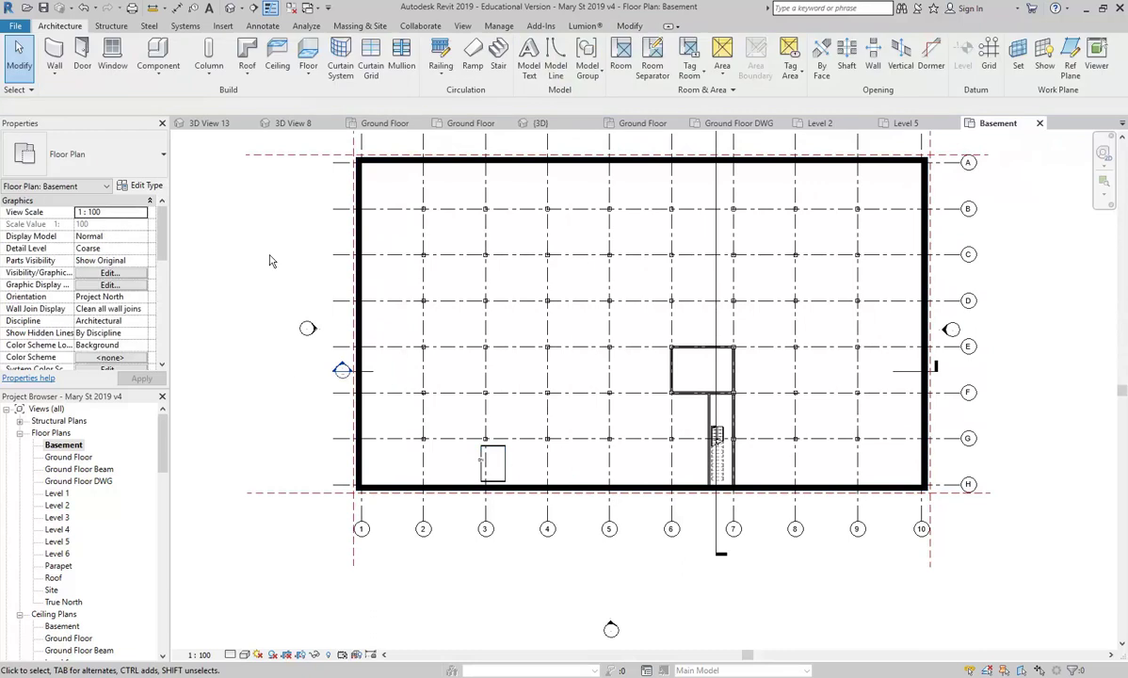
- Draw a building section across the whole plan through the short ramp, and open its view to inspect the ramp
{"action": "left_click", "coordinate": [256, 8]}
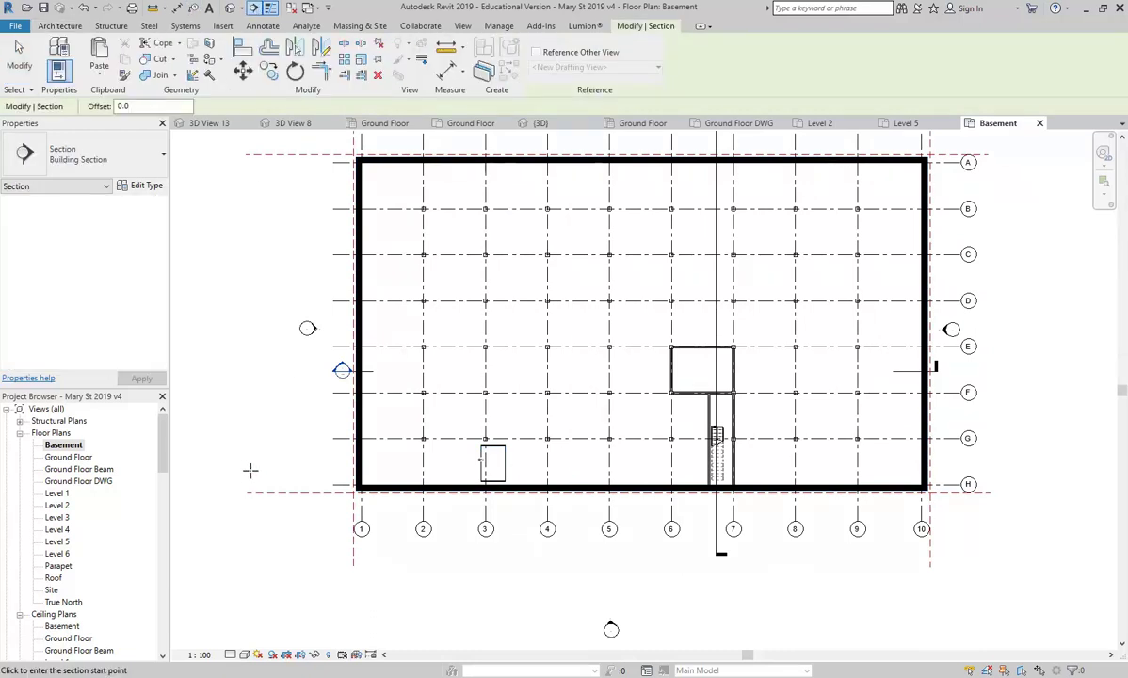
{"action": "left_click", "coordinate": [290, 465]}
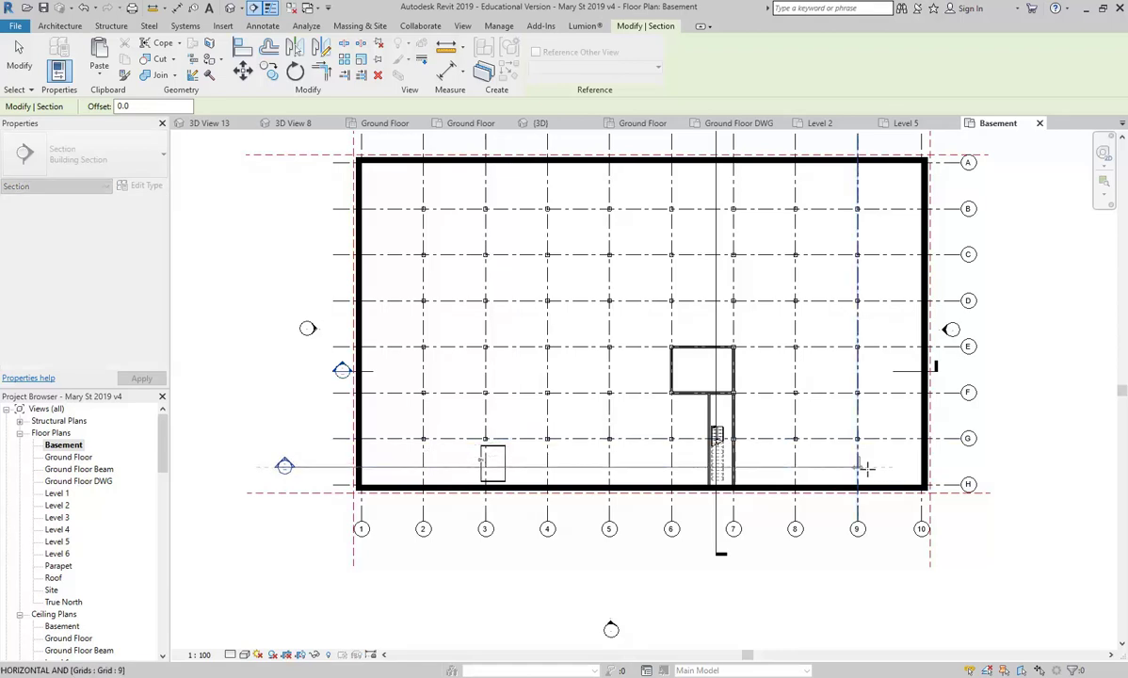
{"action": "left_click", "coordinate": [952, 465]}
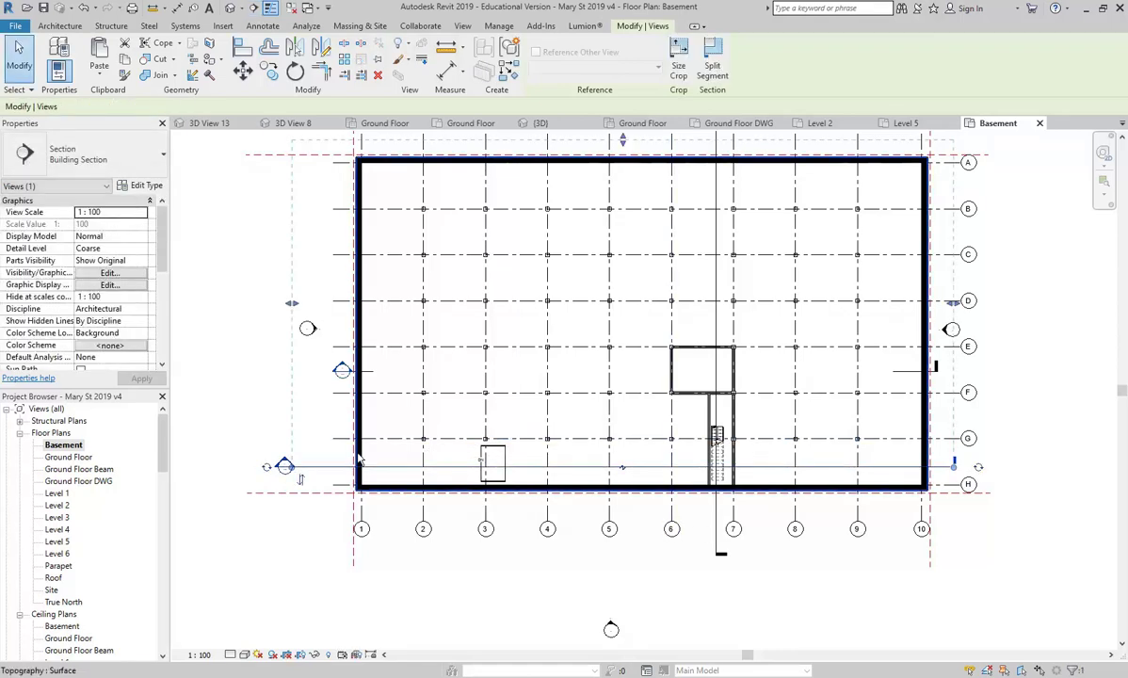
{"action": "right_click", "coordinate": [291, 465]}
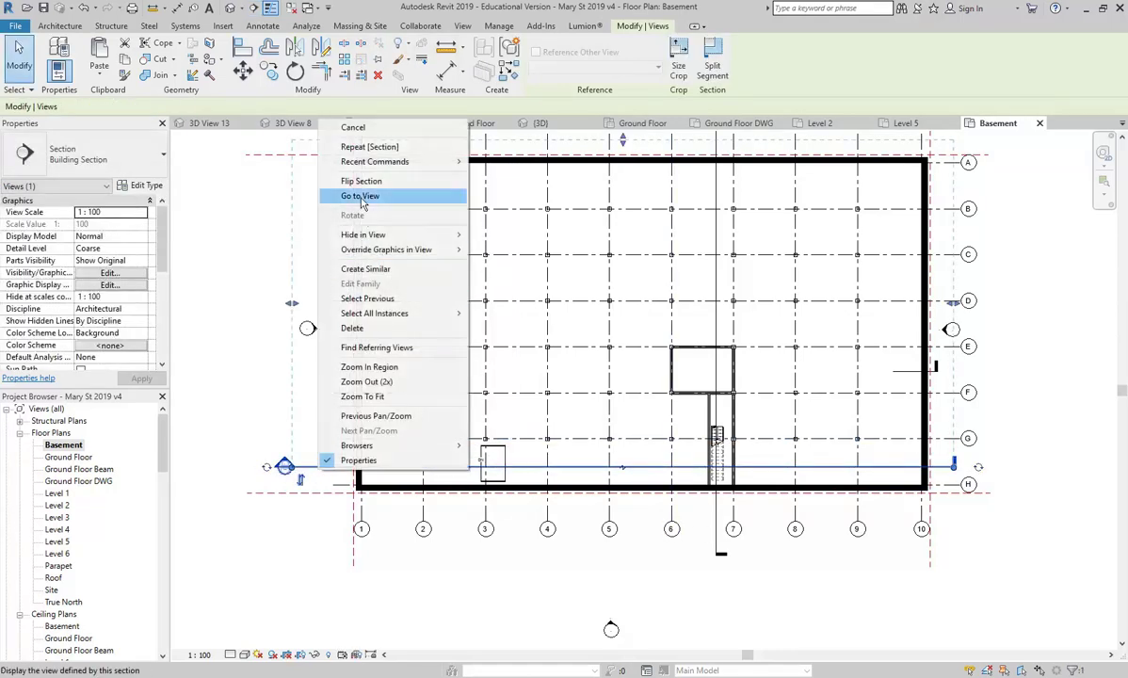
{"action": "left_click", "coordinate": [362, 197]}
{"action": "scroll", "coordinate": [519, 552], "scroll_direction": "up", "scroll_amount": 5}
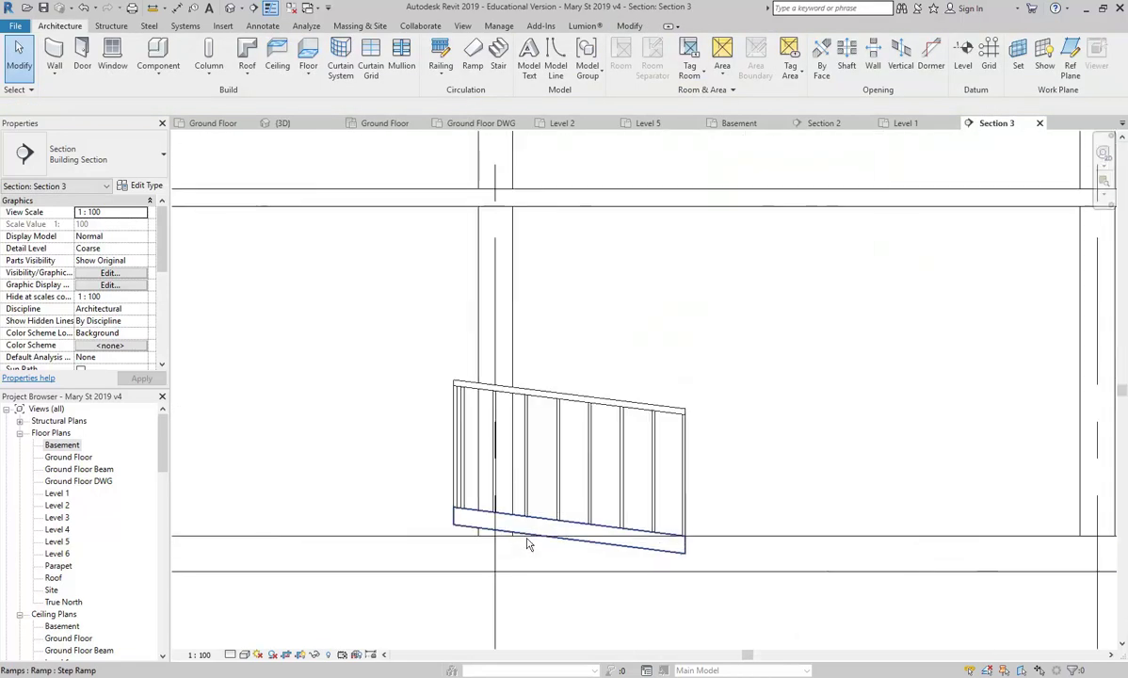
{"action": "left_click", "coordinate": [527, 527]}
{"action": "scroll", "coordinate": [368, 502], "scroll_direction": "down", "scroll_amount": 3}
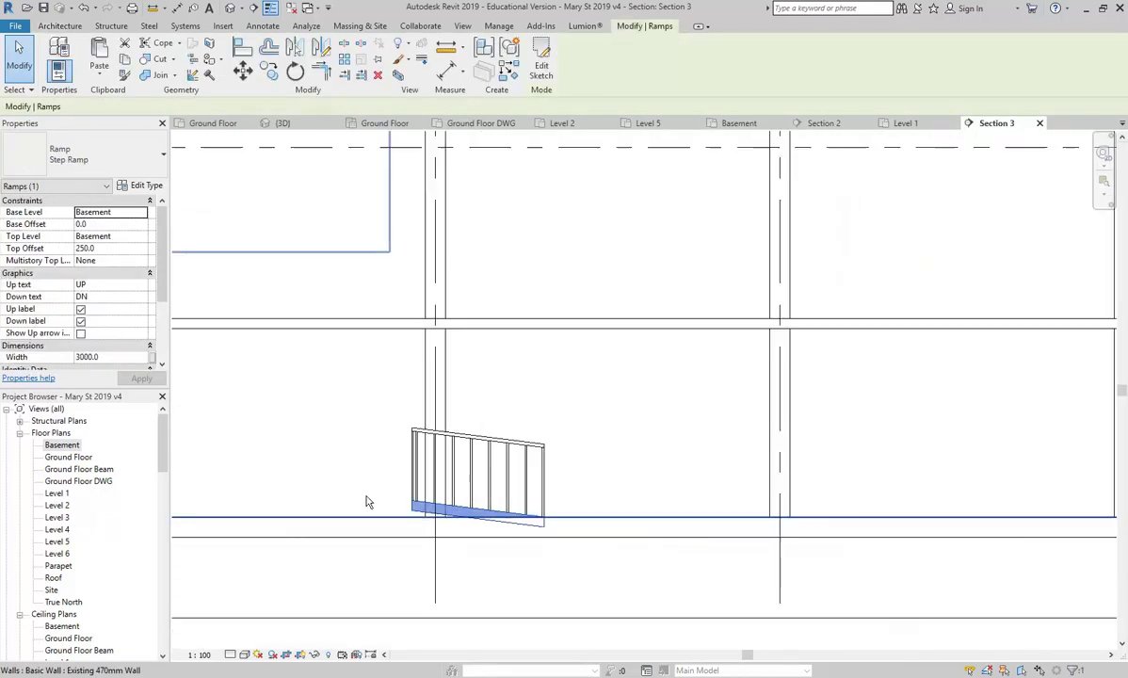
{"action": "middle_click_drag", "start_coordinate": [367, 502], "coordinate": [535, 502]}
{"action": "scroll", "coordinate": [624, 516], "scroll_direction": "down", "scroll_amount": 2}
{"action": "mouse_move", "coordinate": [624, 516]}
{"action": "middle_mouse_down"}
{"action": "mouse_move", "coordinate": [722, 501]}
{"action": "mouse_move", "coordinate": [685, 516]}
{"action": "mouse_move", "coordinate": [649, 504]}
{"action": "mouse_move", "coordinate": [674, 510]}
{"action": "middle_mouse_up"}
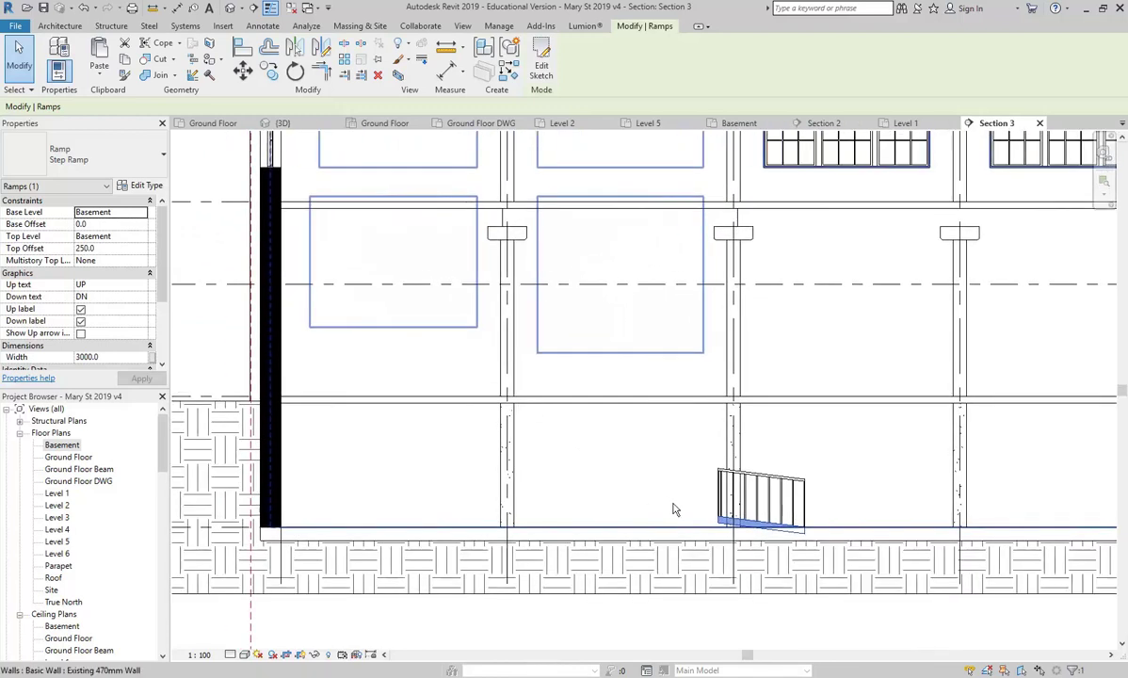
- Return to the Basement floor plan and start another ramp with a base offset of 250
{"action": "left_click", "coordinate": [64, 446]}
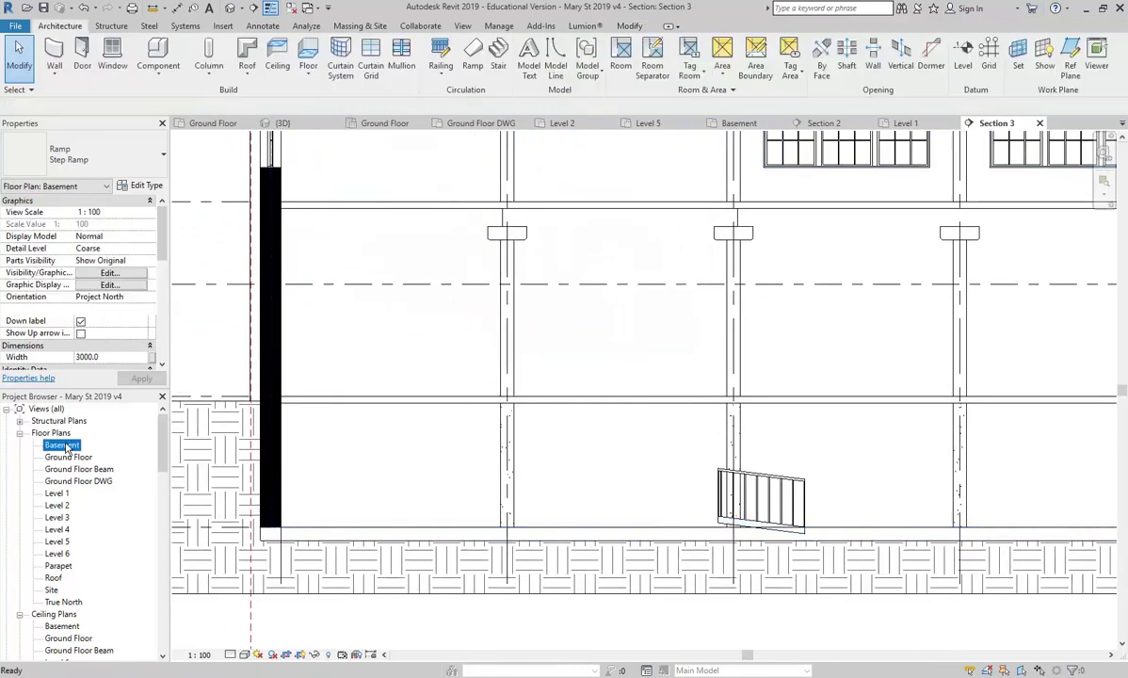
{"action": "double_click", "coordinate": [64, 446]}
{"action": "left_click", "coordinate": [411, 449]}
{"action": "scroll", "coordinate": [411, 446], "scroll_direction": "up", "scroll_amount": 4}
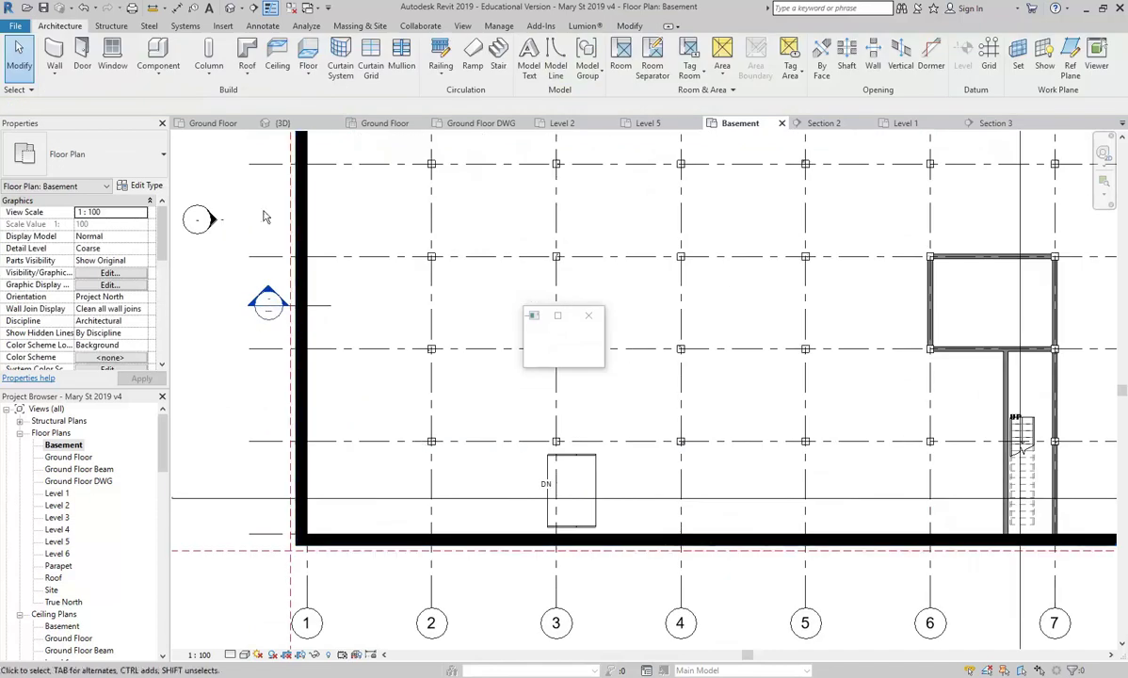
{"action": "left_click", "coordinate": [473, 58]}
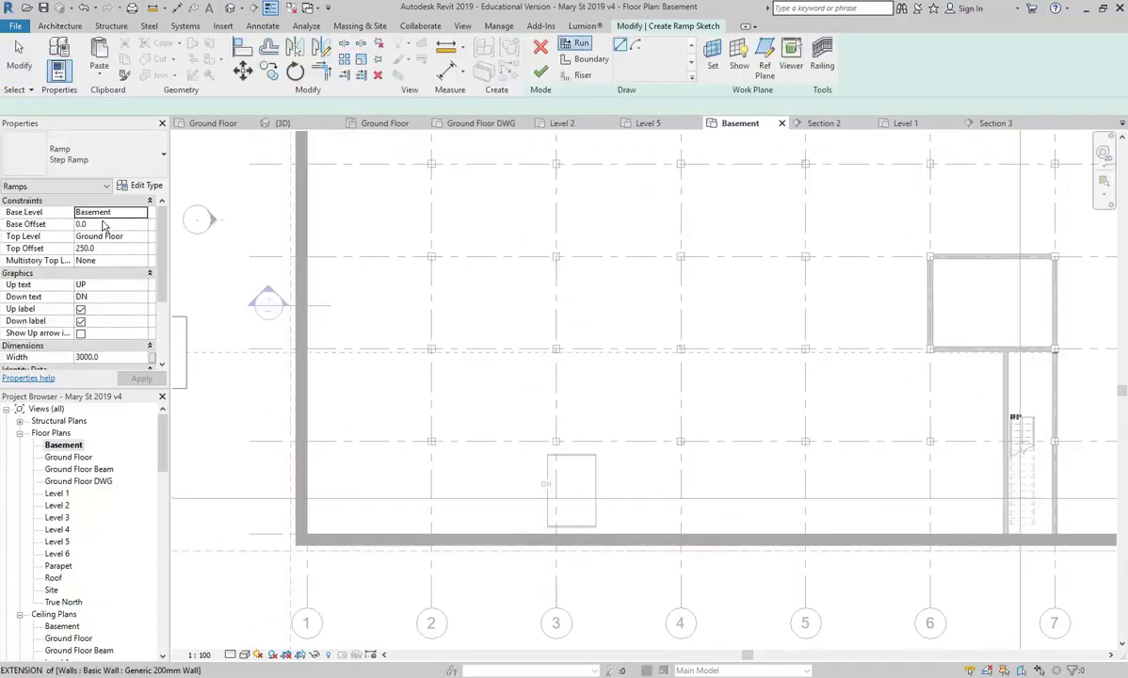
{"action": "left_click", "coordinate": [105, 224]}
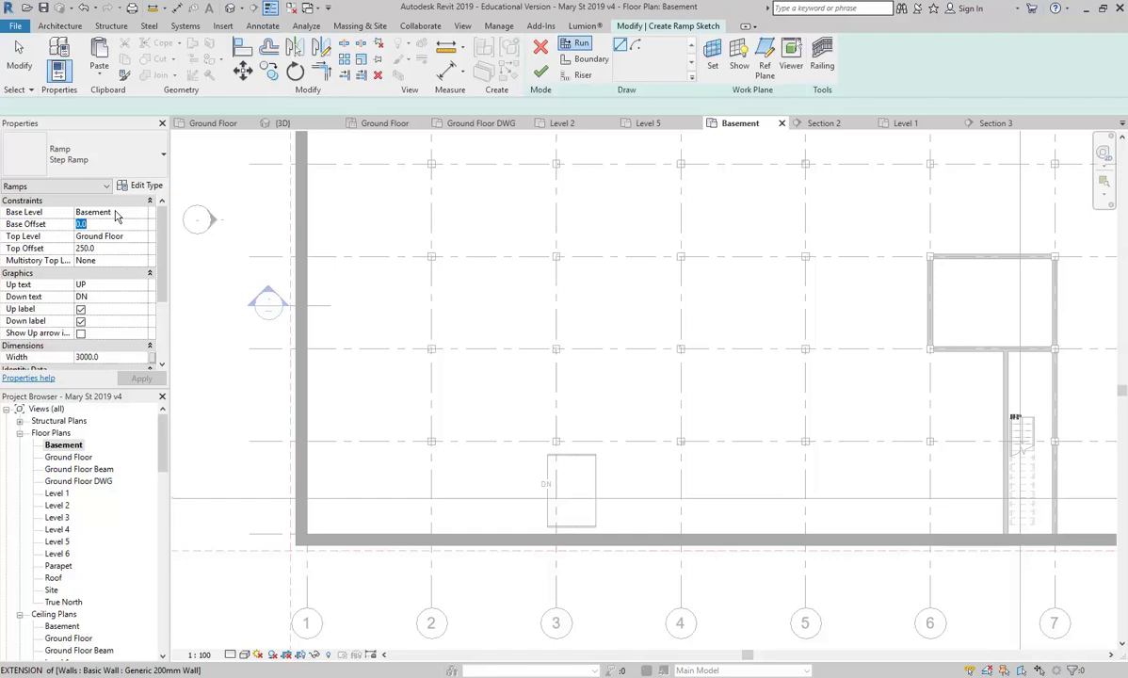
{"action": "type", "text": "250"}
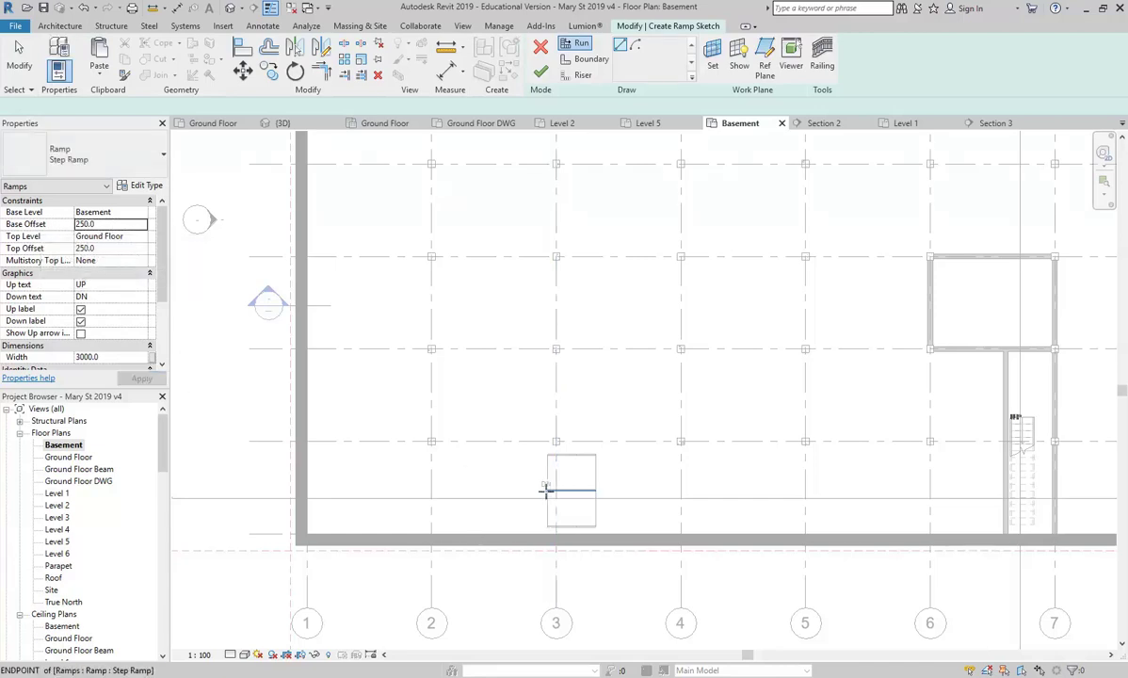
- Change the new ramp's type to Car Ramp and set its top offset to -250
{"action": "left_click", "coordinate": [74, 153]}
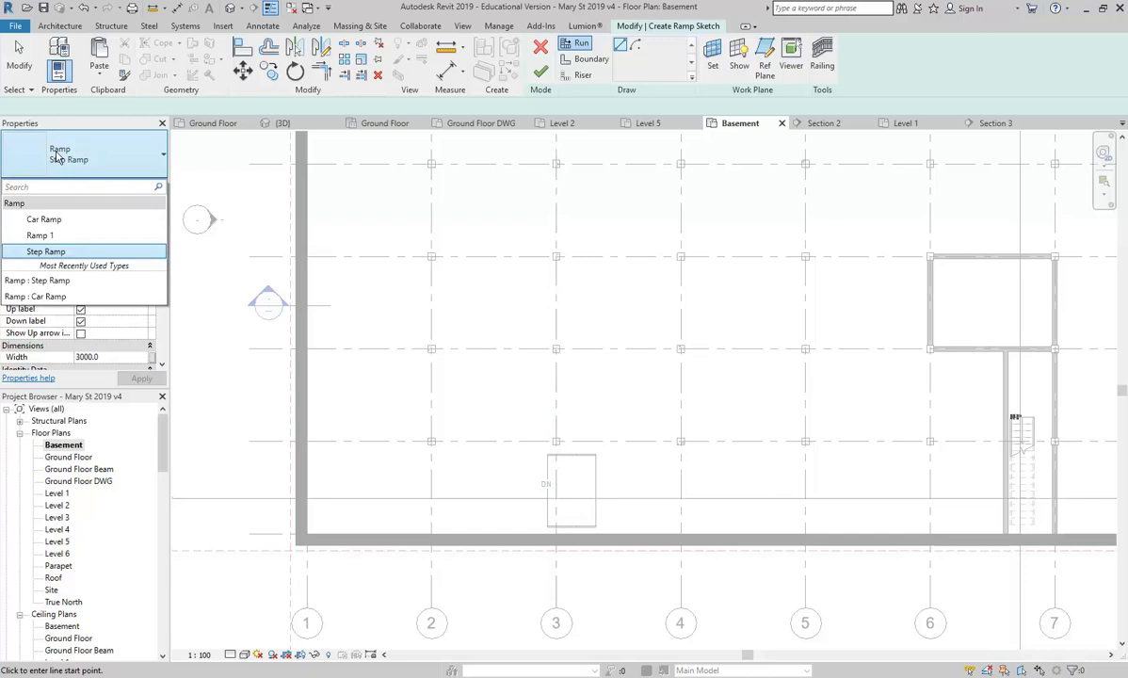
{"action": "left_click", "coordinate": [45, 220]}
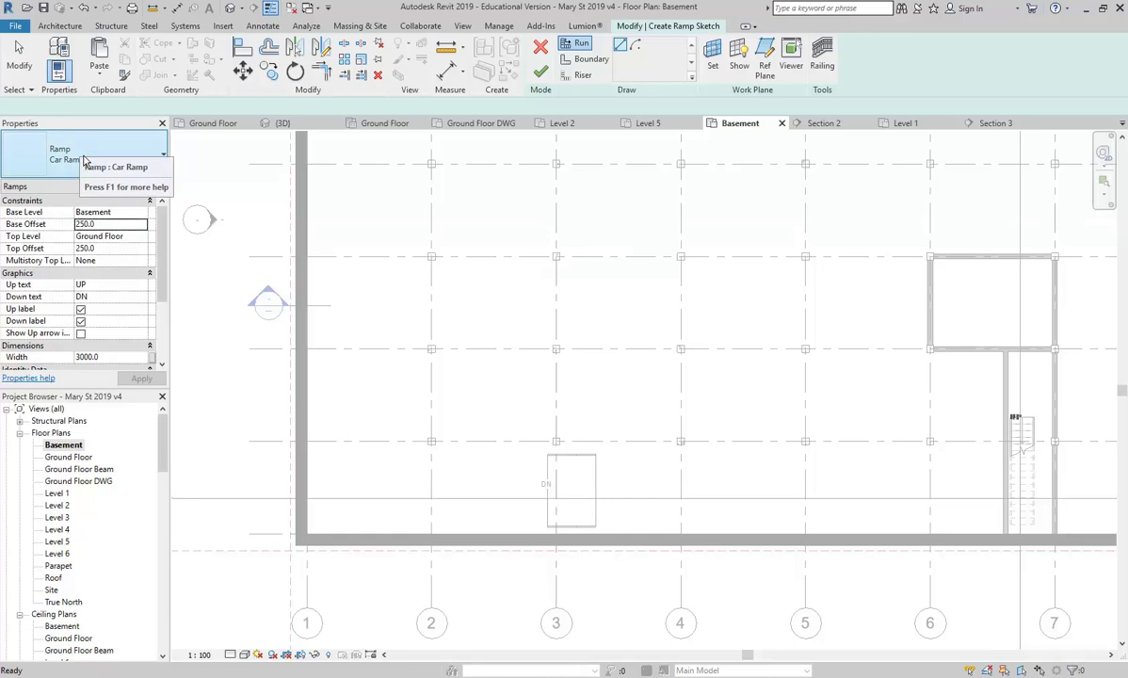
{"action": "left_click", "coordinate": [110, 246]}
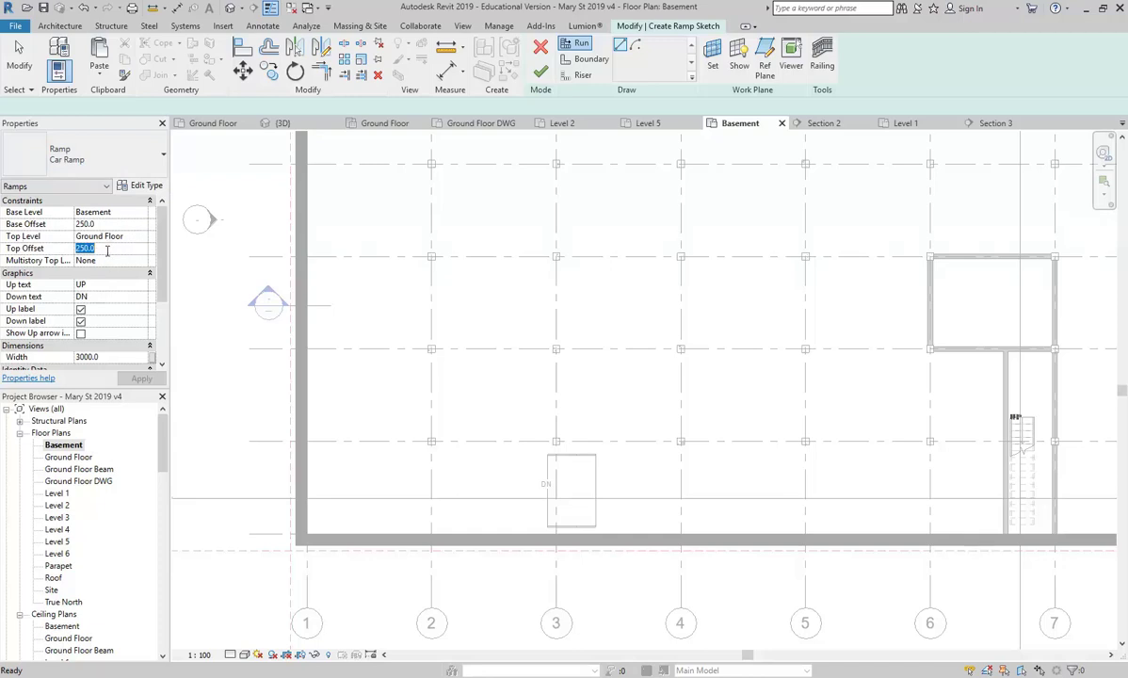
{"action": "type", "text": "-250"}
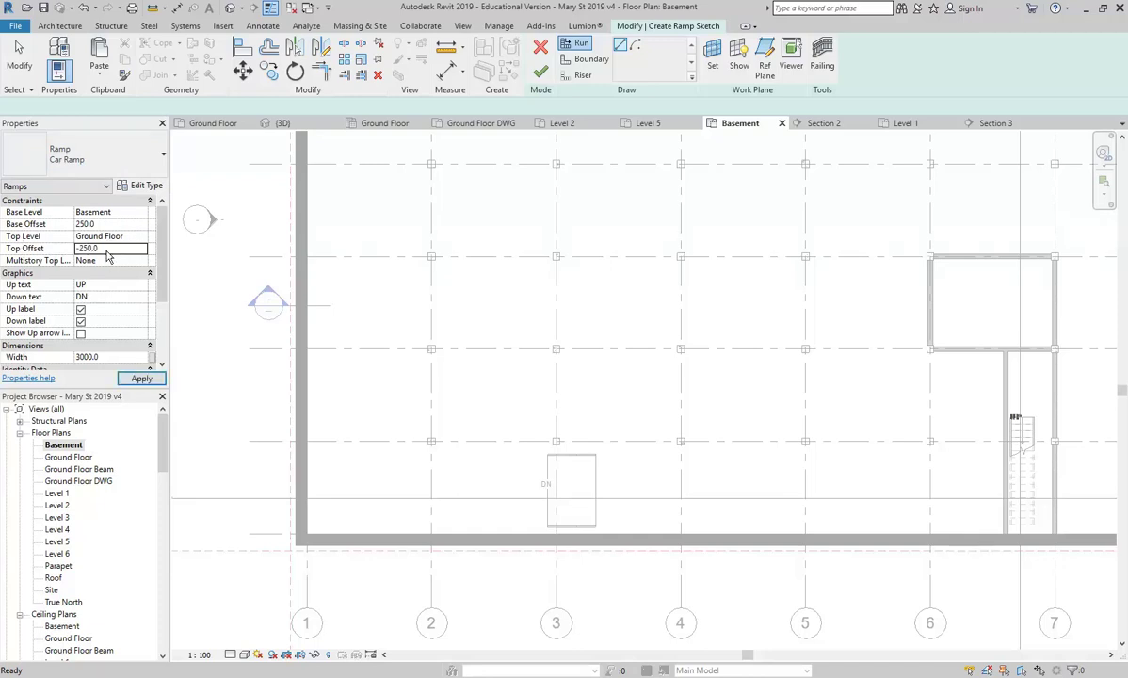
- Draw a car ramp run about 10000 mm long from the midpoint of the short ramp's upper end towards grid line 1, and finish the ramp
{"action": "scroll", "coordinate": [543, 496], "scroll_direction": "up", "scroll_amount": 2}
{"action": "scroll", "coordinate": [543, 497], "scroll_direction": "up", "scroll_amount": 1}
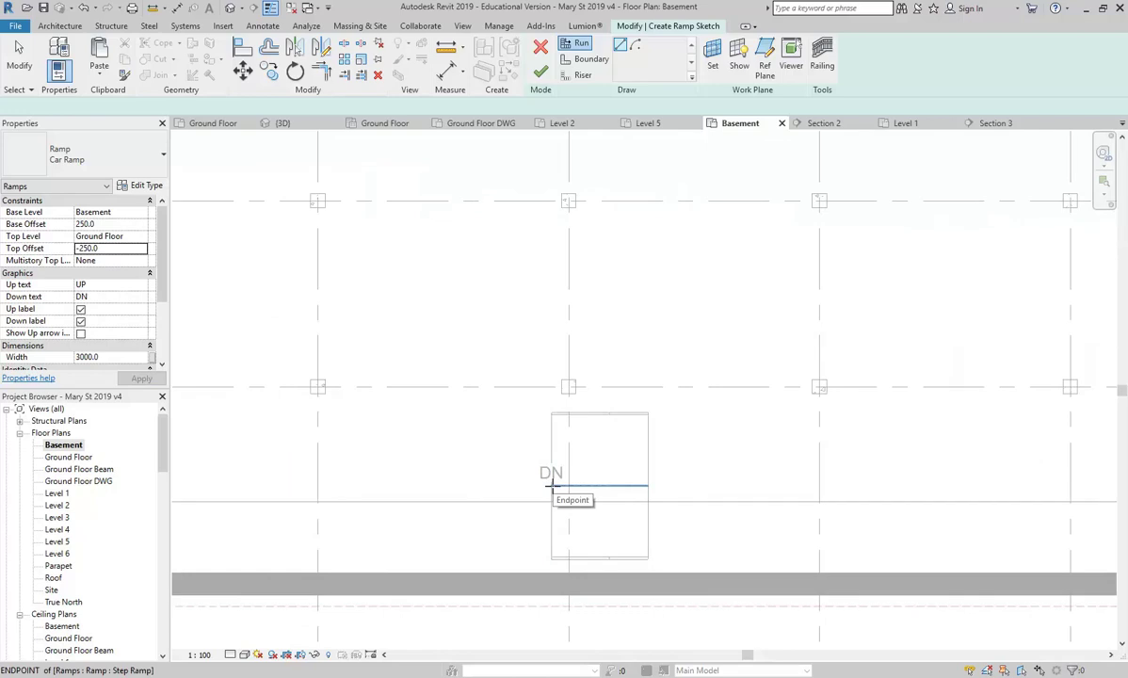
{"action": "left_click", "coordinate": [553, 486]}
{"action": "scroll", "coordinate": [680, 448], "scroll_direction": "down", "scroll_amount": 2}
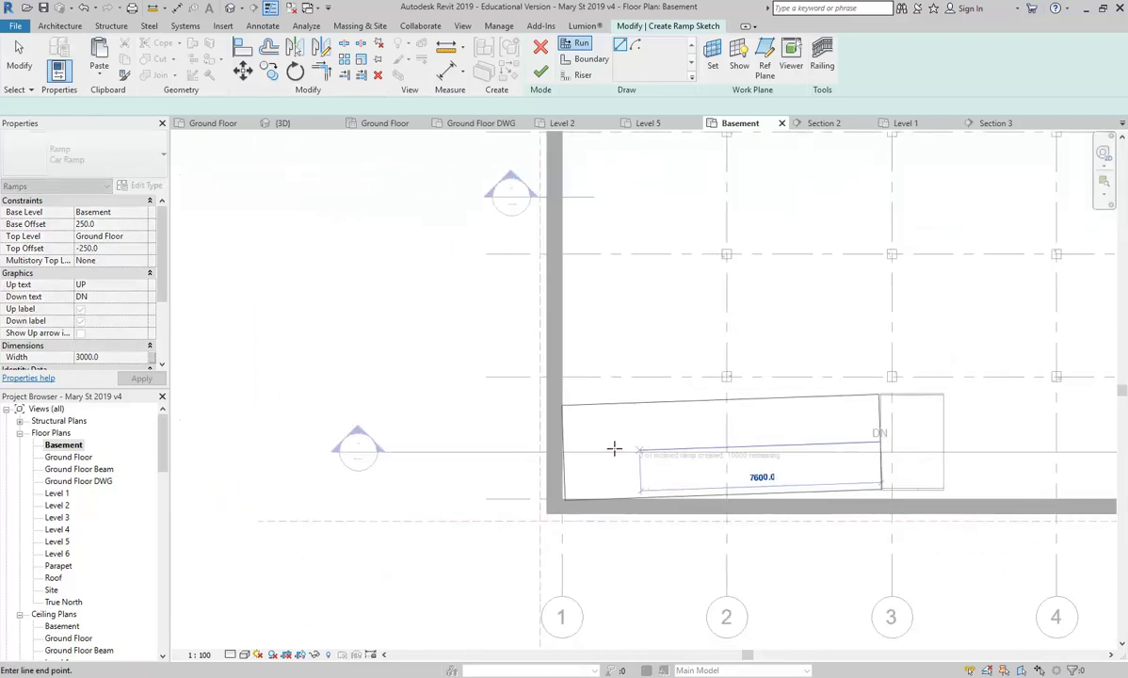
{"action": "left_click", "coordinate": [417, 438]}
{"action": "key", "text": "Escape"}
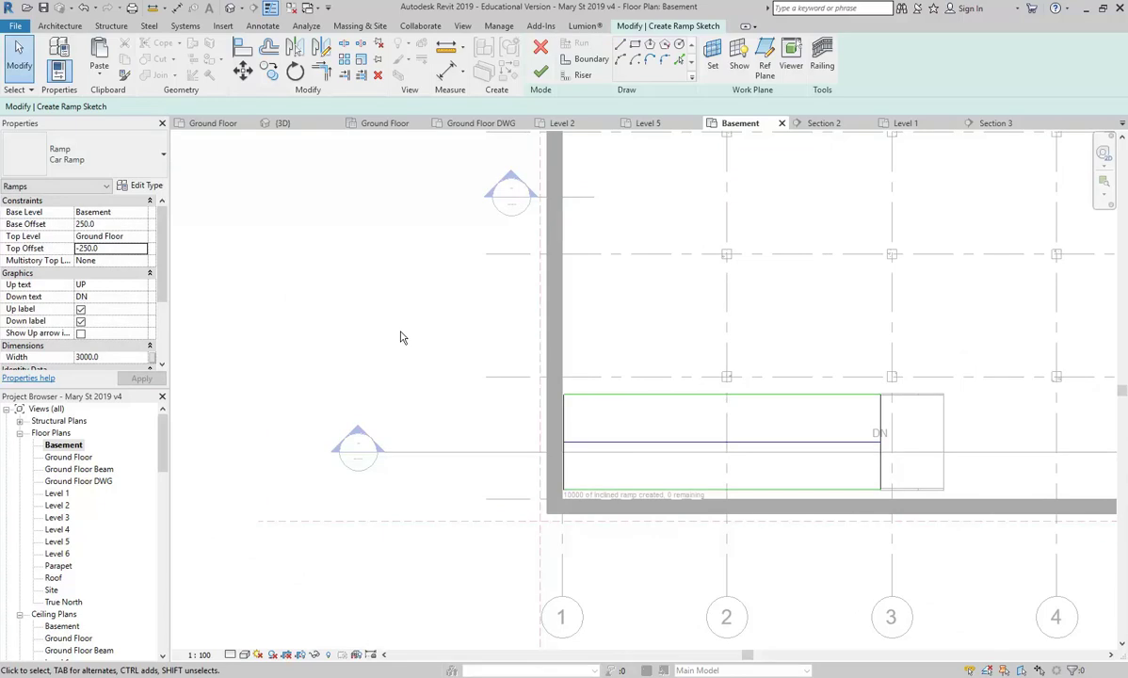
{"action": "left_click", "coordinate": [540, 72]}
{"action": "left_click", "coordinate": [358, 317]}
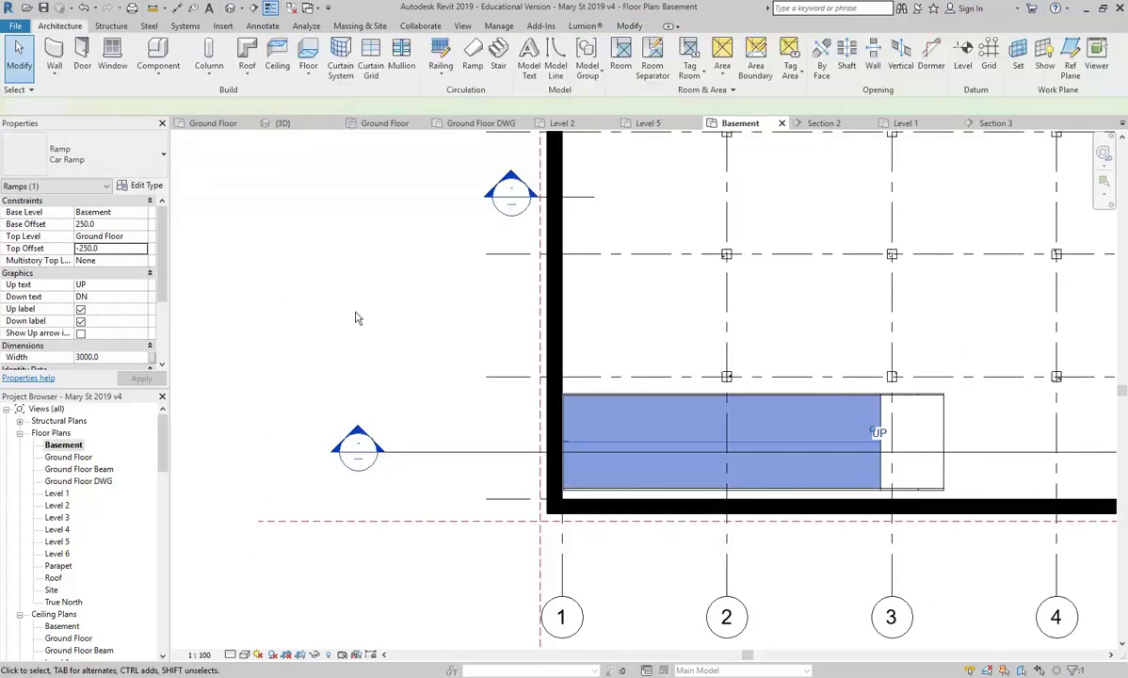
- In the building section, select the Car Ramp and Step Ramp segments together and shift them away from the basement wall at grid line 1
{"action": "double_click", "coordinate": [361, 437]}
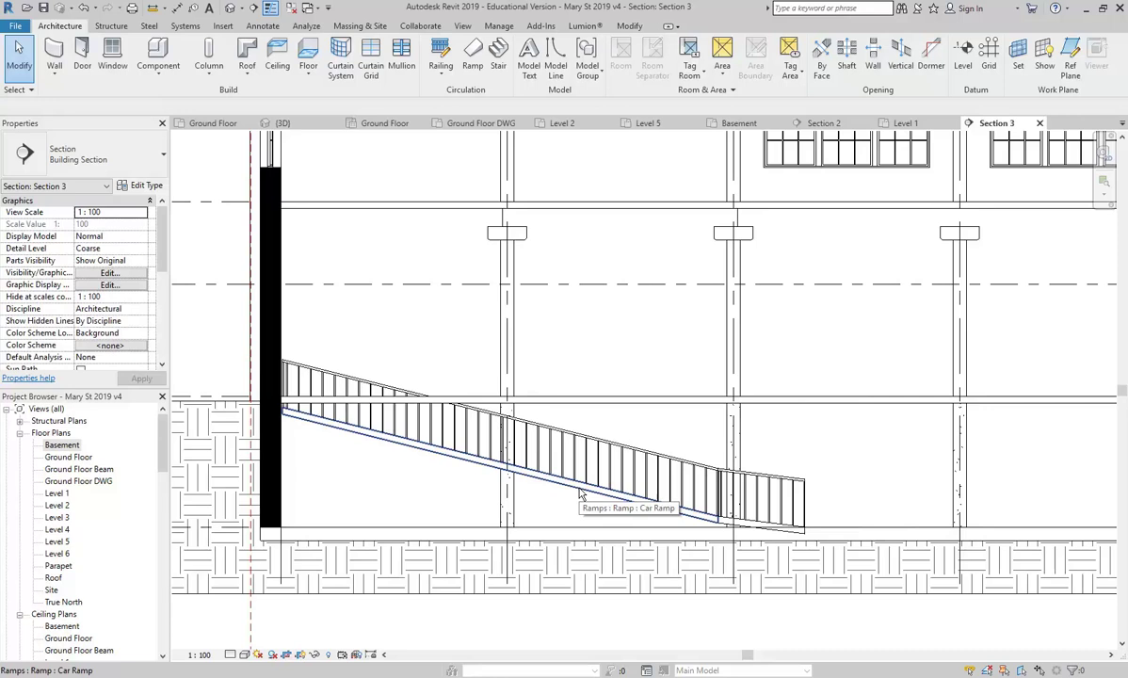
{"action": "scroll", "coordinate": [784, 528], "scroll_direction": "up", "scroll_amount": 4}
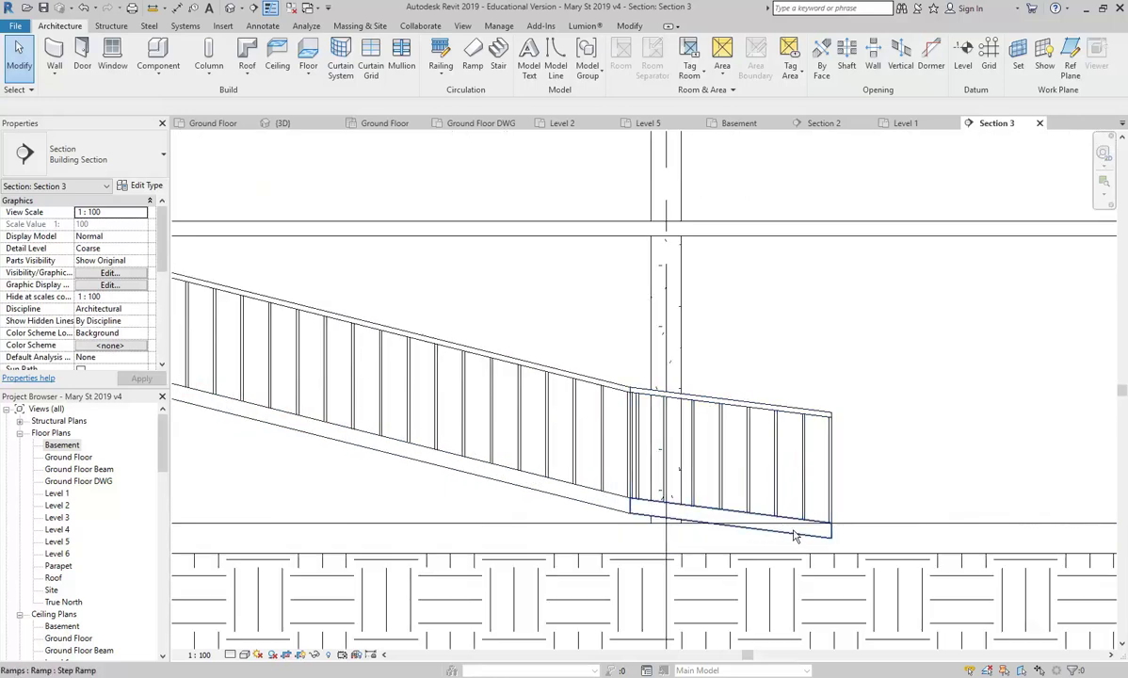
{"action": "left_click", "coordinate": [471, 474]}
{"action": "scroll", "coordinate": [486, 466], "scroll_direction": "down", "scroll_amount": 3}
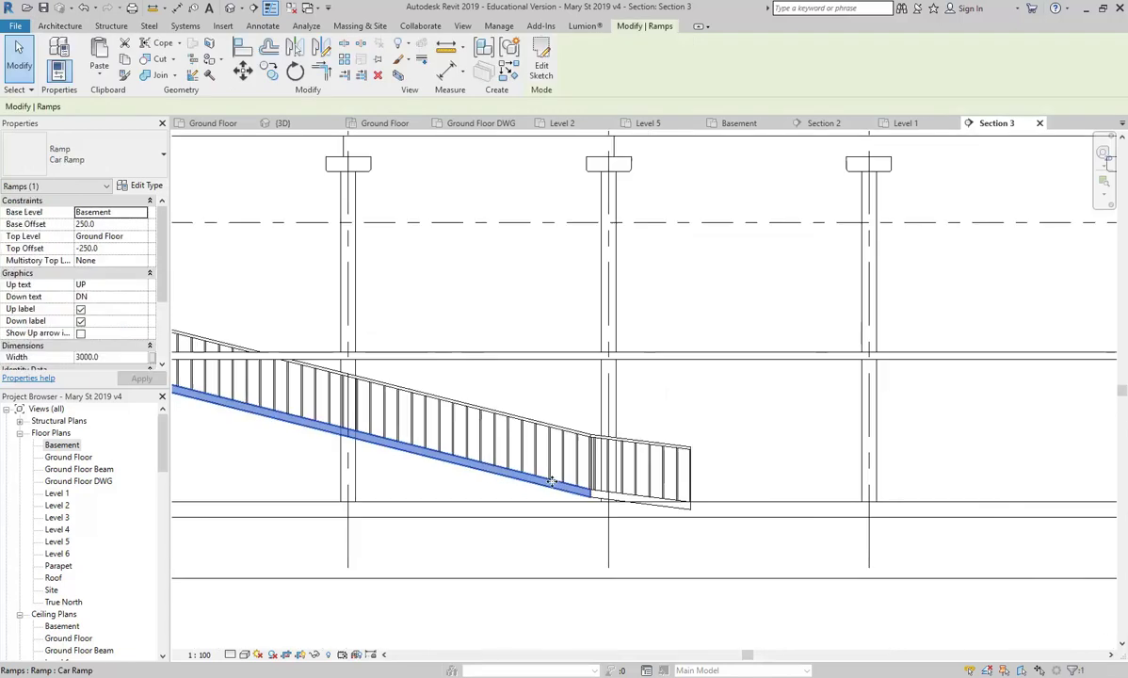
{"action": "scroll", "coordinate": [603, 494], "scroll_direction": "up", "scroll_amount": 3}
{"action": "left_click", "coordinate": [604, 494], "text": "ctrl"}
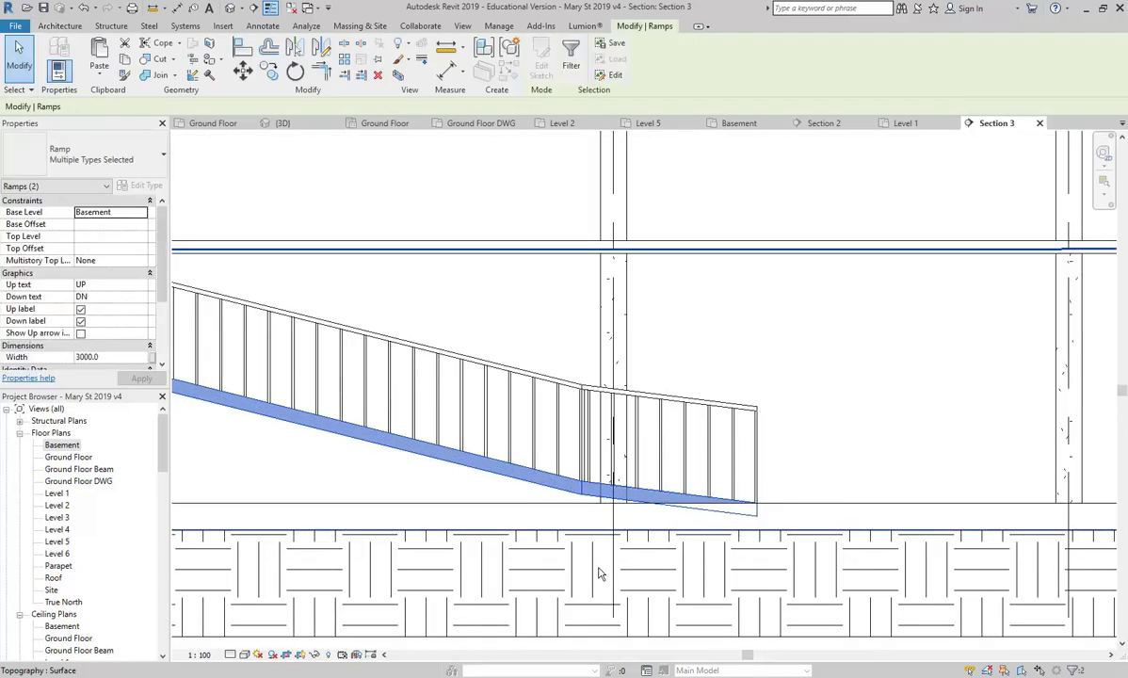
{"action": "scroll", "coordinate": [599, 573], "scroll_direction": "left", "scroll_amount": 5, "text": "shift"}
{"action": "scroll", "coordinate": [599, 573], "scroll_direction": "left", "scroll_amount": 1, "text": "shift"}
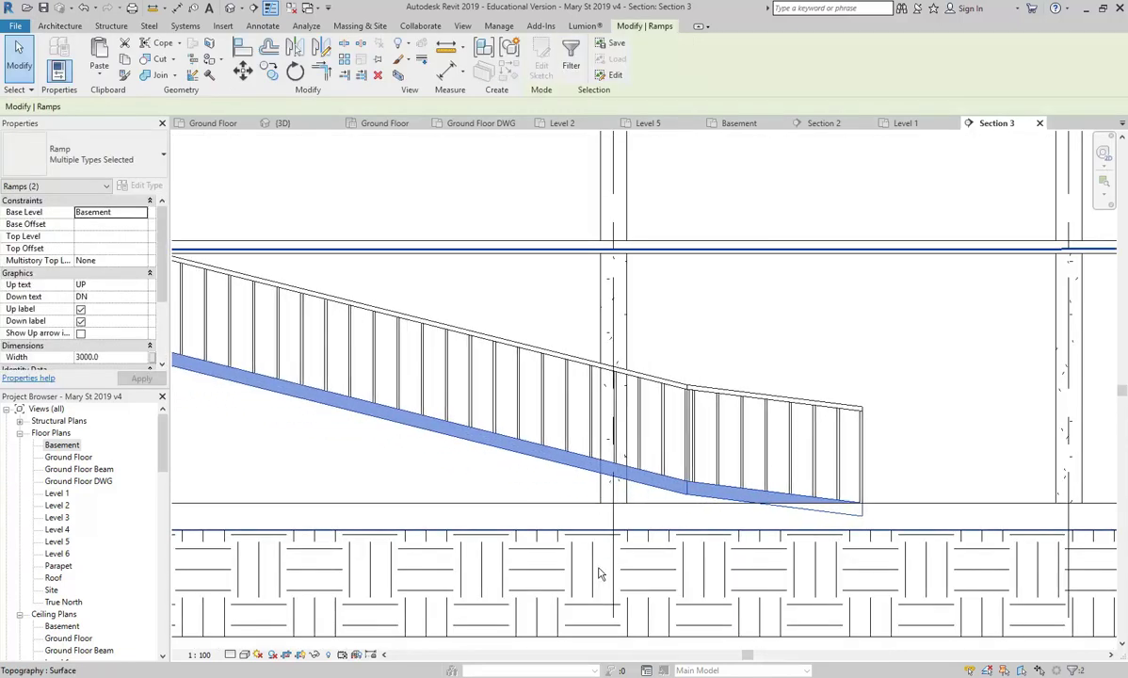
{"action": "scroll", "coordinate": [514, 512], "scroll_direction": "down", "scroll_amount": 2}
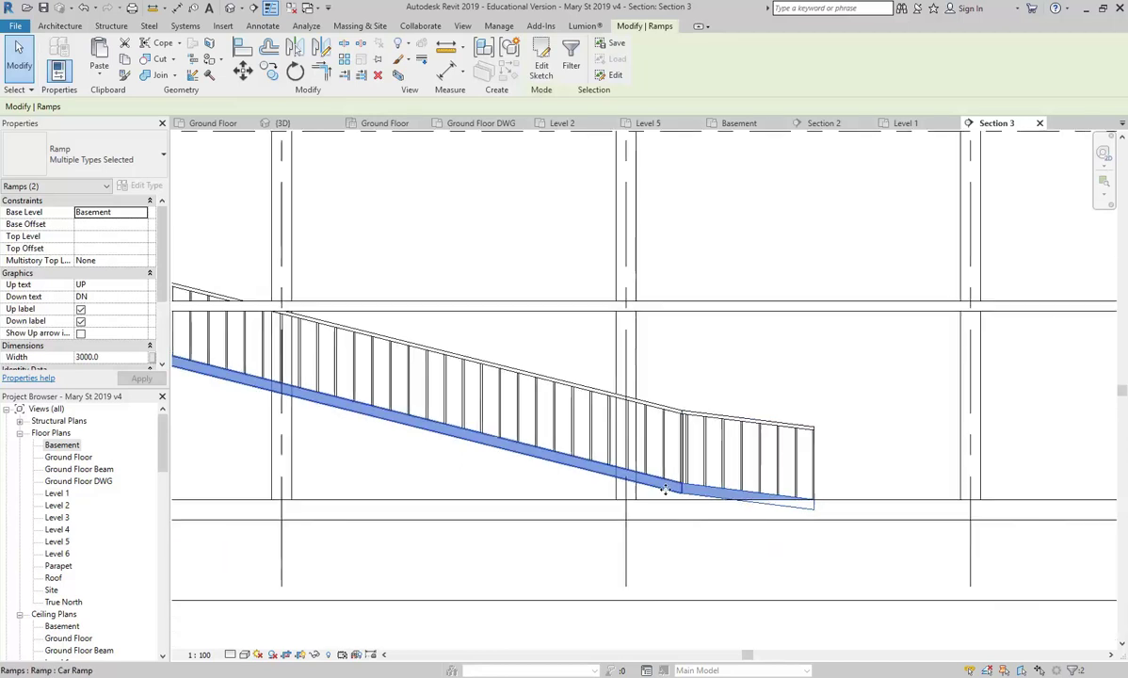
{"action": "left_click", "coordinate": [306, 484]}
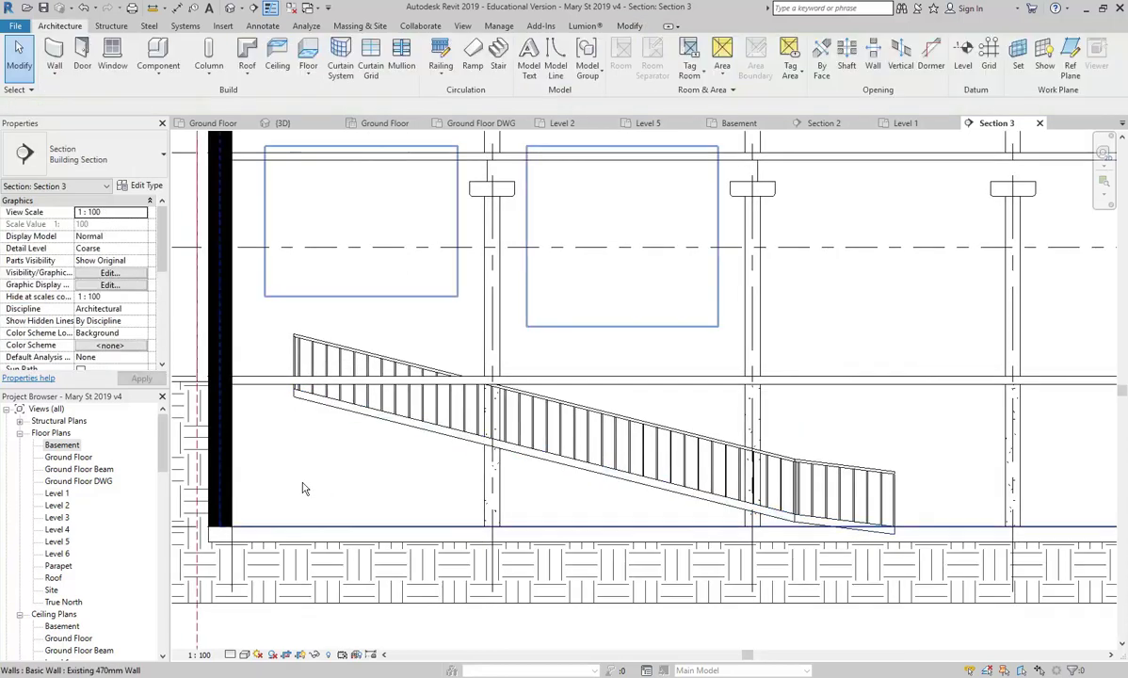
- Check the shifted ramp in the Basement plan, and set the Ground Floor plan's visual style to Wireframe
{"action": "double_click", "coordinate": [57, 446]}
{"action": "scroll", "coordinate": [591, 359], "scroll_direction": "up", "scroll_amount": 2}
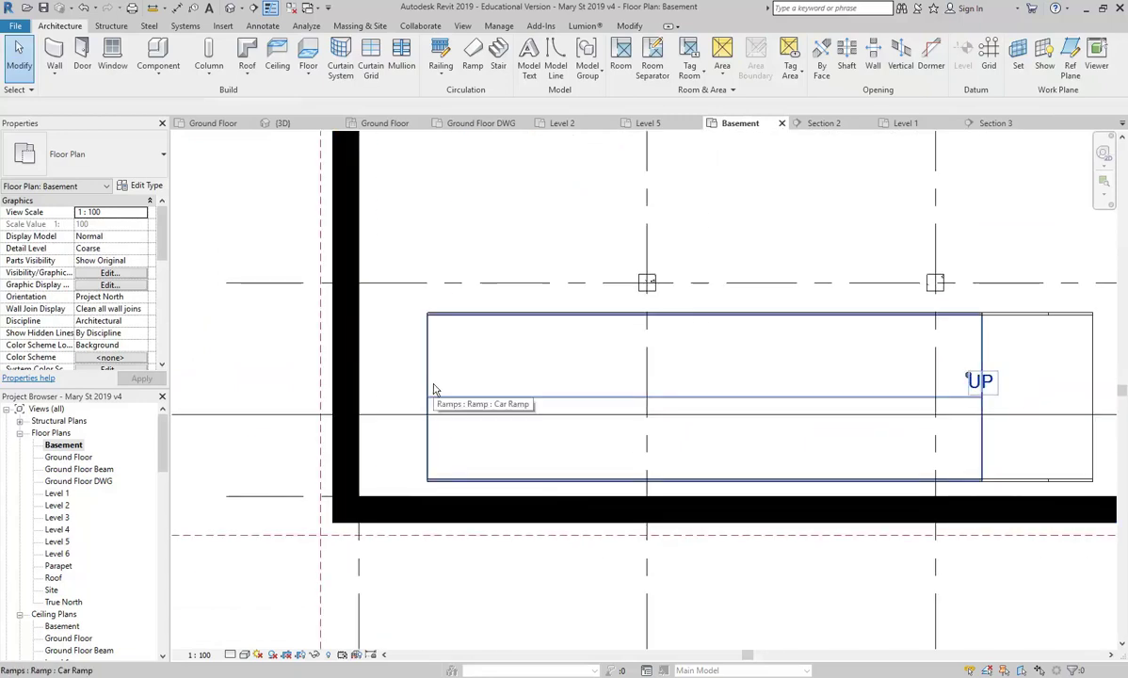
{"action": "scroll", "coordinate": [358, 405], "scroll_direction": "down", "scroll_amount": 2}
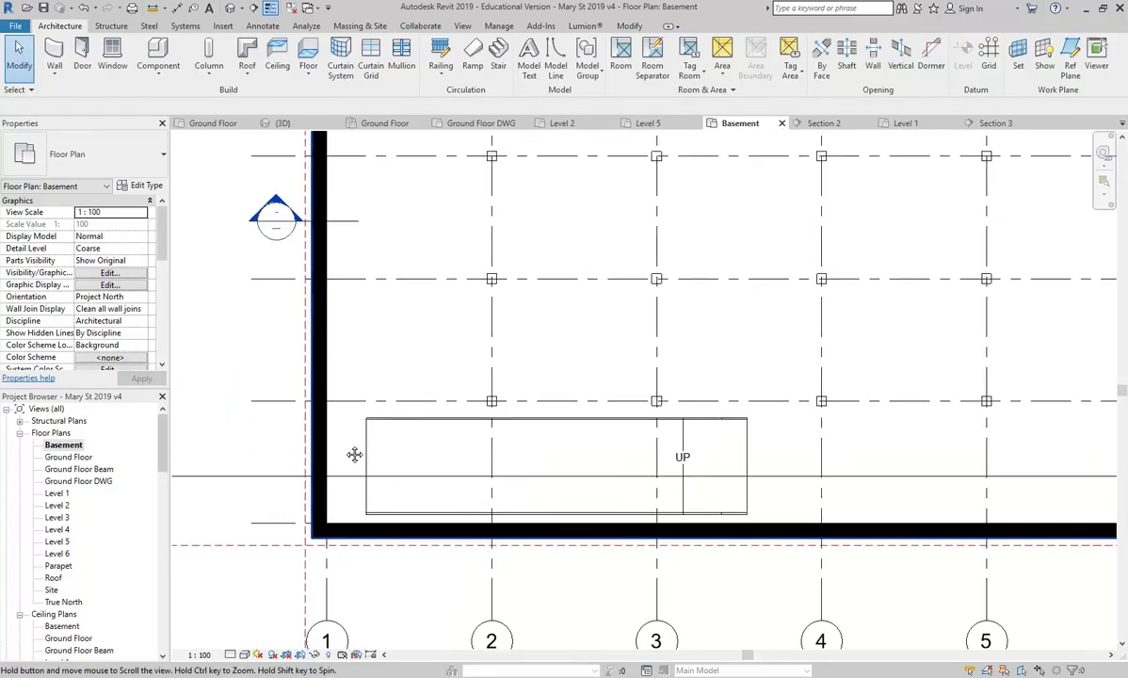
{"action": "double_click", "coordinate": [72, 457]}
{"action": "scroll", "coordinate": [368, 399], "scroll_direction": "up", "scroll_amount": 3}
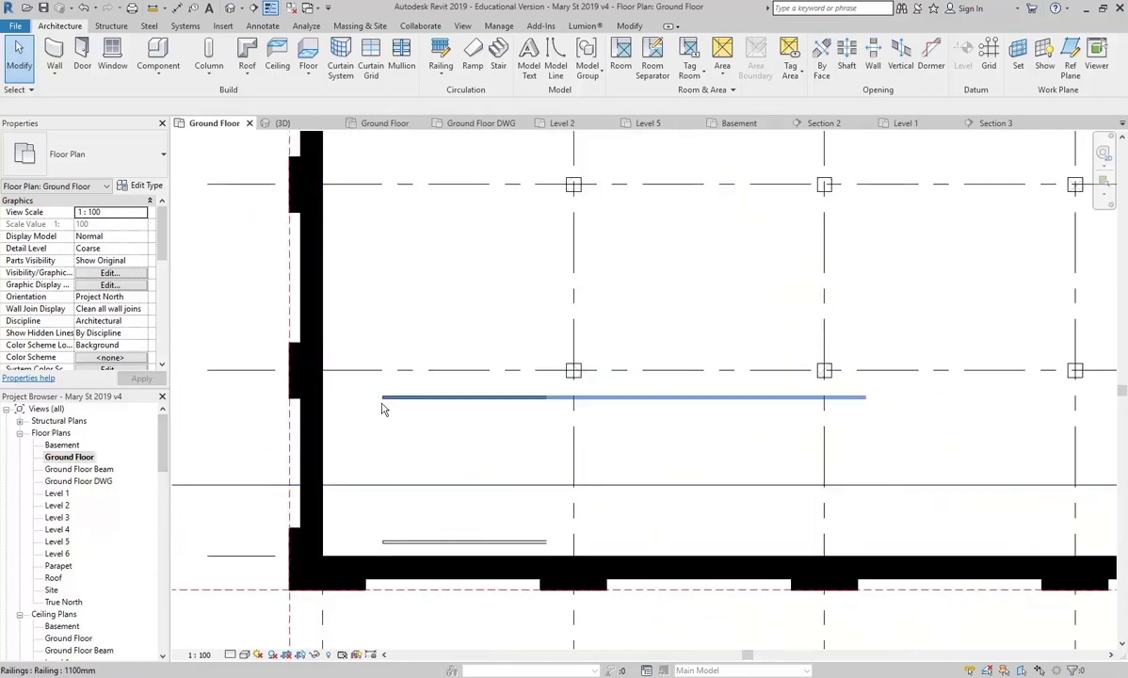
{"action": "left_click", "coordinate": [405, 323]}
{"action": "key", "text": "Escape"}
{"action": "left_click", "coordinate": [244, 654]}
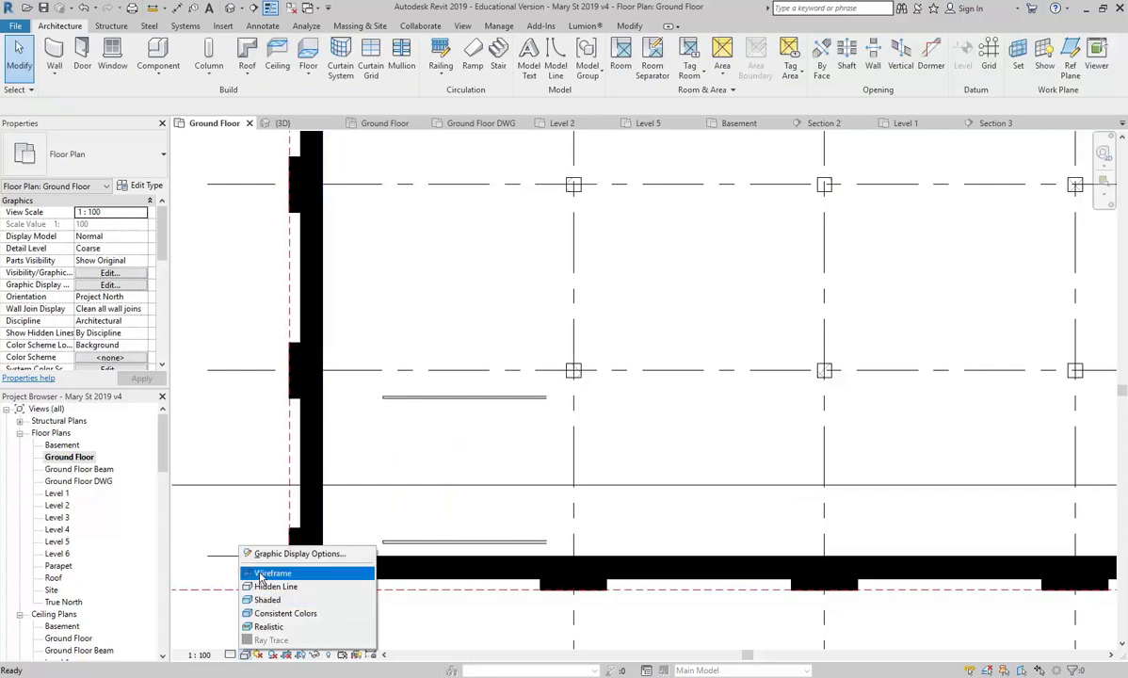
{"action": "left_click", "coordinate": [273, 540]}
{"action": "middle_click_drag", "start_coordinate": [381, 416], "coordinate": [417, 397]}
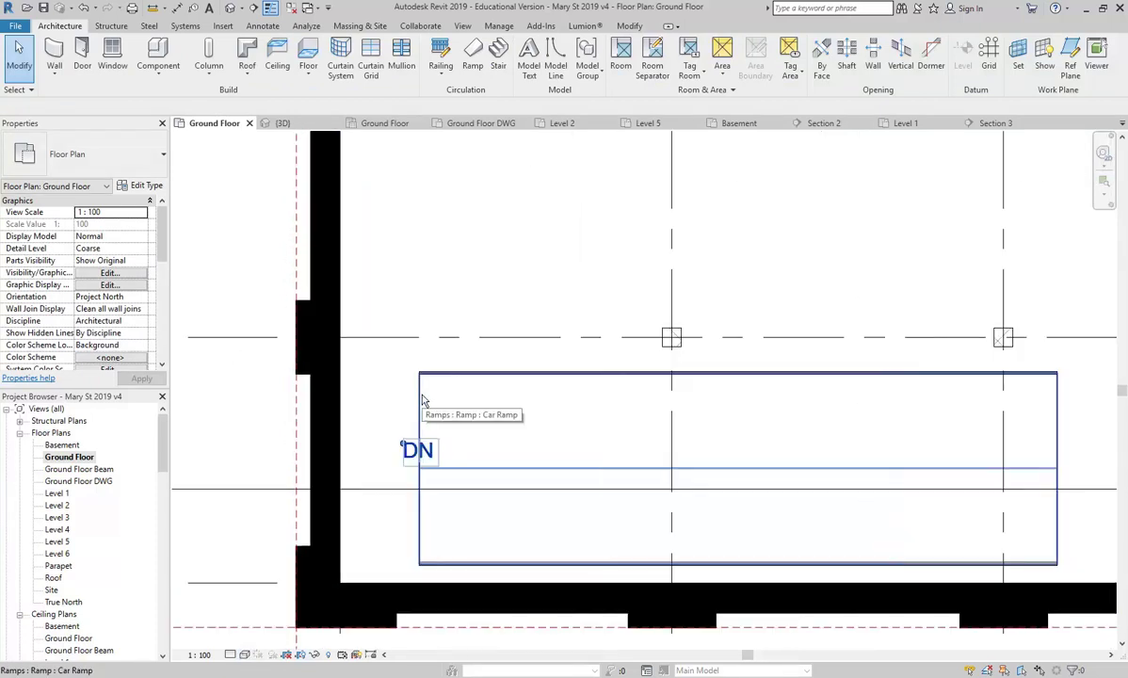
{"action": "scroll", "coordinate": [417, 396], "scroll_direction": "up", "scroll_amount": 1}
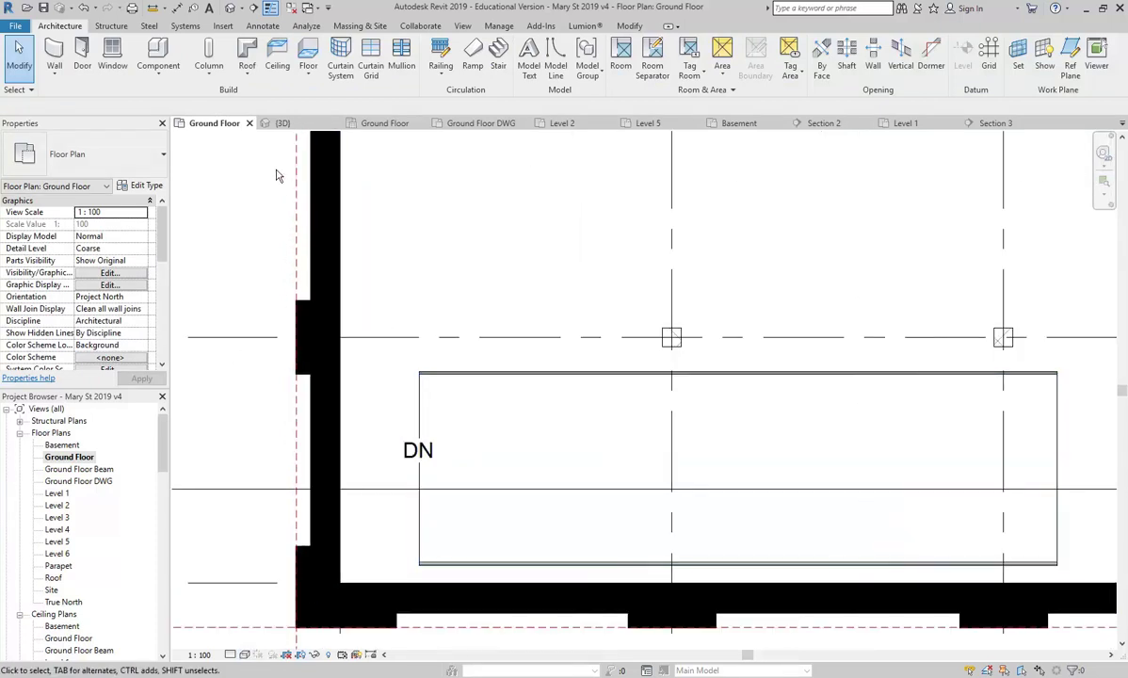
- Start another ramp on the Ground Floor, using the Step Ramp type and a base offset of -250
{"action": "left_click", "coordinate": [473, 61]}
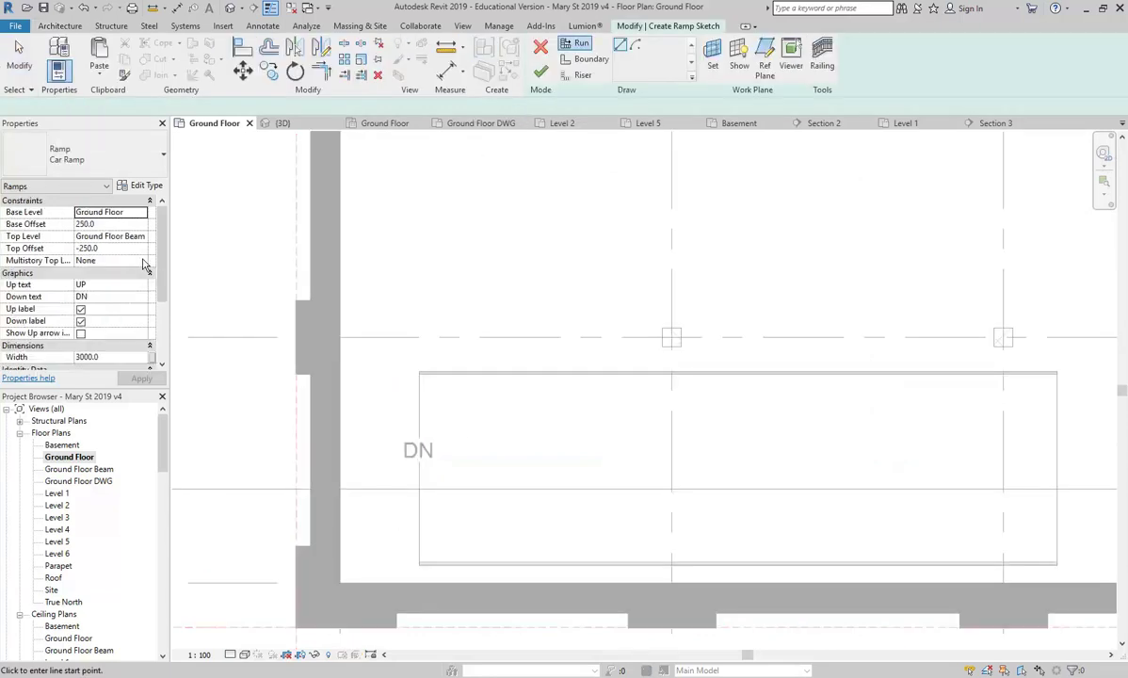
{"action": "left_click", "coordinate": [84, 155]}
{"action": "left_click", "coordinate": [52, 252]}
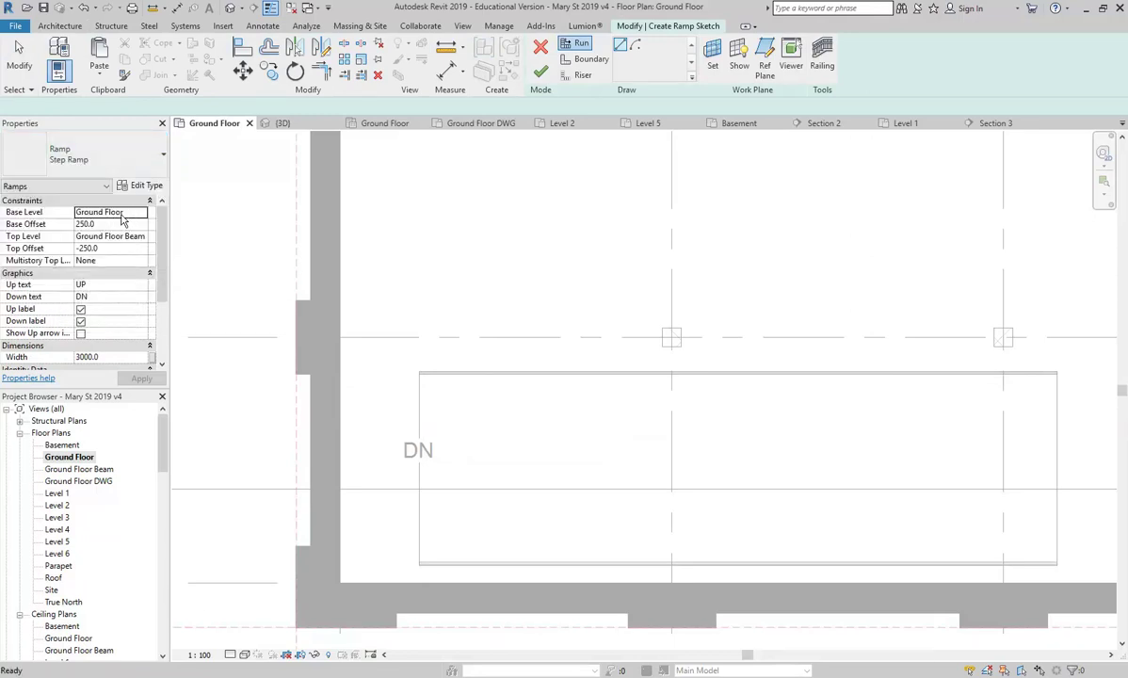
{"action": "left_click", "coordinate": [77, 224]}
{"action": "left_click", "coordinate": [79, 224]}
{"action": "type", "text": "-"}
- Set the new ramp's top level to Ground Floor and its top offset to 0
{"action": "left_click", "coordinate": [113, 238]}
{"action": "left_click", "coordinate": [141, 237]}
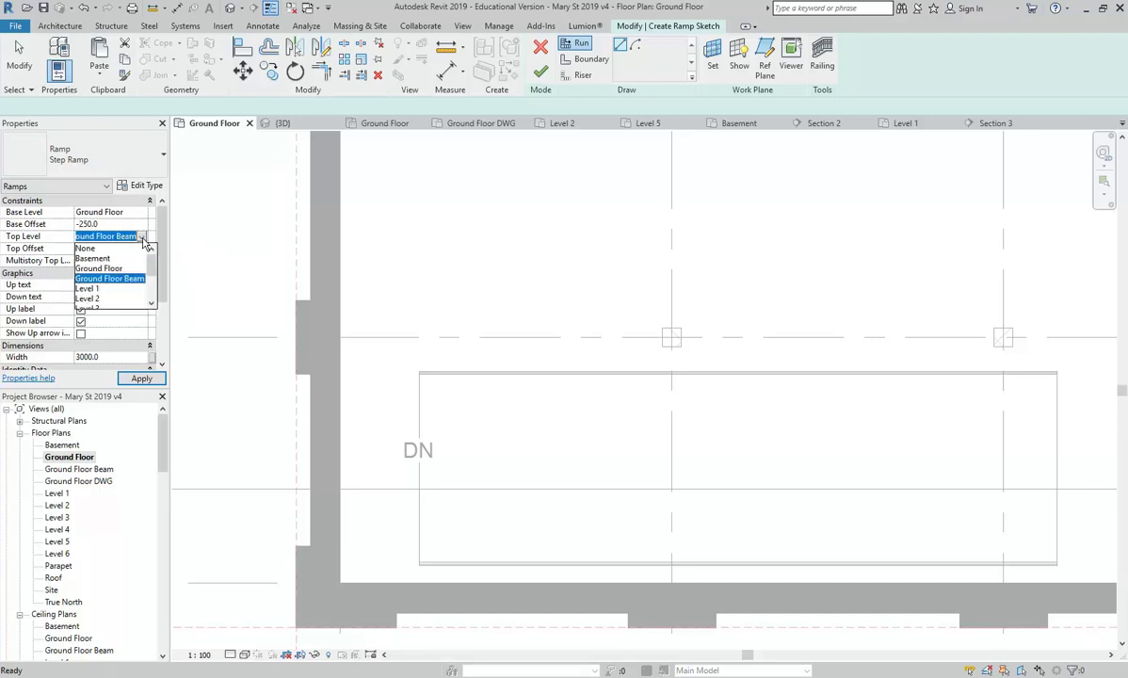
{"action": "left_click", "coordinate": [98, 268]}
{"action": "left_click", "coordinate": [111, 247]}
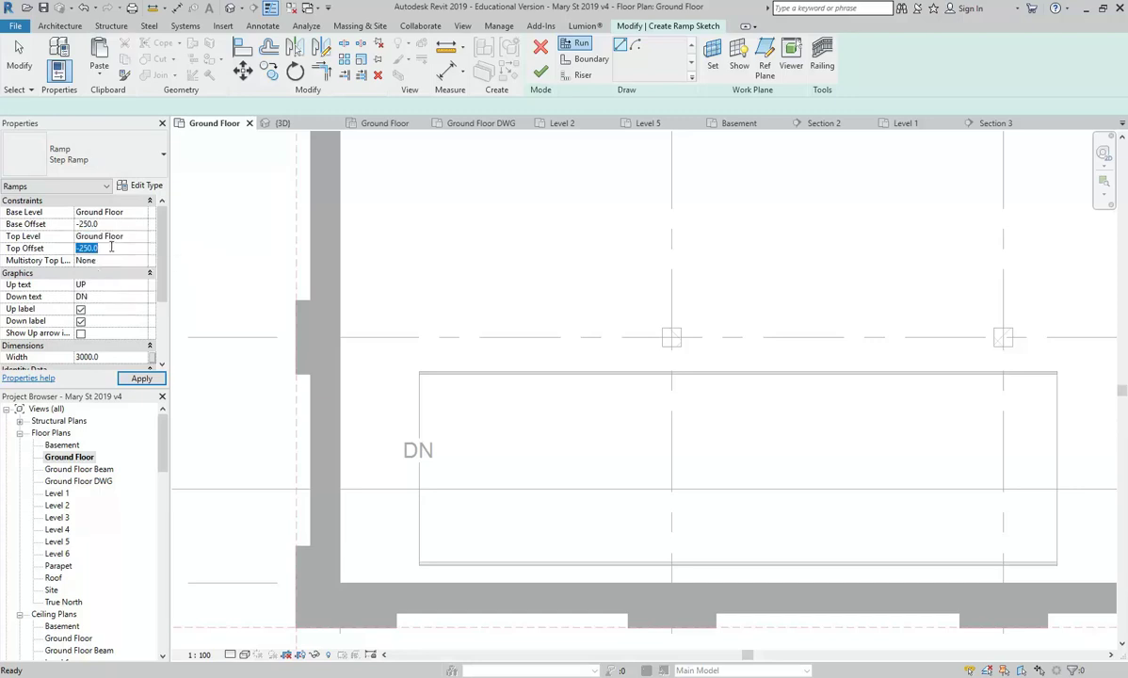
{"action": "key", "text": "Return"}
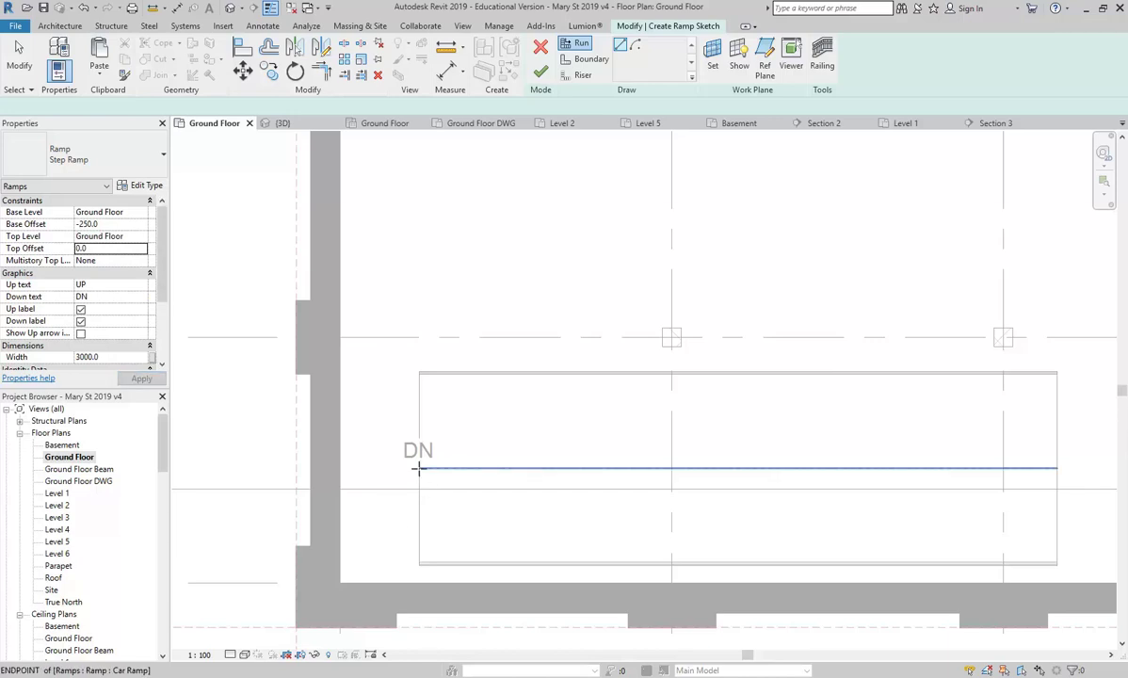
- Draw a 2000 mm run from the midpoint of the car ramp's upper end through the wall at grid line 1, and finish the ramp
{"action": "left_click", "coordinate": [416, 468]}
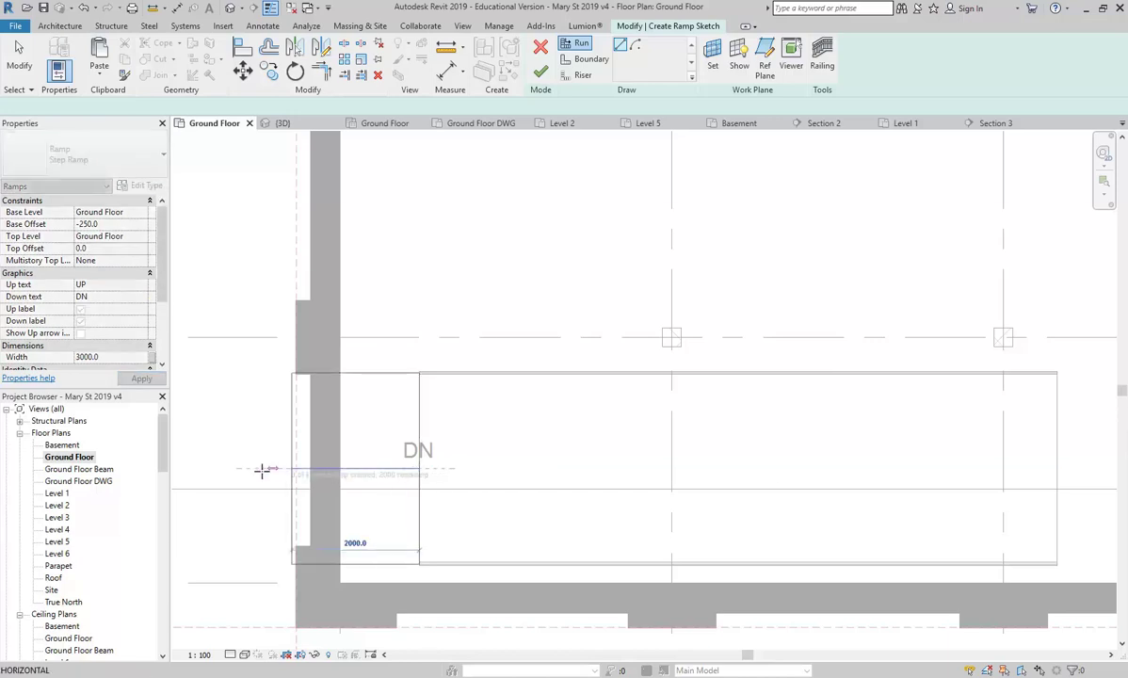
{"action": "left_click", "coordinate": [233, 468]}
{"action": "key", "text": "Escape"}
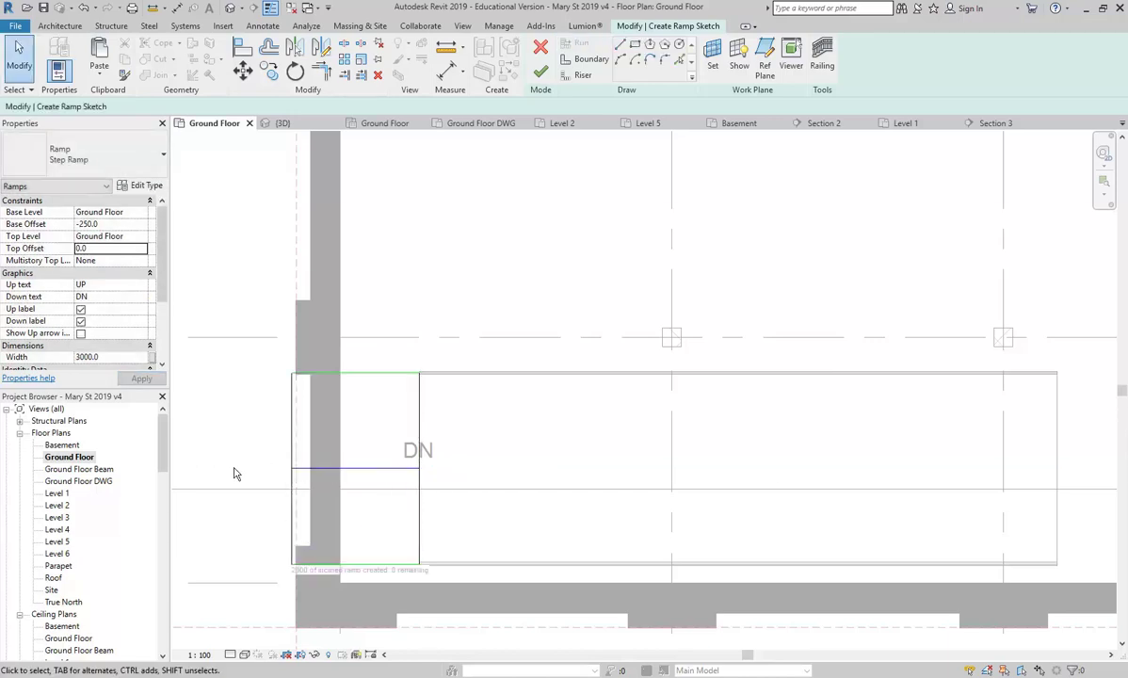
{"action": "left_click", "coordinate": [541, 71]}
{"action": "scroll", "coordinate": [436, 428], "scroll_direction": "down", "scroll_amount": 1}
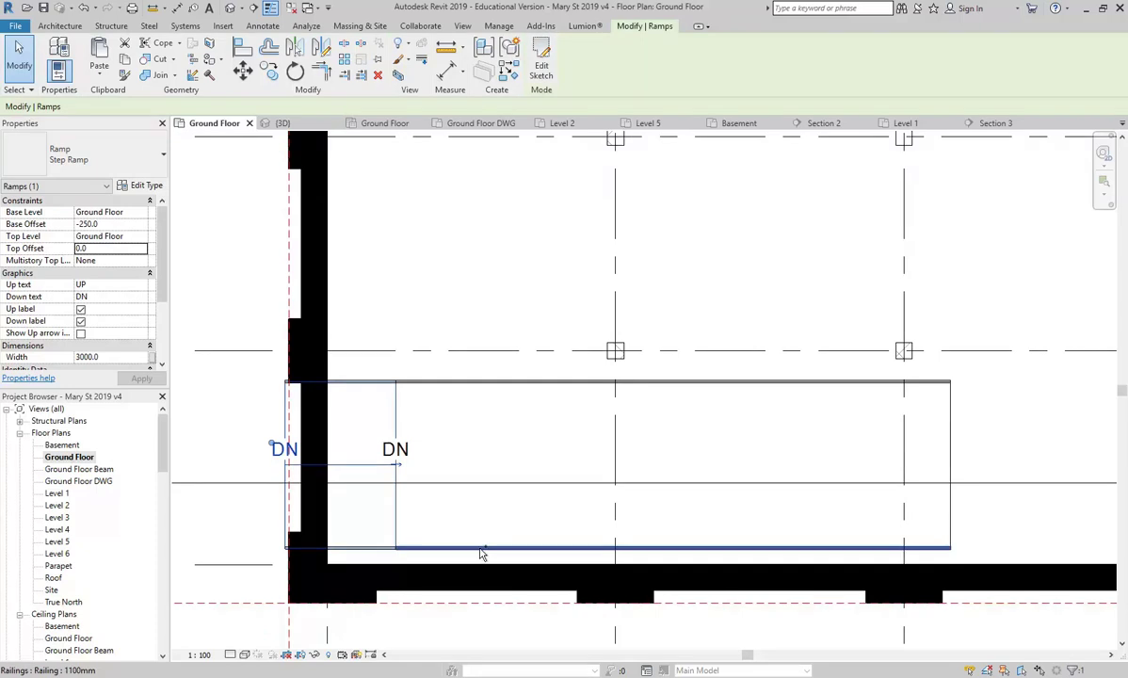
- In the building section, select all three ramp segments and shift them inward until the upper end sits against the wall's inner face
{"action": "key", "text": "z"}
{"action": "key", "text": "o"}
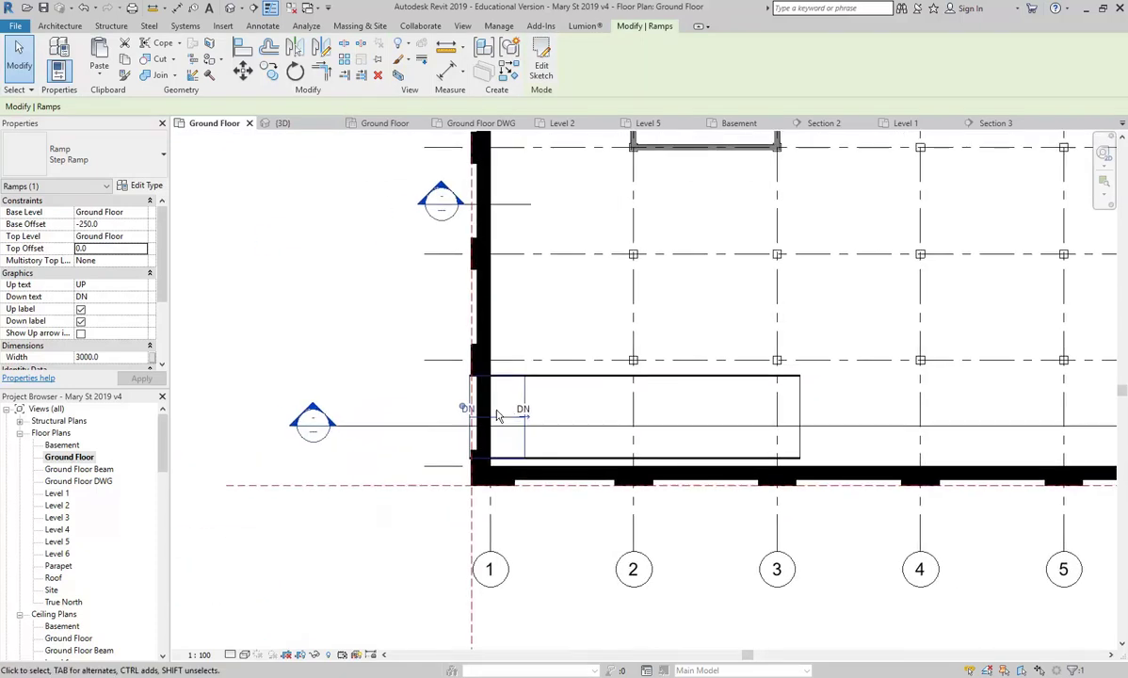
{"action": "double_click", "coordinate": [311, 421]}
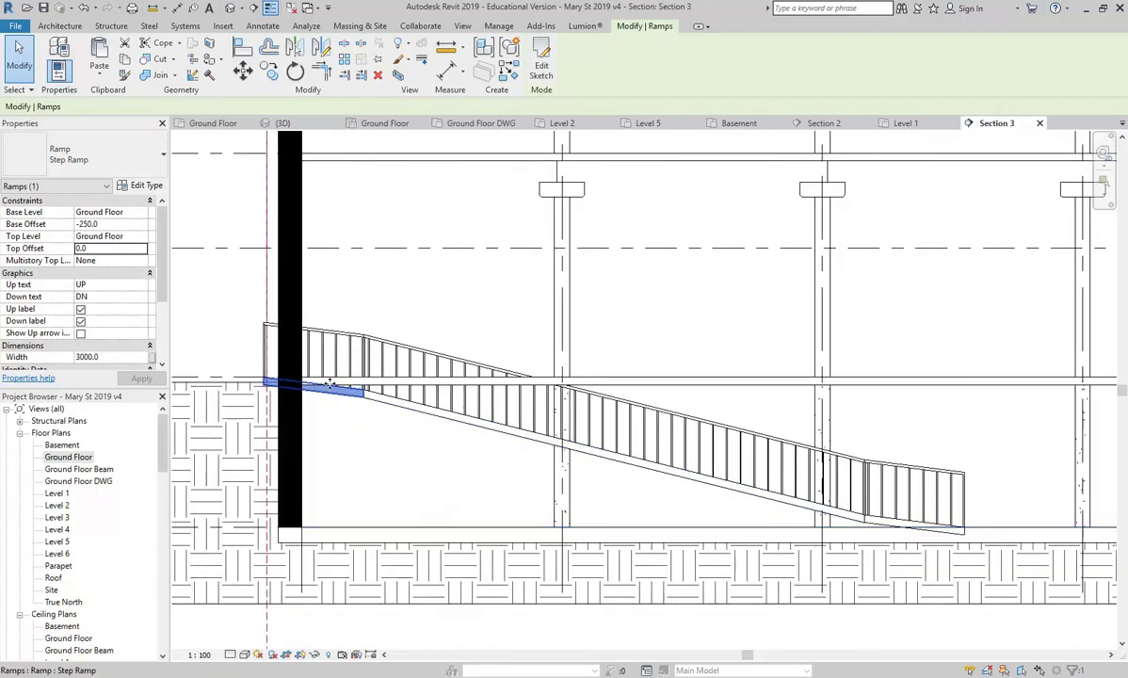
{"action": "left_click", "coordinate": [466, 426], "text": "ctrl"}
{"action": "scroll", "coordinate": [1047, 569], "scroll_direction": "up", "scroll_amount": 3}
{"action": "left_click", "coordinate": [716, 491], "text": "ctrl"}
{"action": "scroll", "coordinate": [823, 537], "scroll_direction": "down", "scroll_amount": 3}
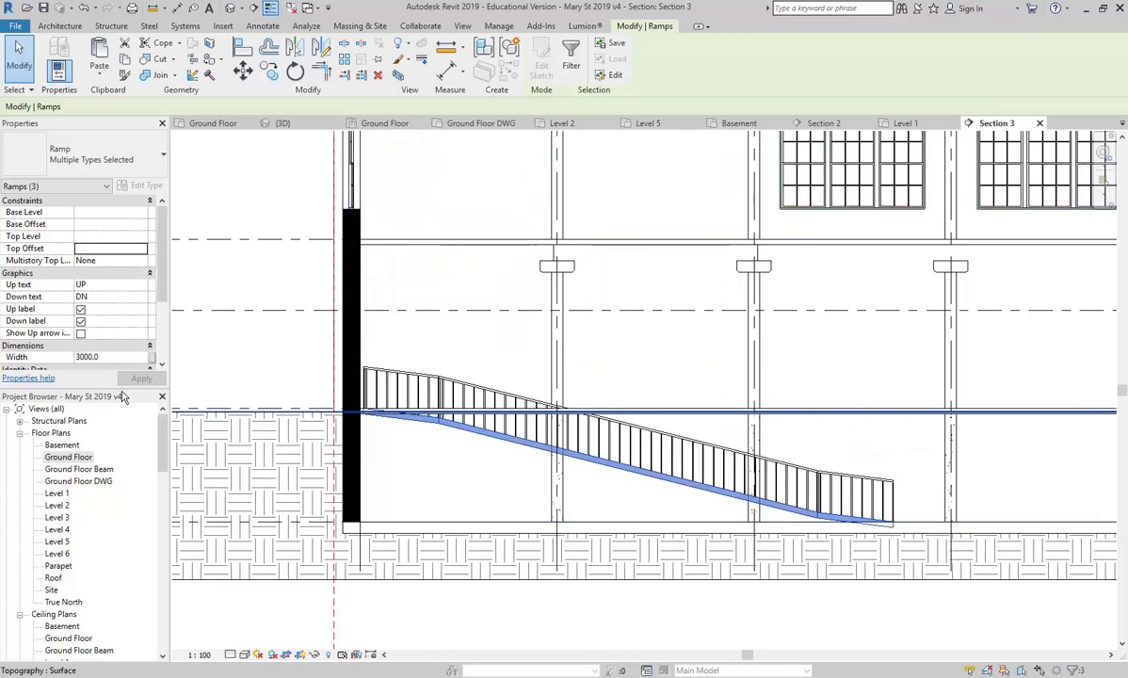
- In the Ground Floor plan, mirror a copy of the three selected ramp segments about the horizontal grid line directly above them
{"action": "double_click", "coordinate": [62, 458]}
{"action": "middle_click_drag", "start_coordinate": [731, 482], "coordinate": [579, 576]}
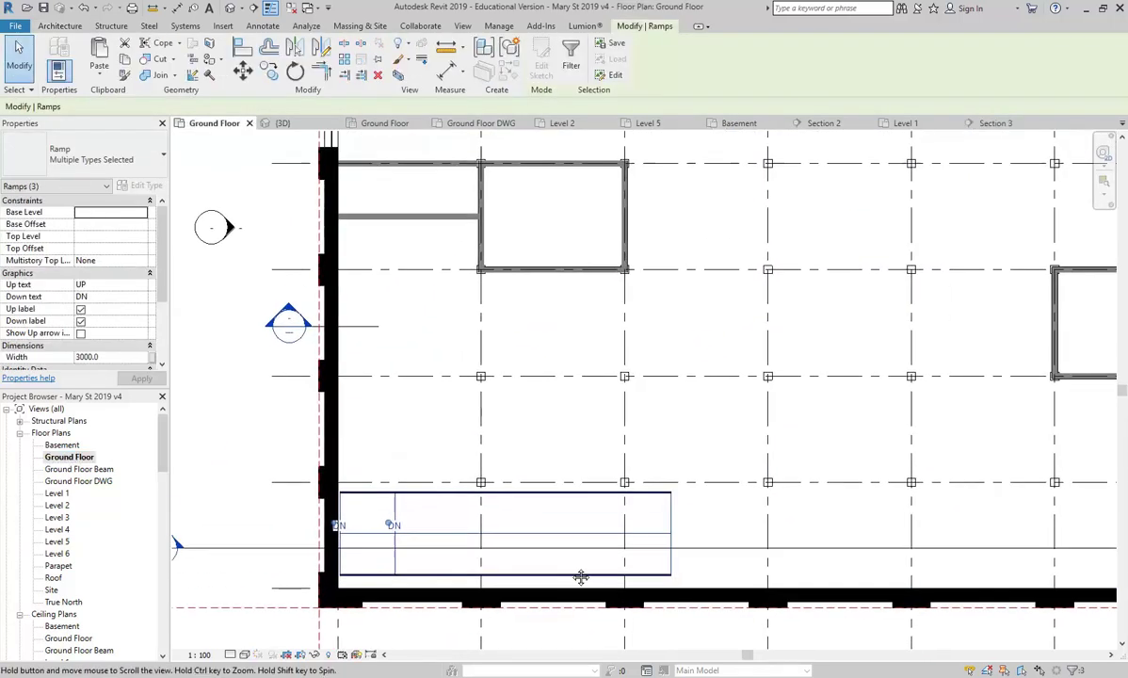
{"action": "scroll", "coordinate": [466, 504], "scroll_direction": "up", "scroll_amount": 3}
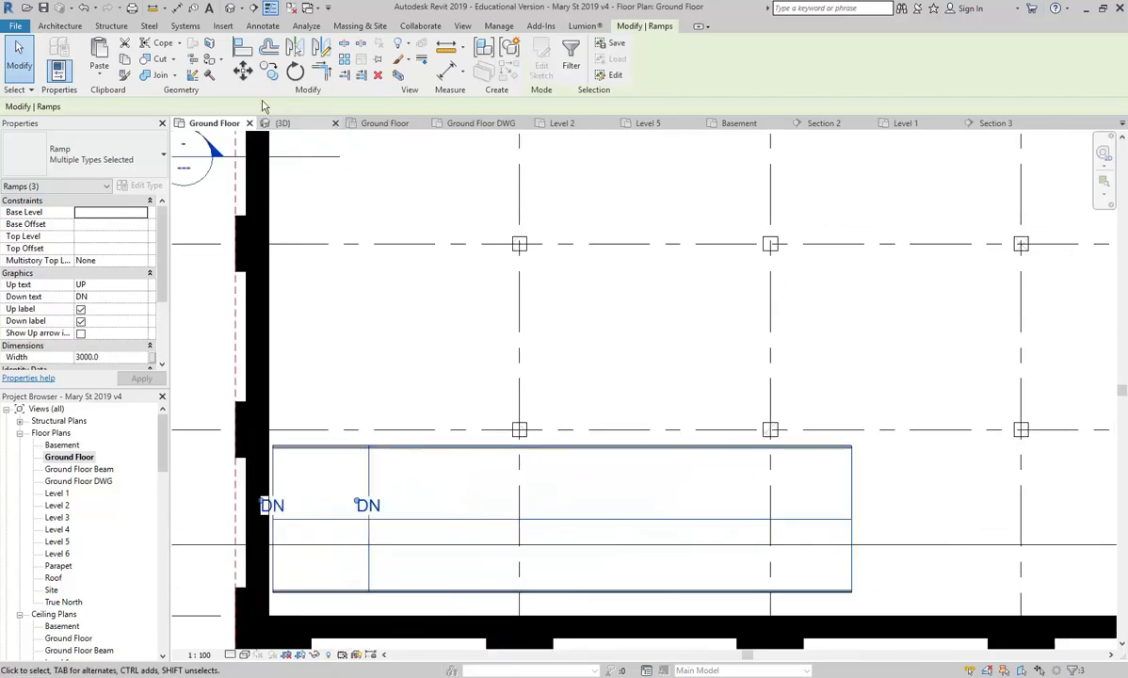
{"action": "left_click", "coordinate": [295, 48]}
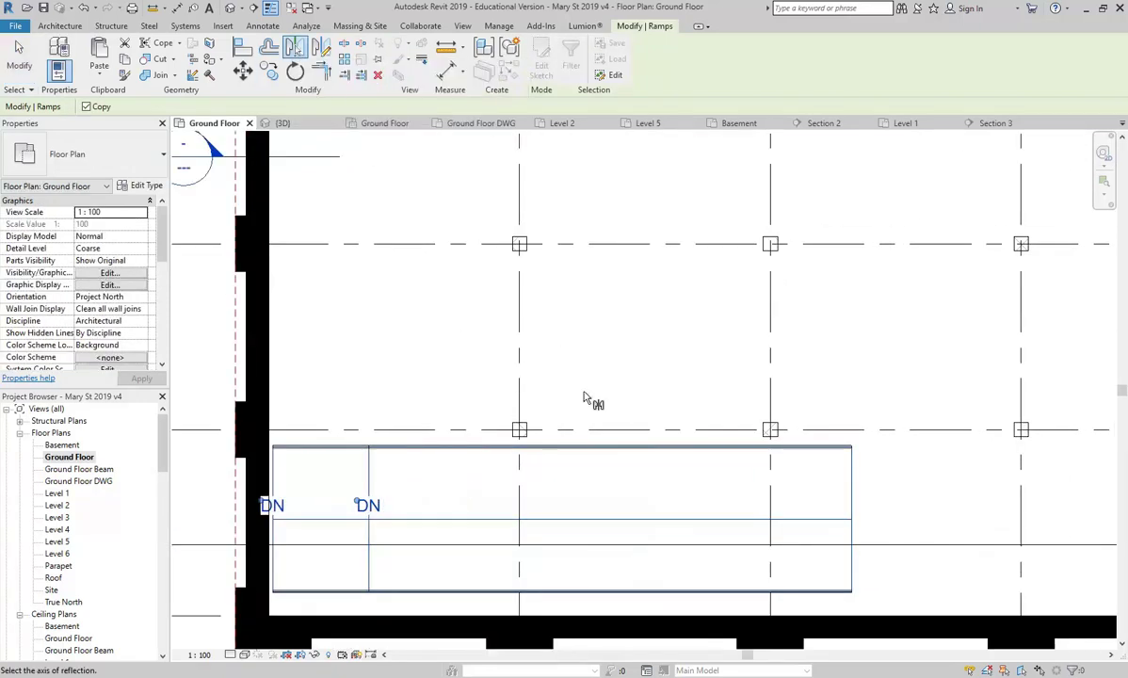
{"action": "left_click", "coordinate": [604, 430]}
{"action": "scroll", "coordinate": [554, 328], "scroll_direction": "down", "scroll_amount": 2}
{"action": "key", "text": "Escape"}
{"action": "scroll", "coordinate": [442, 310], "scroll_direction": "down", "scroll_amount": 5}
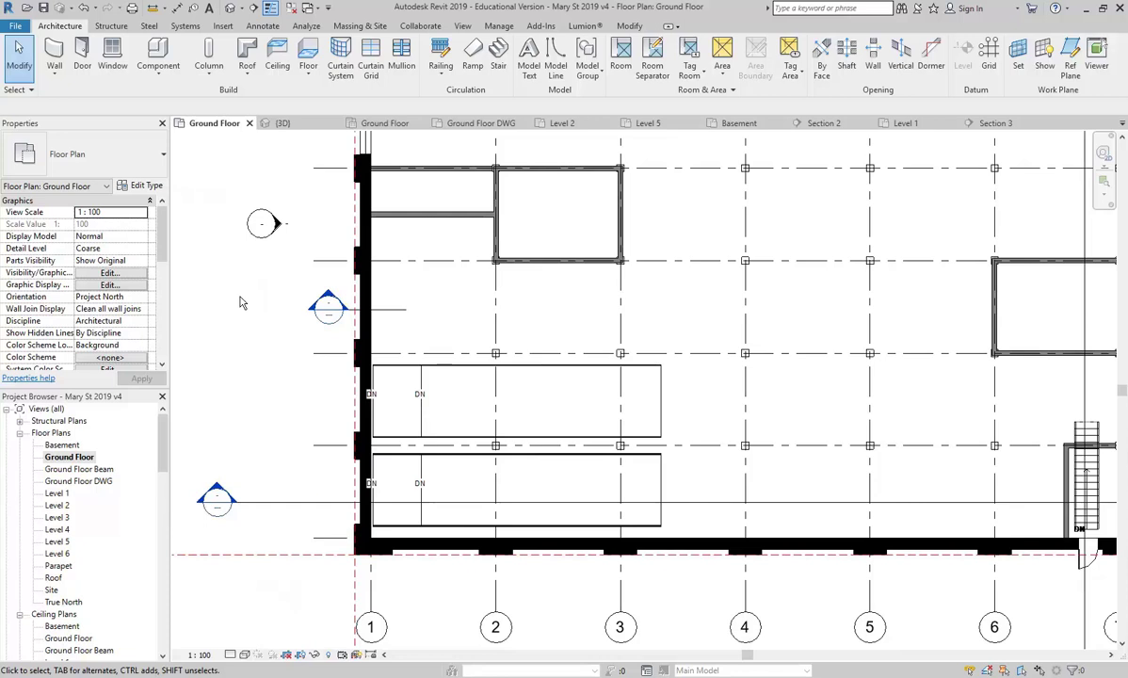
{"action": "scroll", "coordinate": [295, 380], "scroll_direction": "down", "scroll_amount": 2}
{"action": "scroll", "coordinate": [285, 375], "scroll_direction": "up", "scroll_amount": 2}
{"action": "middle_click_drag", "start_coordinate": [284, 375], "coordinate": [252, 420]}
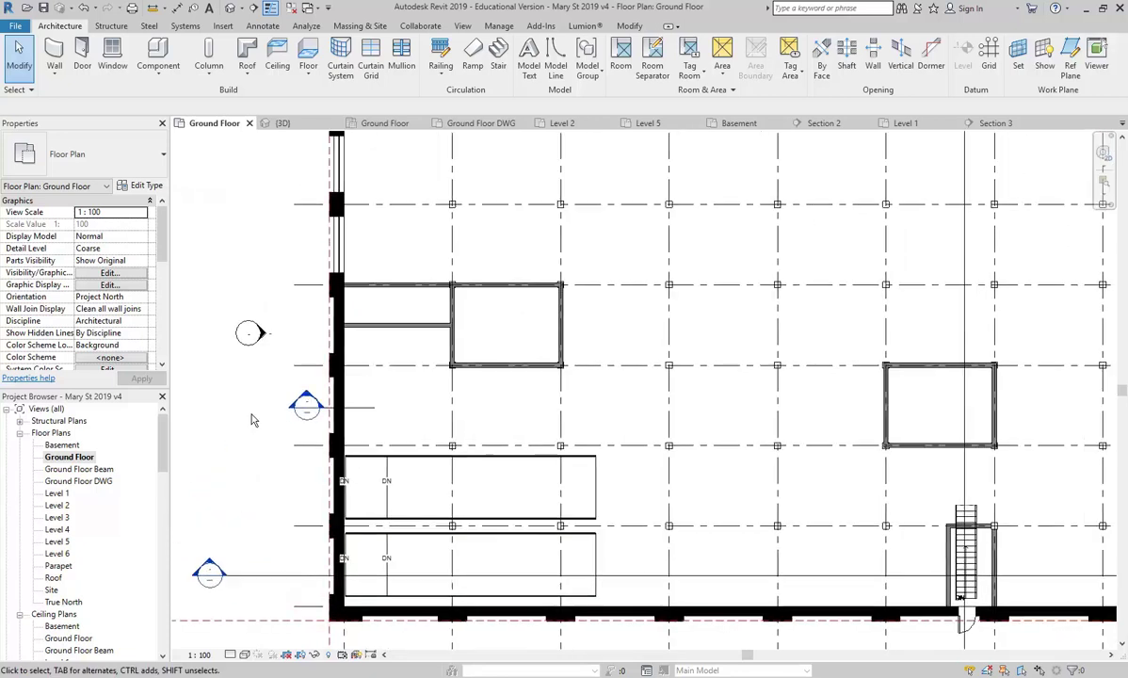
- Place a perspective camera in the Basement plan near grid line 6, aimed diagonally across both ramps towards the building corner at grid line 1
{"action": "double_click", "coordinate": [62, 445]}
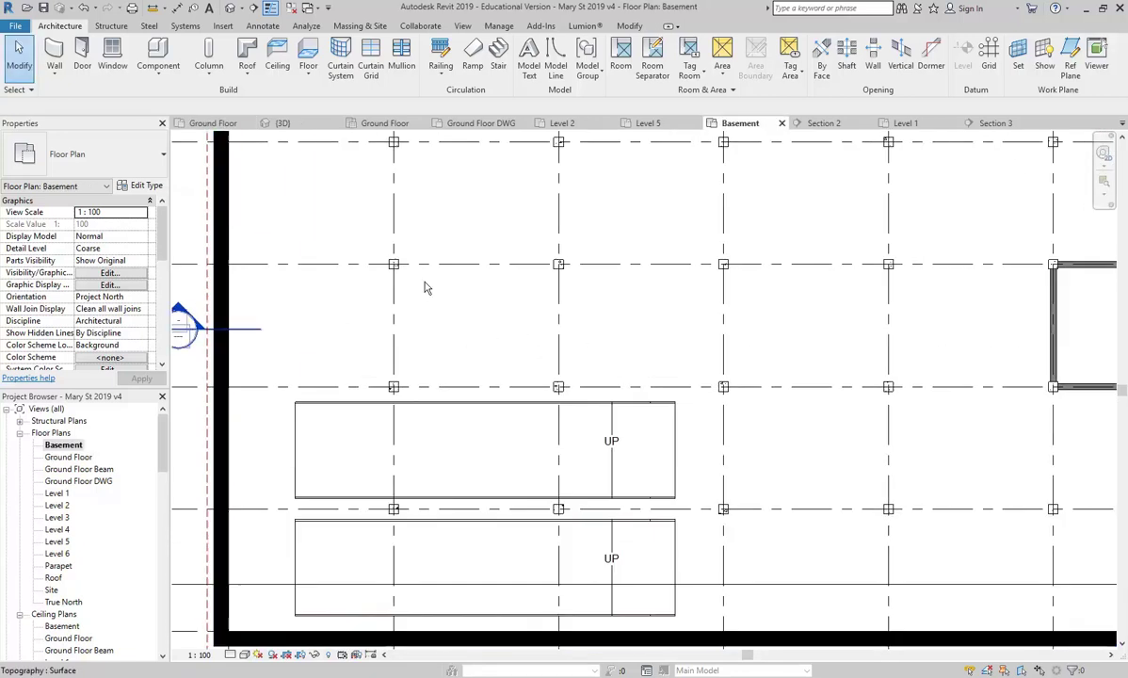
{"action": "left_click", "coordinate": [254, 8]}
{"action": "left_click", "coordinate": [239, 8]}
{"action": "left_click", "coordinate": [247, 41]}
{"action": "scroll", "coordinate": [663, 303], "scroll_direction": "down", "scroll_amount": 2}
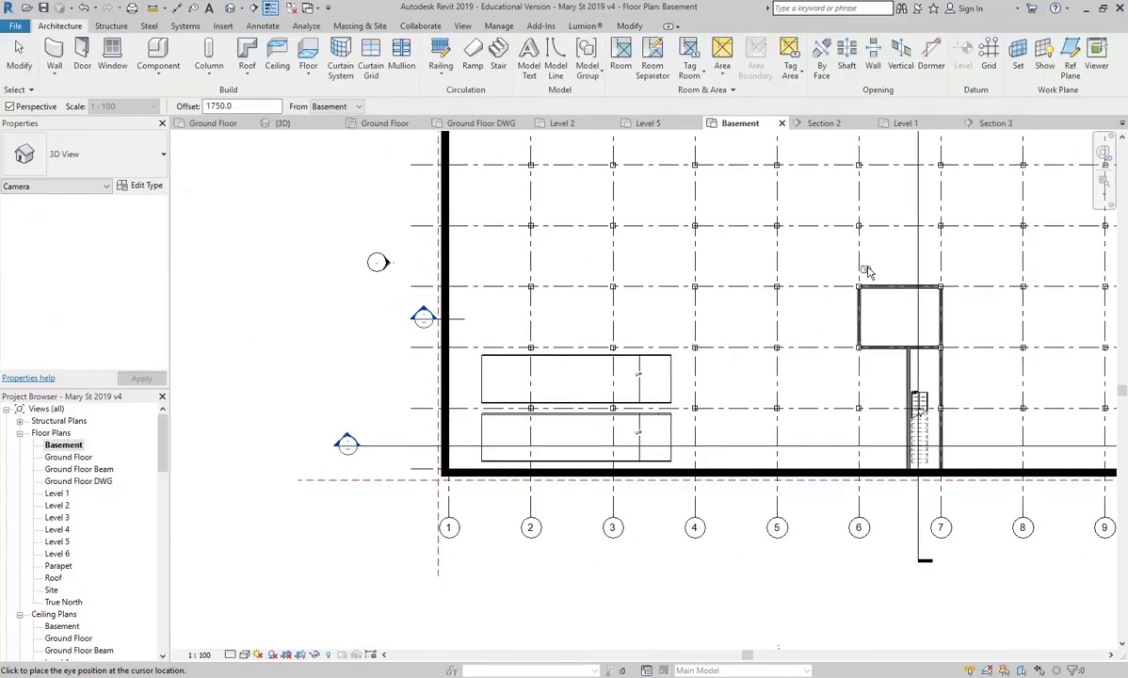
{"action": "left_click", "coordinate": [786, 246]}
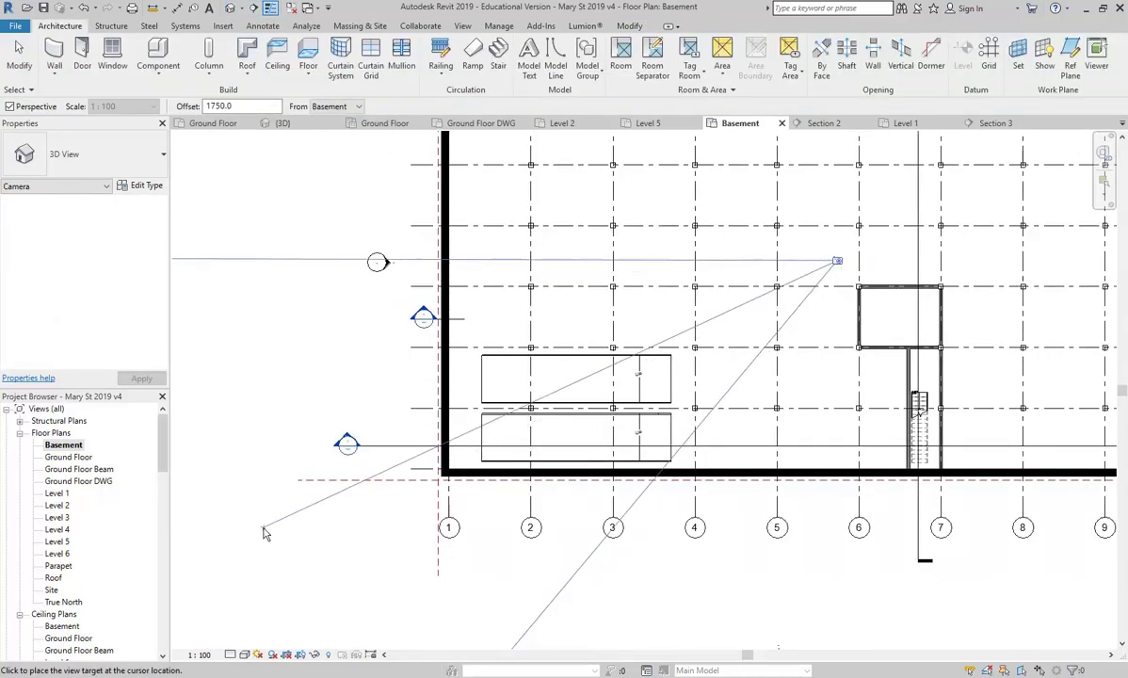
{"action": "left_click", "coordinate": [264, 533]}
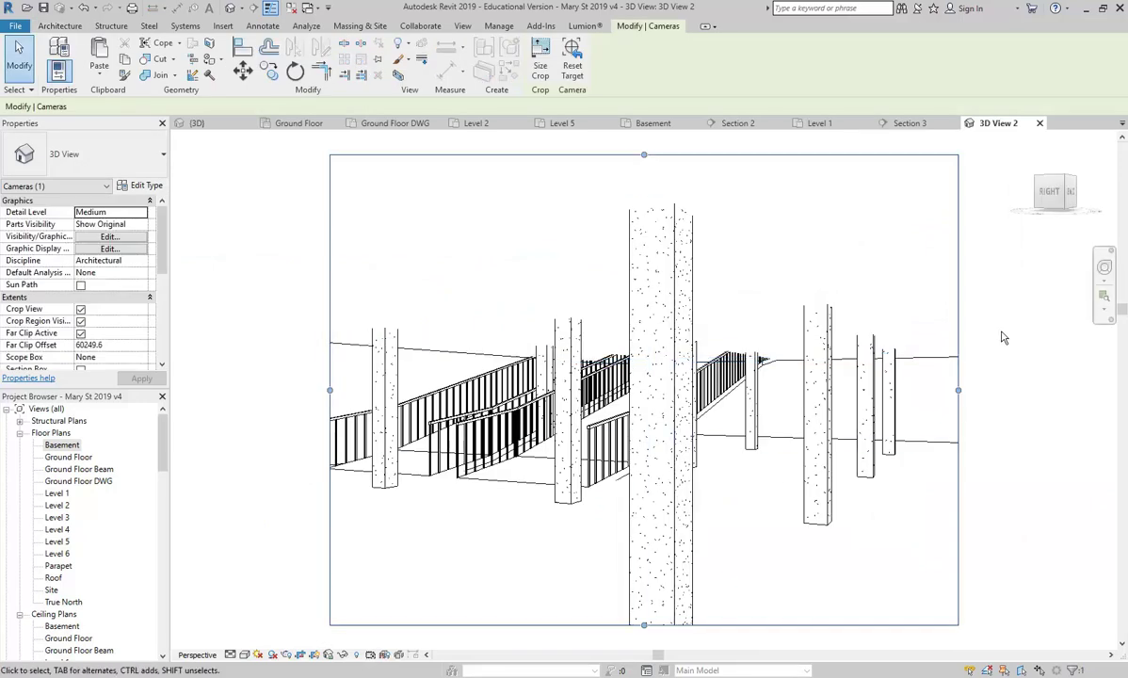
- Reposition the camera with the SteeringWheel so both ramps show between the columns, and deselect the camera
{"action": "left_click", "coordinate": [1104, 268]}
{"action": "left_click_drag", "start_coordinate": [456, 468], "coordinate": [526, 444]}
{"action": "key", "text": "Escape"}
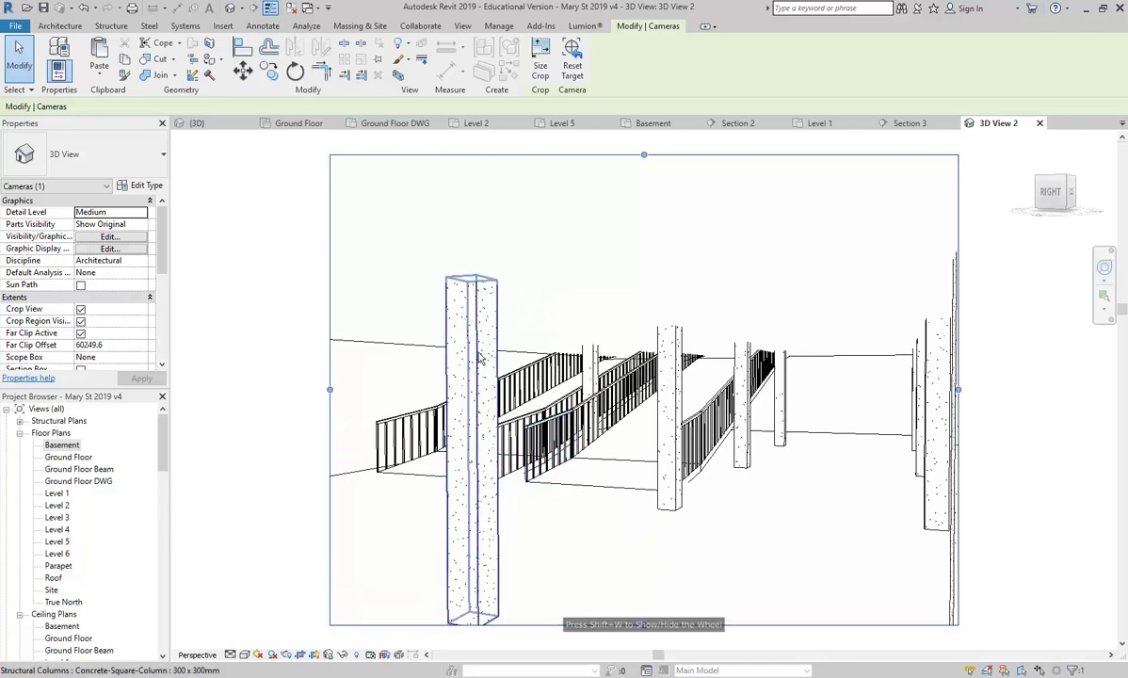
{"action": "left_click", "coordinate": [323, 436]}
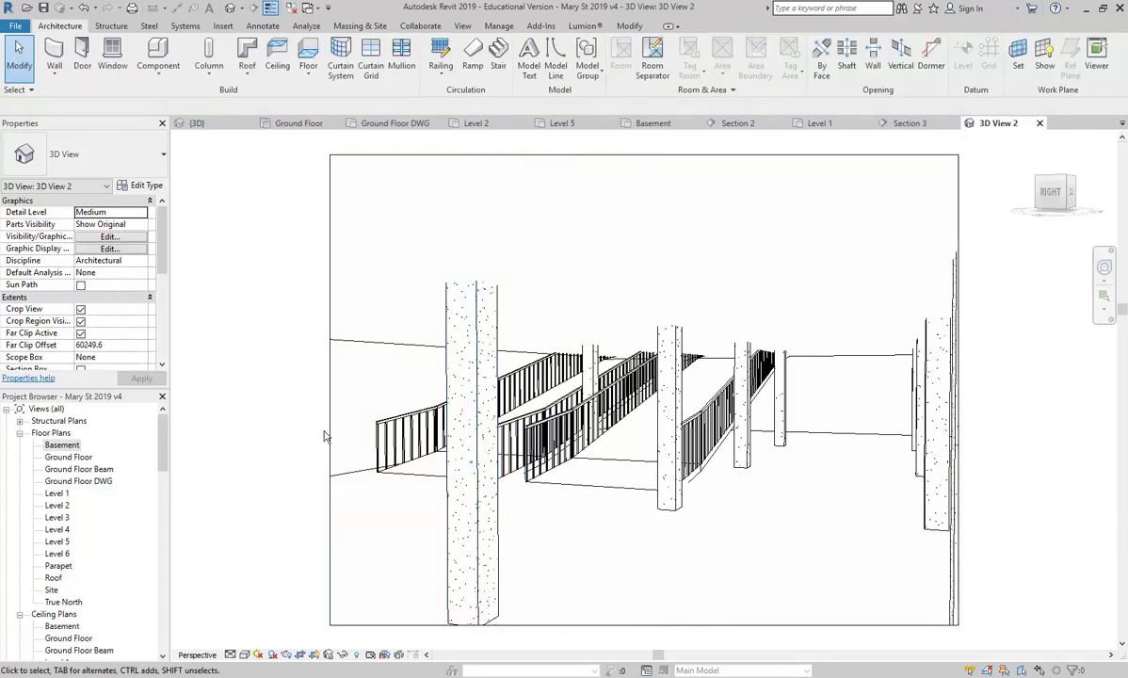
- In the Basement plan, sketch a rectangular shaft opening from the ramp corner between grids 3 and 4 to the wall's intersection with grid H
{"action": "left_click", "coordinate": [384, 337]}
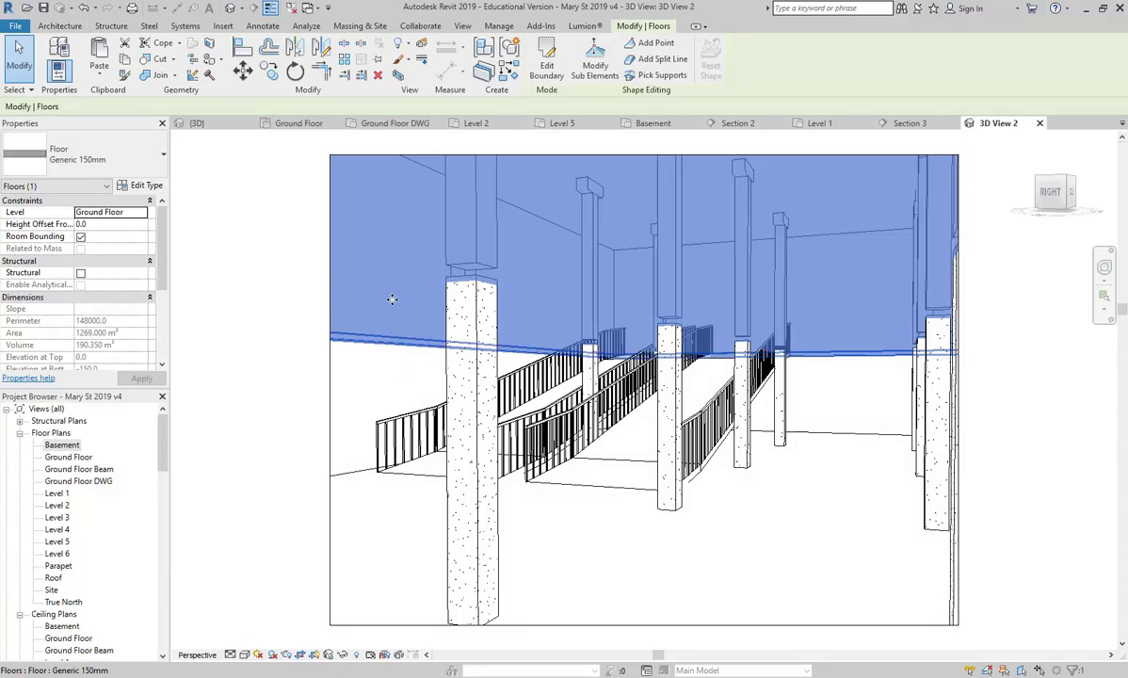
{"action": "key", "text": "Escape"}
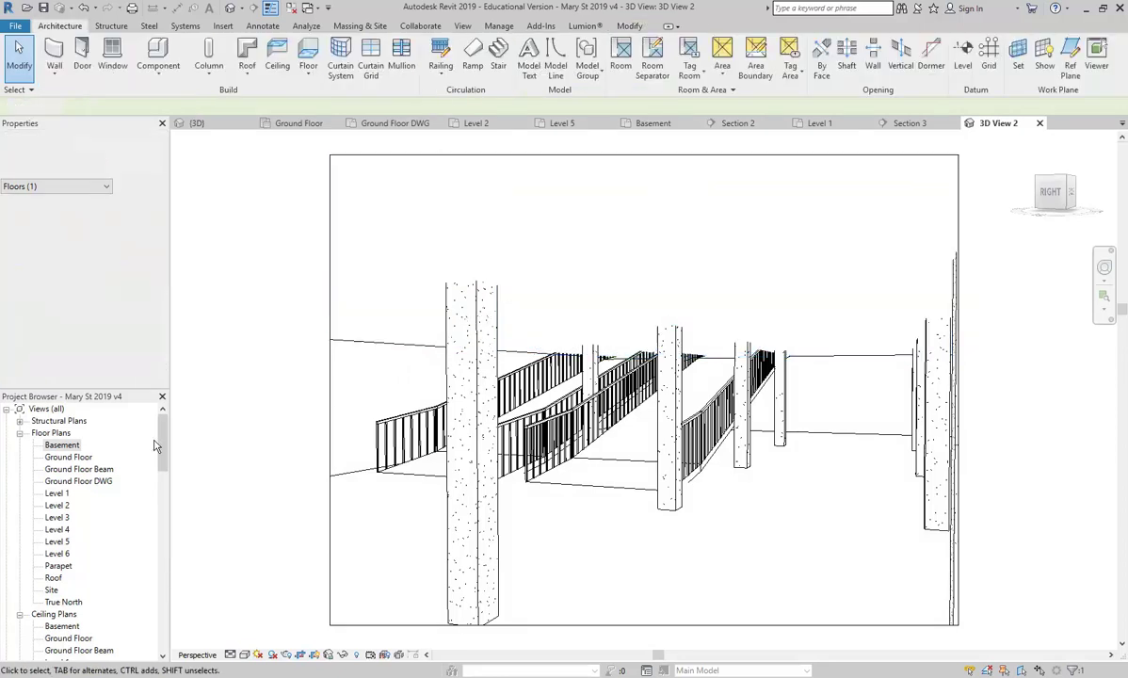
{"action": "double_click", "coordinate": [63, 445]}
{"action": "scroll", "coordinate": [466, 352], "scroll_direction": "up", "scroll_amount": 3}
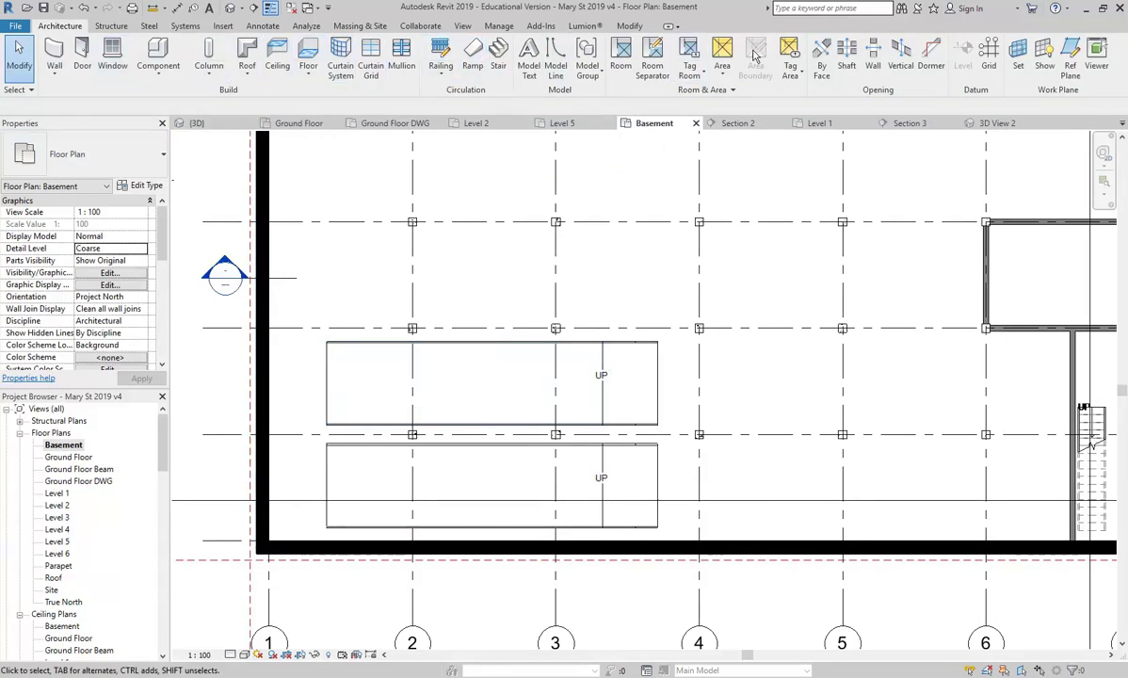
{"action": "left_click", "coordinate": [847, 57]}
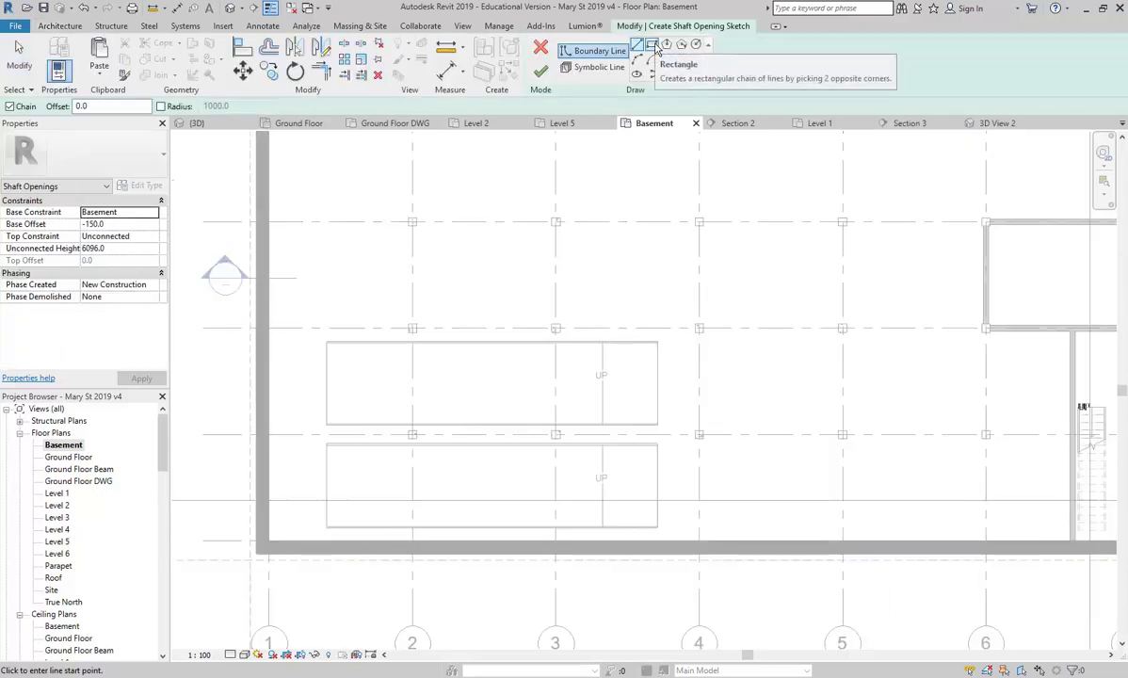
{"action": "left_click", "coordinate": [656, 49]}
{"action": "scroll", "coordinate": [718, 320], "scroll_direction": "up", "scroll_amount": 5}
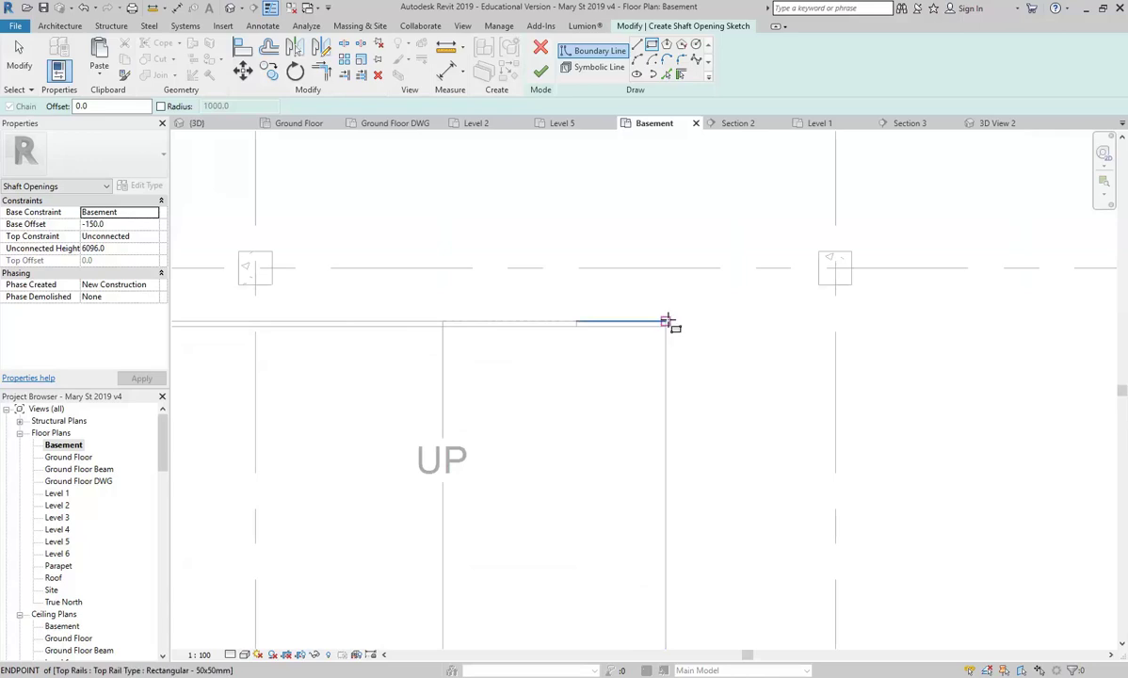
{"action": "left_click", "coordinate": [667, 322]}
{"action": "scroll", "coordinate": [638, 382], "scroll_direction": "down", "scroll_amount": 3}
{"action": "middle_click_drag", "start_coordinate": [310, 463], "coordinate": [492, 461]}
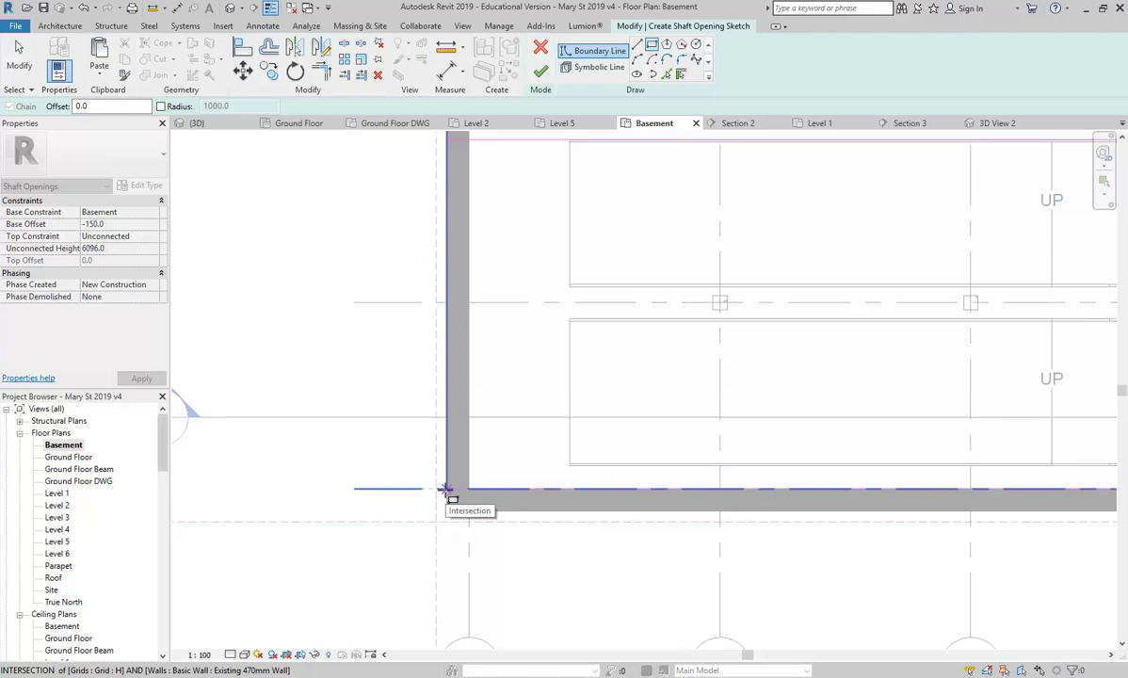
{"action": "left_click", "coordinate": [445, 489]}
- Move the shaft boundary's edge off the wall at grid 1 to the ramp line between grids 1 and 2, leaving the rectangle 12000 mm long
{"action": "scroll", "coordinate": [373, 466], "scroll_direction": "down", "scroll_amount": 1}
{"action": "key", "text": "Escape"}
{"action": "mouse_move", "coordinate": [318, 464]}
{"action": "left_mouse_down"}
{"action": "mouse_move", "coordinate": [429, 456]}
{"action": "mouse_move", "coordinate": [418, 456]}
{"action": "mouse_move", "coordinate": [422, 443]}
{"action": "left_mouse_up"}
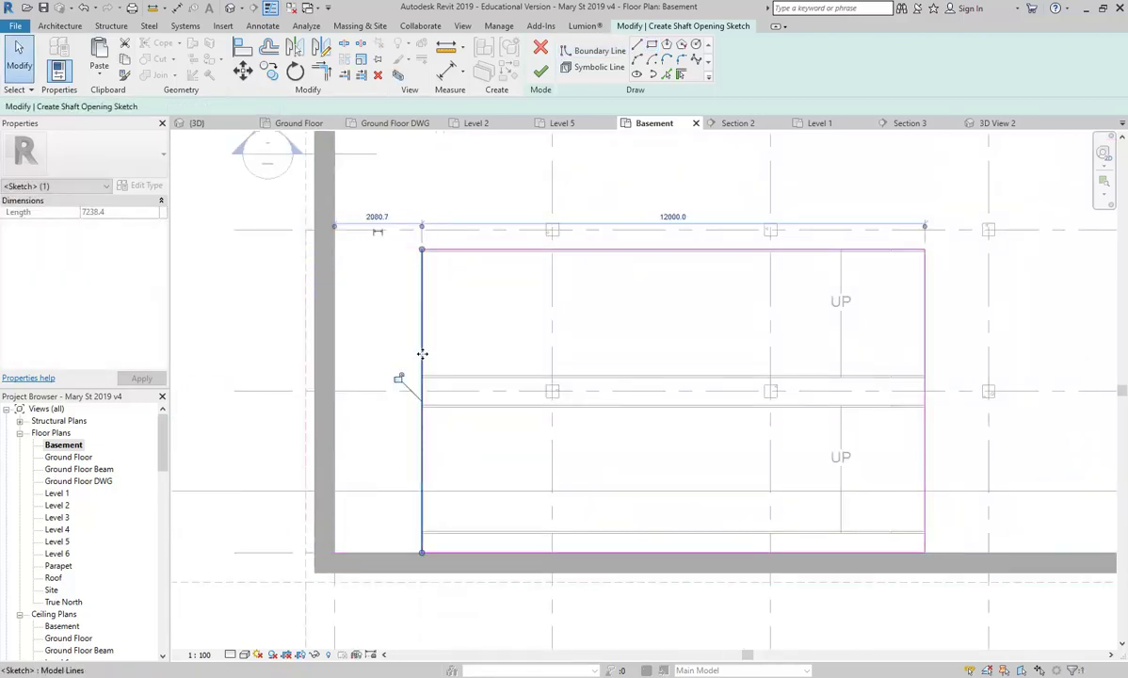
{"action": "left_click", "coordinate": [515, 309]}
{"action": "scroll", "coordinate": [516, 311], "scroll_direction": "down", "scroll_amount": 2}
{"action": "middle_click_drag", "start_coordinate": [486, 328], "coordinate": [485, 345]}
{"action": "scroll", "coordinate": [460, 375], "scroll_direction": "up", "scroll_amount": 1}
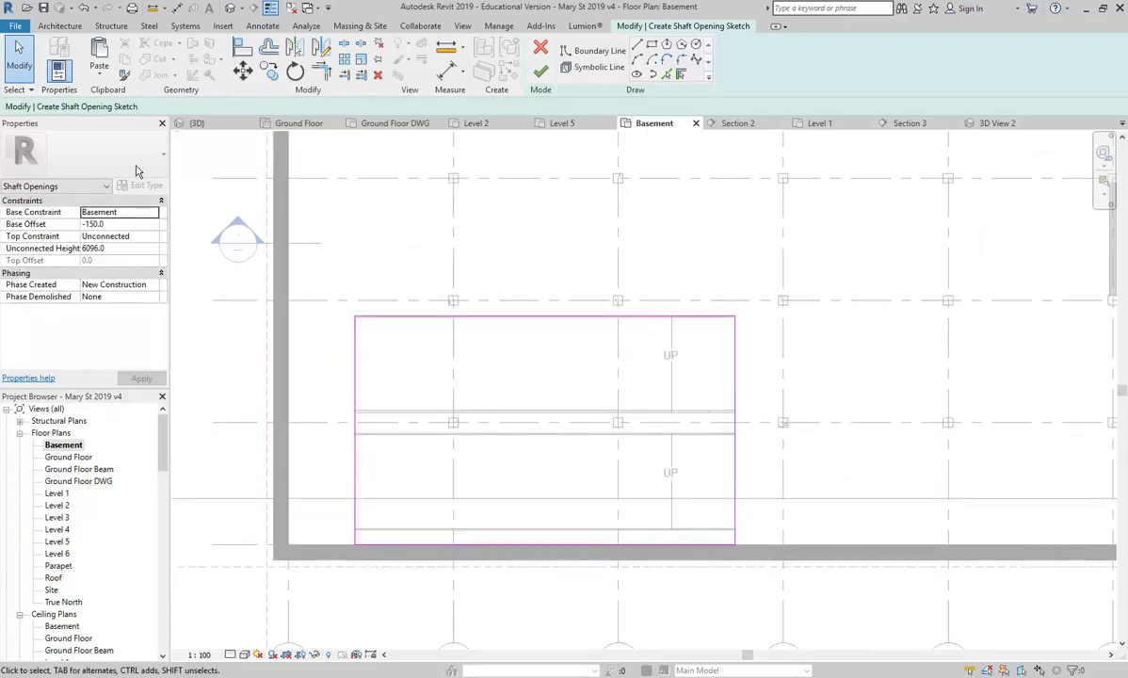
- Set the shaft's Base Offset to 0, Top Constraint to the Ground Floor level and Top Offset to 100, and finish the opening
{"action": "left_click", "coordinate": [121, 224]}
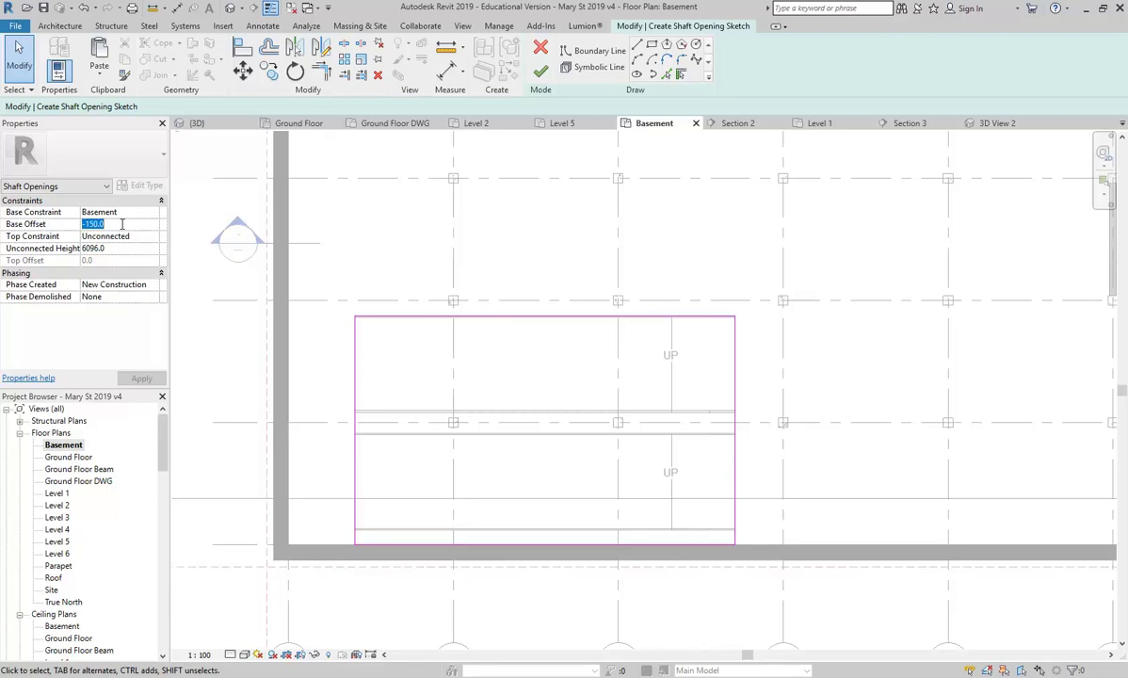
{"action": "type", "text": "0.0"}
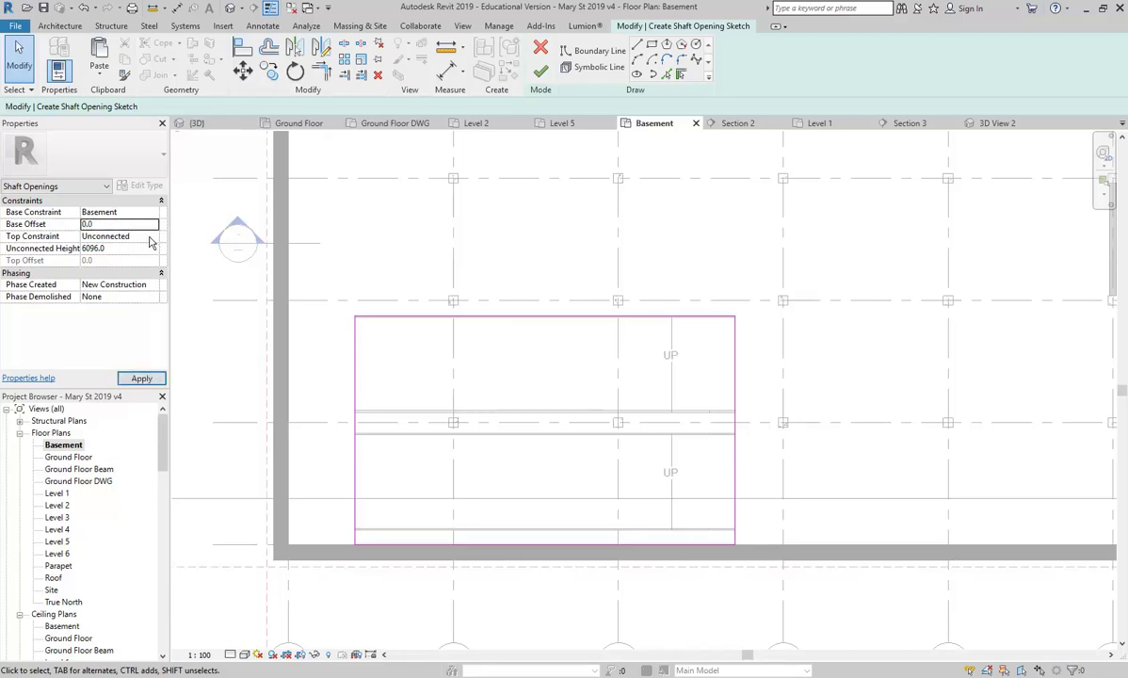
{"action": "left_click", "coordinate": [146, 237]}
{"action": "left_click", "coordinate": [111, 269]}
{"action": "left_click", "coordinate": [116, 262]}
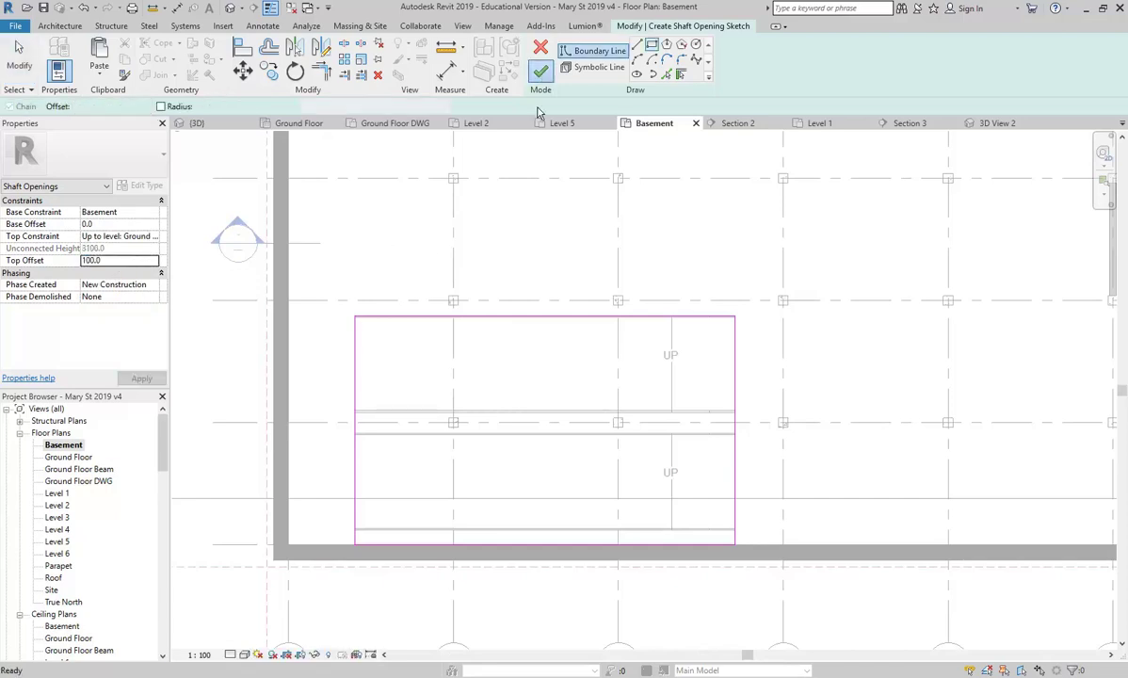
{"action": "left_click", "coordinate": [541, 72]}
{"action": "key", "text": "Escape"}
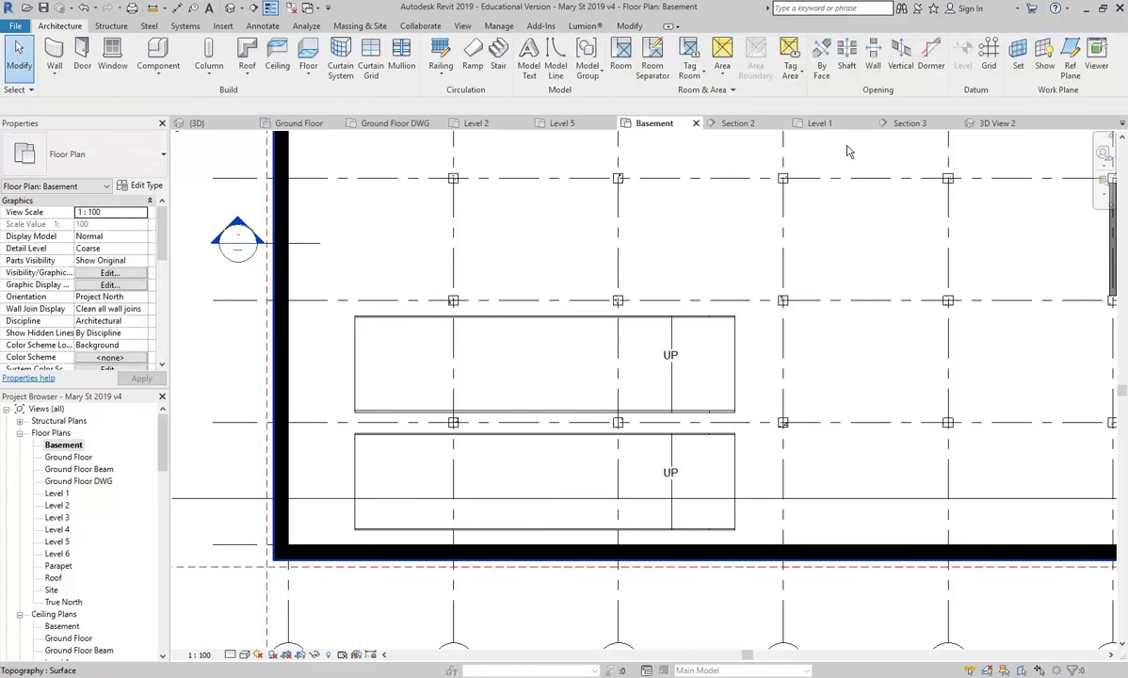
- In 3D View 2, set the Top Offset of the two columns between the ramps, at G-3 and G-2, to 0
{"action": "left_click", "coordinate": [994, 123]}
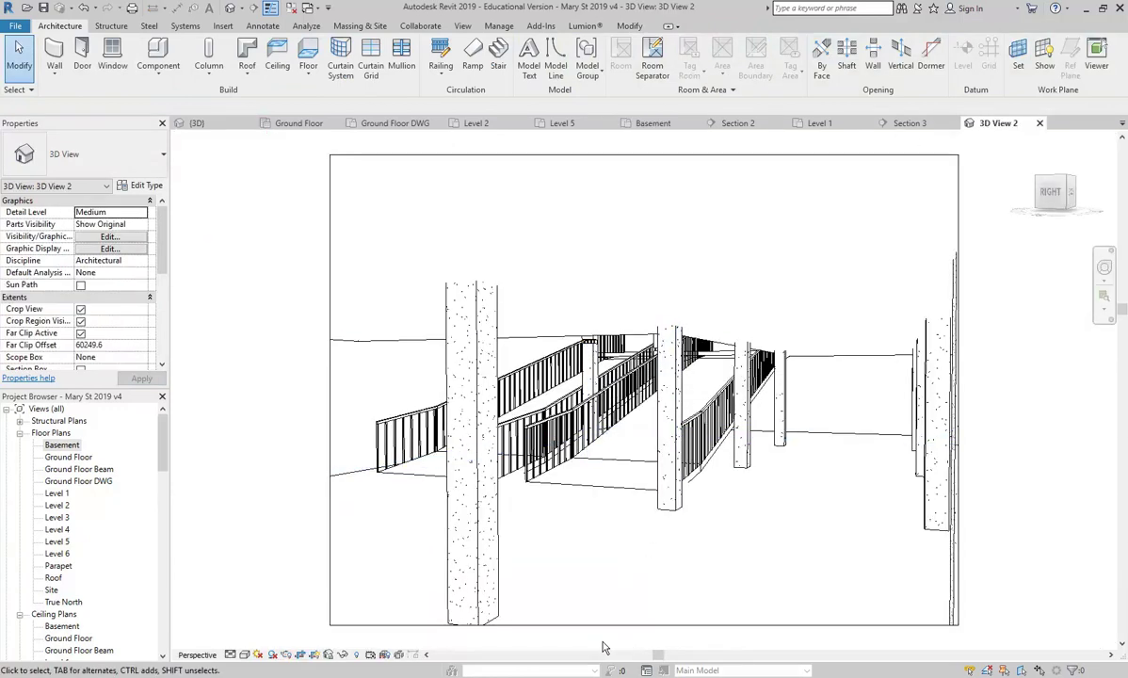
{"action": "middle_click_drag", "start_coordinate": [532, 414], "coordinate": [566, 514], "text": "shift"}
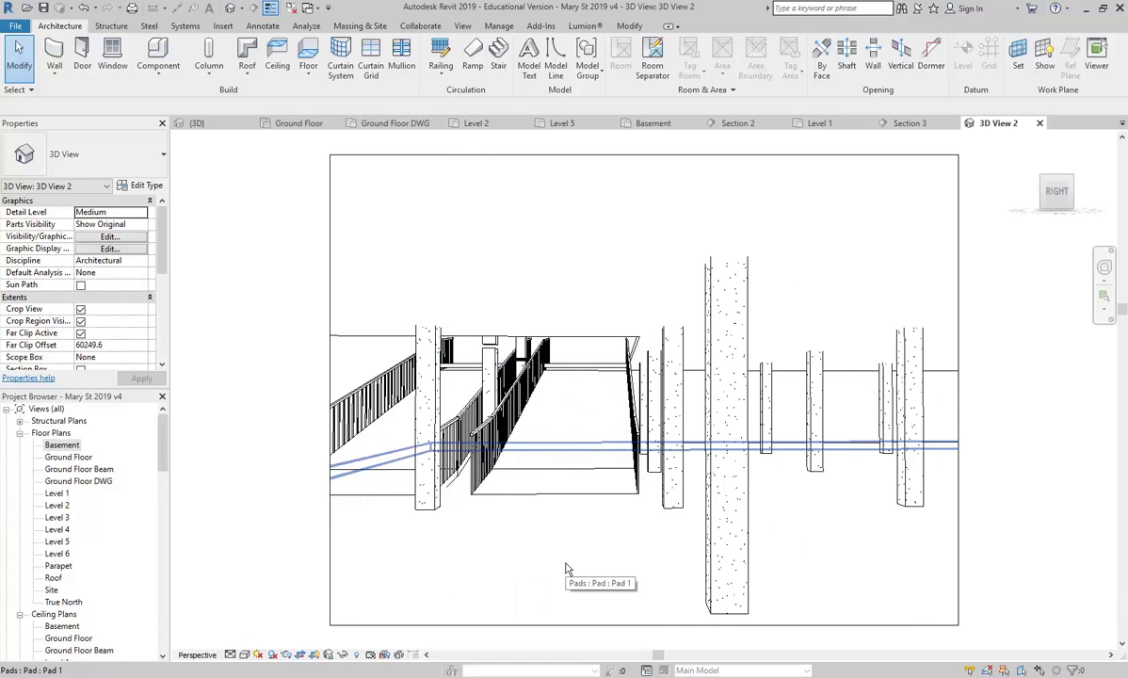
{"action": "scroll", "coordinate": [489, 362], "scroll_direction": "up", "scroll_amount": 3}
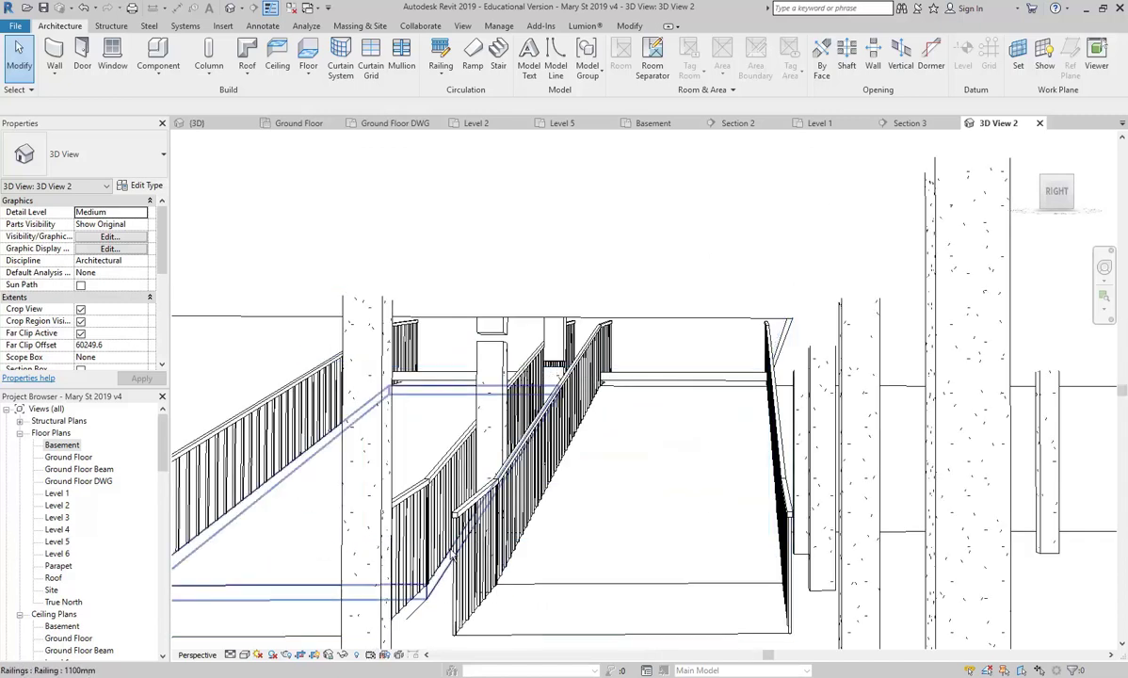
{"action": "left_click", "coordinate": [499, 347]}
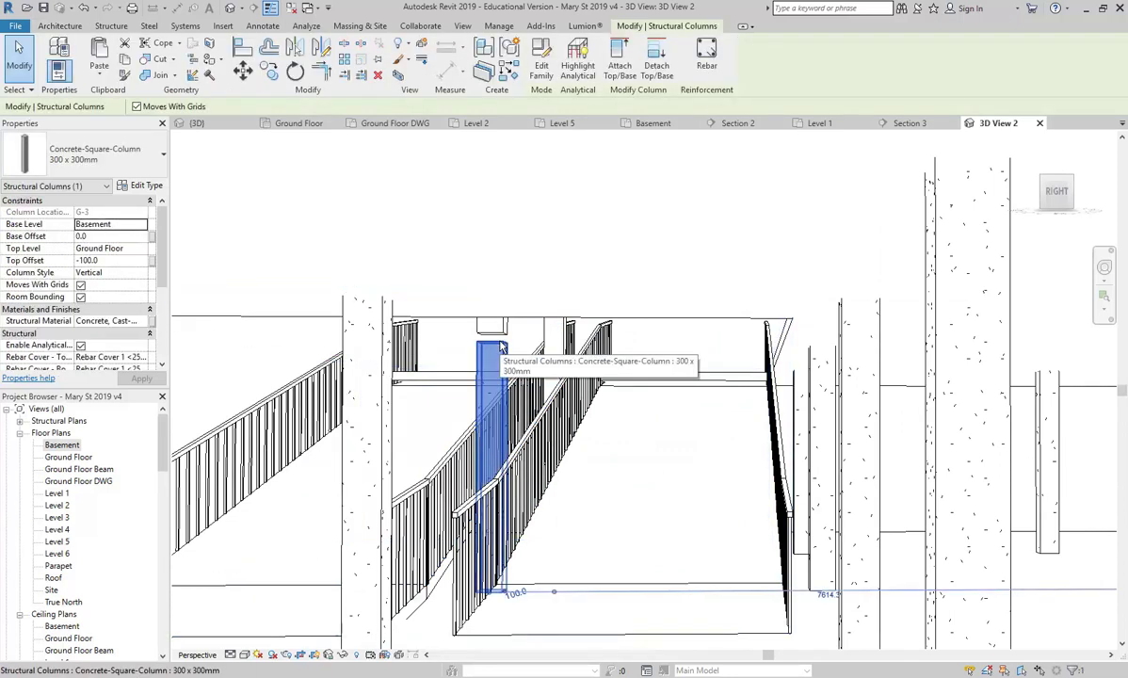
{"action": "left_click", "coordinate": [120, 260]}
{"action": "type", "text": "0"}
{"action": "key", "text": "Return"}
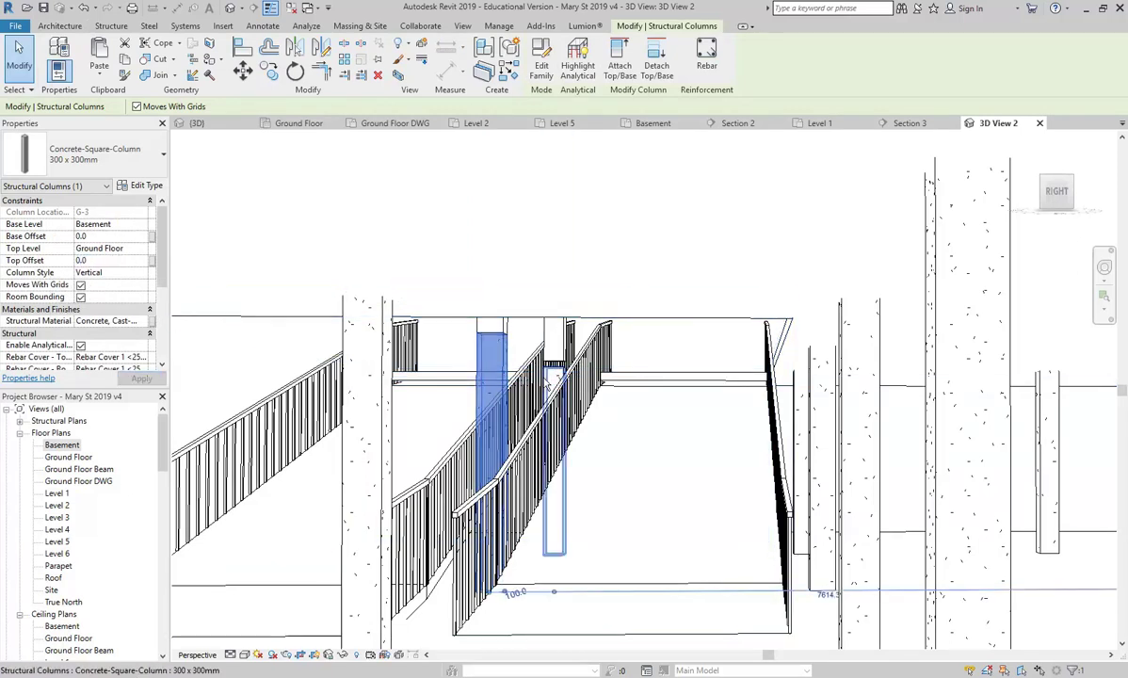
{"action": "key", "text": "ctrl+z"}
{"action": "key", "text": "ctrl+y"}
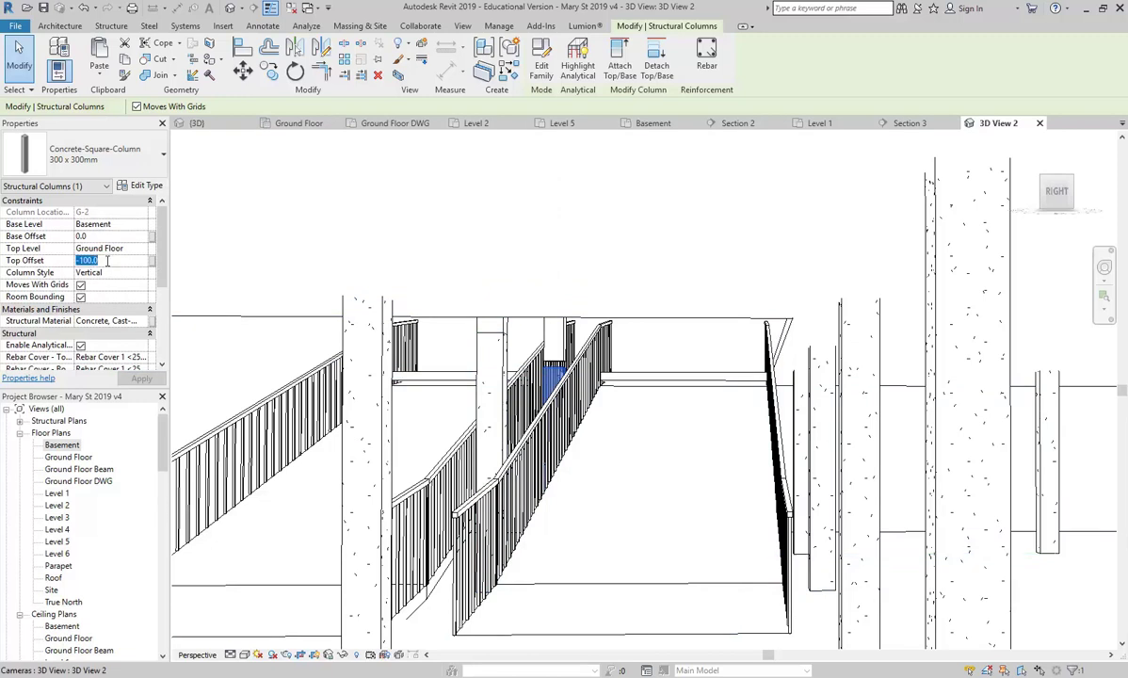
{"action": "scroll", "coordinate": [367, 367], "scroll_direction": "down", "scroll_amount": 5}
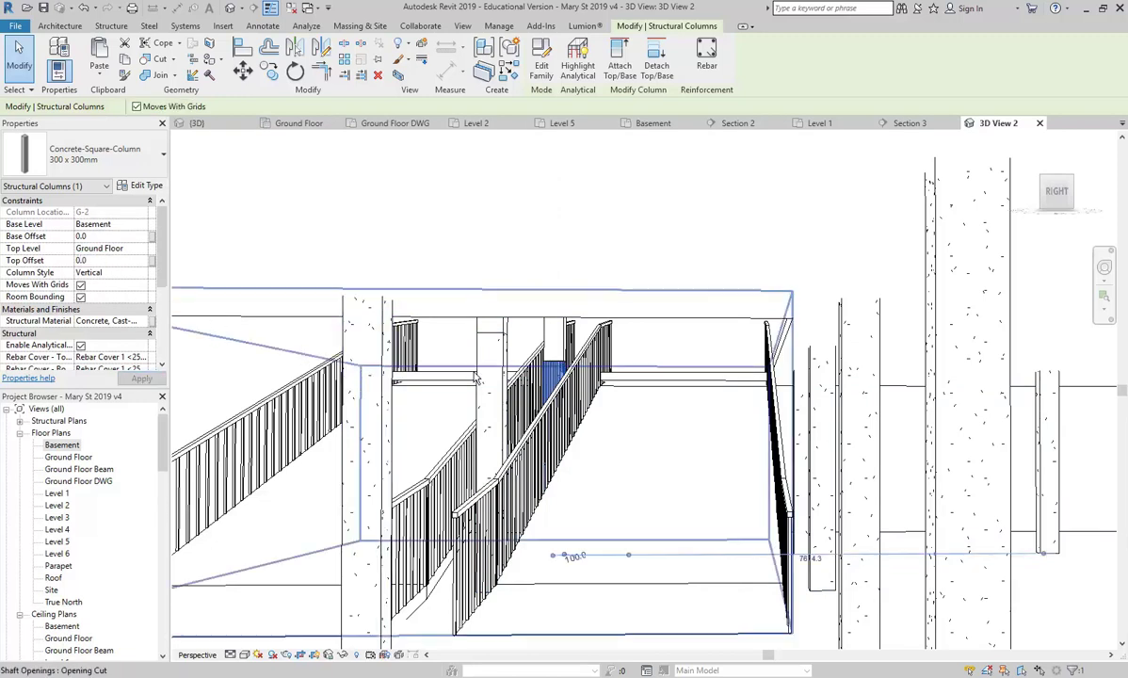
{"action": "key", "text": "Escape"}
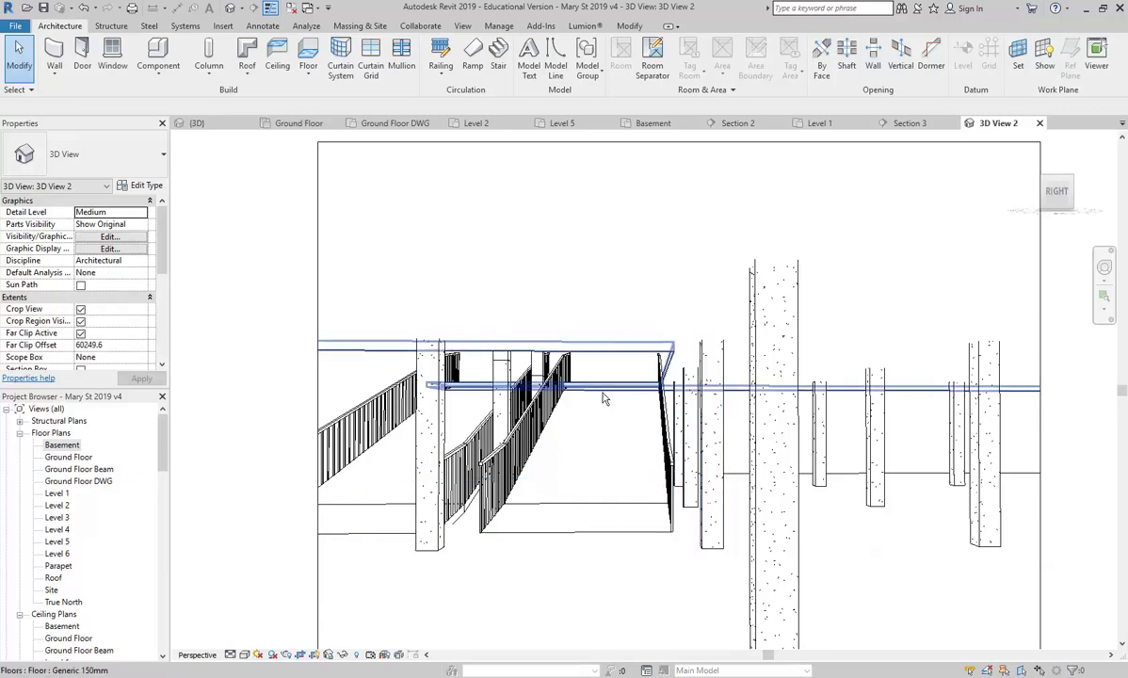
- In the Ground Floor plan, extend the shaft opening's sketch to the ramp ends beside the grid 1 wall, 14000 mm long in total
{"action": "scroll", "coordinate": [595, 403], "scroll_direction": "up", "scroll_amount": 5}
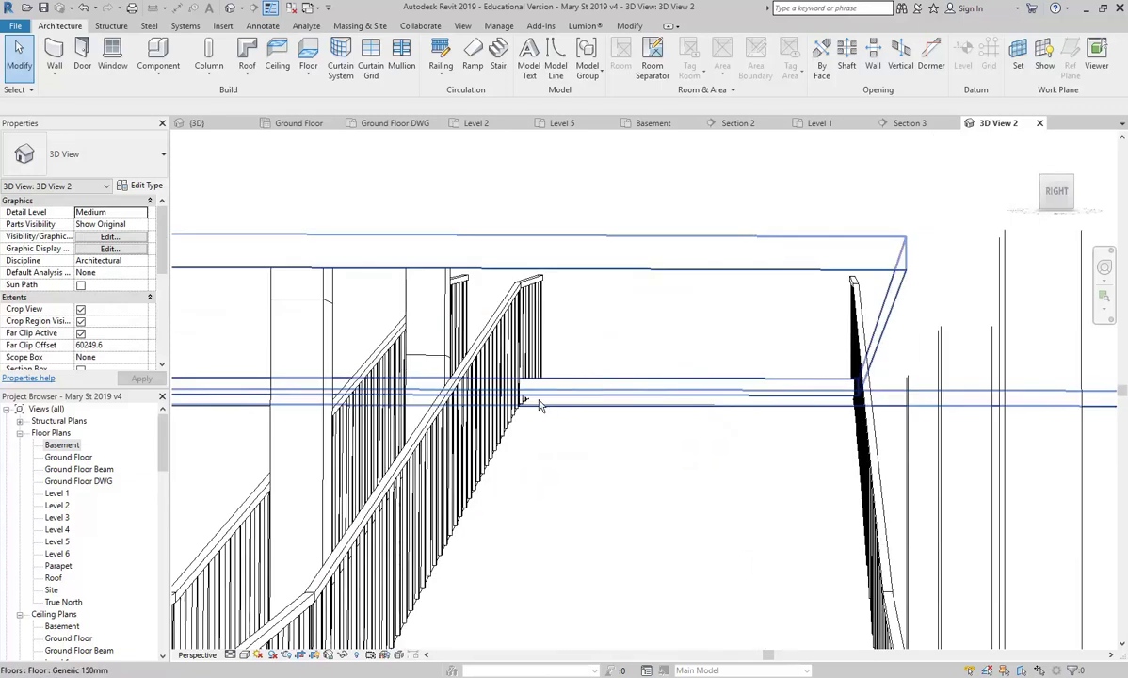
{"action": "double_click", "coordinate": [62, 446]}
{"action": "double_click", "coordinate": [81, 458]}
{"action": "scroll", "coordinate": [377, 452], "scroll_direction": "up", "scroll_amount": 3}
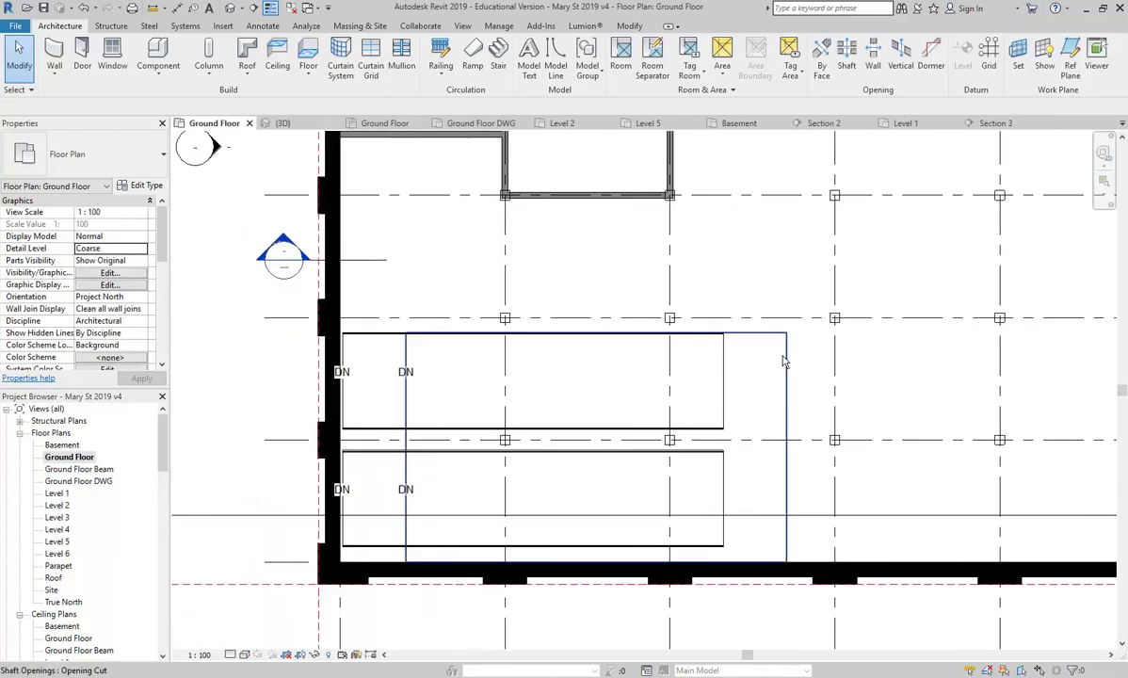
{"action": "left_click", "coordinate": [785, 363]}
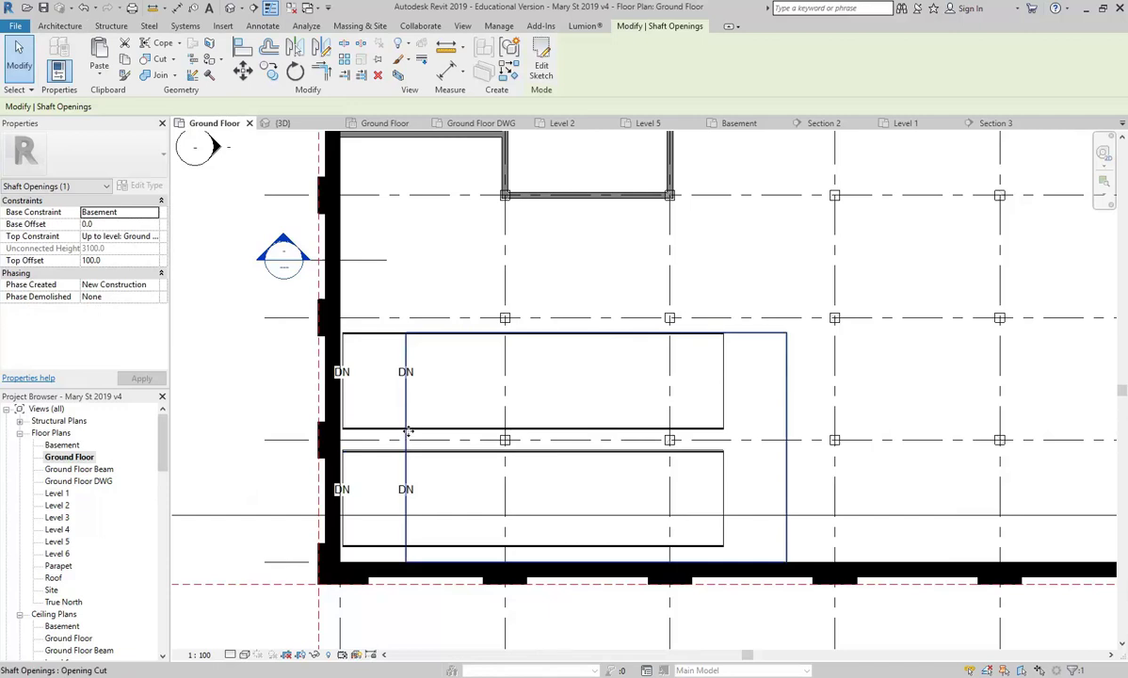
{"action": "left_click", "coordinate": [541, 68]}
{"action": "scroll", "coordinate": [311, 466], "scroll_direction": "up", "scroll_amount": 2}
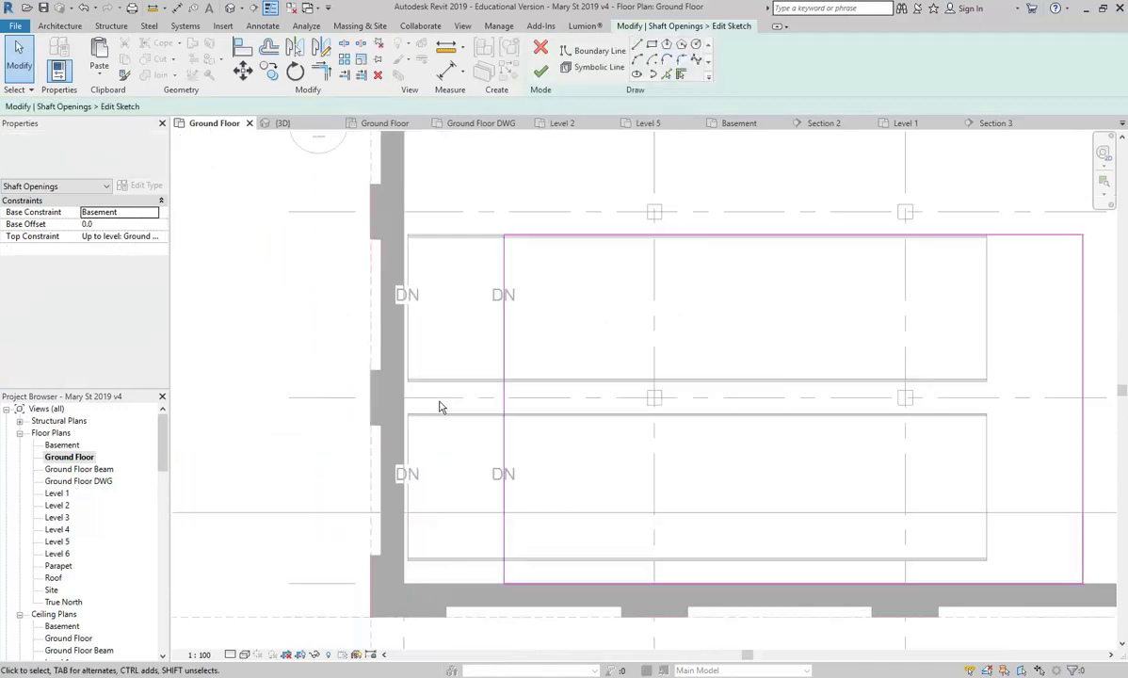
{"action": "left_click_drag", "start_coordinate": [503, 357], "coordinate": [407, 350]}
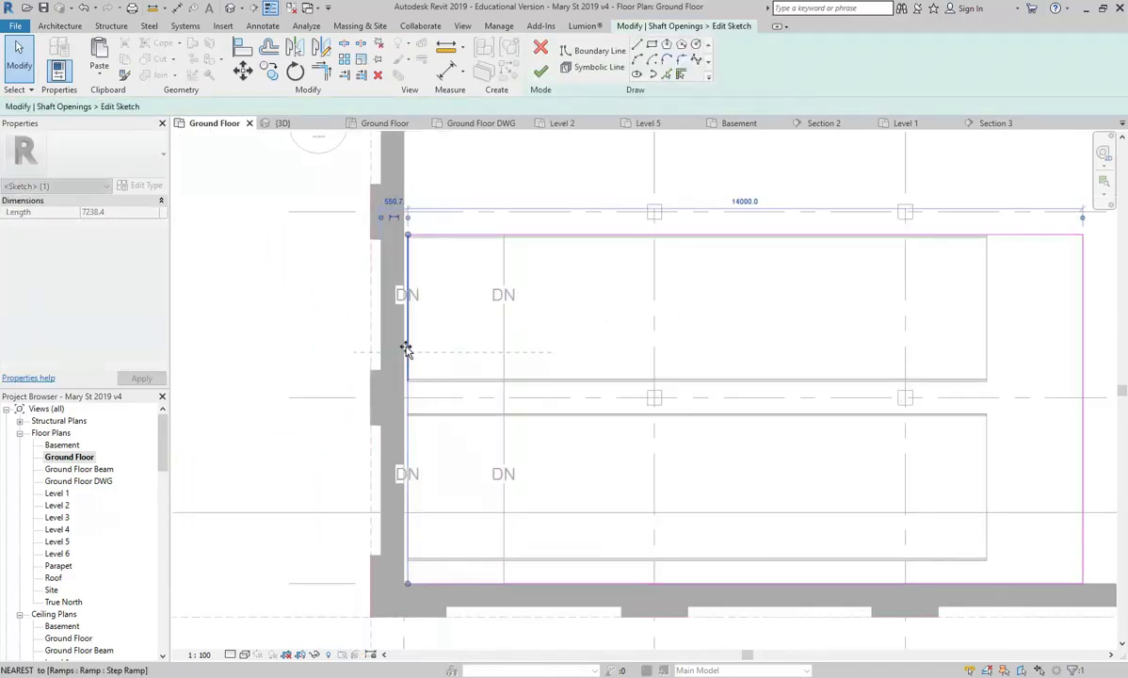
{"action": "left_click", "coordinate": [418, 357]}
{"action": "left_click", "coordinate": [541, 72]}
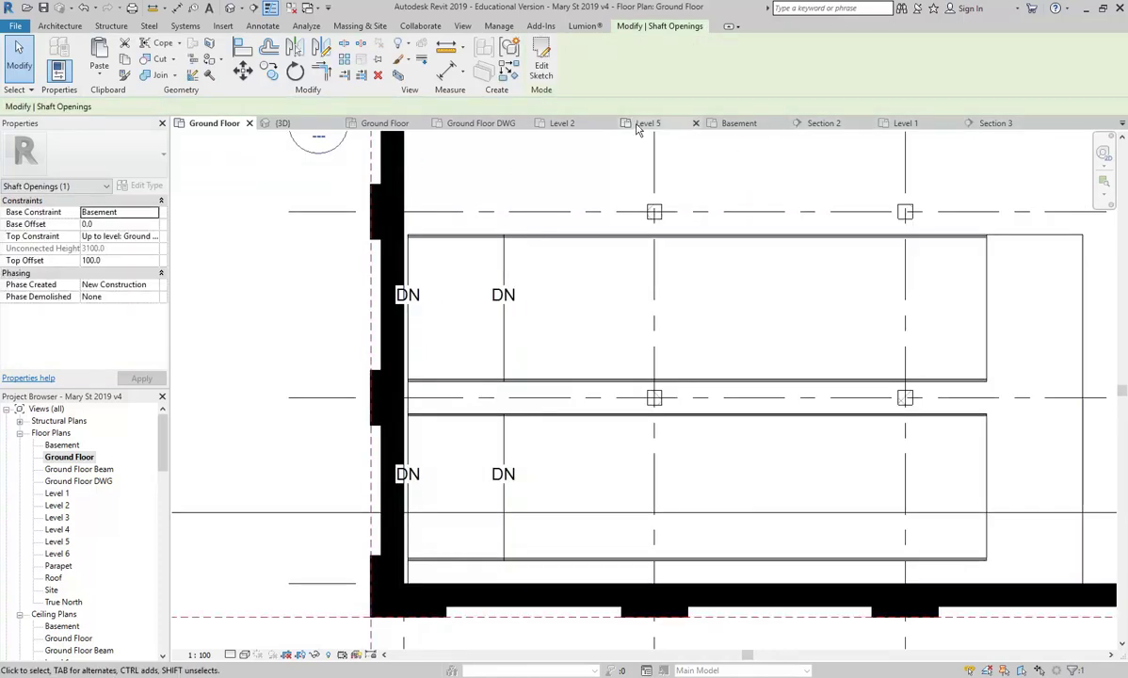
{"action": "left_click", "coordinate": [358, 179]}
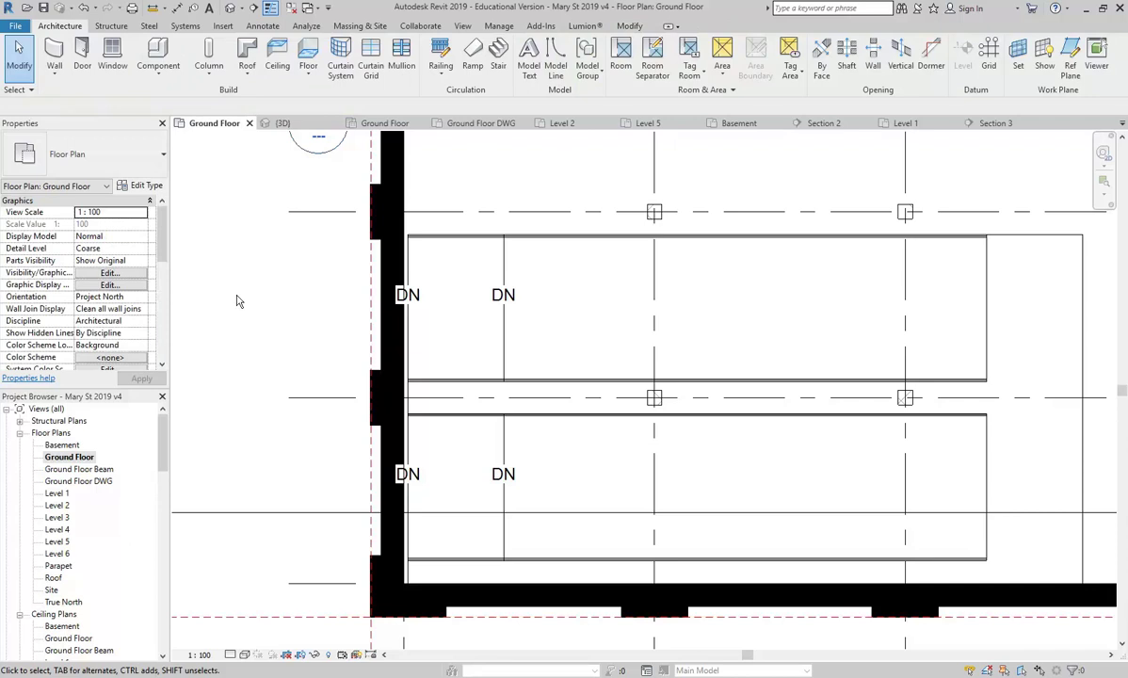
- Examine the extended shaft opening above the ramps in 3D View 2
{"action": "scroll", "coordinate": [33, 544], "scroll_direction": "down", "scroll_amount": 5}
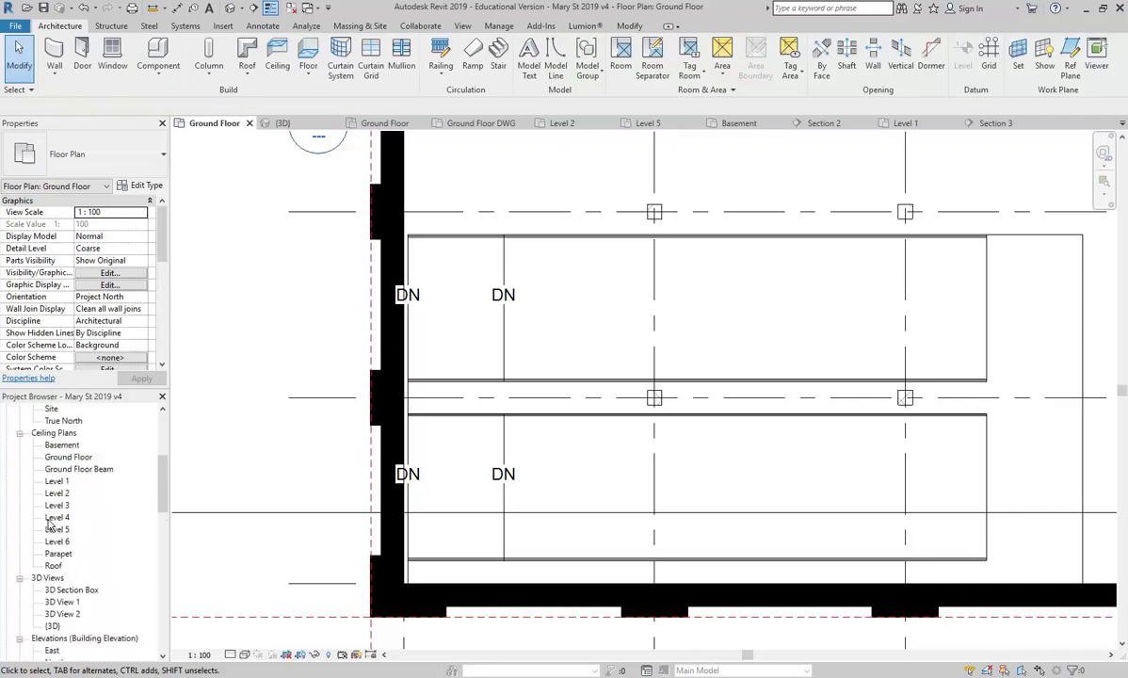
{"action": "double_click", "coordinate": [62, 613]}
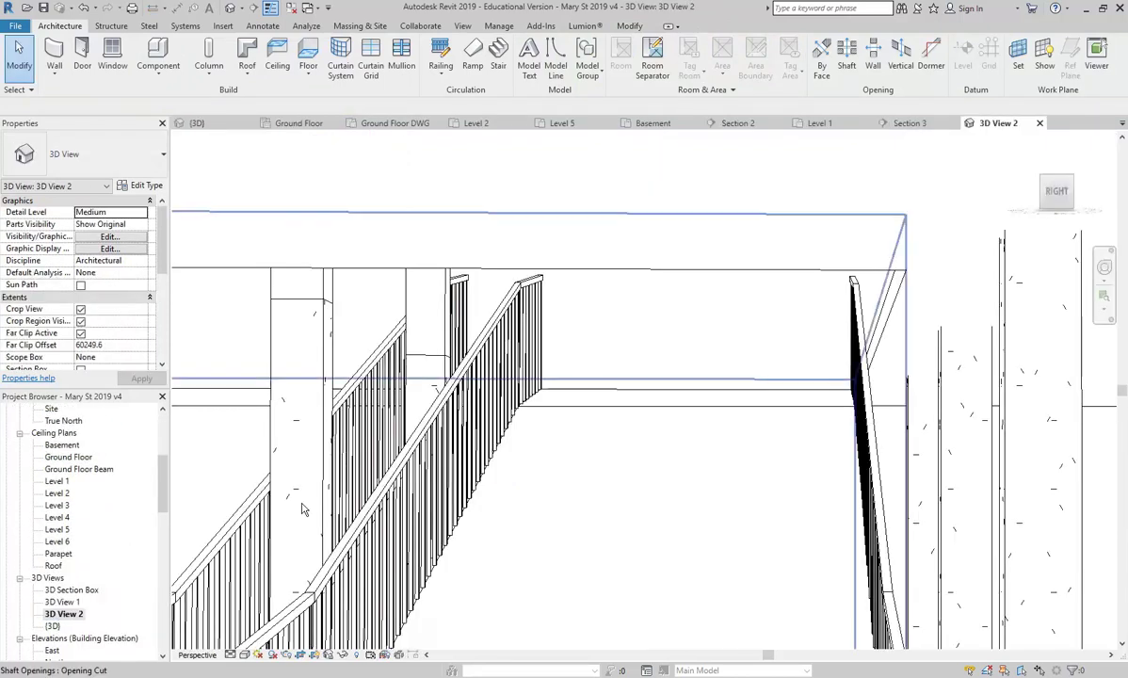
{"action": "scroll", "coordinate": [504, 400], "scroll_direction": "down", "scroll_amount": 5}
{"action": "middle_click_drag", "start_coordinate": [447, 441], "coordinate": [537, 462], "text": "shift"}
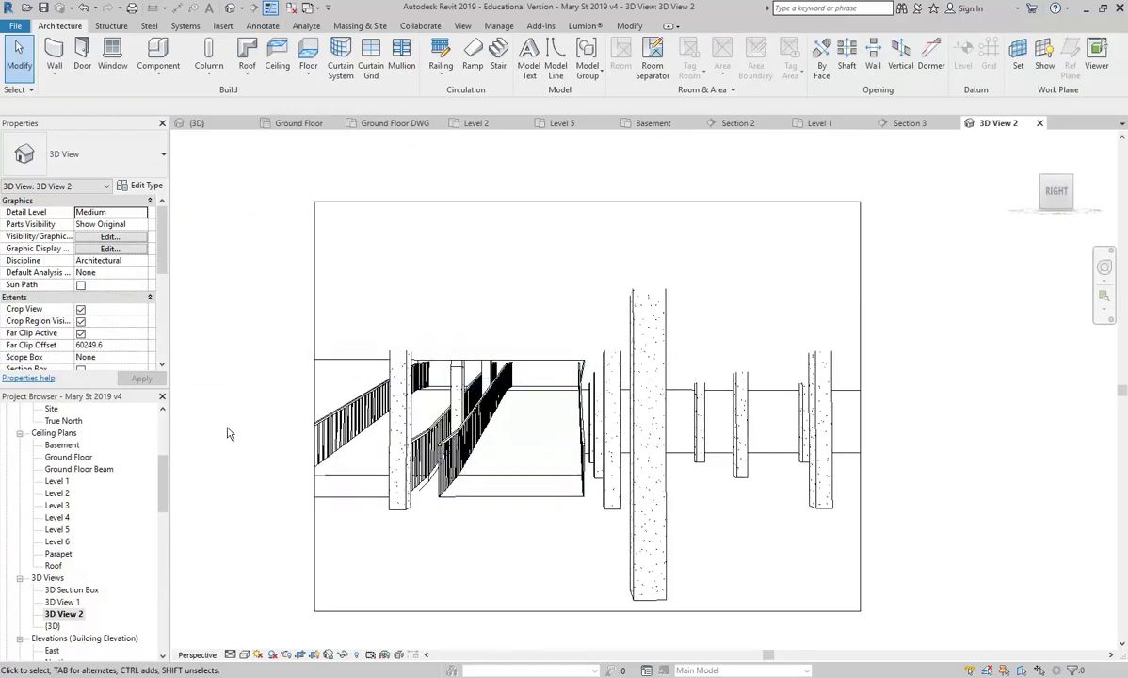
- Check the shaft opening's extent around both ramps in the Ground Floor plan and clear the selection
{"action": "scroll", "coordinate": [75, 438], "scroll_direction": "up", "scroll_amount": 5}
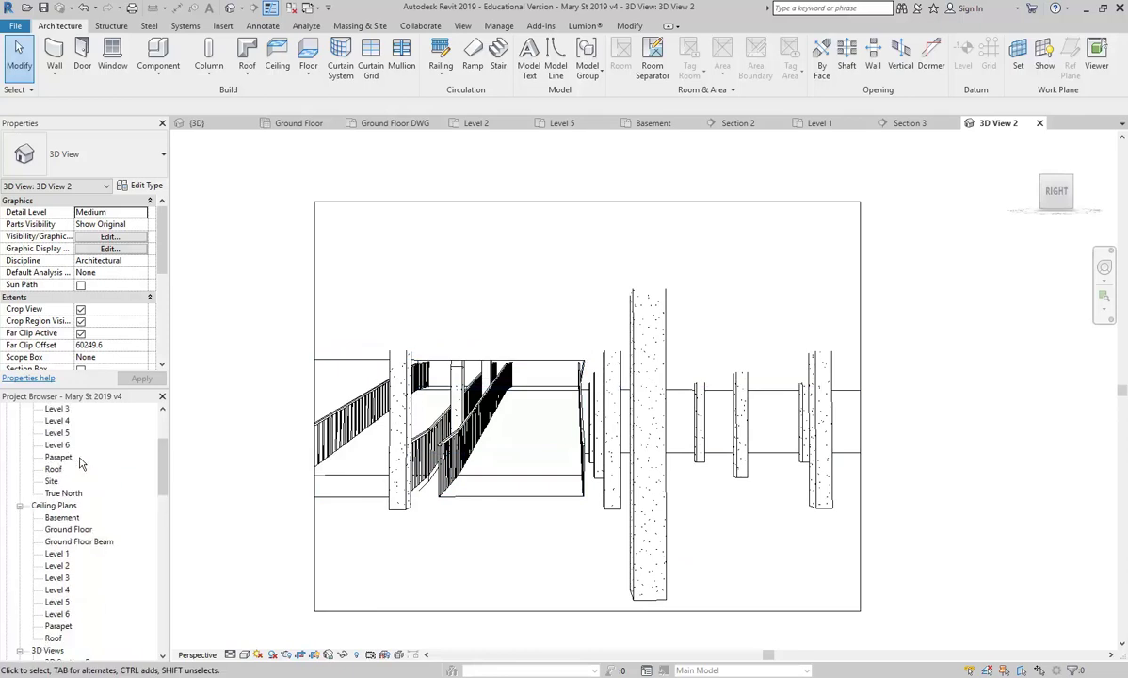
{"action": "double_click", "coordinate": [69, 457]}
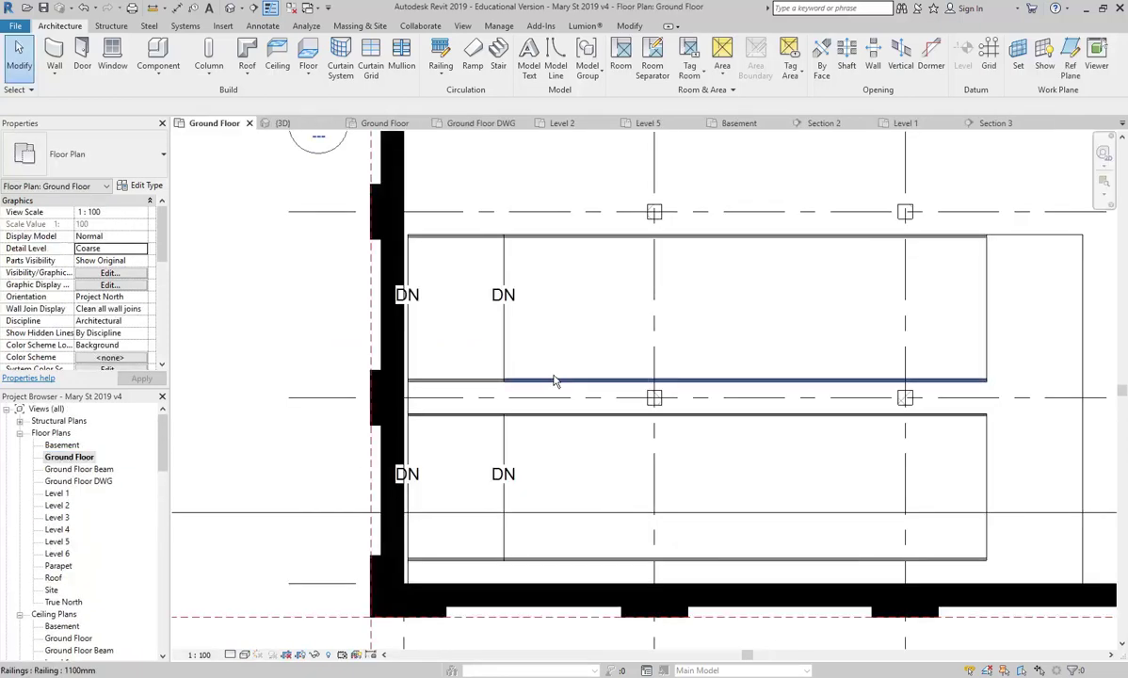
{"action": "scroll", "coordinate": [420, 475], "scroll_direction": "down", "scroll_amount": 3}
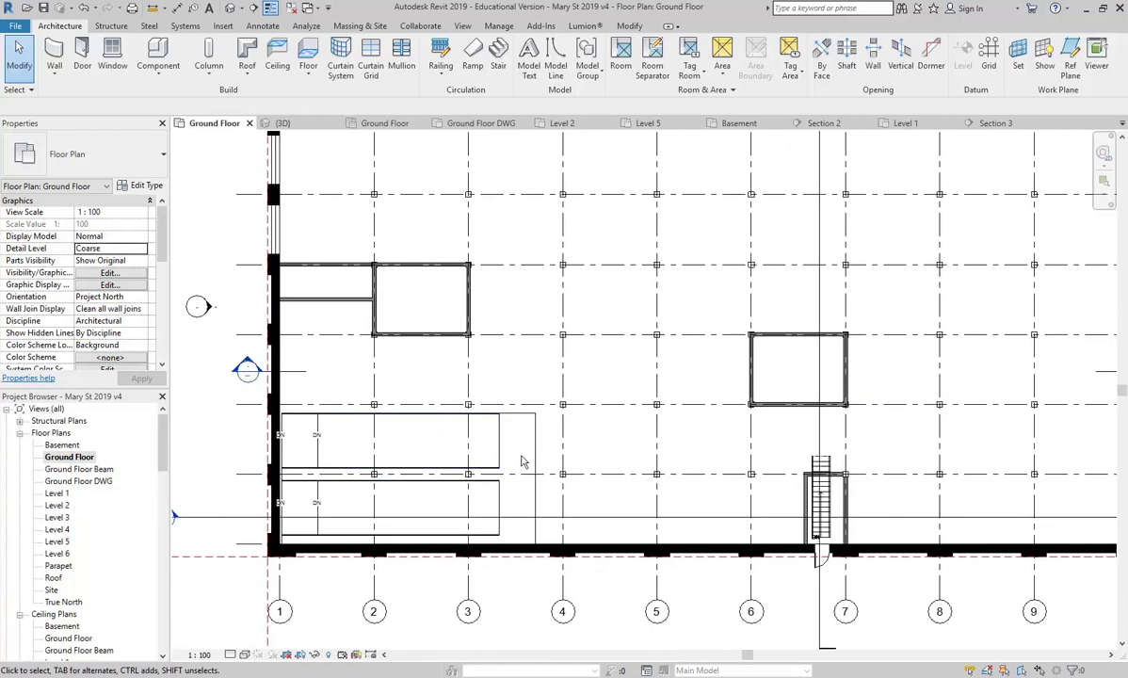
{"action": "left_click", "coordinate": [539, 456]}
{"action": "middle_click_drag", "start_coordinate": [314, 504], "coordinate": [323, 501]}
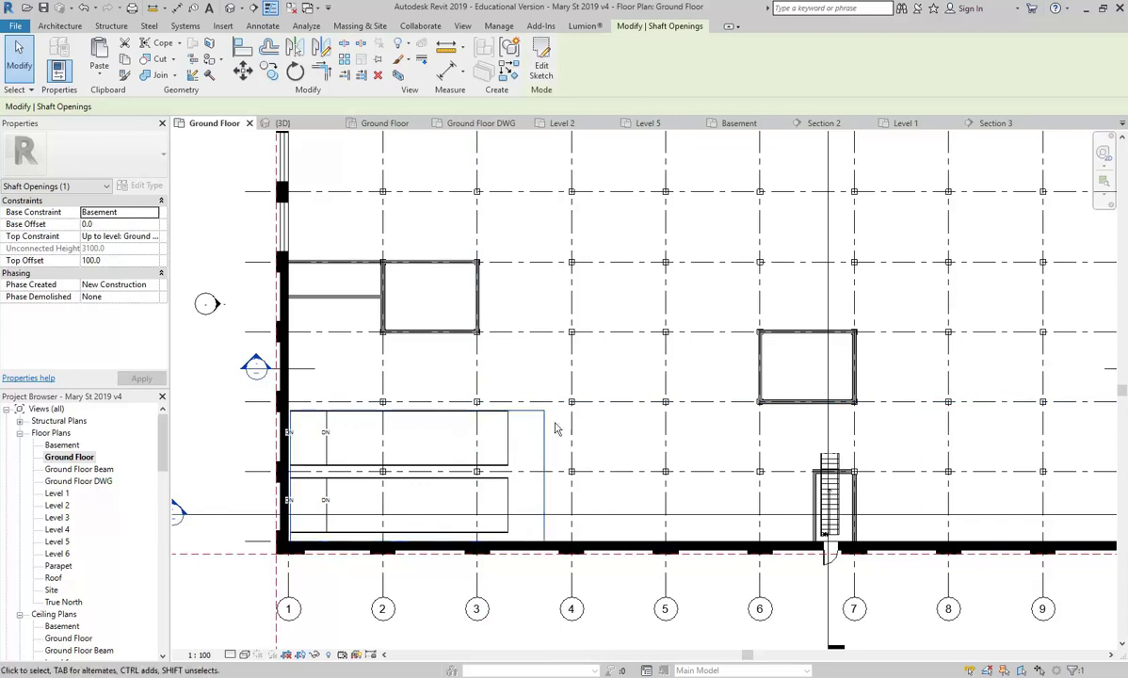
{"action": "key", "text": "Escape"}
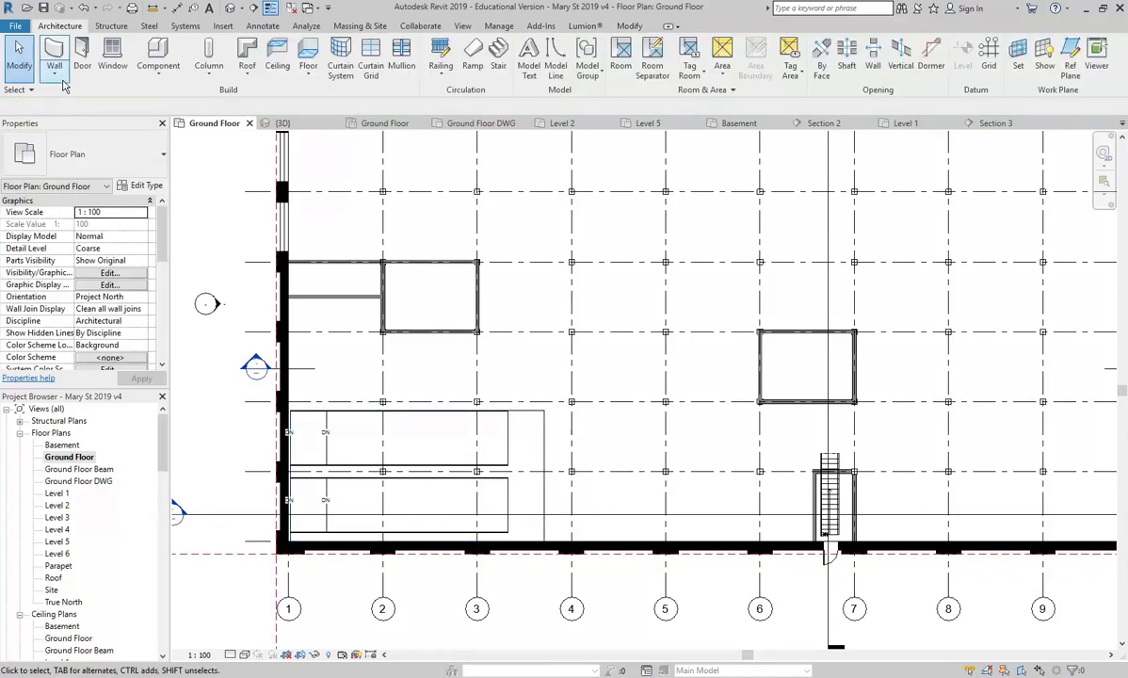
- Set up a Generic 200mm Wall from Ground Floor to Level 1 with its location line at Finish Face: Exterior
{"action": "left_click", "coordinate": [54, 52]}
{"action": "scroll", "coordinate": [534, 509], "scroll_direction": "up", "scroll_amount": 3}
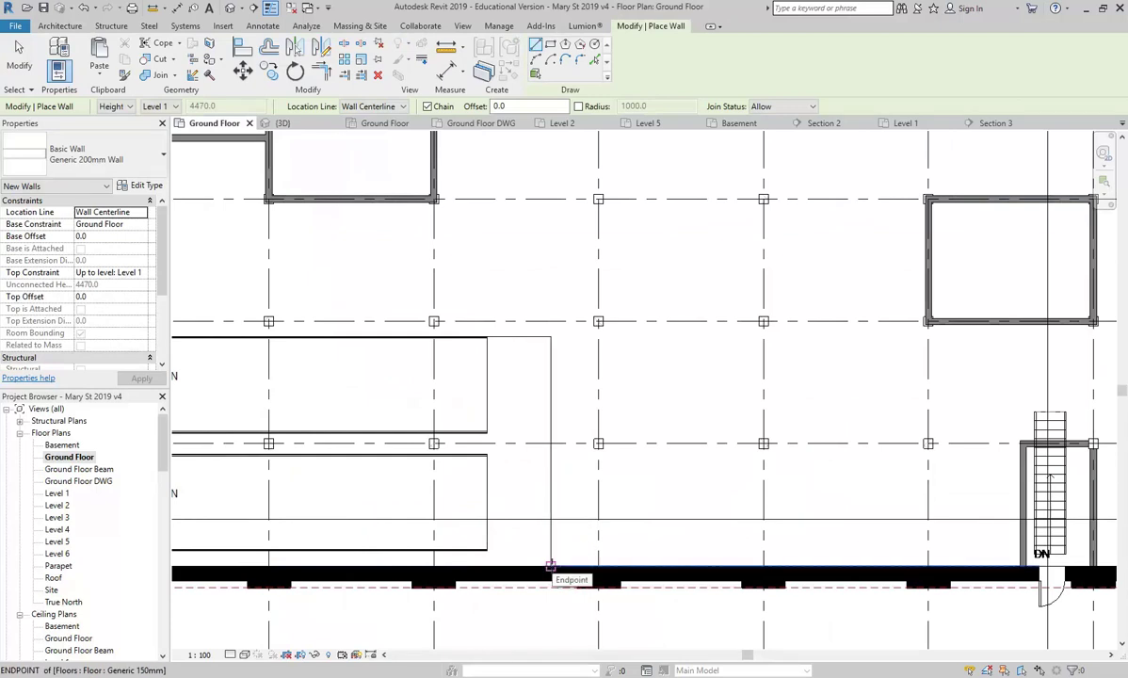
{"action": "left_click", "coordinate": [550, 566]}
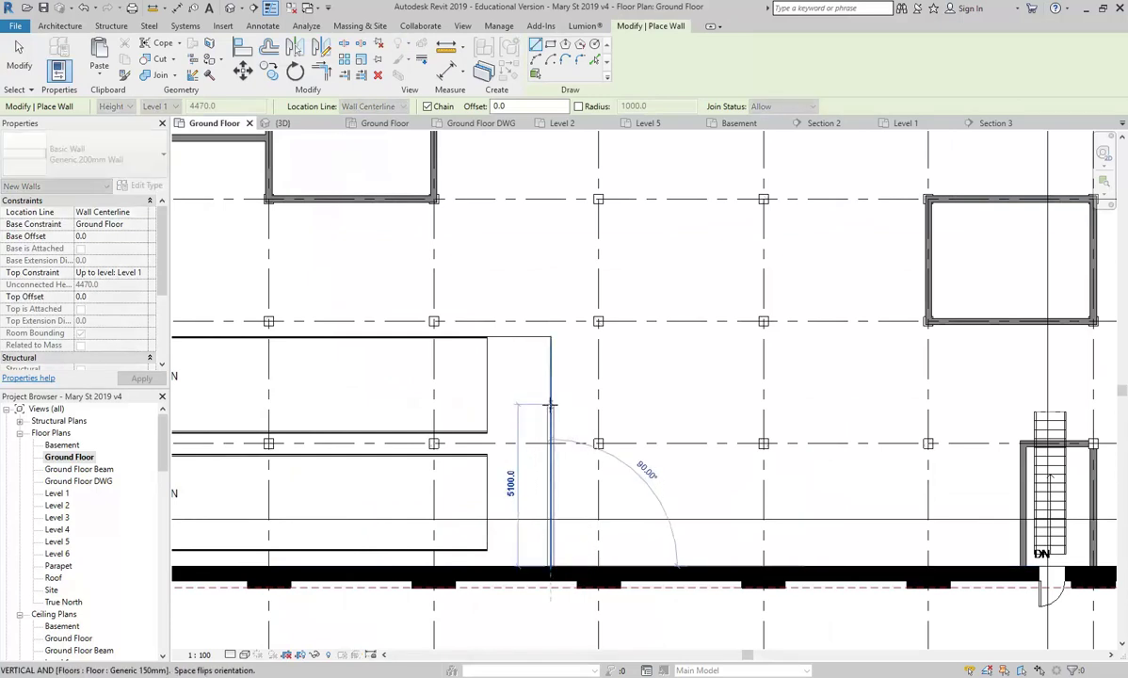
{"action": "left_click", "coordinate": [377, 107]}
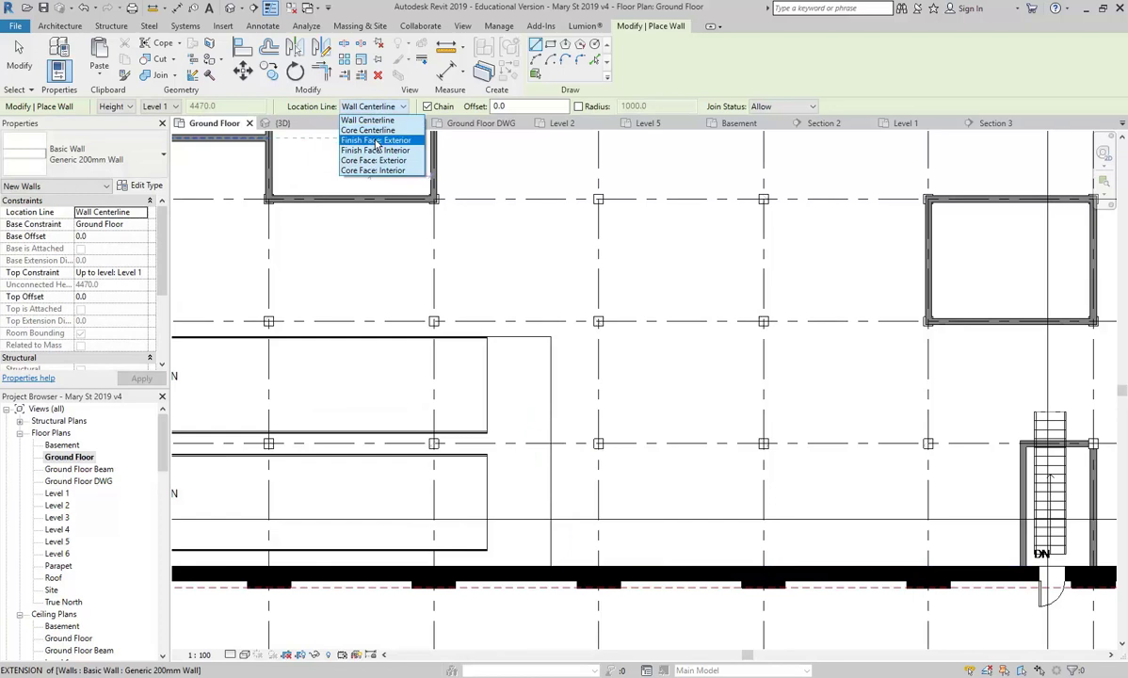
{"action": "left_click", "coordinate": [373, 144]}
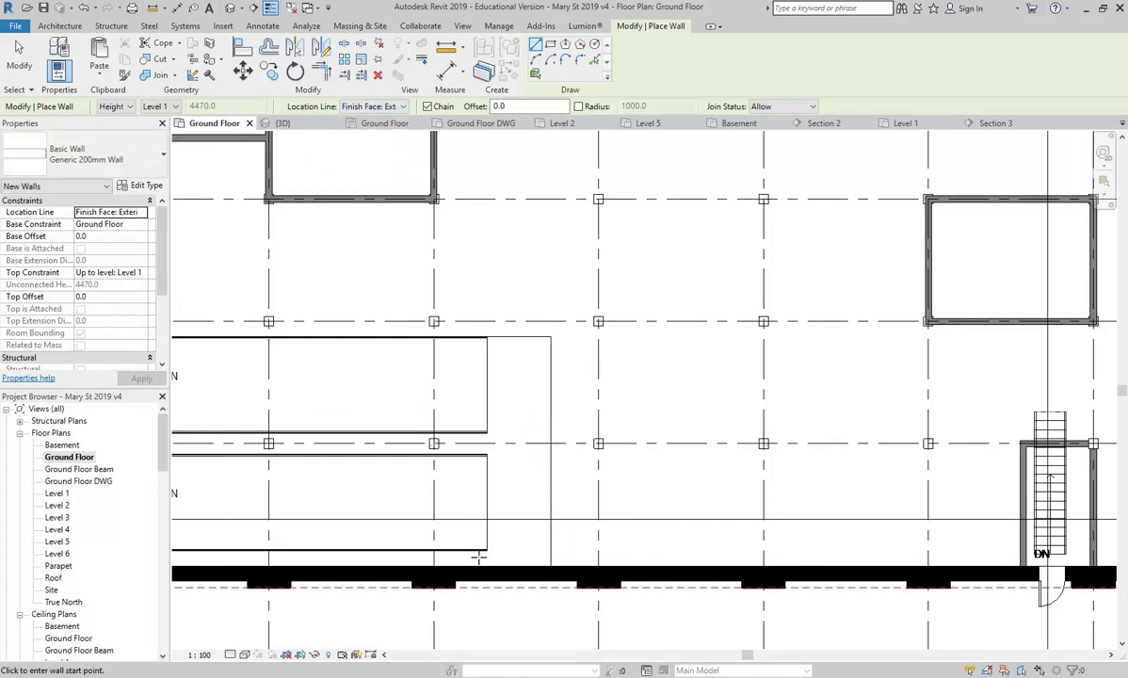
- Draw walls along the ramp shaft opening's two exposed edges, from the grid H wall to the opening's corner and across to the grid 1 wall
{"action": "left_click", "coordinate": [551, 337]}
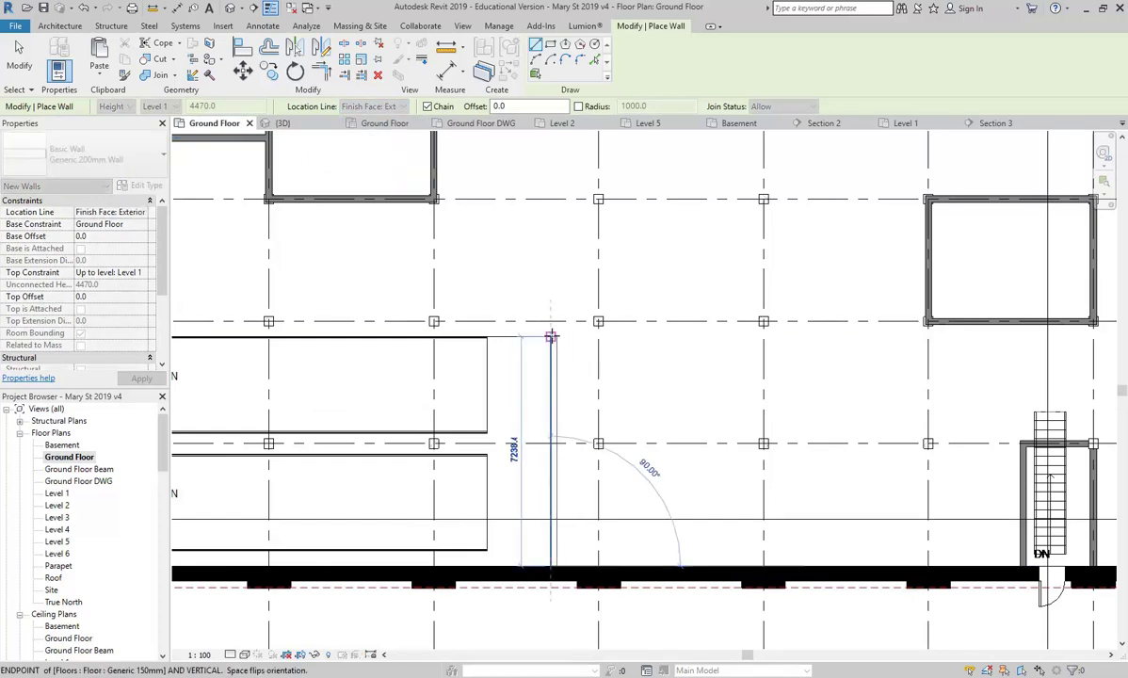
{"action": "scroll", "coordinate": [551, 337], "scroll_direction": "down", "scroll_amount": 2}
{"action": "middle_click_drag", "start_coordinate": [264, 341], "coordinate": [496, 351]}
{"action": "scroll", "coordinate": [496, 348], "scroll_direction": "up", "scroll_amount": 4}
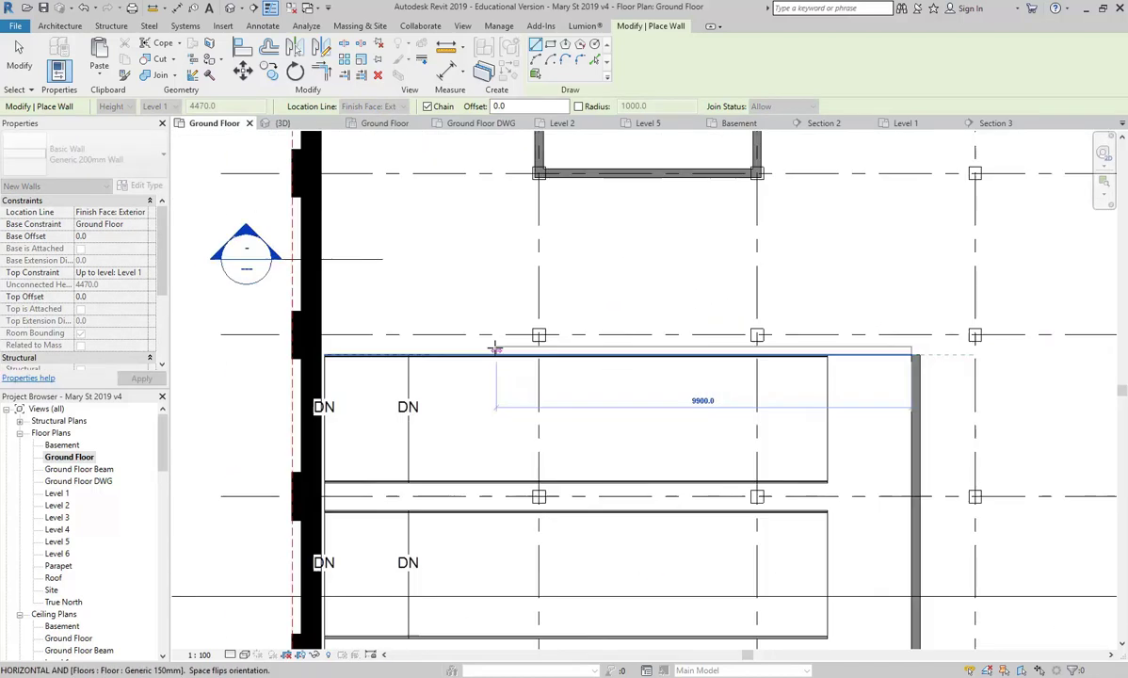
{"action": "scroll", "coordinate": [242, 348], "scroll_direction": "up", "scroll_amount": 3}
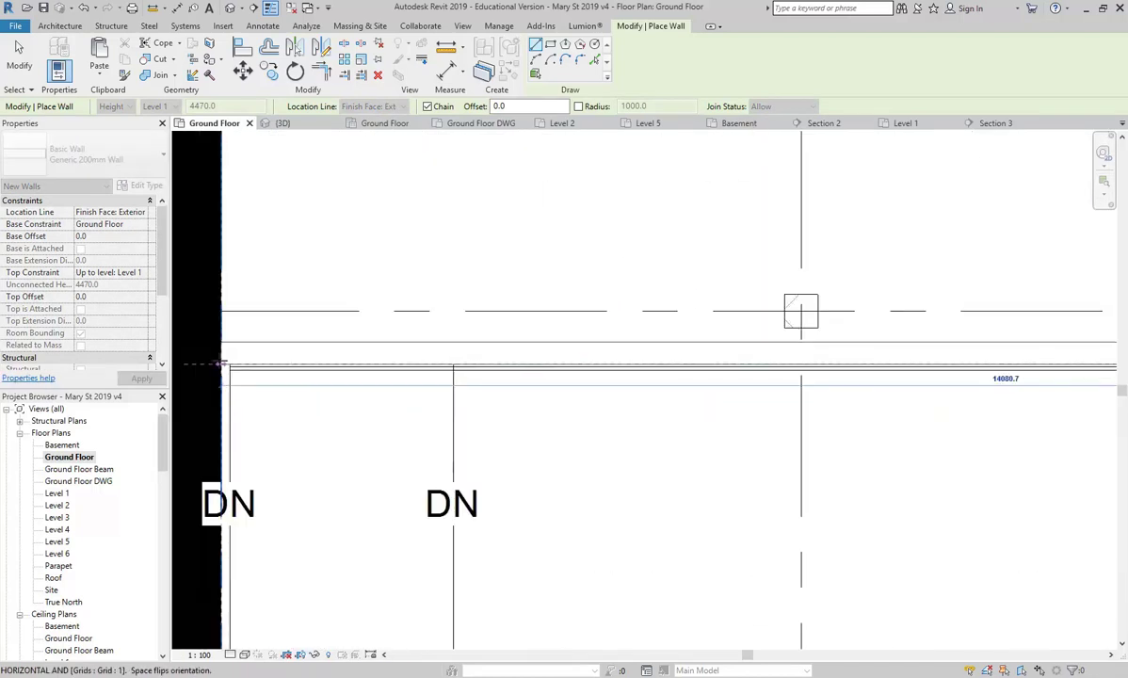
{"action": "scroll", "coordinate": [277, 339], "scroll_direction": "down", "scroll_amount": 3}
{"action": "scroll", "coordinate": [574, 390], "scroll_direction": "up", "scroll_amount": 3}
{"action": "key", "text": "Escape"}
{"action": "key", "text": "Escape"}
- Set up a rectangular run of Generic 200mm walls on the Ground Floor with the Top Constraint at Up to level: Roof
{"action": "scroll", "coordinate": [699, 479], "scroll_direction": "down", "scroll_amount": 3}
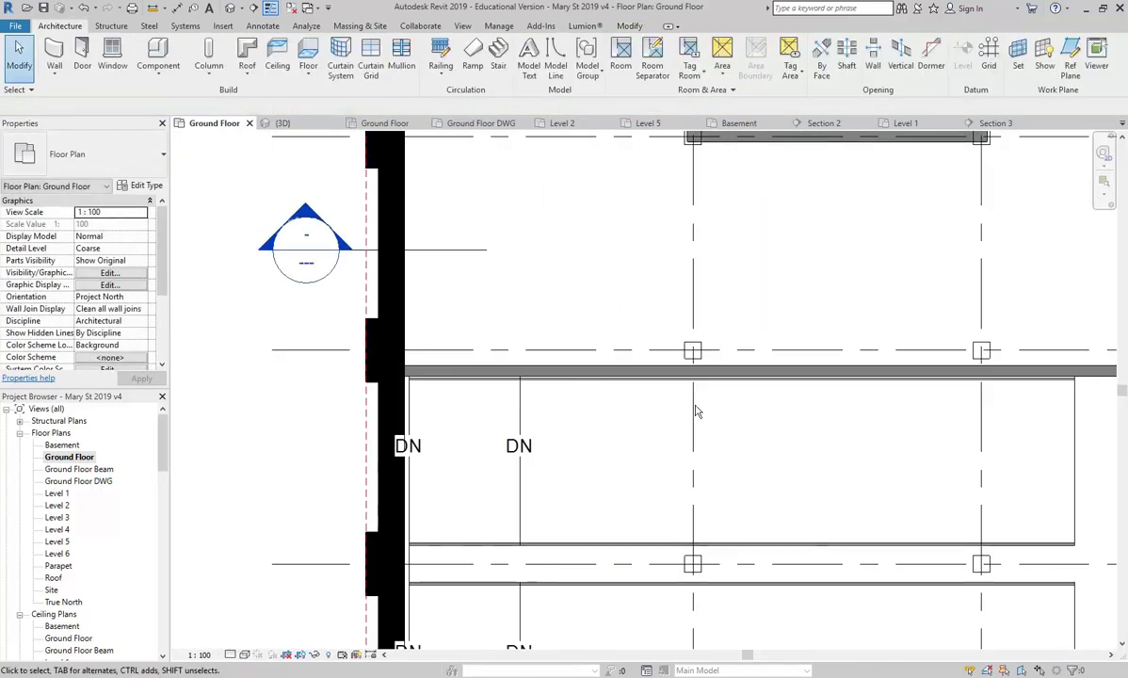
{"action": "scroll", "coordinate": [514, 415], "scroll_direction": "down", "scroll_amount": 5}
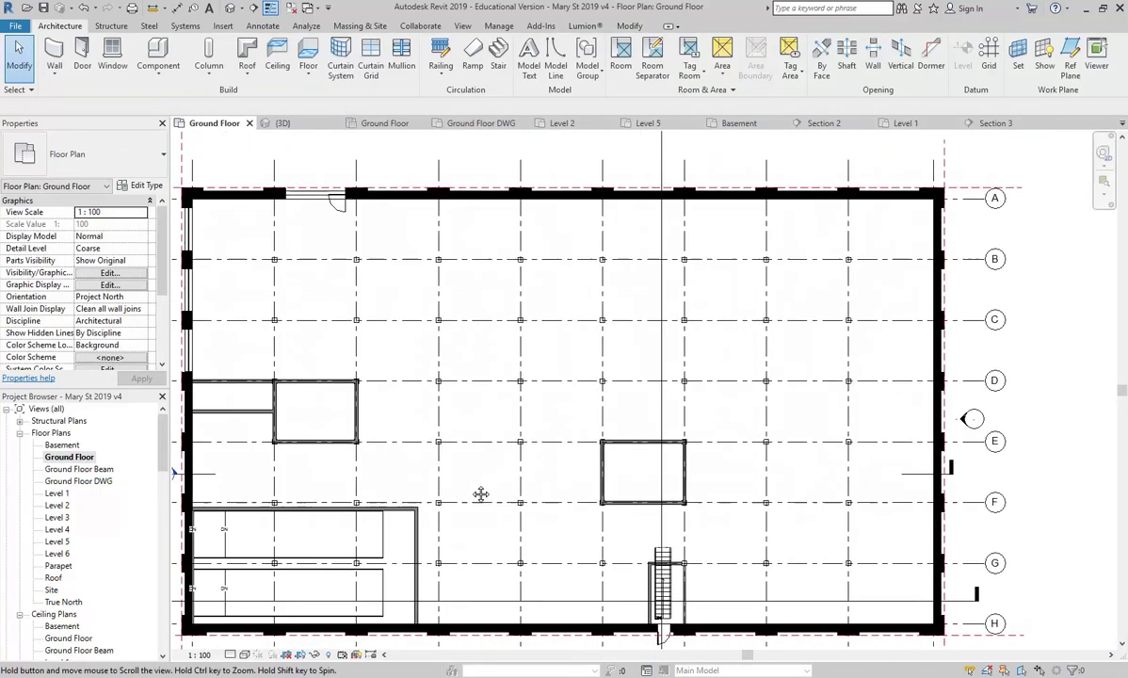
{"action": "middle_click_drag", "start_coordinate": [478, 493], "coordinate": [522, 468]}
{"action": "scroll", "coordinate": [453, 504], "scroll_direction": "down", "scroll_amount": 2}
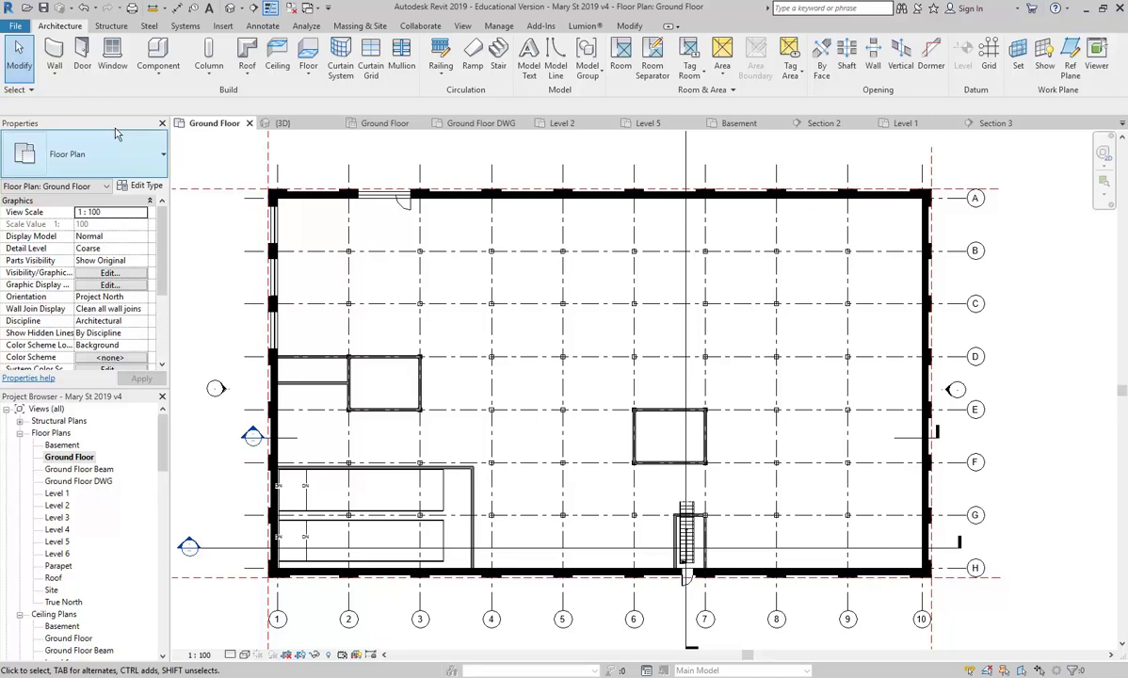
{"action": "left_click", "coordinate": [54, 49]}
{"action": "left_click", "coordinate": [551, 47]}
{"action": "scroll", "coordinate": [636, 354], "scroll_direction": "up", "scroll_amount": 1}
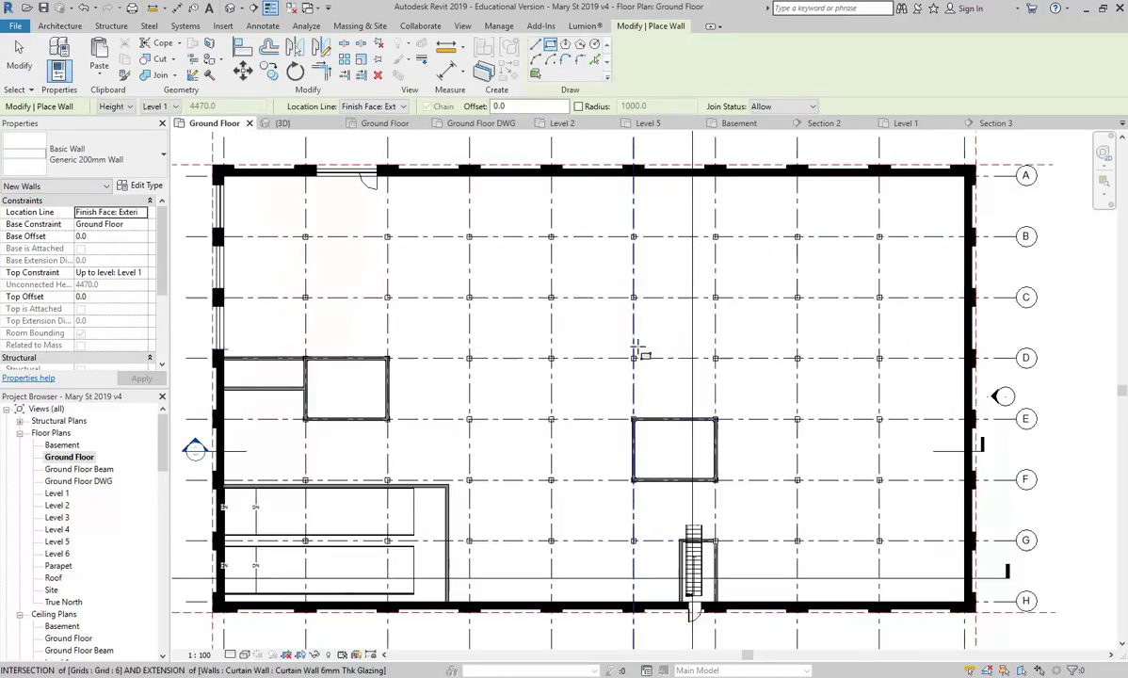
{"action": "scroll", "coordinate": [636, 354], "scroll_direction": "up", "scroll_amount": 2}
{"action": "scroll", "coordinate": [629, 423], "scroll_direction": "down", "scroll_amount": 3}
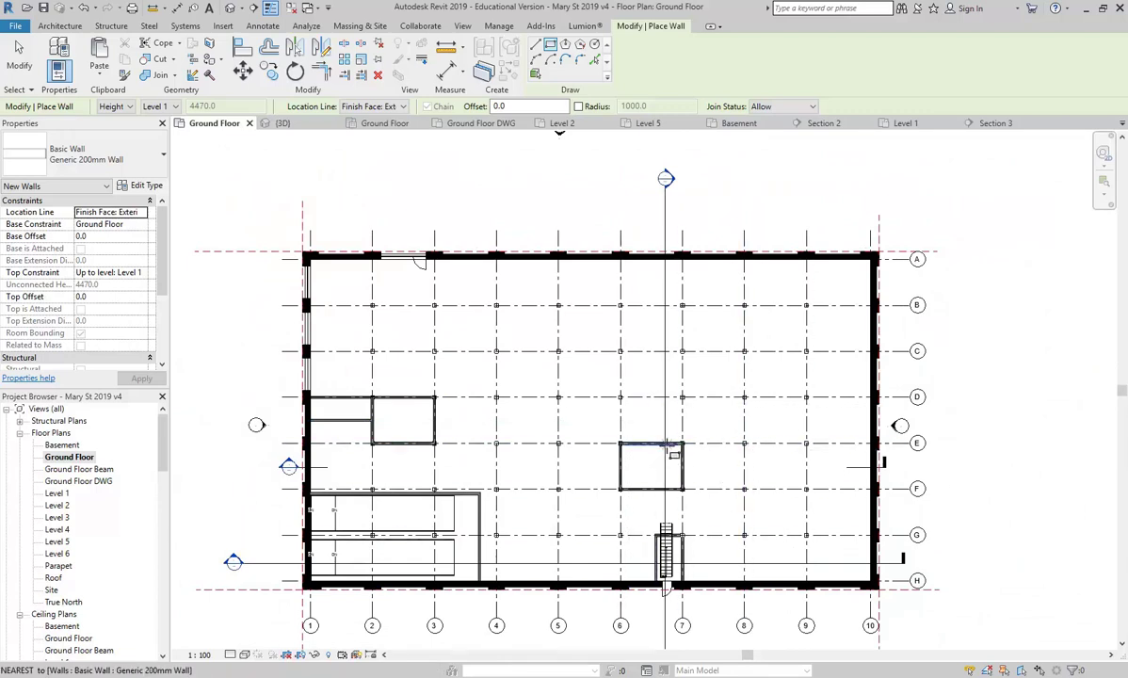
{"action": "scroll", "coordinate": [713, 453], "scroll_direction": "up", "scroll_amount": 5}
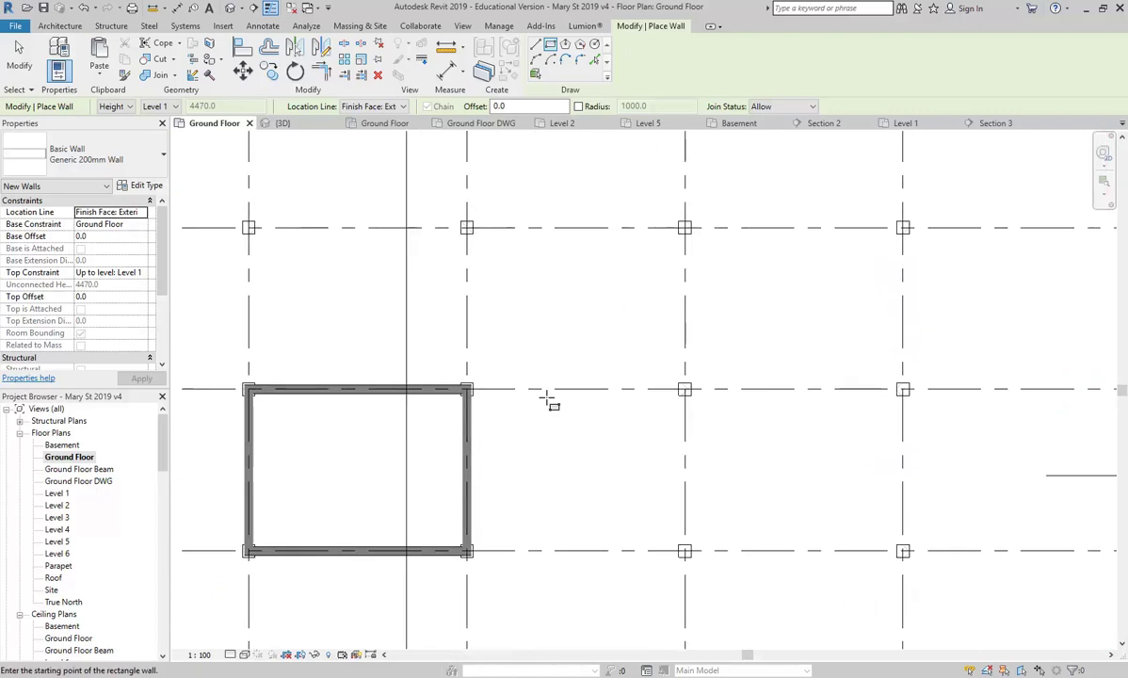
{"action": "left_click", "coordinate": [143, 273]}
{"action": "scroll", "coordinate": [105, 332], "scroll_direction": "down", "scroll_amount": 2}
{"action": "left_click", "coordinate": [104, 325]}
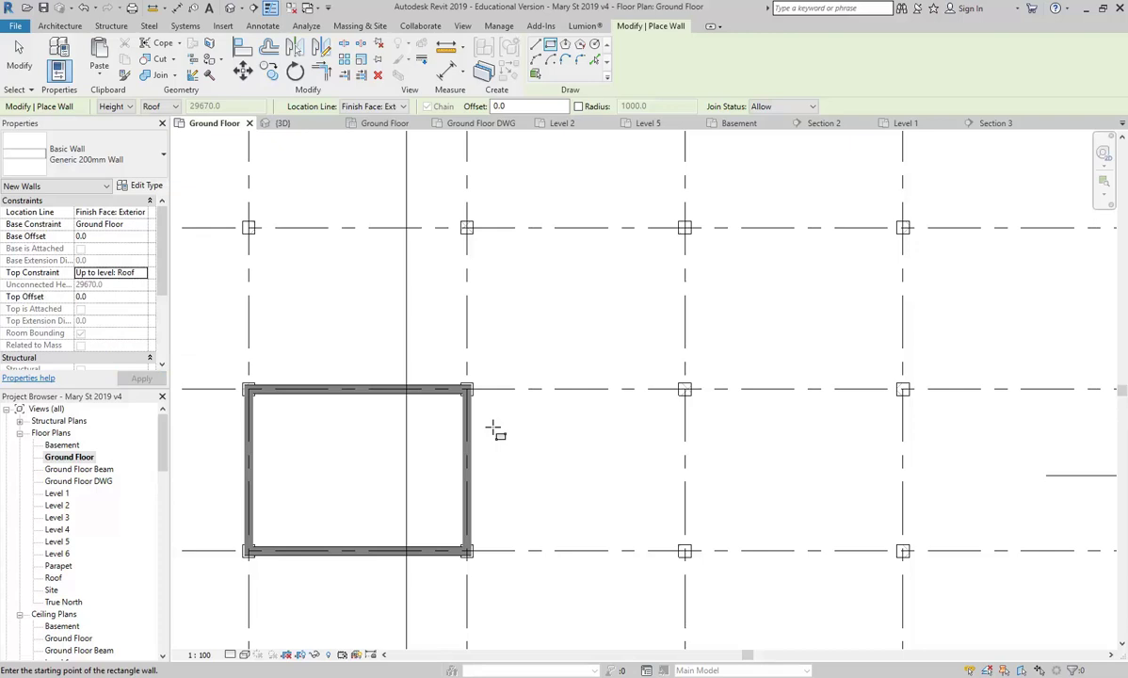
- Draw a small wall rectangle about 1514 mm wide against the core's grid 7 wall, starting on grid E, and delete its side overlapping the core
{"action": "scroll", "coordinate": [496, 428], "scroll_direction": "up", "scroll_amount": 3}
{"action": "middle_click_drag", "start_coordinate": [814, 373], "coordinate": [649, 323]}
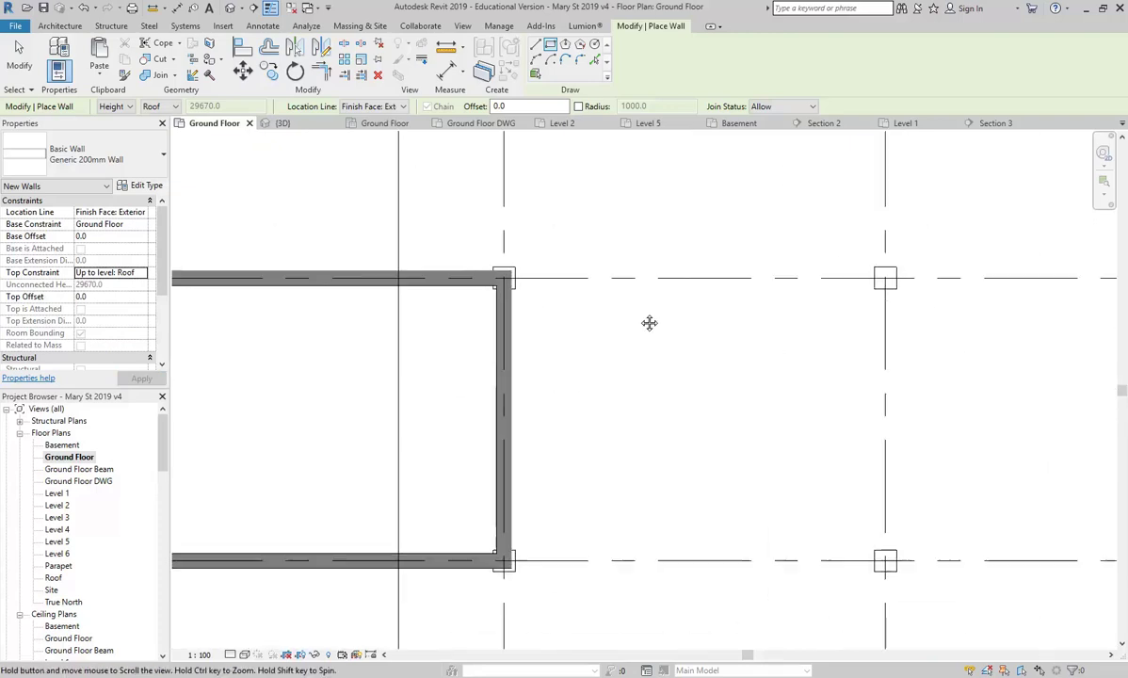
{"action": "left_click", "coordinate": [631, 277]}
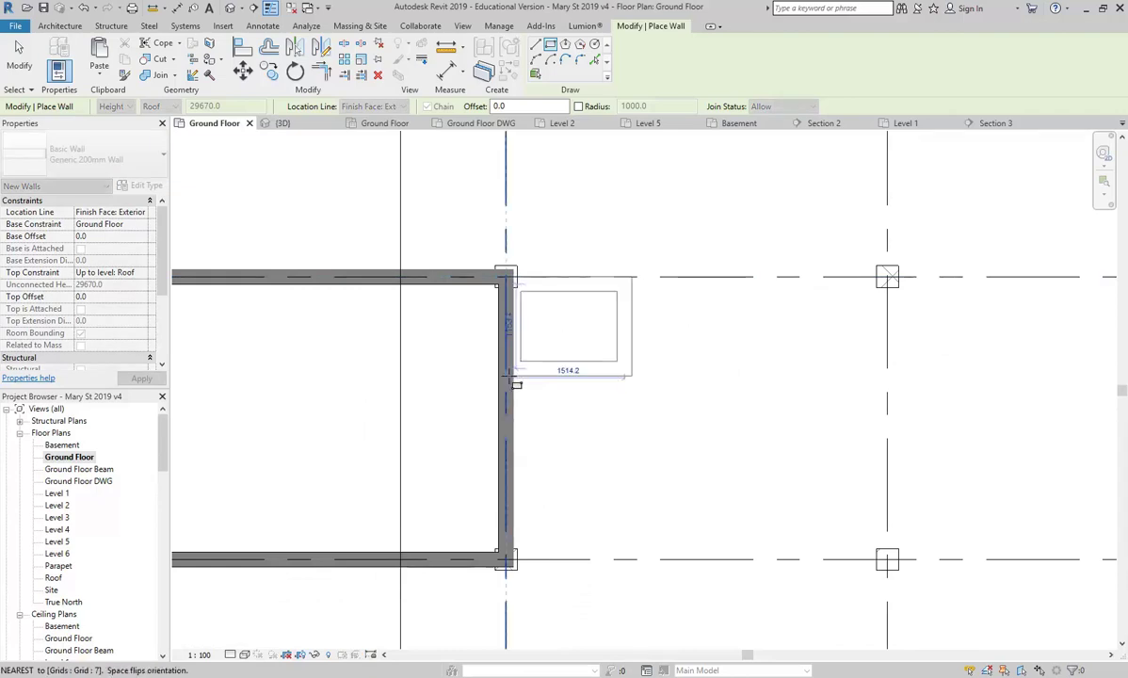
{"action": "left_click", "coordinate": [514, 384]}
{"action": "key", "text": "Escape"}
{"action": "key", "text": "Escape"}
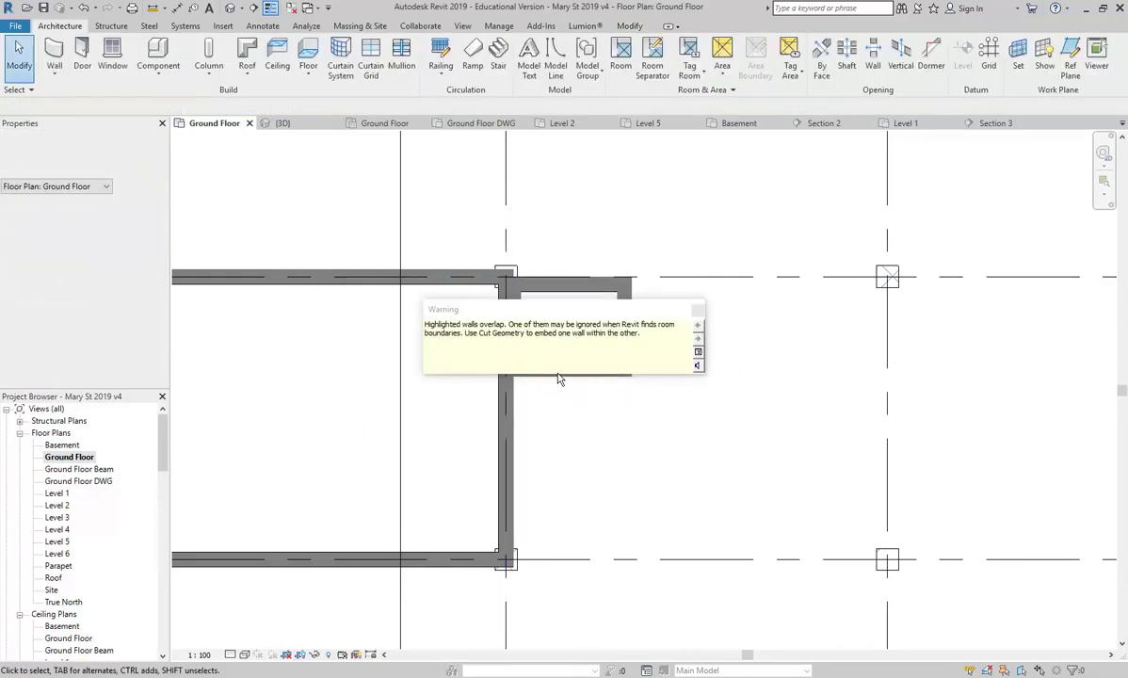
{"action": "left_click", "coordinate": [523, 316]}
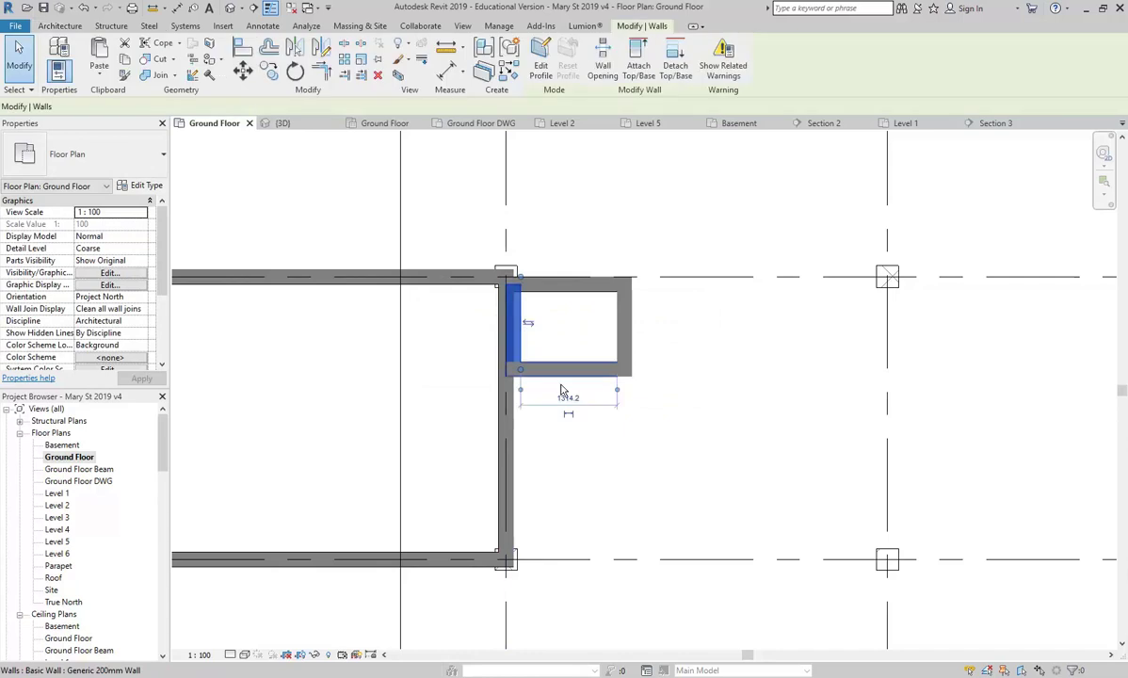
{"action": "key", "text": "Escape"}
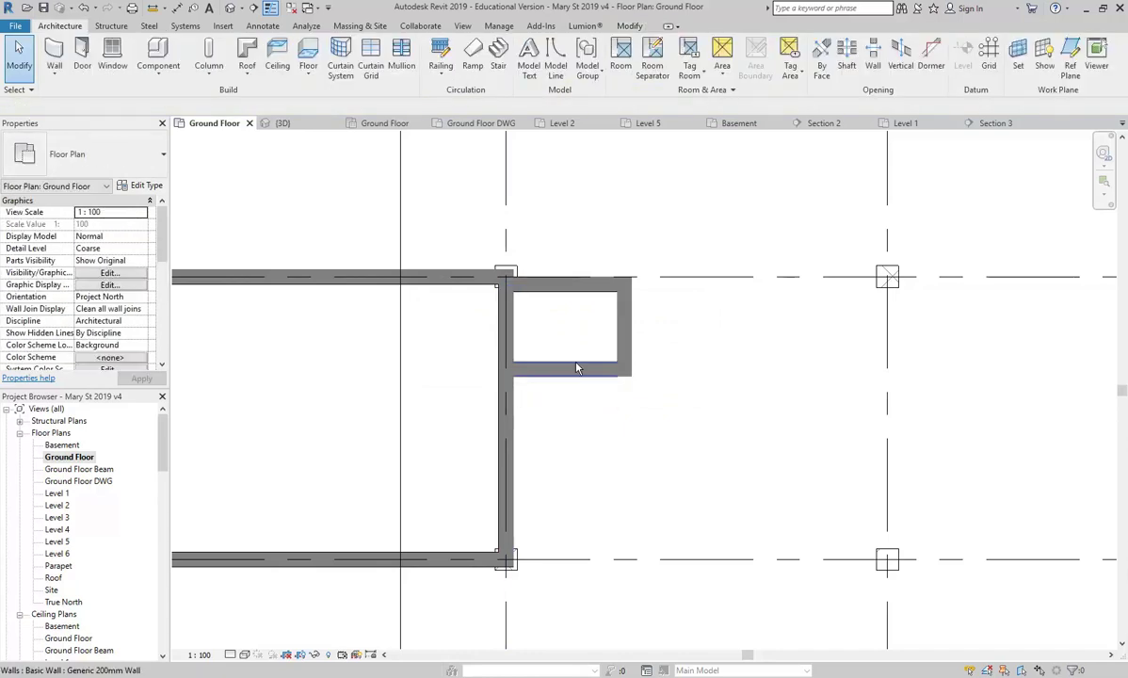
- Enlarge the small enclosure beside the core by moving its outer wall towards grid 8 and its lower wall towards grid F
{"action": "left_click", "coordinate": [629, 339]}
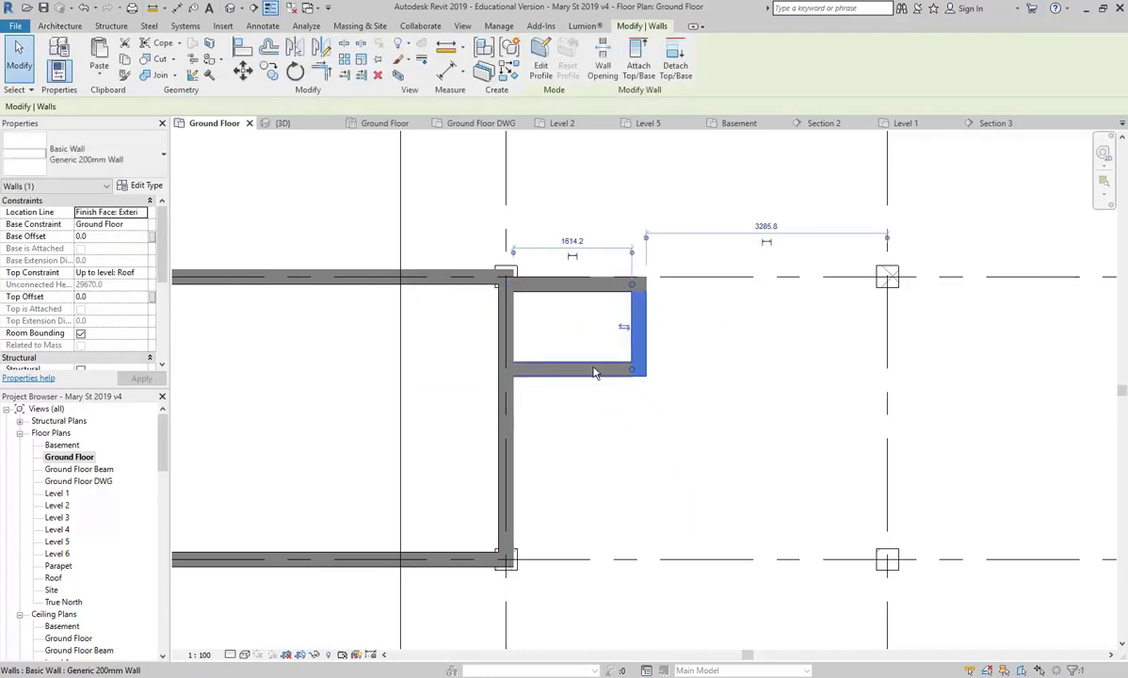
{"action": "left_click", "coordinate": [599, 370]}
{"action": "left_click", "coordinate": [636, 341]}
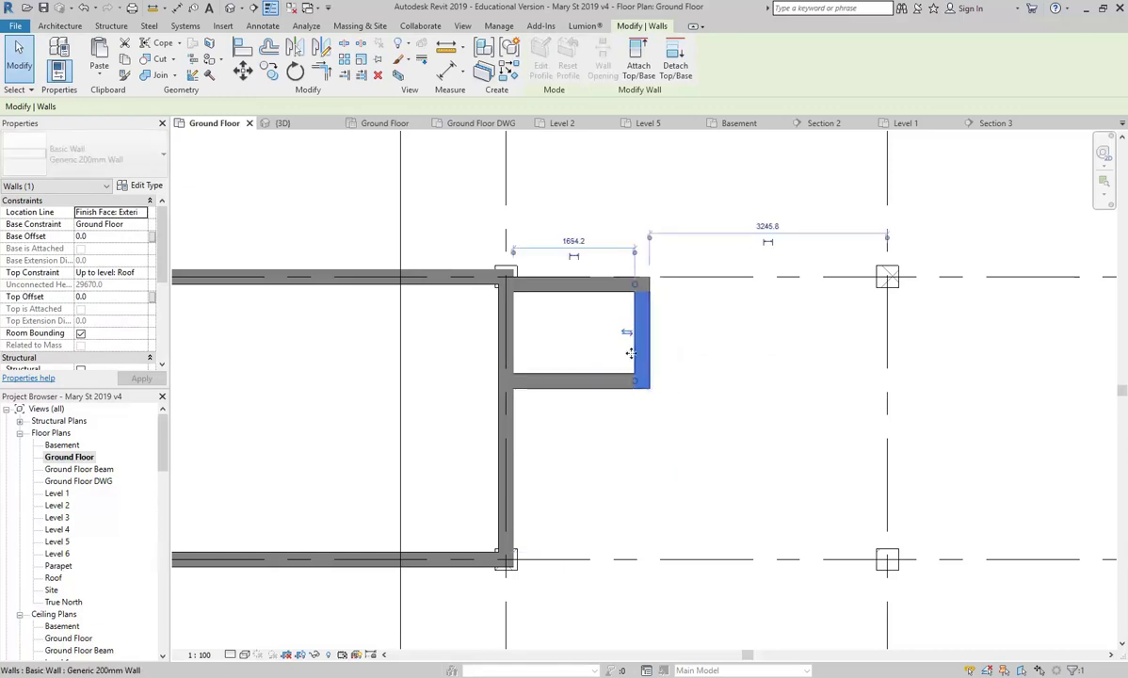
{"action": "scroll", "coordinate": [627, 386], "scroll_direction": "down", "scroll_amount": 3}
{"action": "left_click", "coordinate": [552, 281]}
{"action": "scroll", "coordinate": [551, 339], "scroll_direction": "up", "scroll_amount": 2}
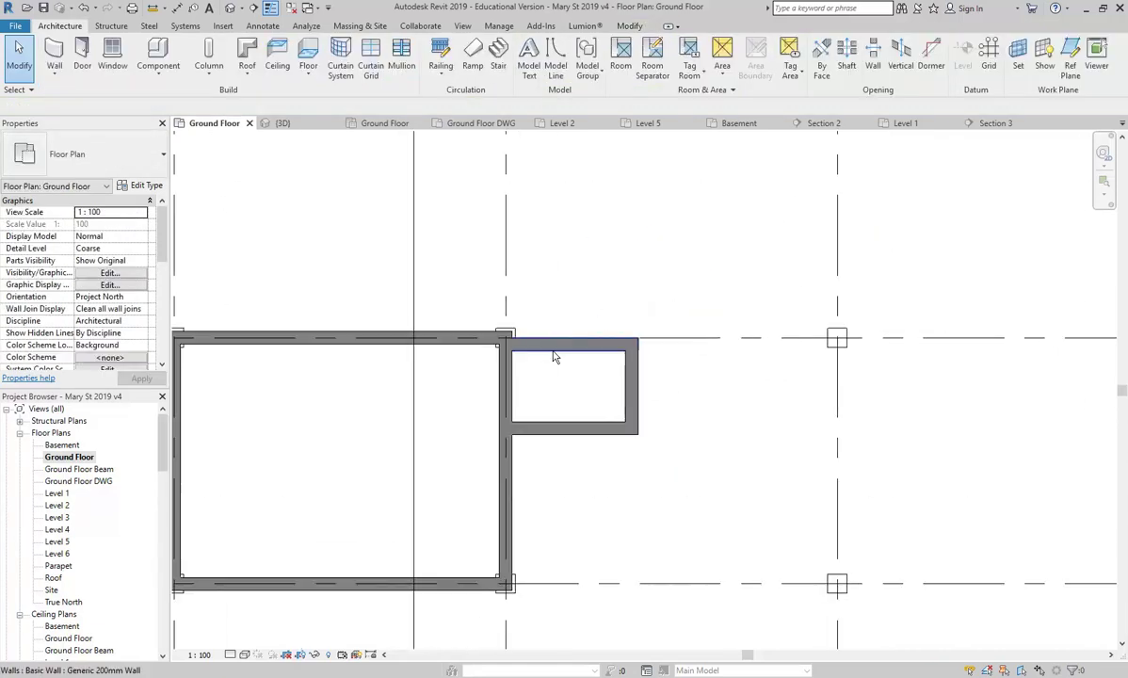
- Delete the small enclosure's grid E wall and extend the core's grid E wall to a corner with the enclosure's outer wall
{"action": "left_click", "coordinate": [554, 345]}
{"action": "key", "text": "Delete"}
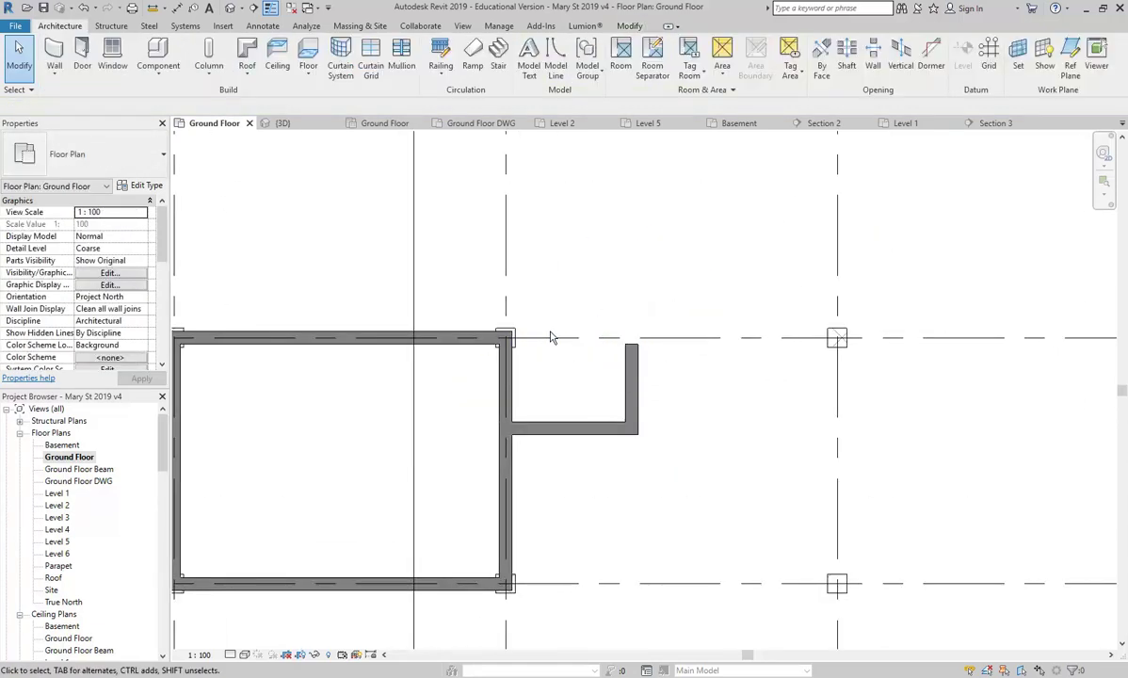
{"action": "left_click", "coordinate": [650, 398]}
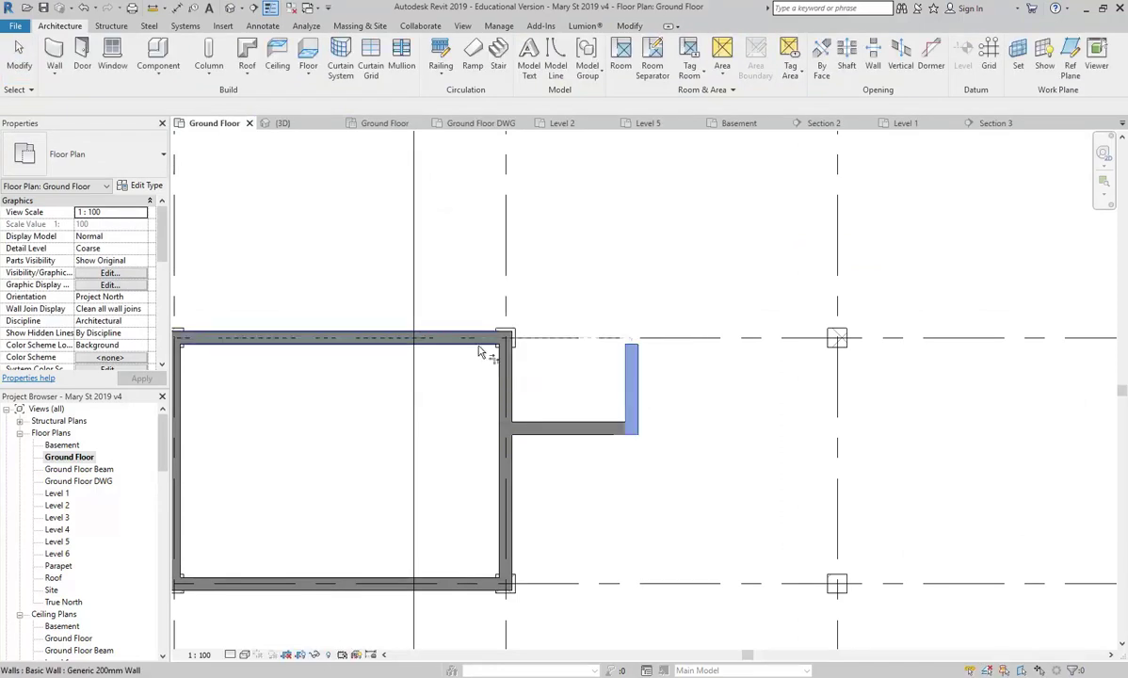
{"action": "key", "text": "ctrl+z"}
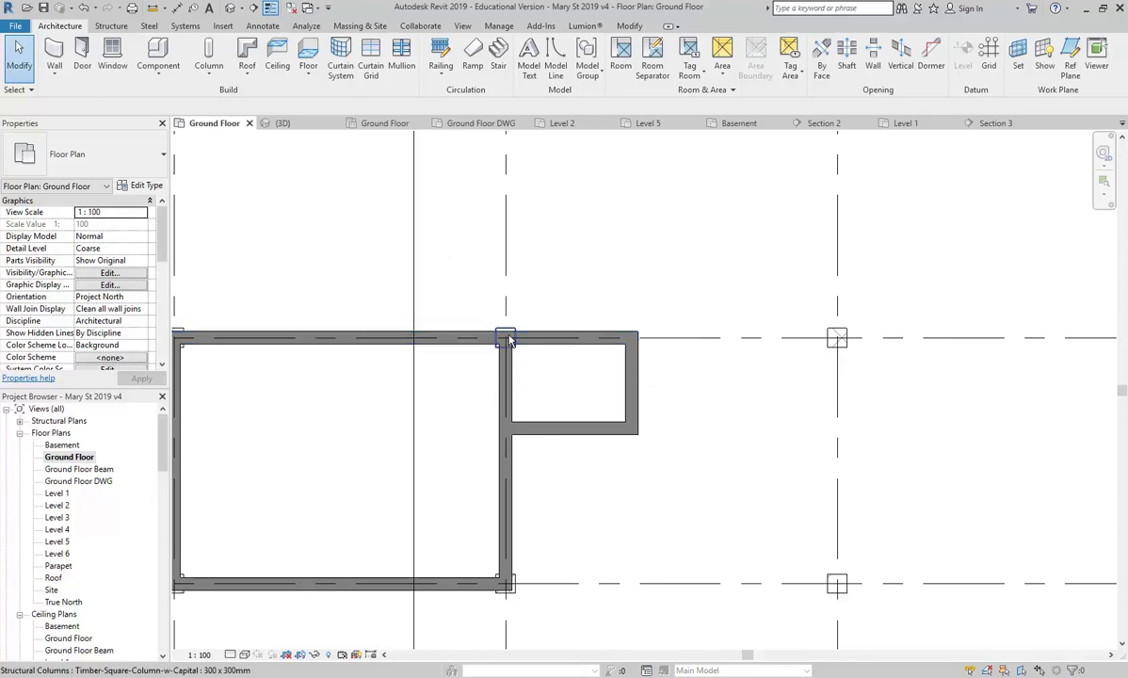
- Examine the small enclosure beside the core at E-7 and the overall wall layout of the Ground Floor plan
{"action": "scroll", "coordinate": [506, 341], "scroll_direction": "down", "scroll_amount": 3}
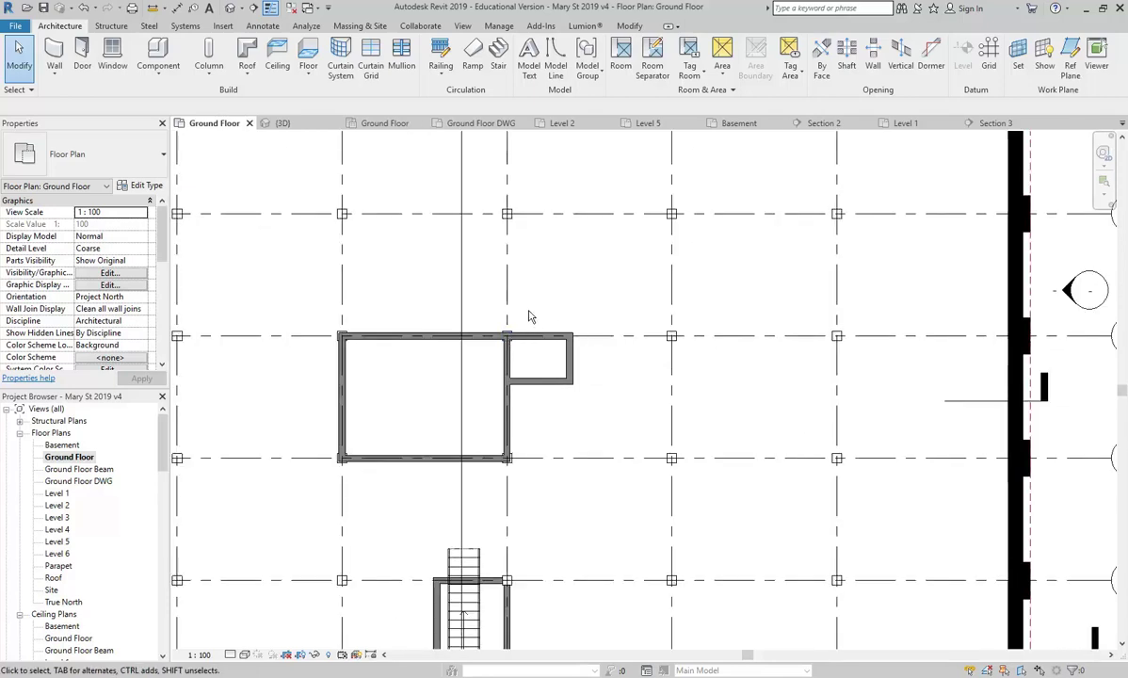
{"action": "scroll", "coordinate": [529, 317], "scroll_direction": "up", "scroll_amount": 3}
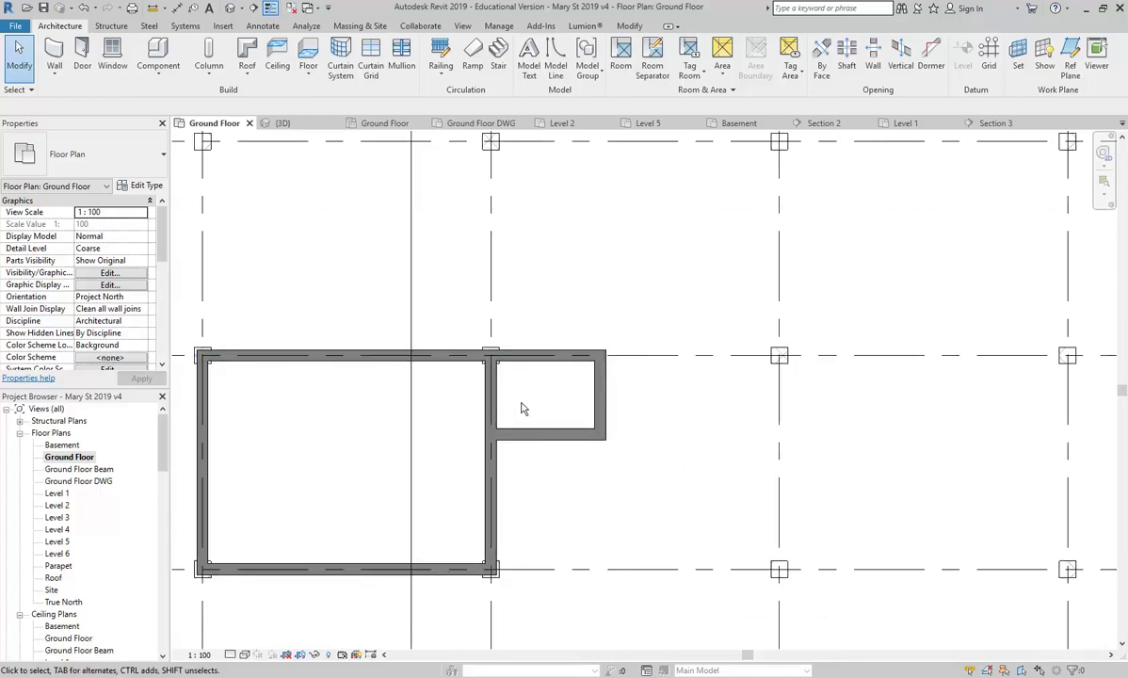
{"action": "scroll", "coordinate": [524, 409], "scroll_direction": "up", "scroll_amount": 3}
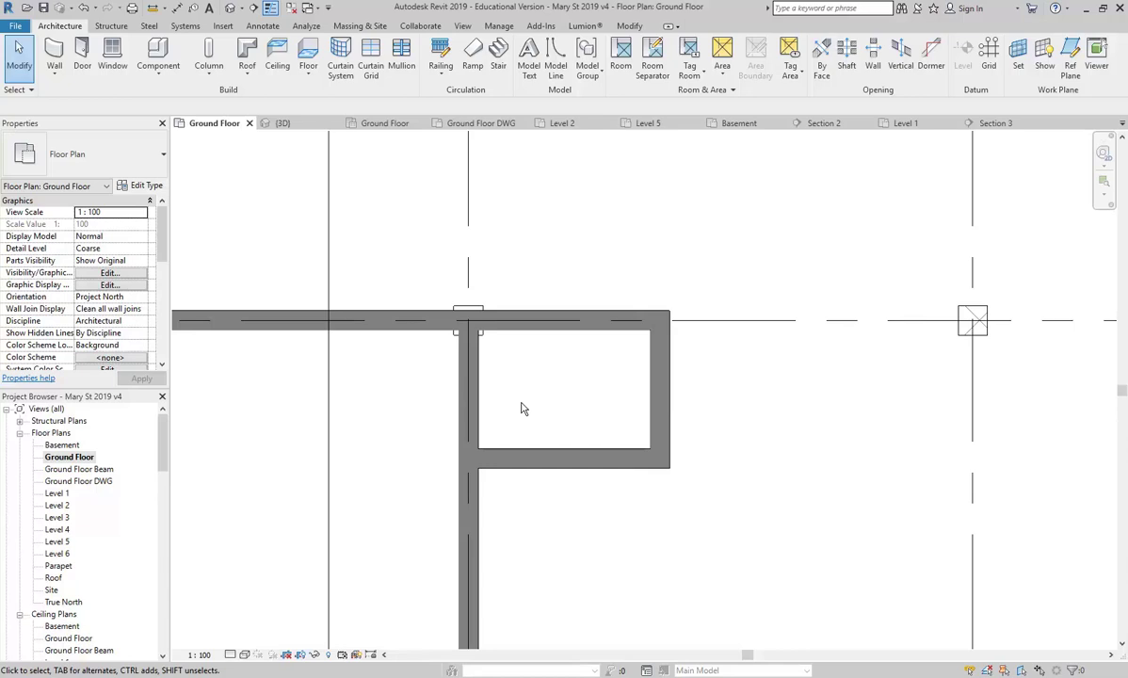
{"action": "scroll", "coordinate": [524, 409], "scroll_direction": "up", "scroll_amount": 1}
{"action": "scroll", "coordinate": [491, 422], "scroll_direction": "up", "scroll_amount": 1}
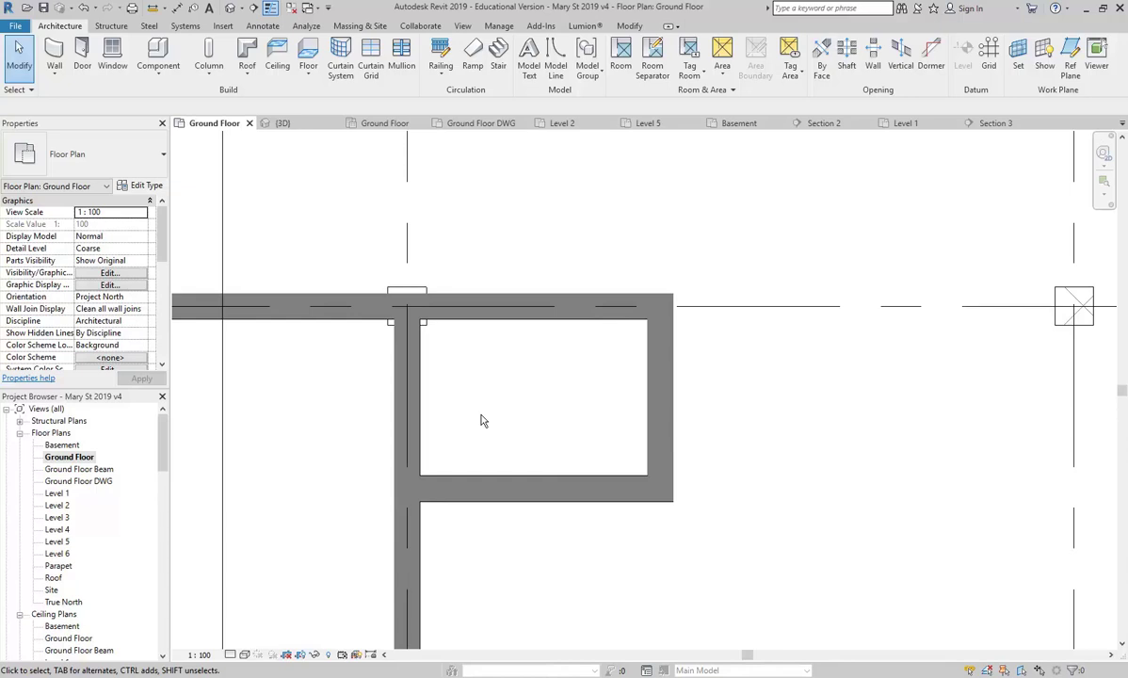
{"action": "scroll", "coordinate": [480, 420], "scroll_direction": "down", "scroll_amount": 2}
{"action": "middle_click_drag", "start_coordinate": [482, 420], "coordinate": [459, 411]}
{"action": "scroll", "coordinate": [457, 417], "scroll_direction": "up", "scroll_amount": 2}
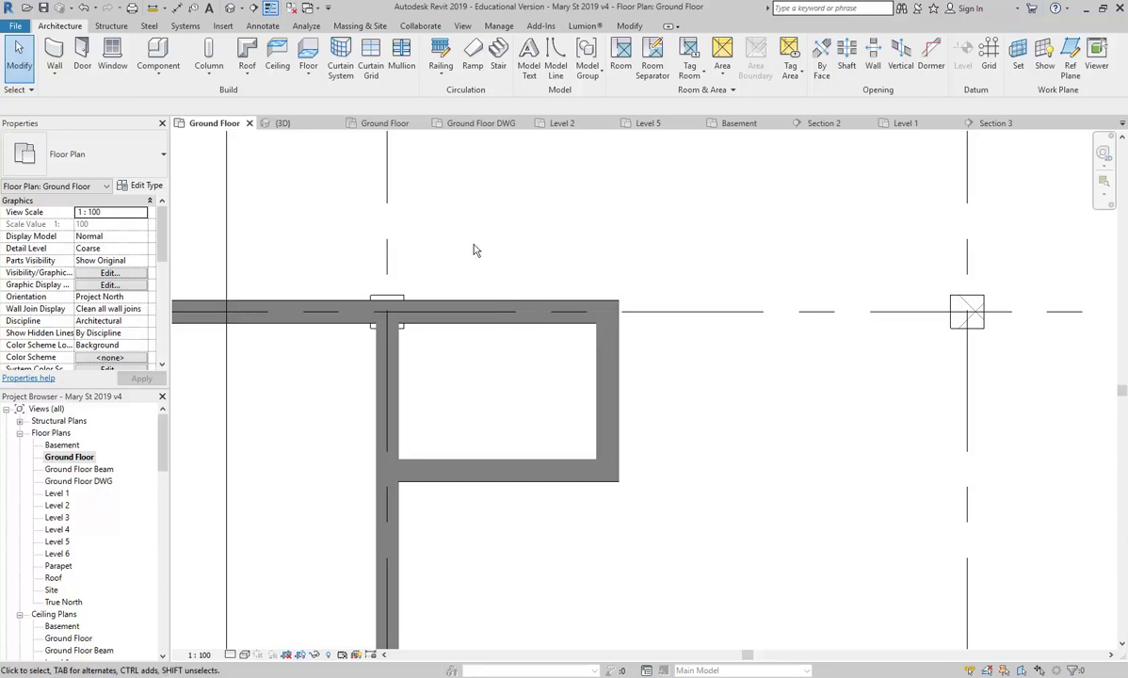
{"action": "scroll", "coordinate": [476, 249], "scroll_direction": "down", "scroll_amount": 3}
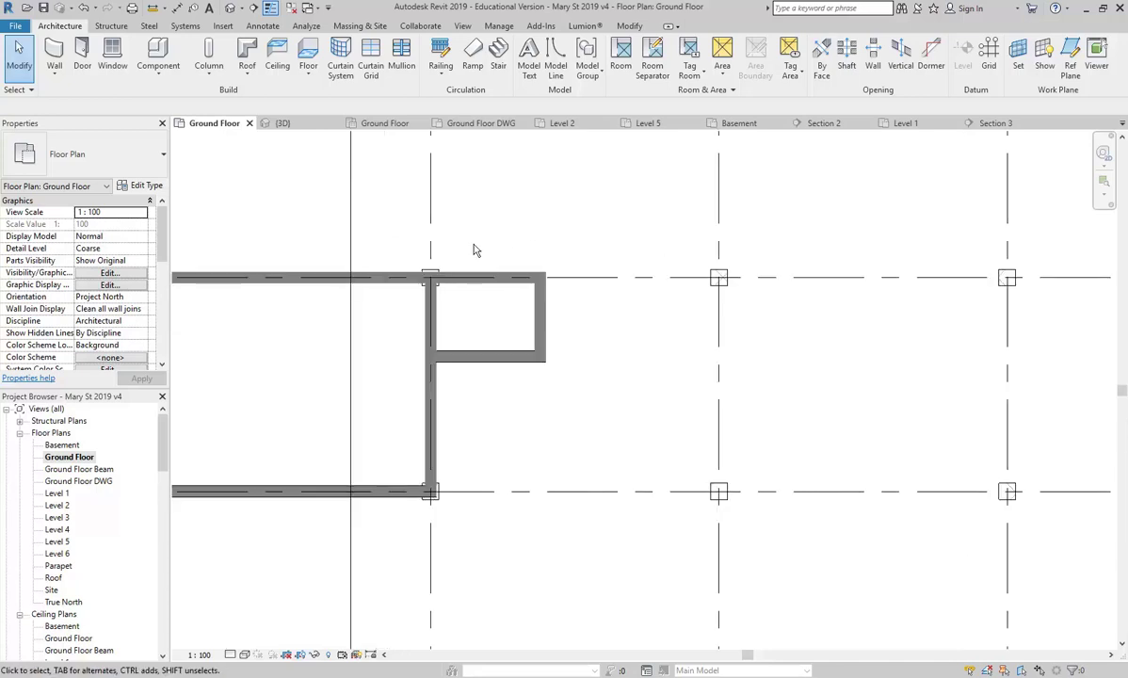
{"action": "scroll", "coordinate": [475, 249], "scroll_direction": "down", "scroll_amount": 3}
{"action": "middle_click_drag", "start_coordinate": [476, 250], "coordinate": [528, 356]}
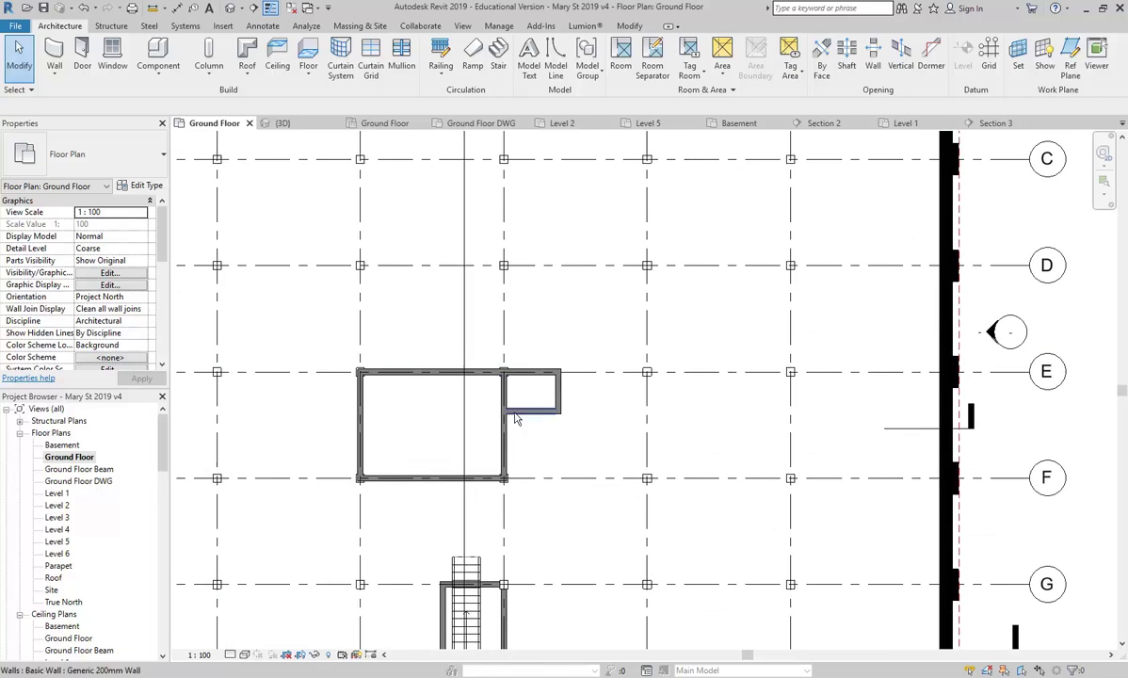
{"action": "scroll", "coordinate": [516, 418], "scroll_direction": "down", "scroll_amount": 5}
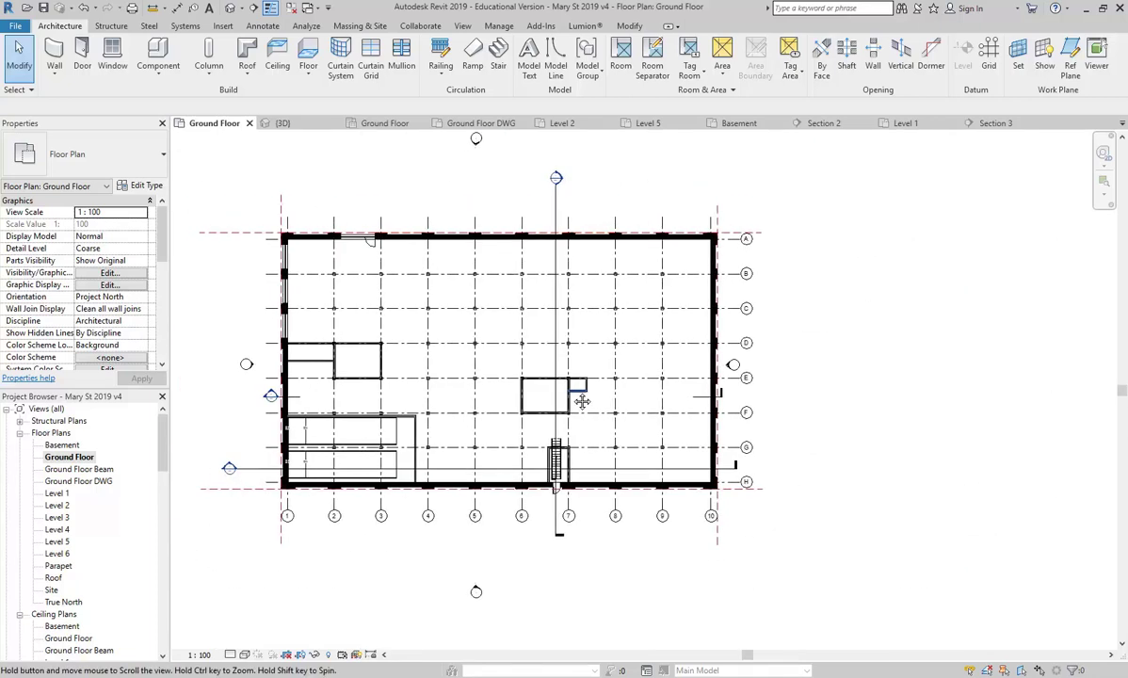
{"action": "middle_click_drag", "start_coordinate": [516, 418], "coordinate": [529, 459]}
{"action": "scroll", "coordinate": [529, 459], "scroll_direction": "down", "scroll_amount": 1}
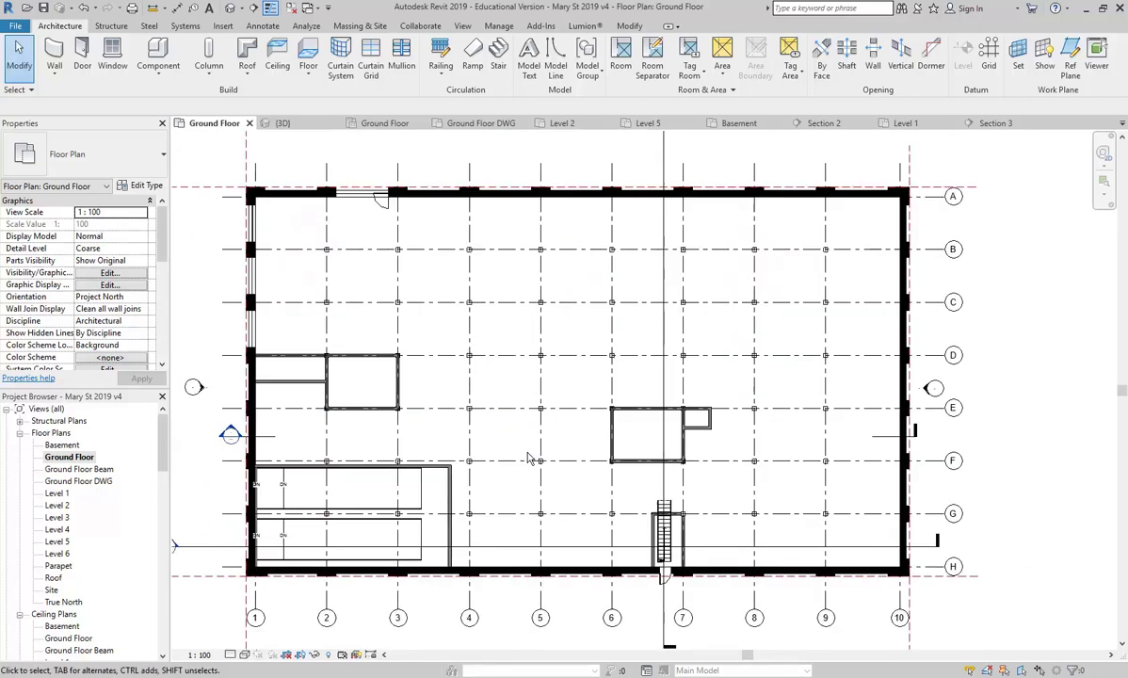